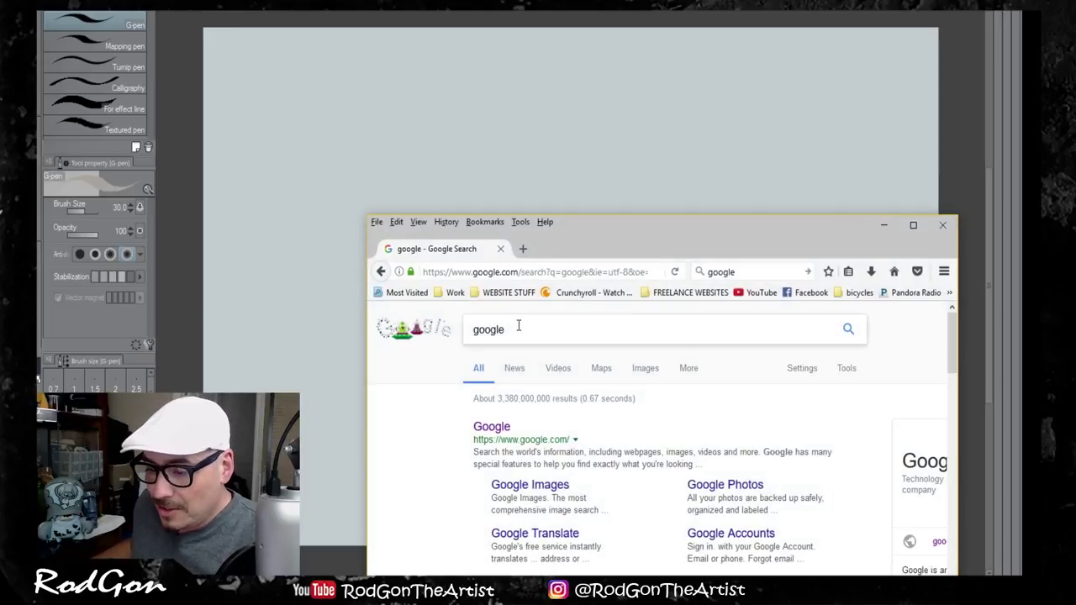
# Step: Search Google for "sloth" and show the image results
pyautogui.moveTo(519, 327); pyautogui.dragTo(435, 335)
pyautogui.write('sloth')
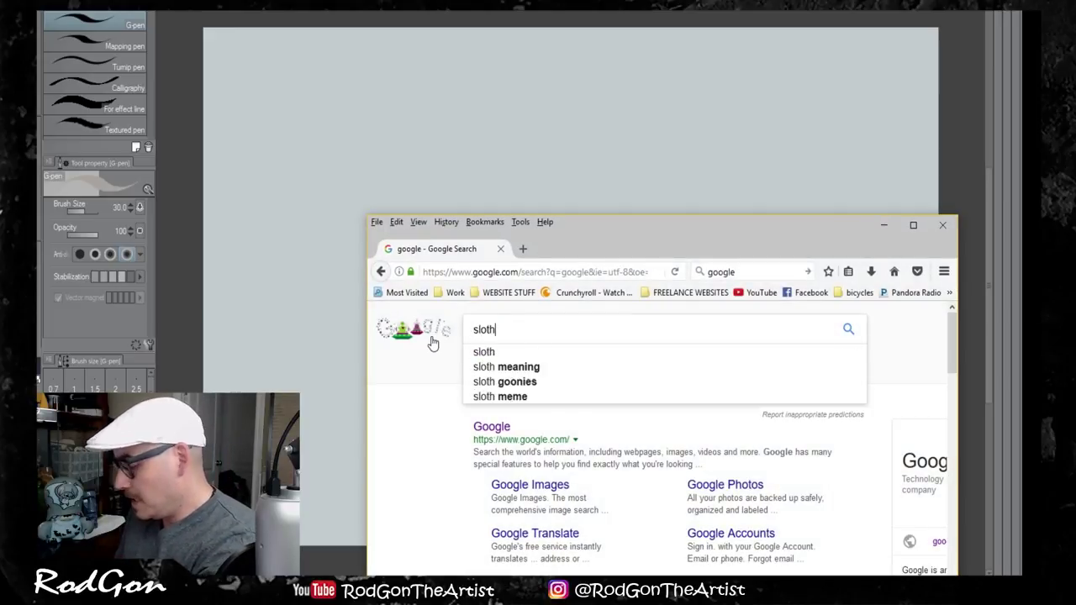
pyautogui.press('Return')
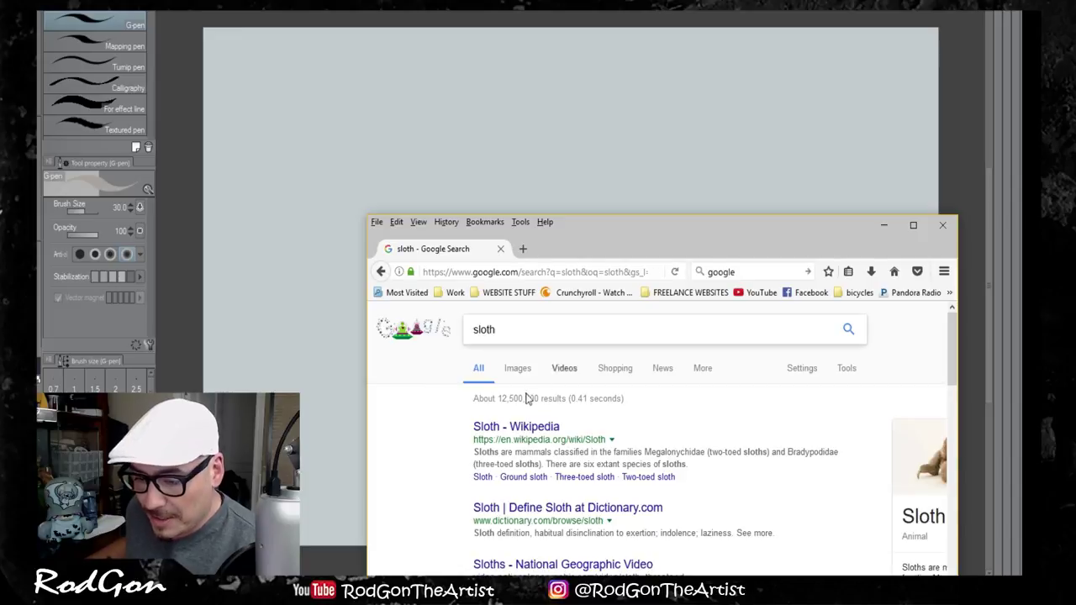
pyautogui.click(517, 368)
# Step: Find the 620 × 748 Pinterest picture of a sloth leaning over a green railing and copy the image
pyautogui.scroll(-3, 521, 455)
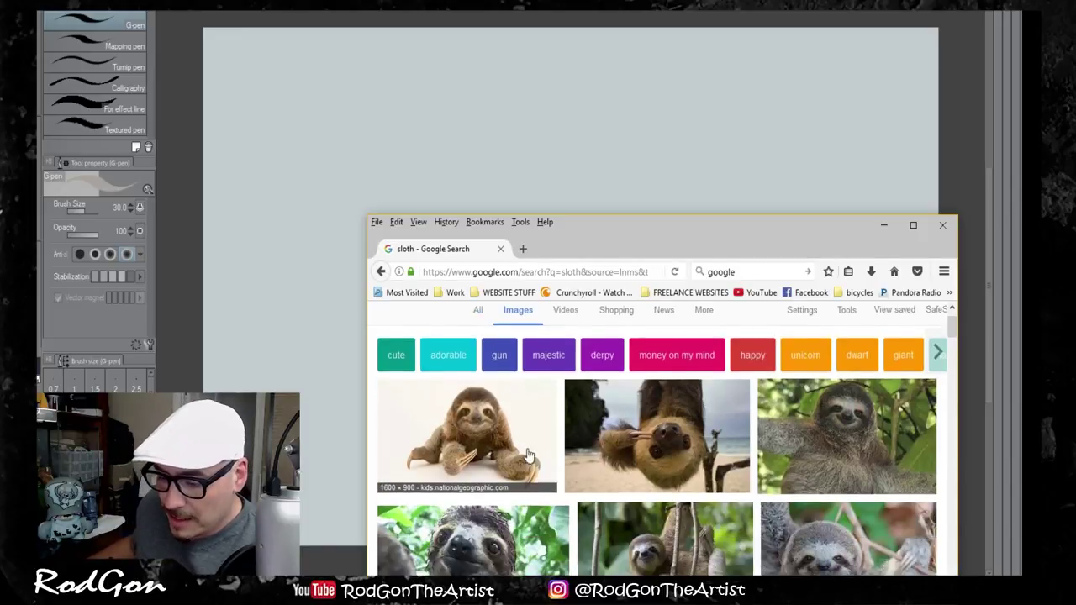
pyautogui.scroll(-5, 545, 454)
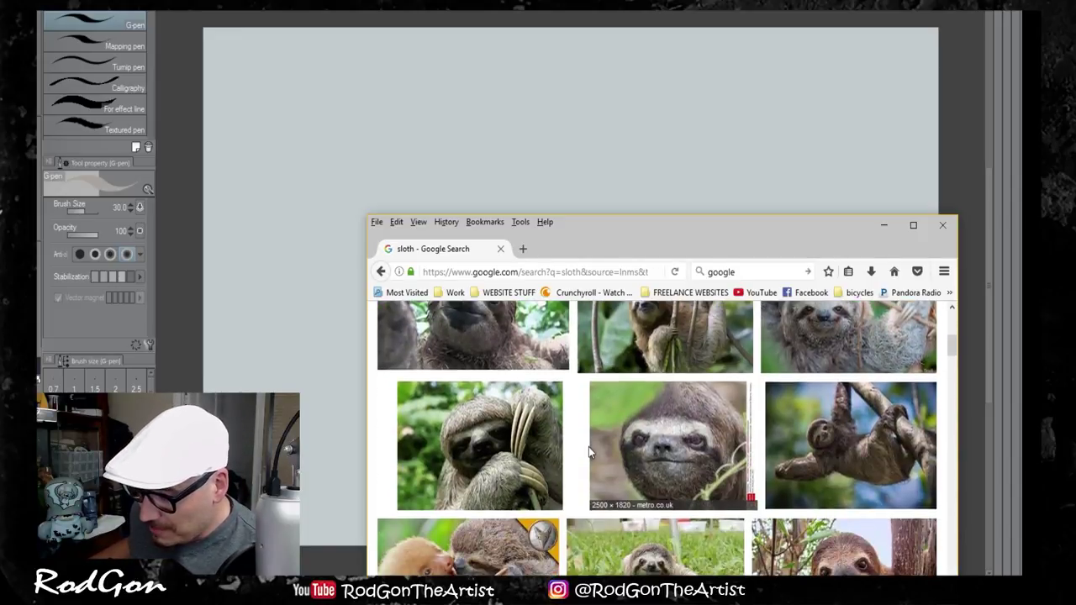
pyautogui.scroll(-5, 588, 457)
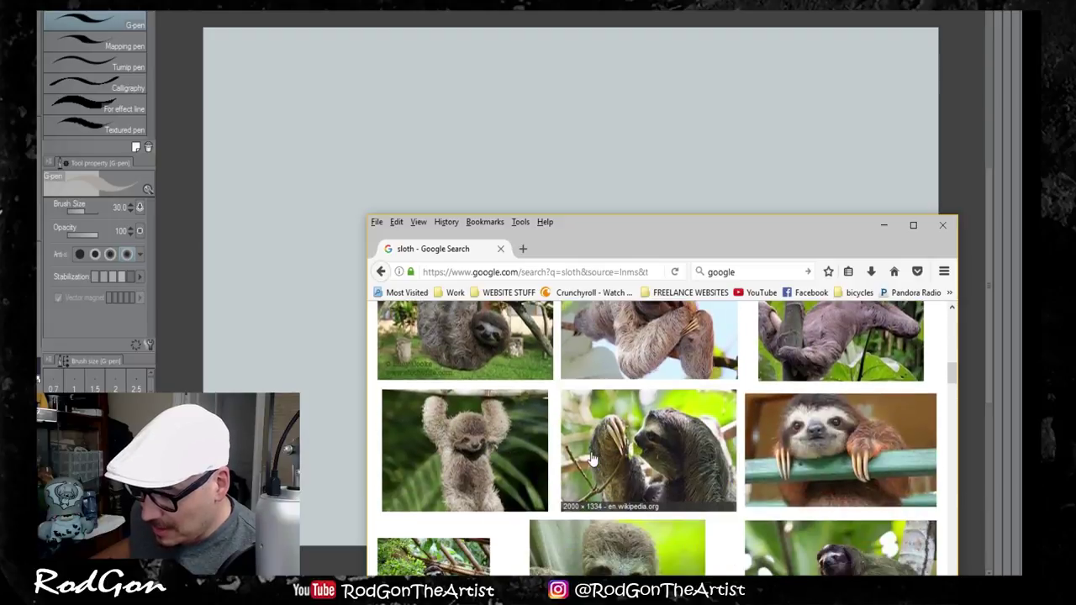
pyautogui.scroll(-5, 618, 464)
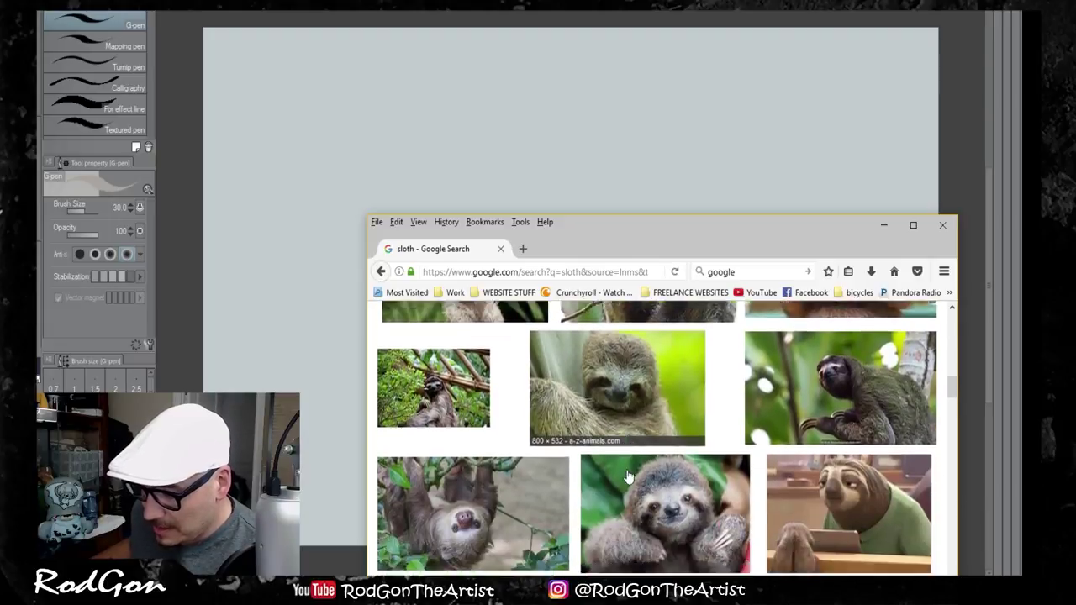
pyautogui.scroll(-5, 626, 475)
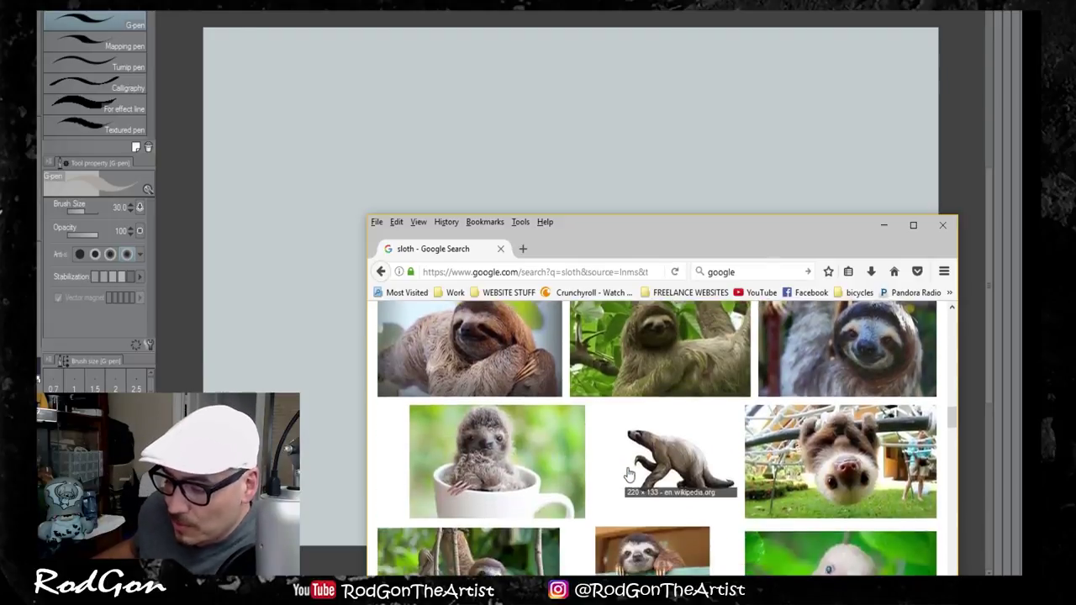
pyautogui.click(690, 429)
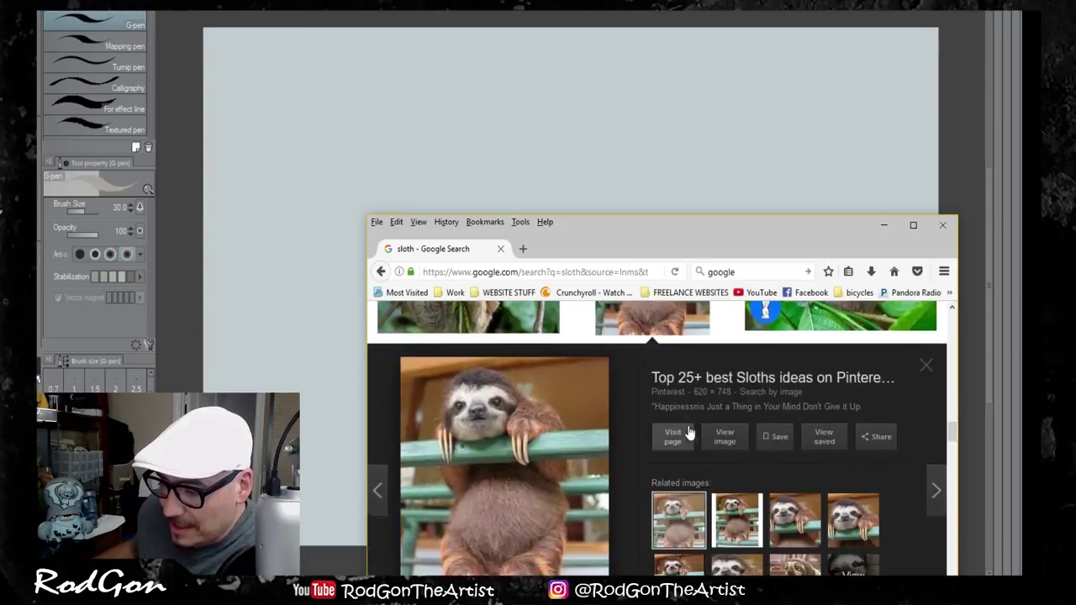
pyautogui.rightClick(507, 445)
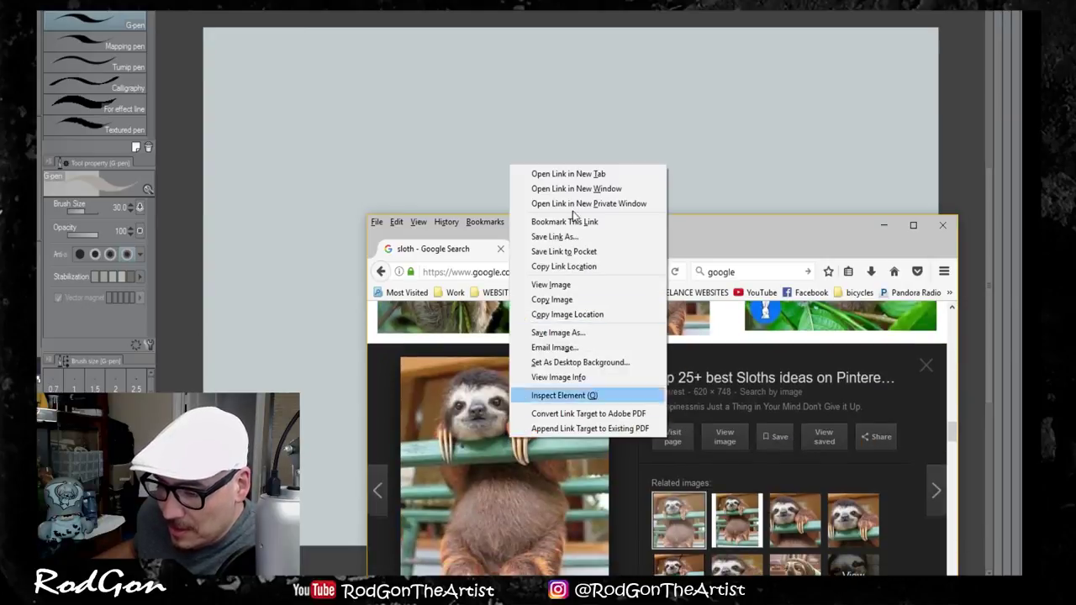
pyautogui.click(575, 304)
# Step: Switch to Clip Studio Paint and paste the copied sloth picture onto the blank canvas
pyautogui.click(452, 137)
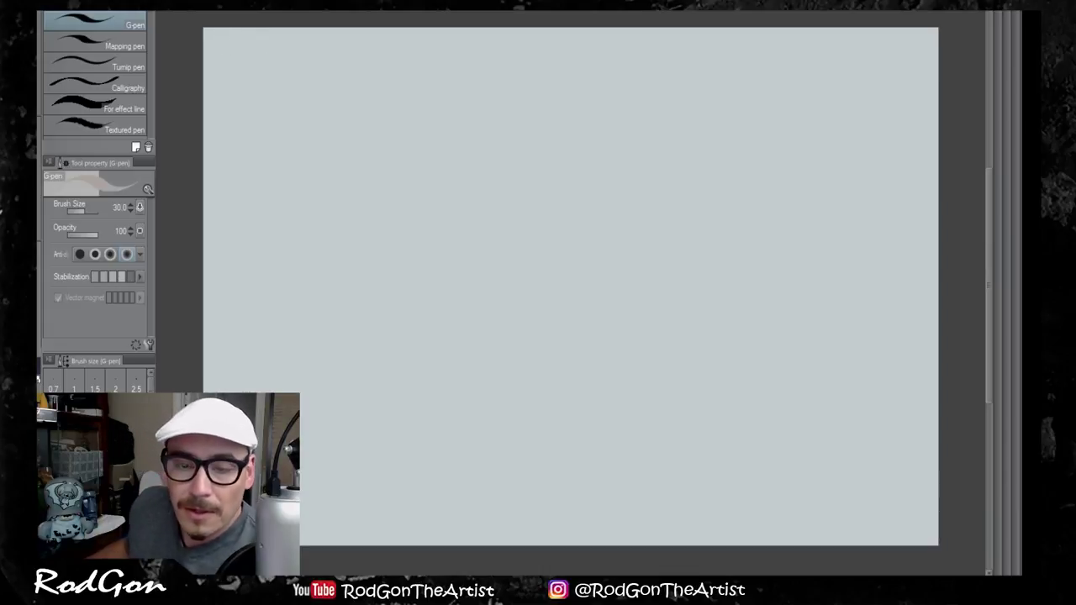
pyautogui.click(54, 3)
pyautogui.click(76, 42)
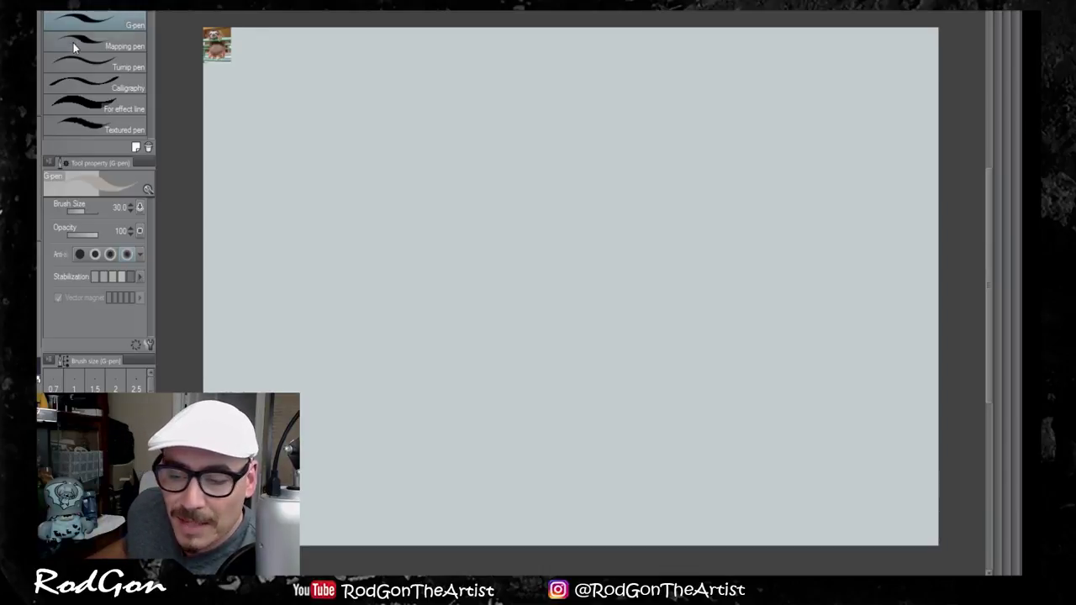
# Step: Enlarge the pasted sloth picture proportionally to about 703% from its upper-left corner and apply the transformation
pyautogui.press('k')
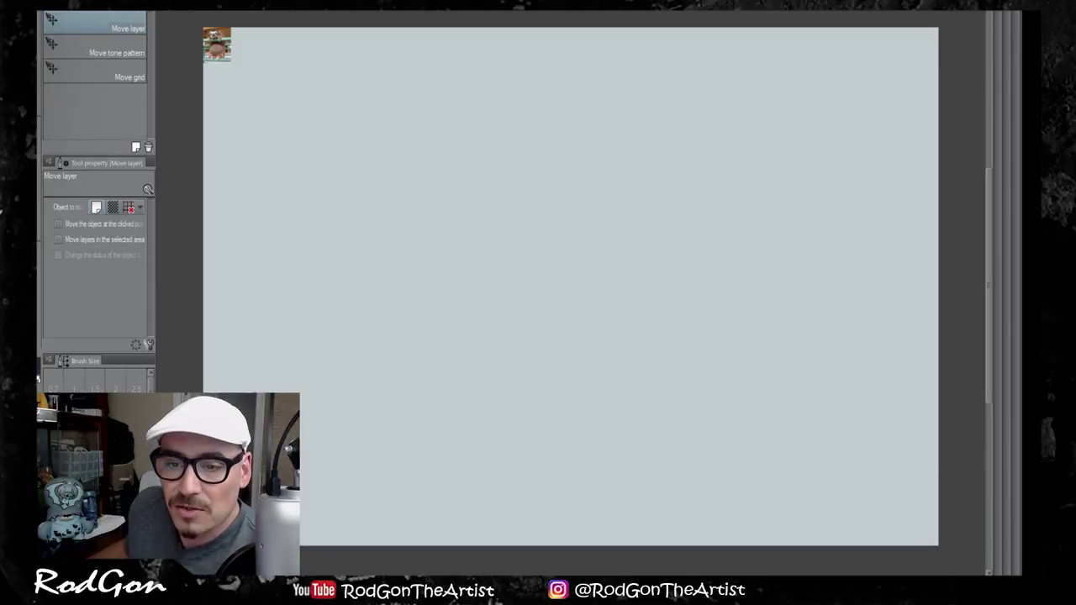
pyautogui.hotkey('ctrl', 't')
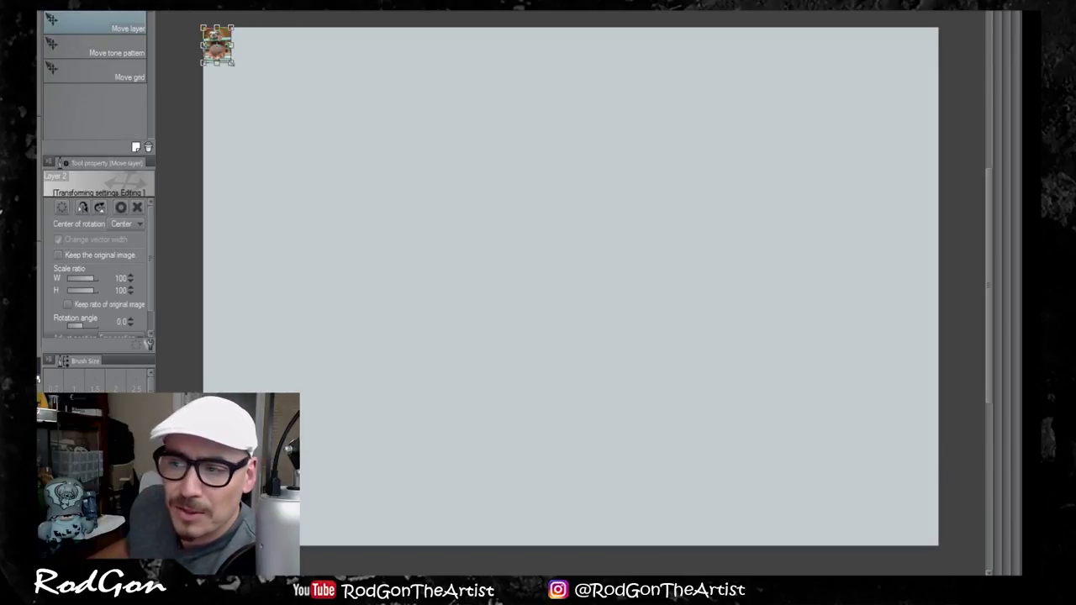
pyautogui.moveTo(232, 64); pyautogui.dragTo(400, 277)
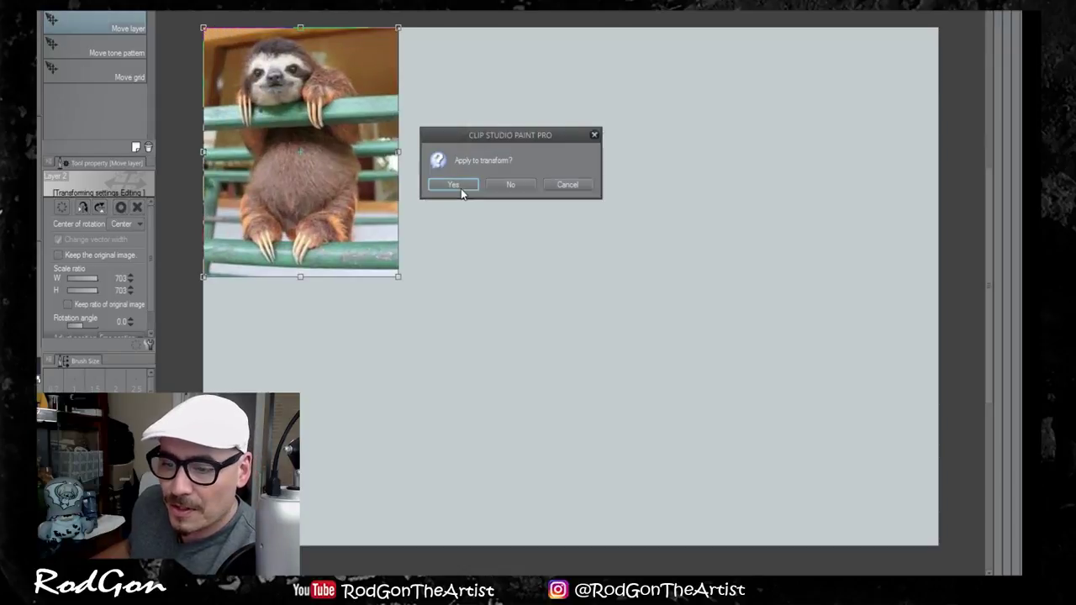
pyautogui.click(460, 189)
# Step: Trace the sloth's round head and oval torso over the reference photo on Layer 2 with the G-pen
pyautogui.click(997, 12)
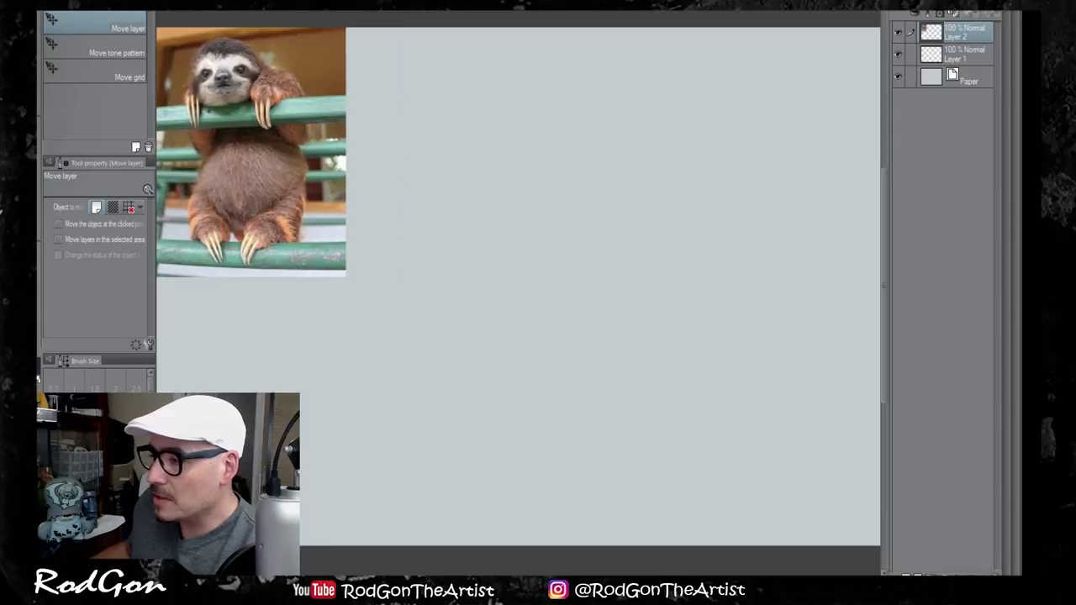
pyautogui.click(955, 56)
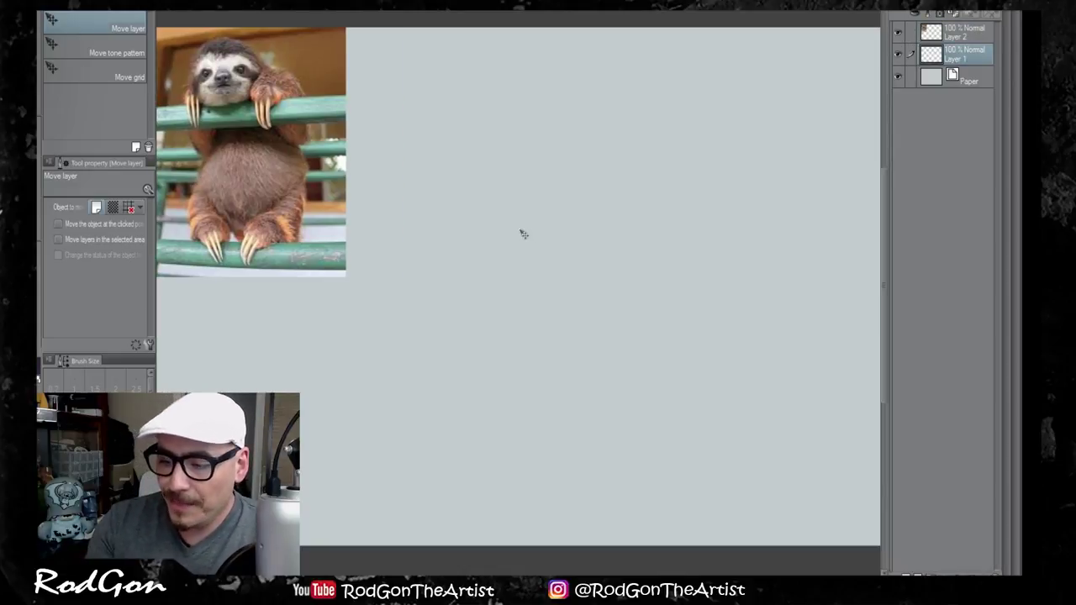
pyautogui.press('p')
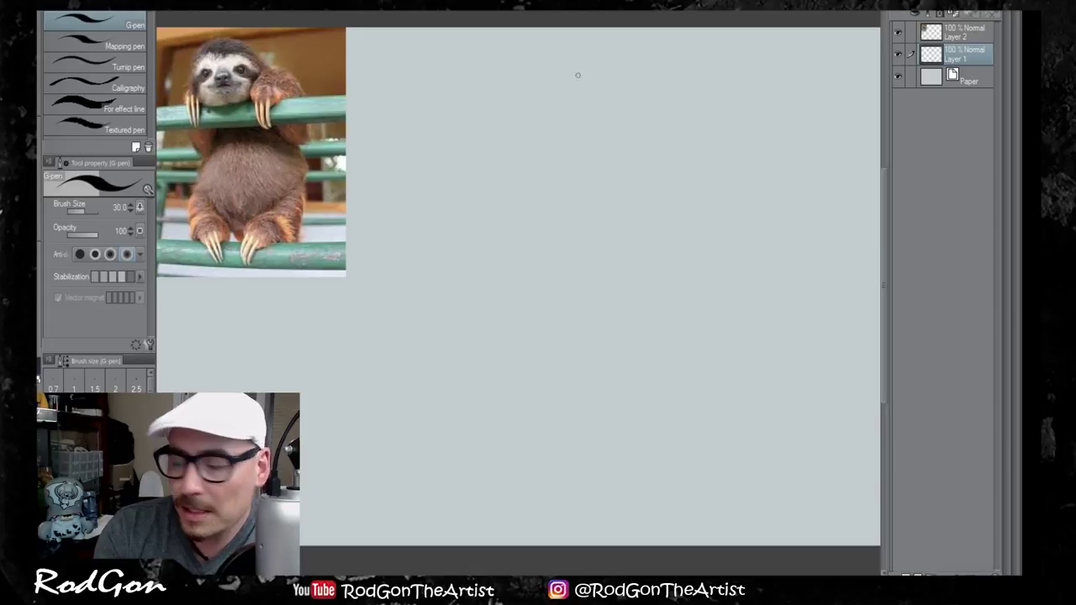
pyautogui.click(958, 32)
pyautogui.moveTo(244, 44)
pyautogui.mouseDown()
pyautogui.moveTo(220, 40)
pyautogui.moveTo(189, 87)
pyautogui.mouseUp()
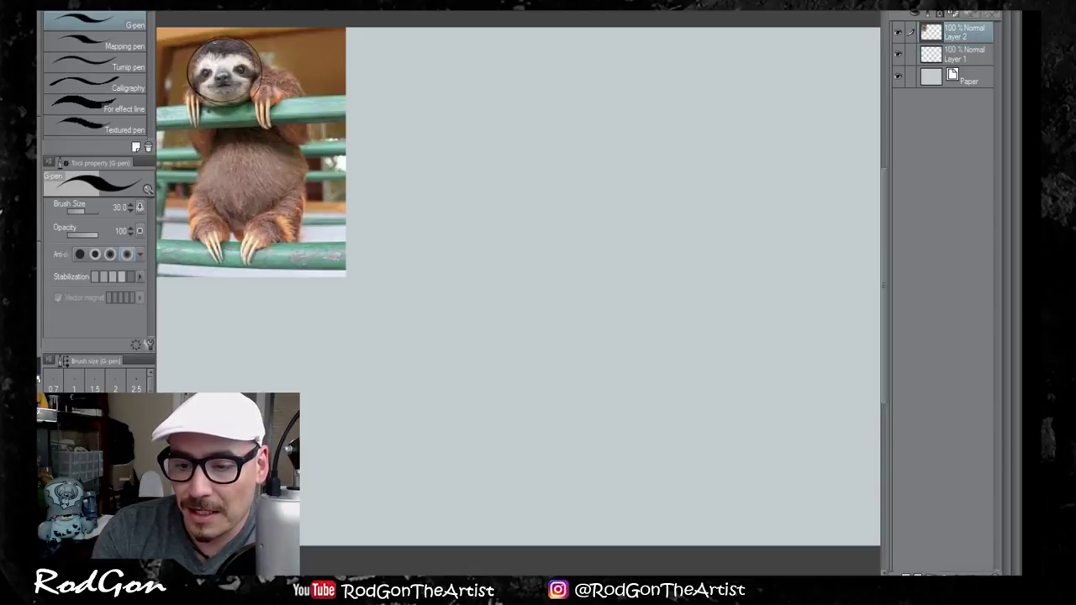
pyautogui.moveTo(204, 48)
pyautogui.mouseDown()
pyautogui.moveTo(225, 100)
pyautogui.moveTo(243, 43)
pyautogui.moveTo(269, 63)
pyautogui.moveTo(287, 122)
pyautogui.moveTo(286, 209)
pyautogui.mouseUp()
pyautogui.moveTo(207, 140)
pyautogui.mouseDown()
pyautogui.moveTo(267, 222)
pyautogui.moveTo(275, 99)
pyautogui.moveTo(292, 200)
pyautogui.mouseUp()
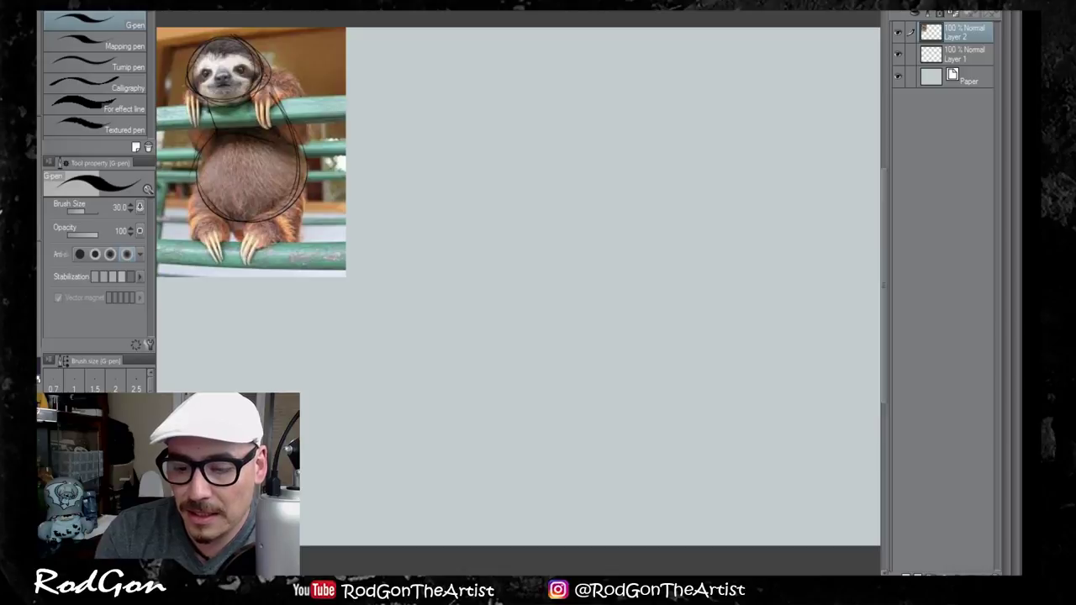
# Step: Trace the basic shapes of the belly, legs and arms over the photo, and mark the face's centre line
pyautogui.moveTo(194, 178)
pyautogui.mouseDown()
pyautogui.moveTo(200, 248)
pyautogui.moveTo(226, 220)
pyautogui.moveTo(257, 248)
pyautogui.moveTo(298, 234)
pyautogui.moveTo(304, 188)
pyautogui.mouseUp()
pyautogui.moveTo(240, 224); pyautogui.dragTo(288, 210)
pyautogui.moveTo(288, 212)
pyautogui.mouseDown()
pyautogui.moveTo(241, 219)
pyautogui.moveTo(295, 234)
pyautogui.mouseUp()
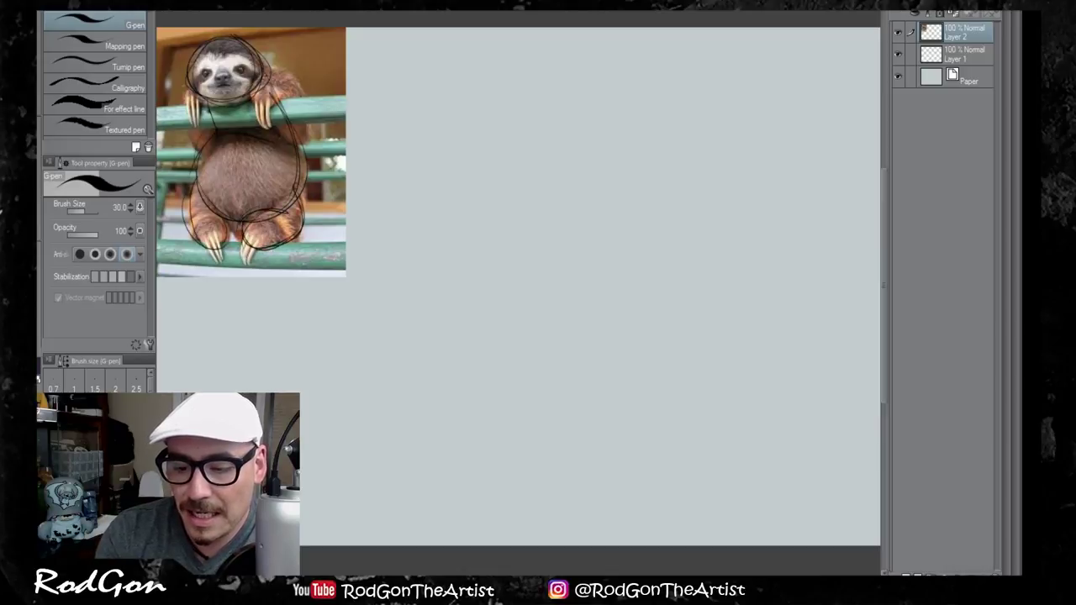
pyautogui.moveTo(188, 216); pyautogui.dragTo(220, 215)
pyautogui.moveTo(252, 85)
pyautogui.mouseDown()
pyautogui.moveTo(291, 79)
pyautogui.moveTo(304, 94)
pyautogui.moveTo(253, 118)
pyautogui.mouseUp()
pyautogui.moveTo(212, 84); pyautogui.dragTo(188, 123)
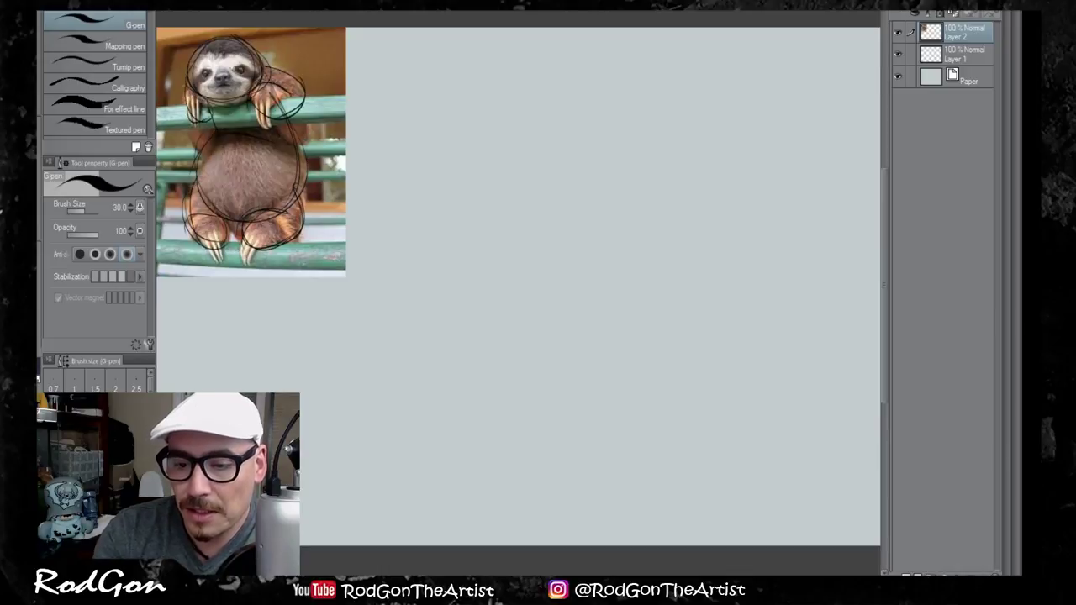
pyautogui.moveTo(221, 41); pyautogui.dragTo(221, 81)
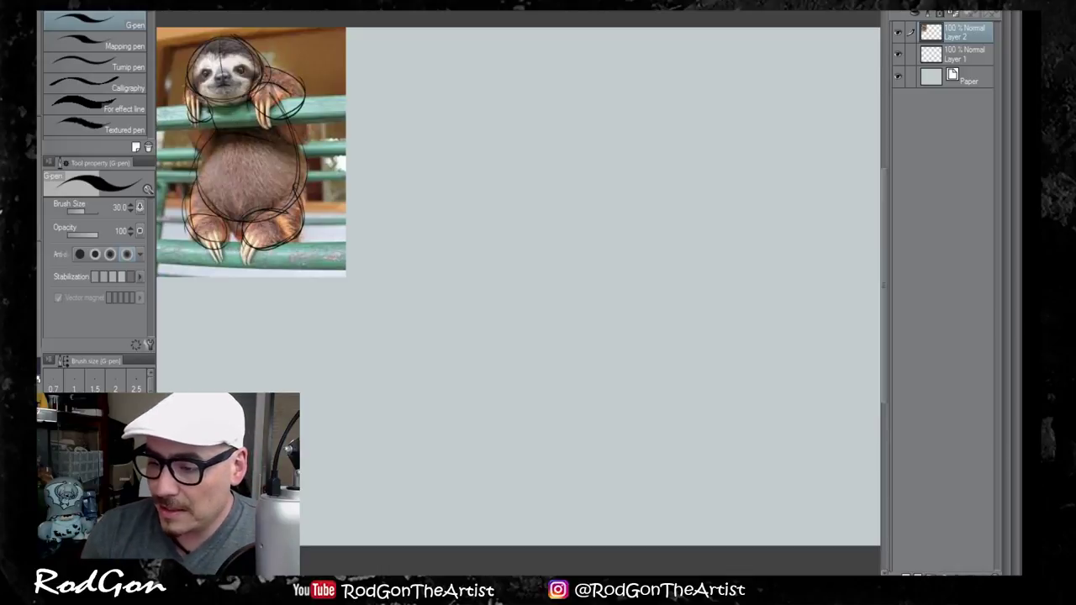
# Step: Sketch a large rounded head on the empty canvas beside the photo, with an inner circle and a wider, flatter jaw
pyautogui.moveTo(514, 200); pyautogui.dragTo(649, 211)
pyautogui.moveTo(531, 119)
pyautogui.mouseDown()
pyautogui.moveTo(638, 202)
pyautogui.moveTo(477, 217)
pyautogui.moveTo(627, 260)
pyautogui.moveTo(676, 165)
pyautogui.mouseUp()
pyautogui.moveTo(638, 124); pyautogui.dragTo(600, 265)
pyautogui.moveTo(670, 229); pyautogui.dragTo(471, 208)
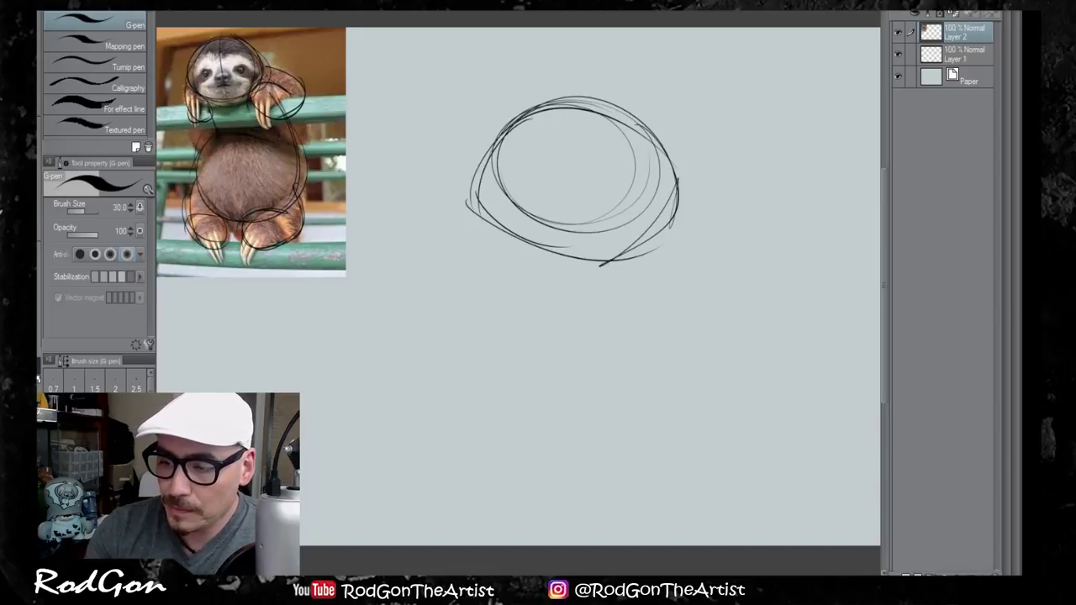
pyautogui.moveTo(544, 112); pyautogui.dragTo(533, 126)
pyautogui.moveTo(503, 134); pyautogui.dragTo(477, 189)
# Step: Add crossing vertical and horizontal face guidelines inside the head and reinforce its lower and right outline
pyautogui.moveTo(553, 121); pyautogui.dragTo(564, 202)
pyautogui.moveTo(570, 96); pyautogui.dragTo(559, 228)
pyautogui.moveTo(515, 162); pyautogui.dragTo(601, 153)
pyautogui.moveTo(519, 157); pyautogui.dragTo(585, 157)
pyautogui.moveTo(468, 204)
pyautogui.mouseDown()
pyautogui.moveTo(538, 252)
pyautogui.moveTo(668, 190)
pyautogui.mouseUp()
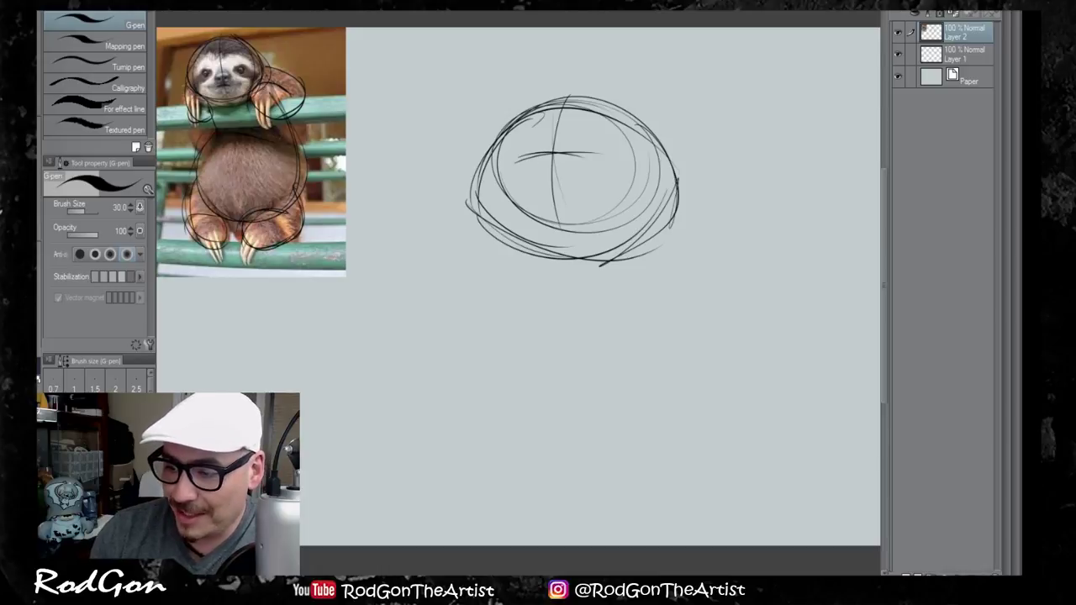
pyautogui.moveTo(606, 254); pyautogui.dragTo(676, 198)
pyautogui.moveTo(651, 128); pyautogui.dragTo(681, 195)
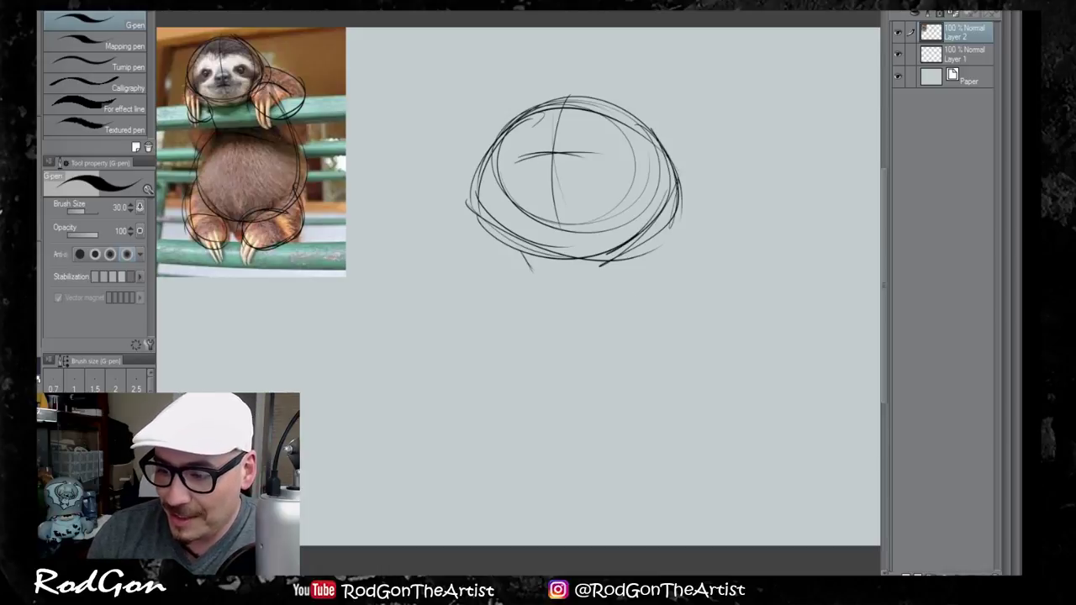
# Step: Sketch the neck and a large pear-shaped body below the head, including the curve across the top of the belly
pyautogui.moveTo(530, 287); pyautogui.dragTo(475, 341)
pyautogui.moveTo(518, 244)
pyautogui.mouseDown()
pyautogui.moveTo(529, 289)
pyautogui.moveTo(478, 360)
pyautogui.moveTo(494, 426)
pyautogui.mouseUp()
pyautogui.moveTo(457, 367)
pyautogui.mouseDown()
pyautogui.moveTo(495, 428)
pyautogui.moveTo(584, 444)
pyautogui.moveTo(524, 452)
pyautogui.moveTo(508, 448)
pyautogui.moveTo(681, 411)
pyautogui.mouseUp()
pyautogui.moveTo(651, 214)
pyautogui.mouseDown()
pyautogui.moveTo(638, 466)
pyautogui.moveTo(647, 457)
pyautogui.moveTo(600, 479)
pyautogui.mouseUp()
pyautogui.moveTo(535, 313)
pyautogui.mouseDown()
pyautogui.moveTo(589, 462)
pyautogui.moveTo(622, 318)
pyautogui.mouseUp()
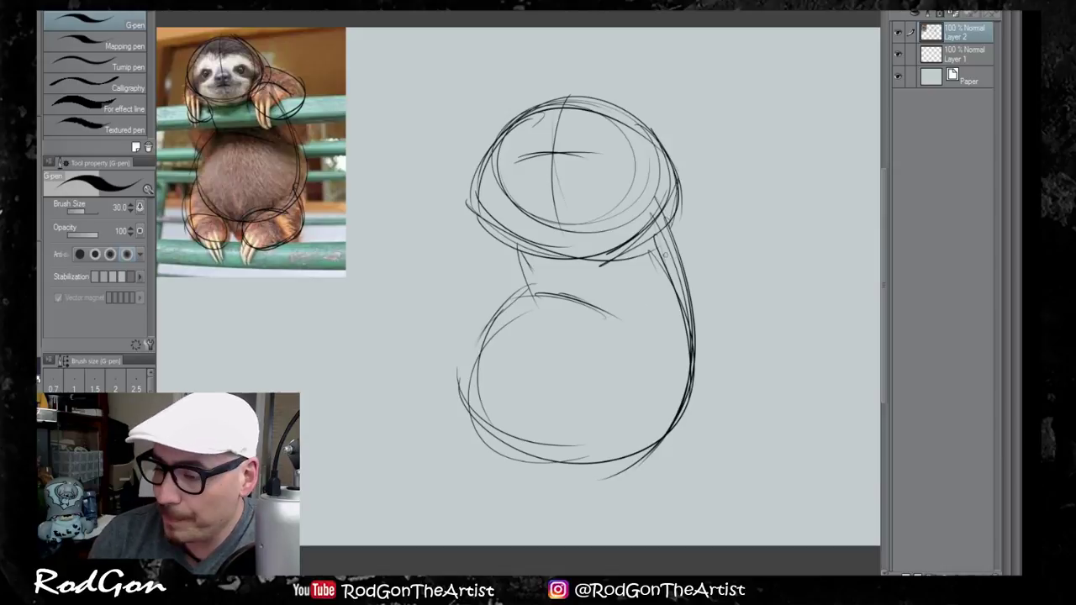
# Step: Sketch the right arm as an oval forearm overlapping the body, with a curved upper arm and elbow behind it
pyautogui.moveTo(588, 303)
pyautogui.mouseDown()
pyautogui.moveTo(580, 339)
pyautogui.moveTo(593, 373)
pyautogui.moveTo(630, 400)
pyautogui.mouseUp()
pyautogui.moveTo(575, 348); pyautogui.dragTo(652, 395)
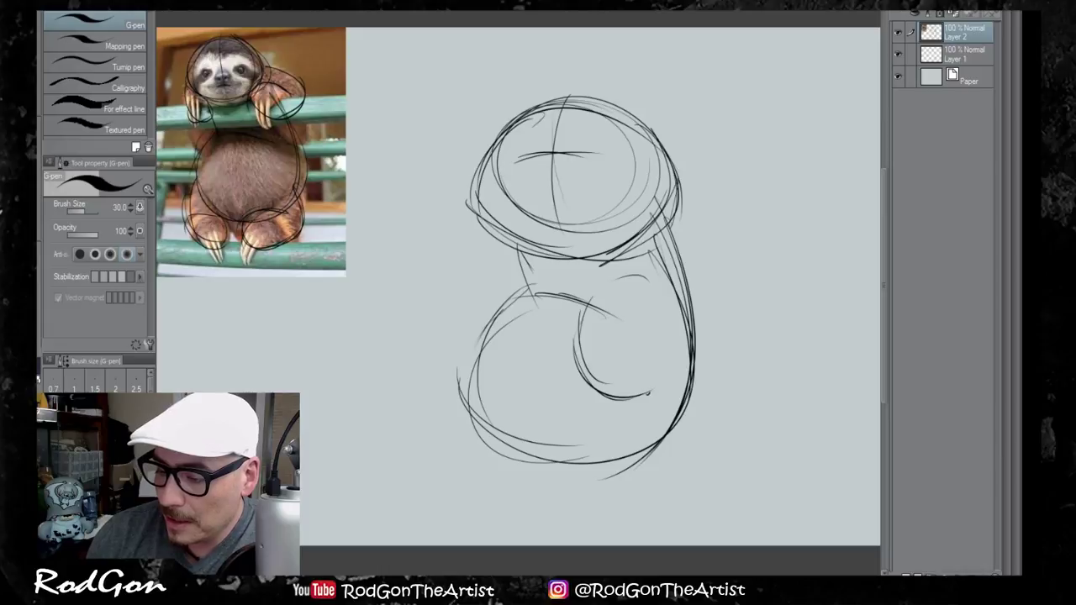
pyautogui.moveTo(660, 321); pyautogui.dragTo(652, 393)
pyautogui.moveTo(593, 296); pyautogui.dragTo(648, 275)
pyautogui.moveTo(648, 267); pyautogui.dragTo(695, 313)
pyautogui.moveTo(677, 230)
pyautogui.mouseDown()
pyautogui.moveTo(715, 293)
pyautogui.moveTo(651, 350)
pyautogui.mouseUp()
pyautogui.moveTo(683, 239)
pyautogui.mouseDown()
pyautogui.moveTo(666, 359)
pyautogui.moveTo(689, 356)
pyautogui.mouseUp()
pyautogui.moveTo(666, 271)
pyautogui.mouseDown()
pyautogui.moveTo(686, 285)
pyautogui.moveTo(622, 397)
pyautogui.moveTo(661, 314)
pyautogui.mouseUp()
pyautogui.moveTo(661, 336); pyautogui.dragTo(627, 390)
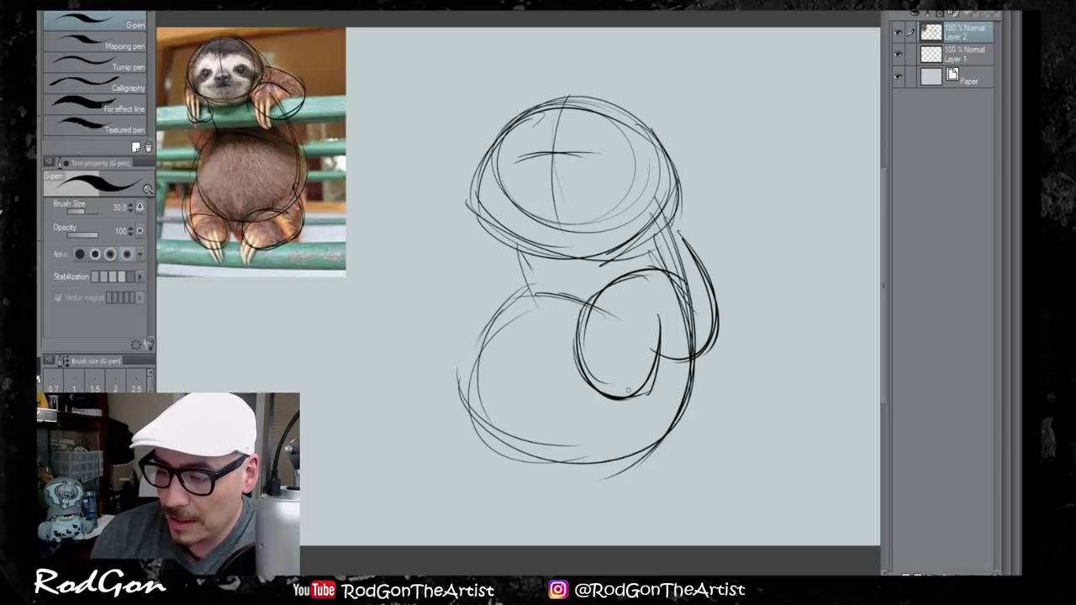
# Step: Sketch the left forearm as a smaller oval and add three long pointed claws with rounded fingers
pyautogui.moveTo(472, 278)
pyautogui.mouseDown()
pyautogui.moveTo(484, 359)
pyautogui.moveTo(530, 299)
pyautogui.moveTo(527, 277)
pyautogui.moveTo(464, 345)
pyautogui.moveTo(526, 358)
pyautogui.mouseUp()
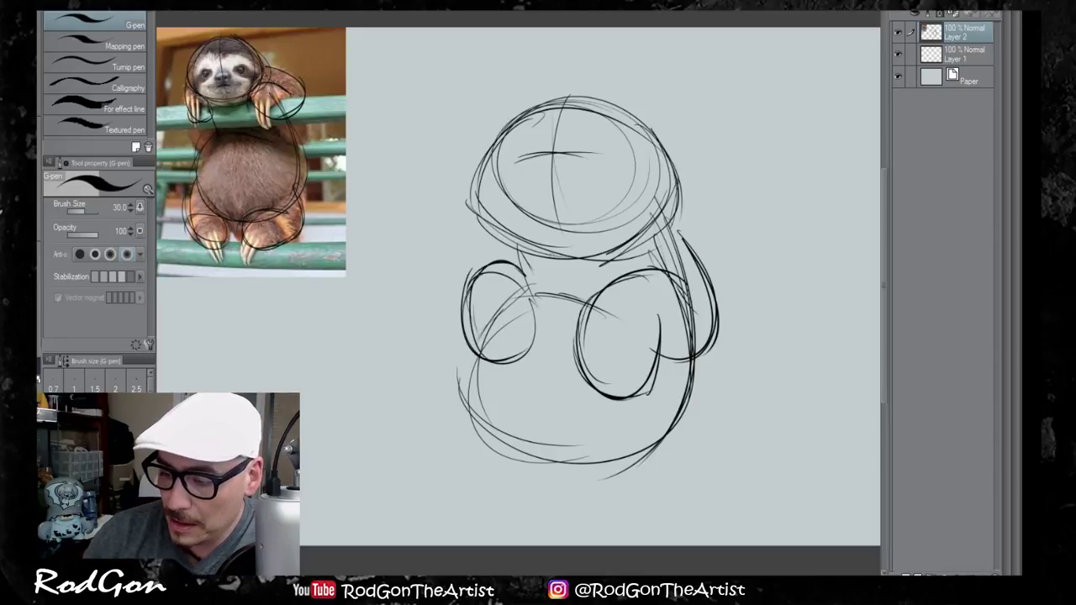
pyautogui.moveTo(462, 307)
pyautogui.mouseDown()
pyautogui.moveTo(488, 395)
pyautogui.moveTo(503, 407)
pyautogui.mouseUp()
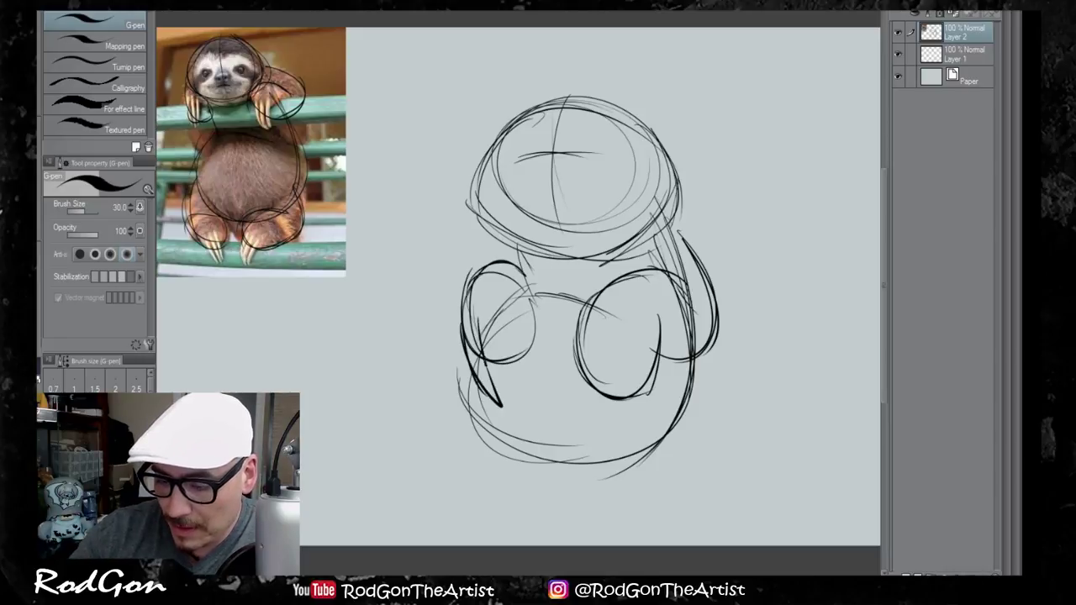
pyautogui.moveTo(484, 362); pyautogui.dragTo(510, 408)
pyautogui.moveTo(496, 327)
pyautogui.mouseDown()
pyautogui.moveTo(507, 405)
pyautogui.moveTo(518, 409)
pyautogui.mouseUp()
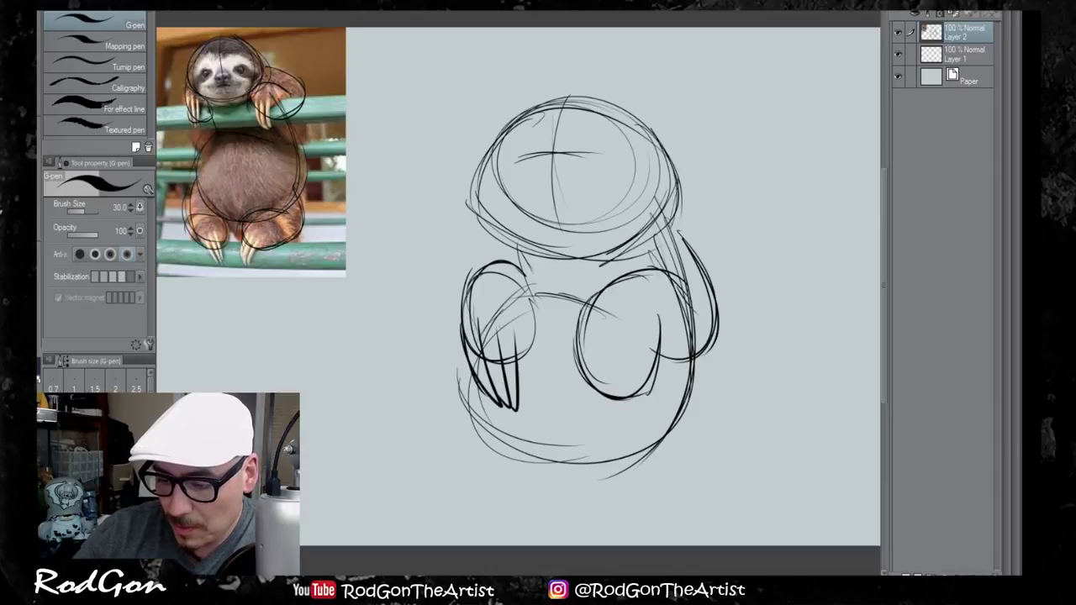
pyautogui.moveTo(478, 324)
pyautogui.mouseDown()
pyautogui.moveTo(494, 333)
pyautogui.moveTo(486, 321)
pyautogui.mouseUp()
# Step: Draw three long claws with rounded fingers on the right paw and darken that arm's outer elbow curve
pyautogui.moveTo(579, 327)
pyautogui.mouseDown()
pyautogui.moveTo(590, 422)
pyautogui.moveTo(598, 362)
pyautogui.moveTo(603, 442)
pyautogui.mouseUp()
pyautogui.moveTo(617, 366)
pyautogui.mouseDown()
pyautogui.moveTo(618, 439)
pyautogui.moveTo(628, 436)
pyautogui.moveTo(618, 351)
pyautogui.moveTo(604, 347)
pyautogui.moveTo(656, 270)
pyautogui.moveTo(687, 294)
pyautogui.moveTo(649, 388)
pyautogui.mouseUp()
pyautogui.moveTo(639, 369)
pyautogui.mouseDown()
pyautogui.moveTo(628, 391)
pyautogui.moveTo(709, 344)
pyautogui.mouseUp()
pyautogui.moveTo(709, 344)
pyautogui.mouseDown()
pyautogui.moveTo(699, 262)
pyautogui.moveTo(678, 230)
pyautogui.mouseUp()
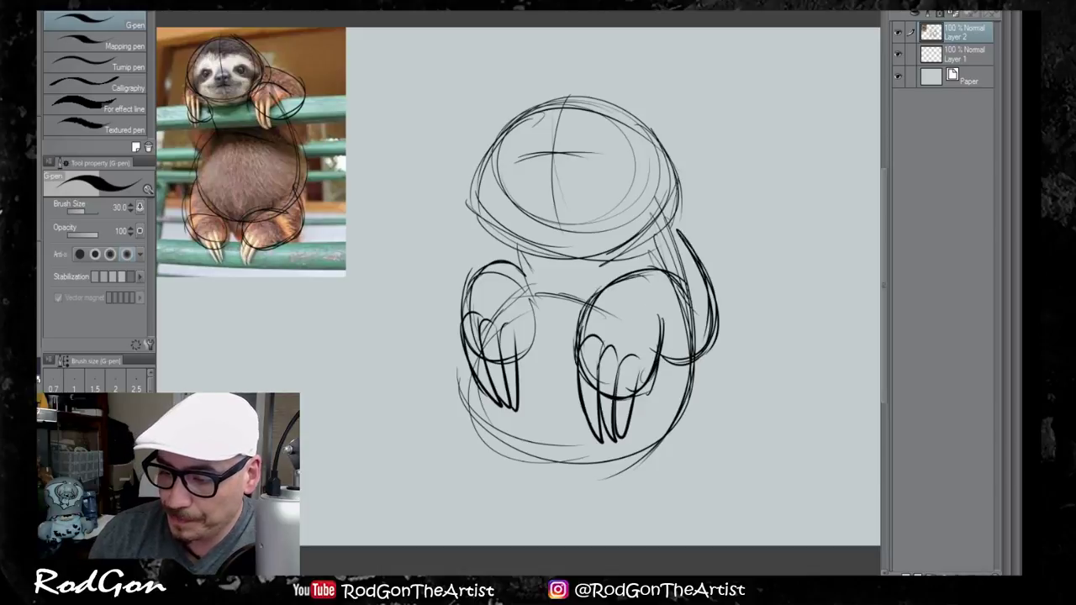
# Step: Strengthen the line running from the neck along the inner edge of the left forearm
pyautogui.moveTo(516, 252)
pyautogui.mouseDown()
pyautogui.moveTo(530, 303)
pyautogui.moveTo(523, 355)
pyautogui.mouseUp()
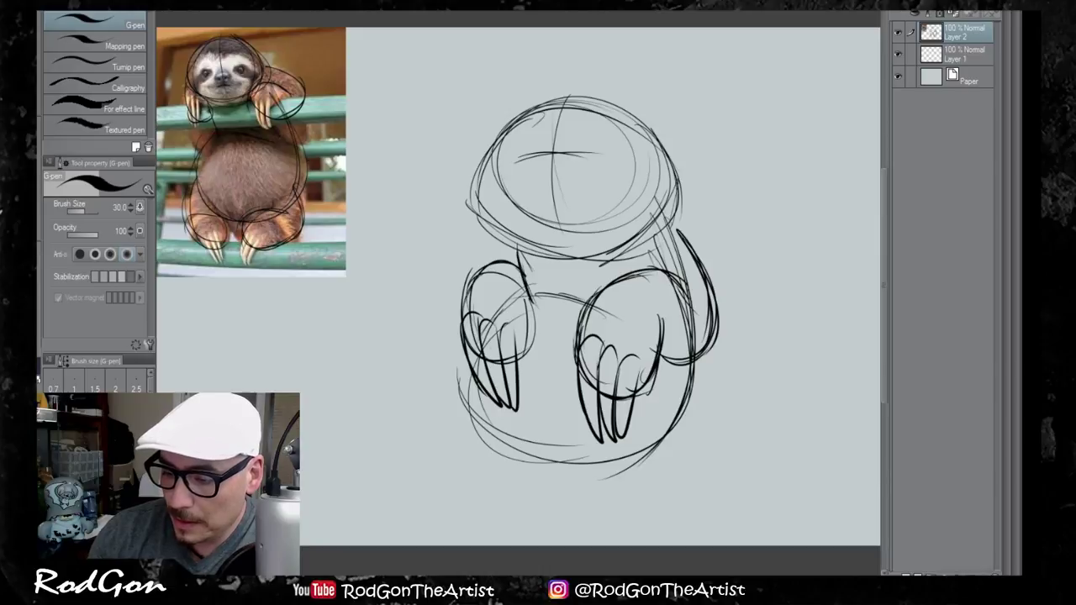
pyautogui.moveTo(528, 291); pyautogui.dragTo(521, 355)
pyautogui.moveTo(516, 288); pyautogui.dragTo(521, 351)
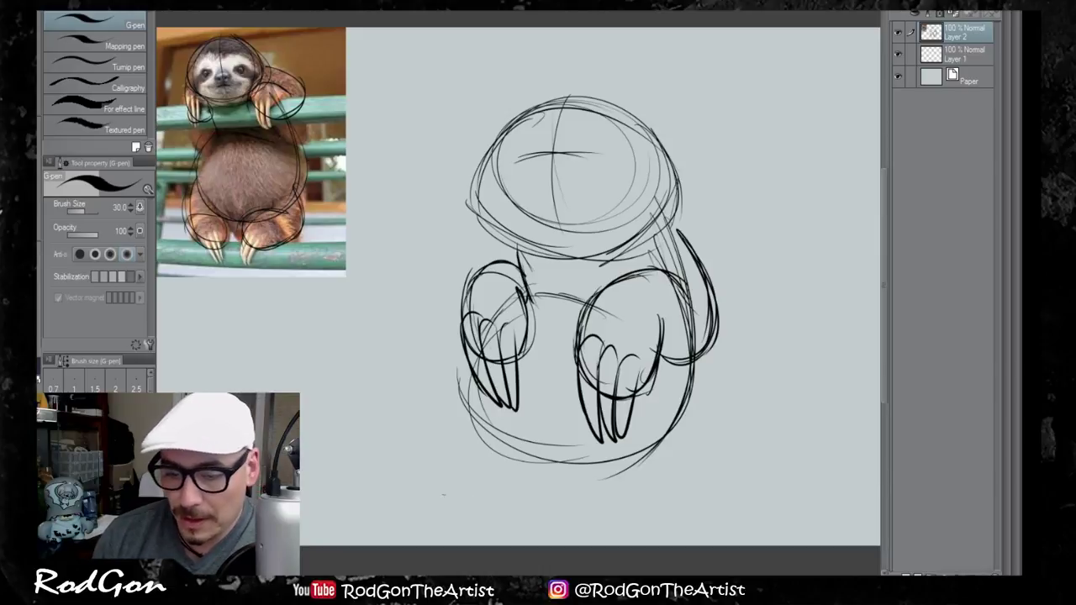
# Step: Sketch the bent left leg as overlapping rounded shapes at the lower left of the body
pyautogui.moveTo(462, 378); pyautogui.dragTo(468, 447)
pyautogui.moveTo(461, 393); pyautogui.dragTo(519, 497)
pyautogui.moveTo(466, 470); pyautogui.dragTo(526, 439)
pyautogui.moveTo(475, 386)
pyautogui.mouseDown()
pyautogui.moveTo(473, 480)
pyautogui.moveTo(518, 490)
pyautogui.mouseUp()
pyautogui.moveTo(454, 429)
pyautogui.mouseDown()
pyautogui.moveTo(503, 421)
pyautogui.moveTo(542, 466)
pyautogui.mouseUp()
pyautogui.moveTo(531, 483); pyautogui.dragTo(504, 497)
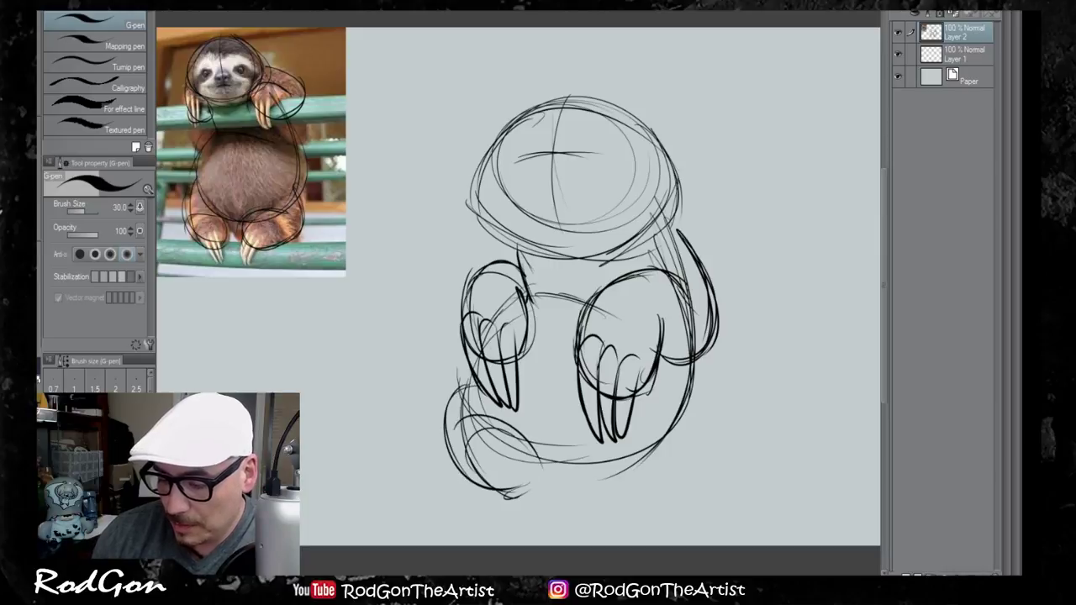
# Step: Sketch the right leg as a wide rounded shape at the lower right of the sloth's body
pyautogui.moveTo(590, 425)
pyautogui.mouseDown()
pyautogui.moveTo(559, 437)
pyautogui.moveTo(588, 498)
pyautogui.mouseUp()
pyautogui.moveTo(561, 432)
pyautogui.mouseDown()
pyautogui.moveTo(608, 500)
pyautogui.moveTo(673, 431)
pyautogui.mouseUp()
pyautogui.moveTo(614, 415); pyautogui.dragTo(633, 414)
pyautogui.moveTo(684, 360); pyautogui.dragTo(646, 472)
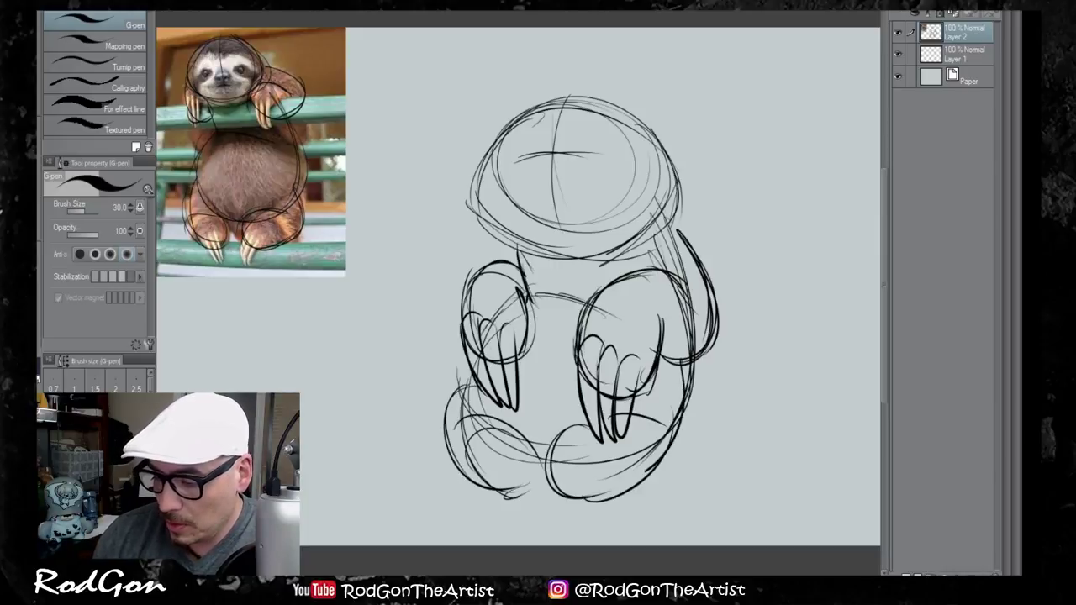
# Step: Draw overlapping pointed claws with rounded toes where the two feet meet at the bottom center of the body
pyautogui.moveTo(554, 442); pyautogui.dragTo(519, 523)
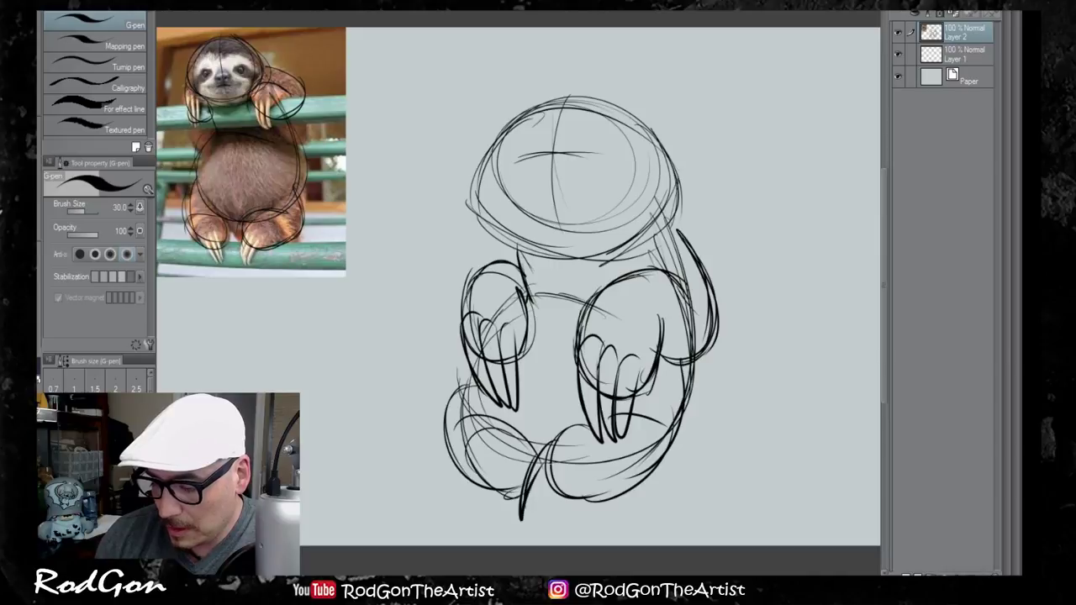
pyautogui.moveTo(548, 462)
pyautogui.mouseDown()
pyautogui.moveTo(524, 515)
pyautogui.moveTo(572, 494)
pyautogui.moveTo(507, 512)
pyautogui.mouseUp()
pyautogui.moveTo(514, 458)
pyautogui.mouseDown()
pyautogui.moveTo(531, 474)
pyautogui.moveTo(538, 531)
pyautogui.mouseUp()
pyautogui.moveTo(516, 429); pyautogui.dragTo(536, 458)
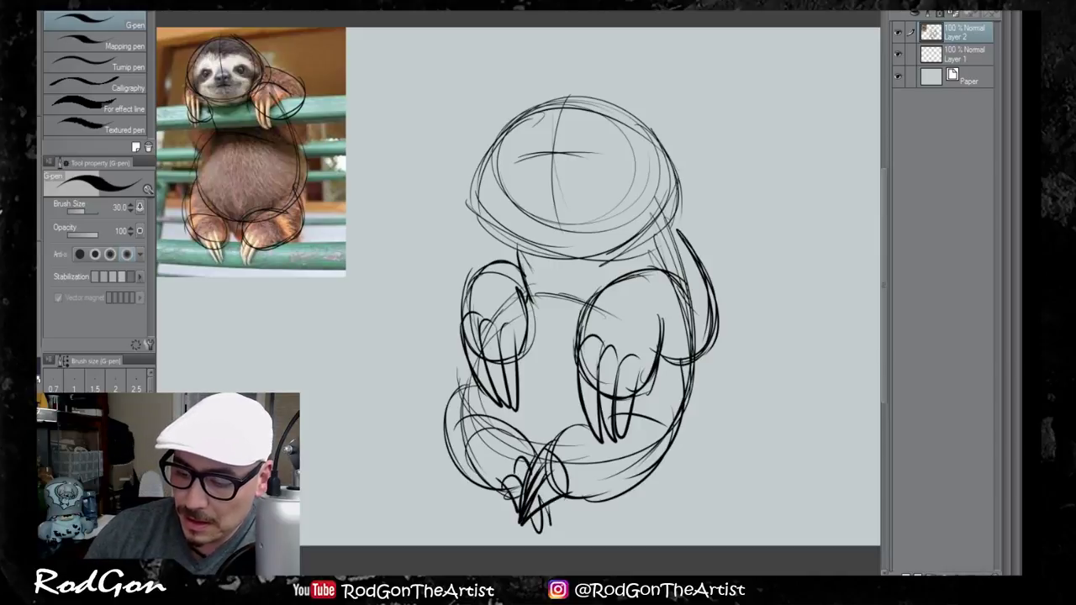
# Step: Darken the contours of both legs, including the left knee and the outer curve of the right leg
pyautogui.moveTo(471, 415); pyautogui.dragTo(518, 429)
pyautogui.moveTo(476, 380)
pyautogui.mouseDown()
pyautogui.moveTo(446, 429)
pyautogui.moveTo(501, 489)
pyautogui.mouseUp()
pyautogui.moveTo(457, 431); pyautogui.dragTo(505, 426)
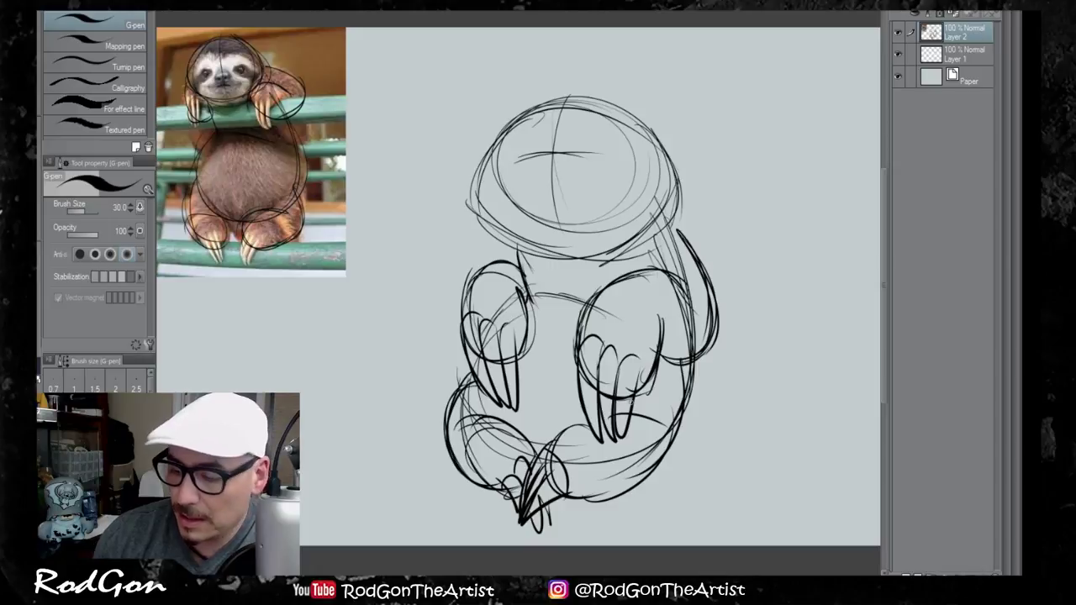
pyautogui.moveTo(544, 470)
pyautogui.mouseDown()
pyautogui.moveTo(588, 424)
pyautogui.moveTo(630, 496)
pyautogui.moveTo(672, 460)
pyautogui.mouseUp()
pyautogui.moveTo(686, 405)
pyautogui.mouseDown()
pyautogui.moveTo(633, 497)
pyautogui.moveTo(614, 498)
pyautogui.mouseUp()
pyautogui.moveTo(690, 359)
pyautogui.mouseDown()
pyautogui.moveTo(682, 432)
pyautogui.moveTo(654, 488)
pyautogui.mouseUp()
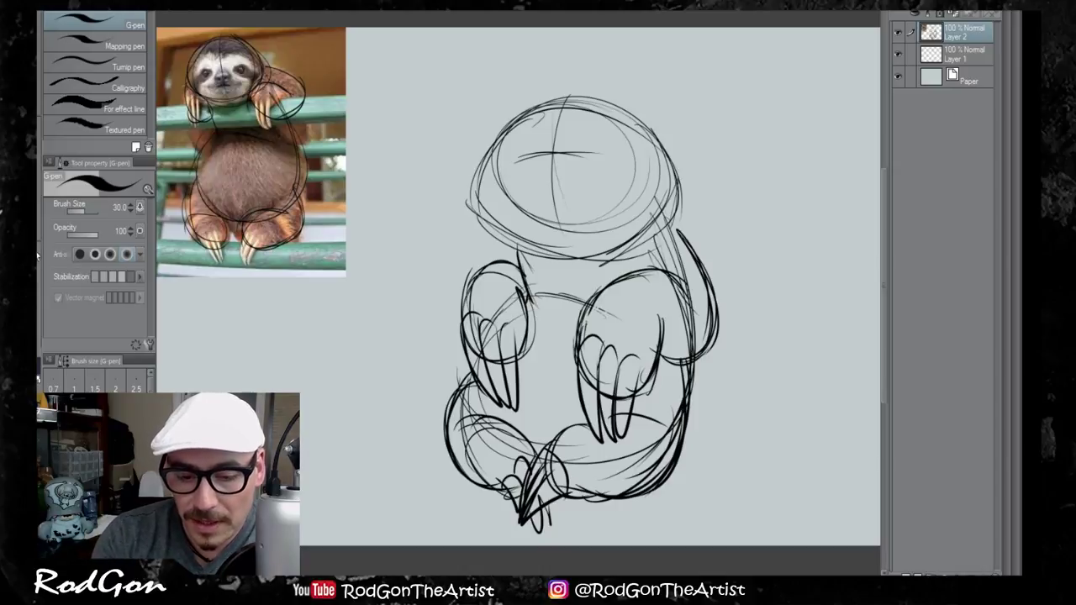
# Step: Erase the leftover construction lines inside both forearms with the Hard eraser at brush size 50
pyautogui.press('e')
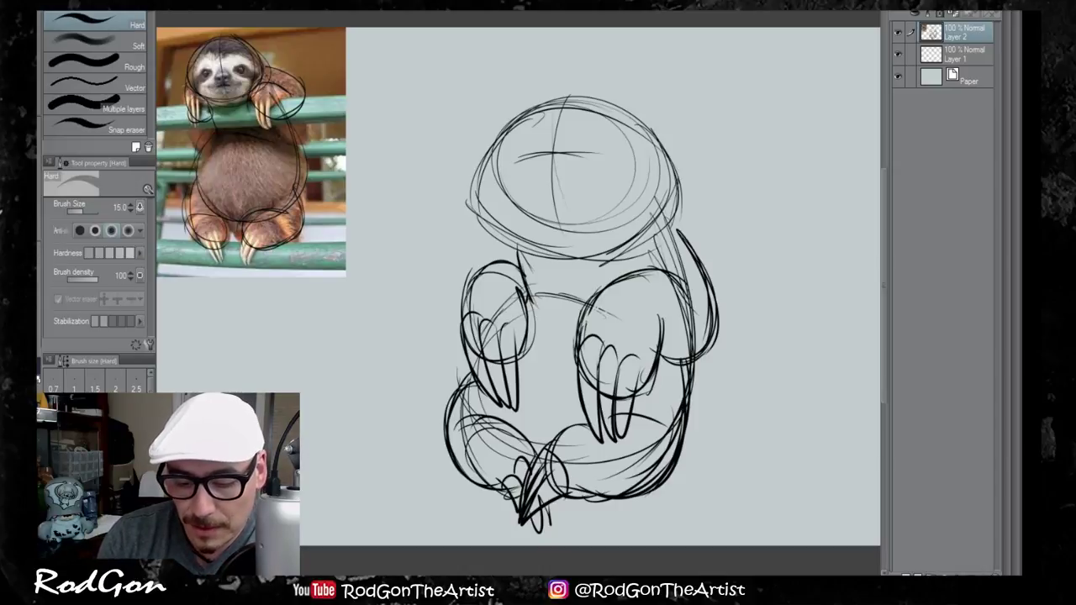
pyautogui.press(']')
pyautogui.press(']')
pyautogui.press(']')
pyautogui.press(']')
pyautogui.press(']')
pyautogui.press(']')
pyautogui.moveTo(590, 298); pyautogui.dragTo(605, 316)
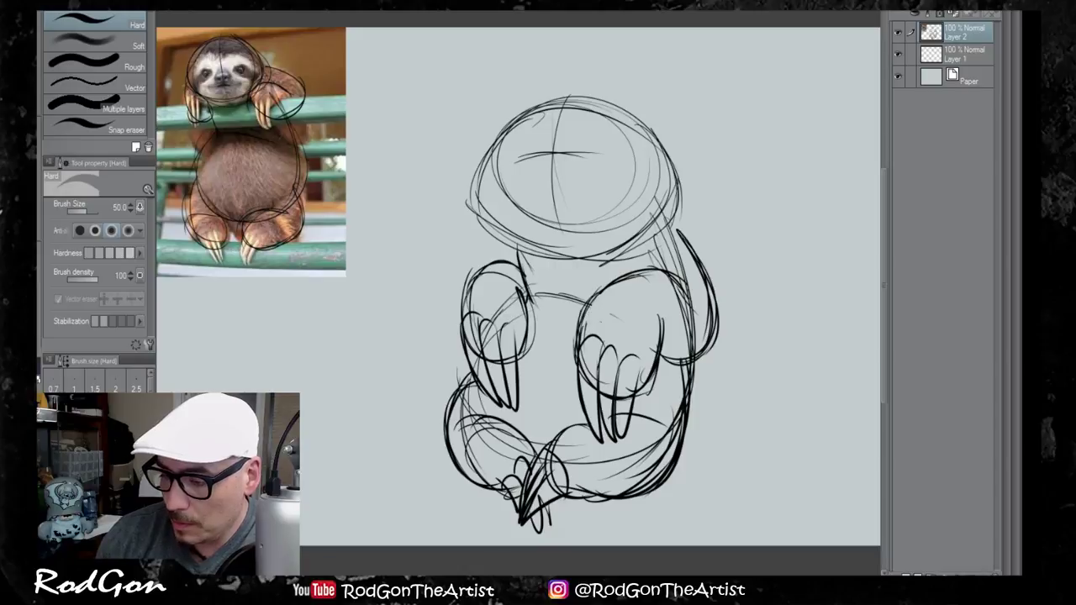
pyautogui.moveTo(511, 303)
pyautogui.mouseDown()
pyautogui.moveTo(519, 285)
pyautogui.moveTo(469, 295)
pyautogui.moveTo(493, 319)
pyautogui.mouseUp()
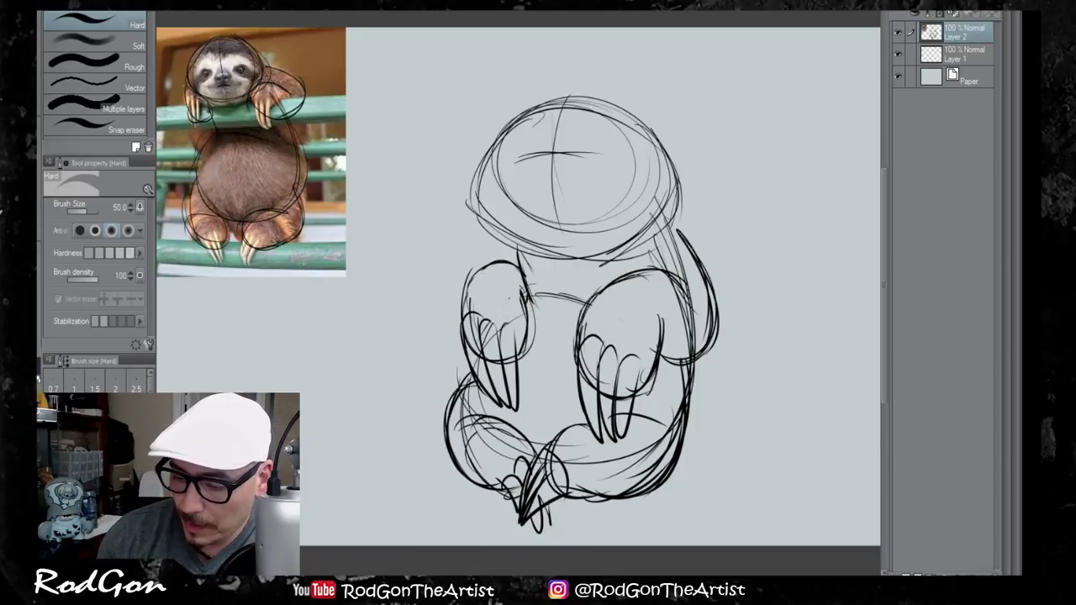
# Step: Erase the body outline crossing the right upper arm and the stray construction lines inside both legs
pyautogui.moveTo(682, 325); pyautogui.dragTo(679, 250)
pyautogui.moveTo(687, 328); pyautogui.dragTo(694, 348)
pyautogui.moveTo(611, 460); pyautogui.dragTo(665, 434)
pyautogui.moveTo(651, 454)
pyautogui.mouseDown()
pyautogui.moveTo(641, 470)
pyautogui.moveTo(681, 385)
pyautogui.moveTo(630, 489)
pyautogui.mouseUp()
pyautogui.moveTo(630, 489); pyautogui.dragTo(657, 461)
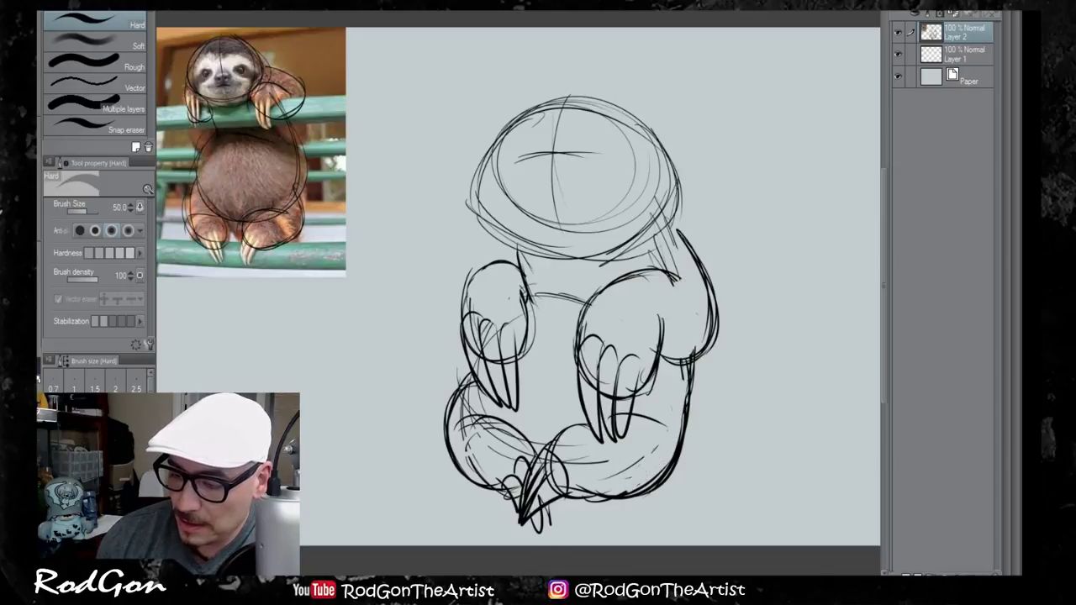
pyautogui.moveTo(472, 460); pyautogui.dragTo(482, 477)
pyautogui.moveTo(466, 427)
pyautogui.mouseDown()
pyautogui.moveTo(498, 432)
pyautogui.moveTo(527, 460)
pyautogui.mouseUp()
# Step: Draw a broad triangular nose with two nostrils along the face guide using the G-pen and hatch it dark
pyautogui.press('p')
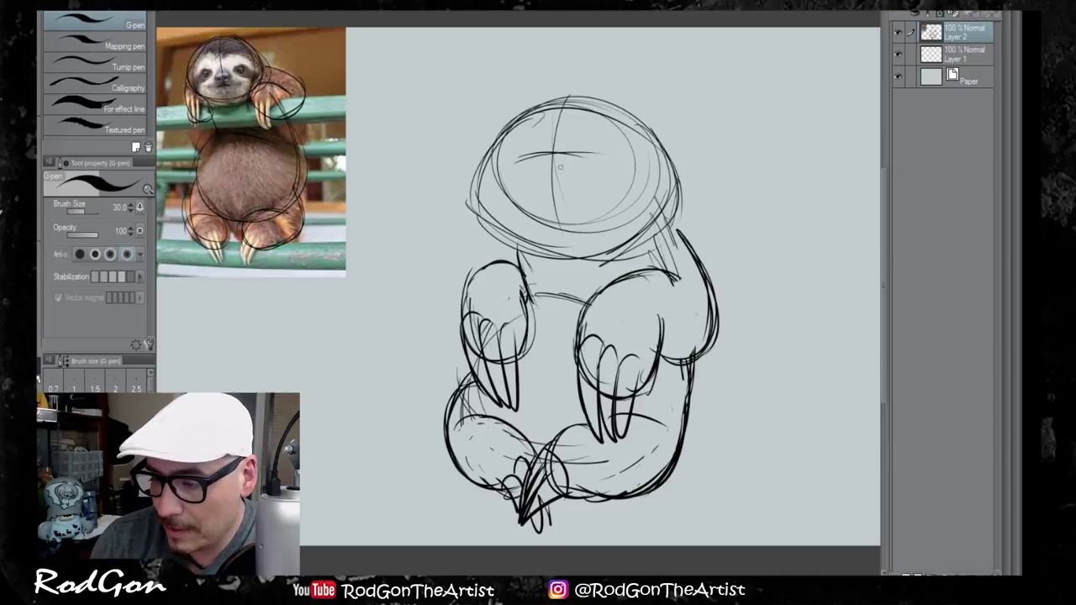
pyautogui.moveTo(522, 154); pyautogui.dragTo(545, 192)
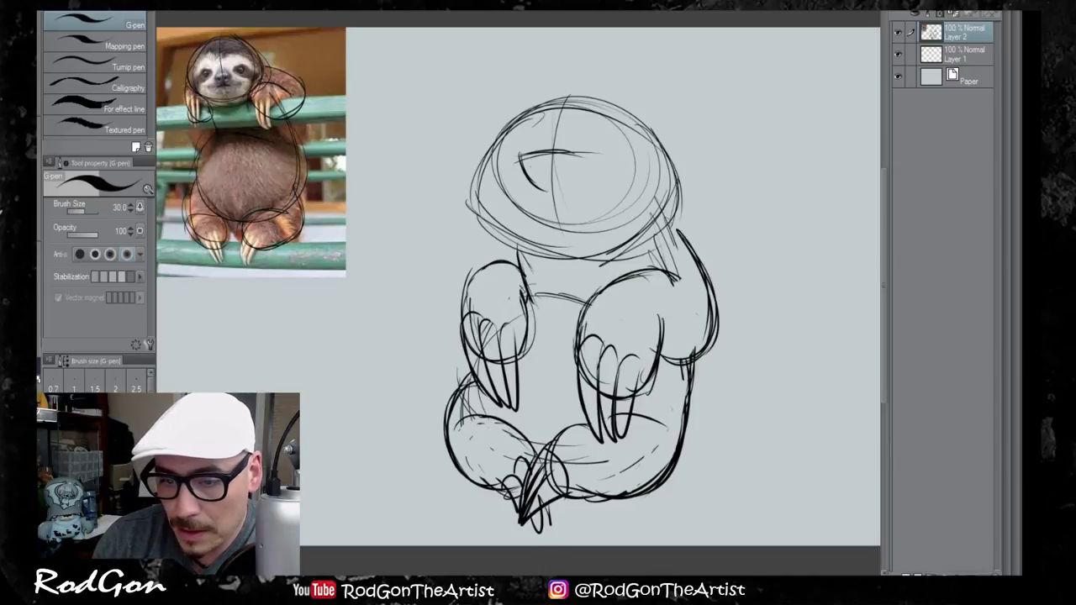
pyautogui.moveTo(565, 149)
pyautogui.mouseDown()
pyautogui.moveTo(539, 186)
pyautogui.moveTo(578, 174)
pyautogui.moveTo(532, 179)
pyautogui.mouseUp()
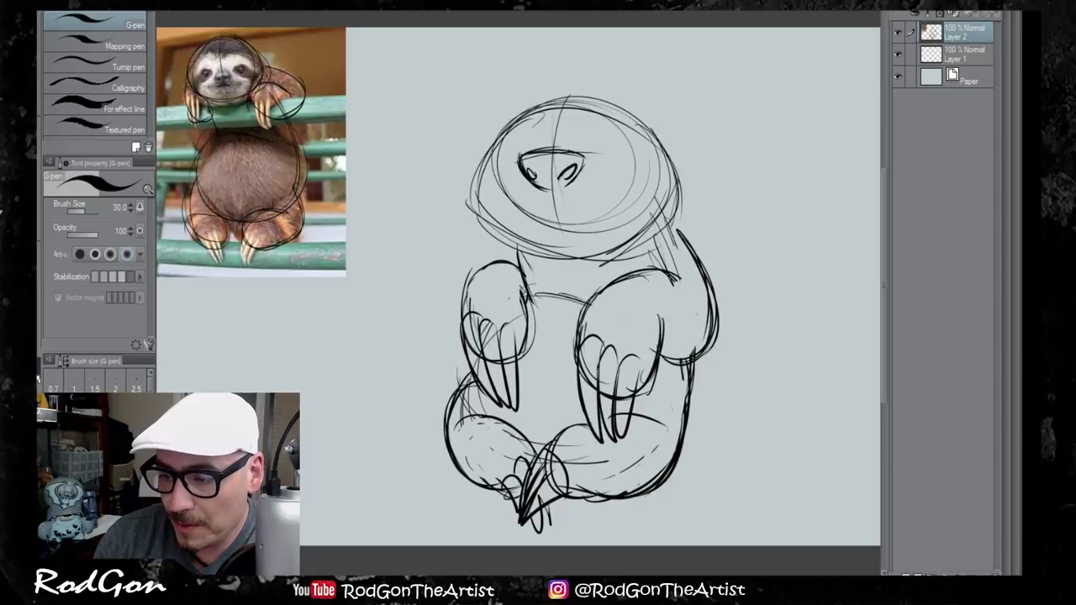
pyautogui.moveTo(522, 158); pyautogui.dragTo(584, 152)
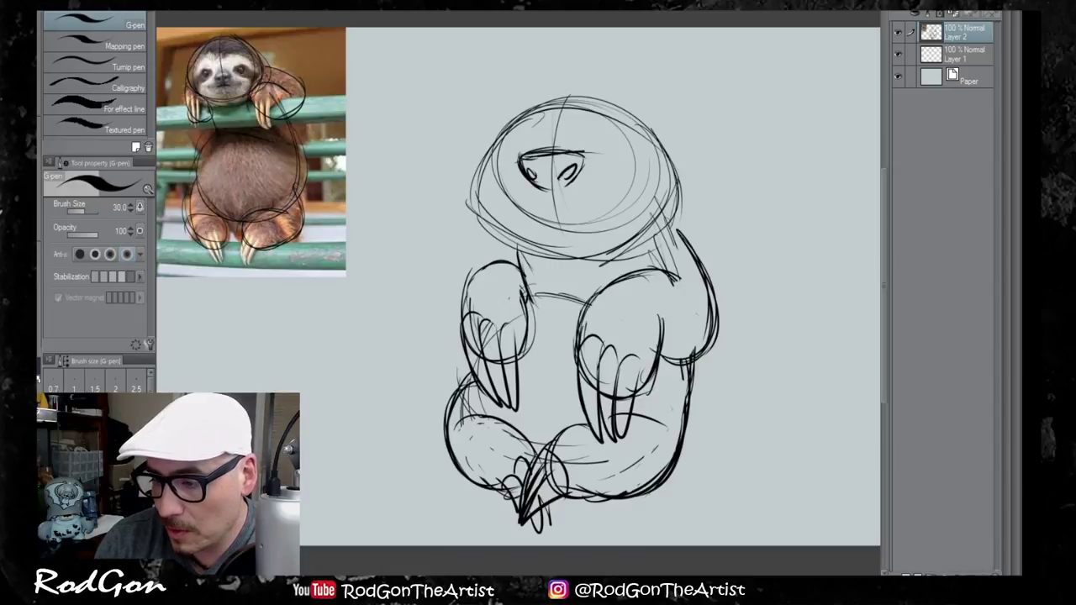
pyautogui.hotkey('ctrl', 'z')
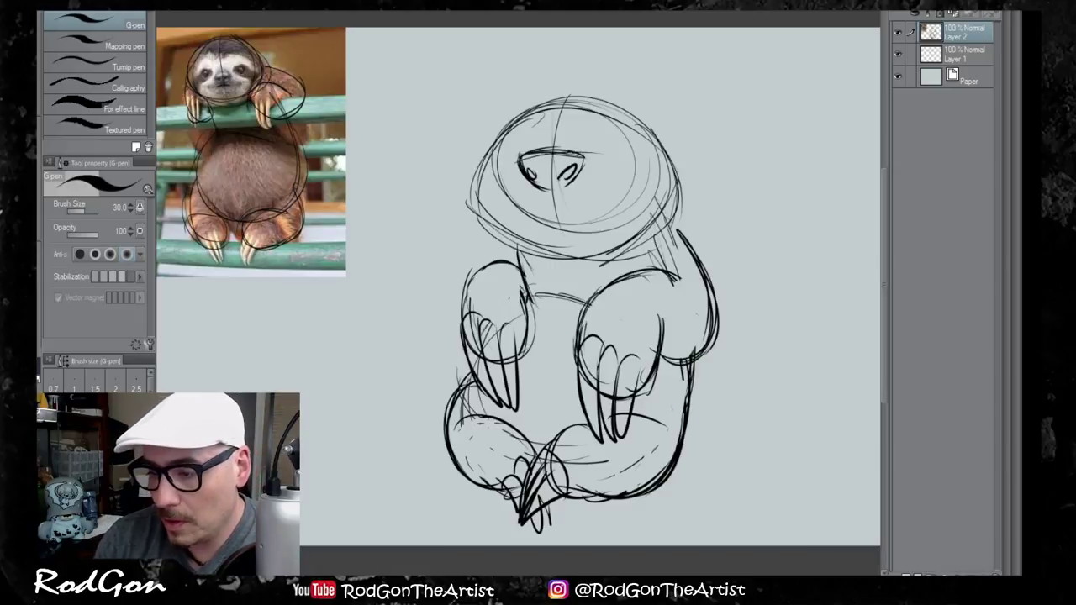
pyautogui.moveTo(523, 159)
pyautogui.mouseDown()
pyautogui.moveTo(583, 157)
pyautogui.moveTo(531, 173)
pyautogui.moveTo(543, 192)
pyautogui.mouseUp()
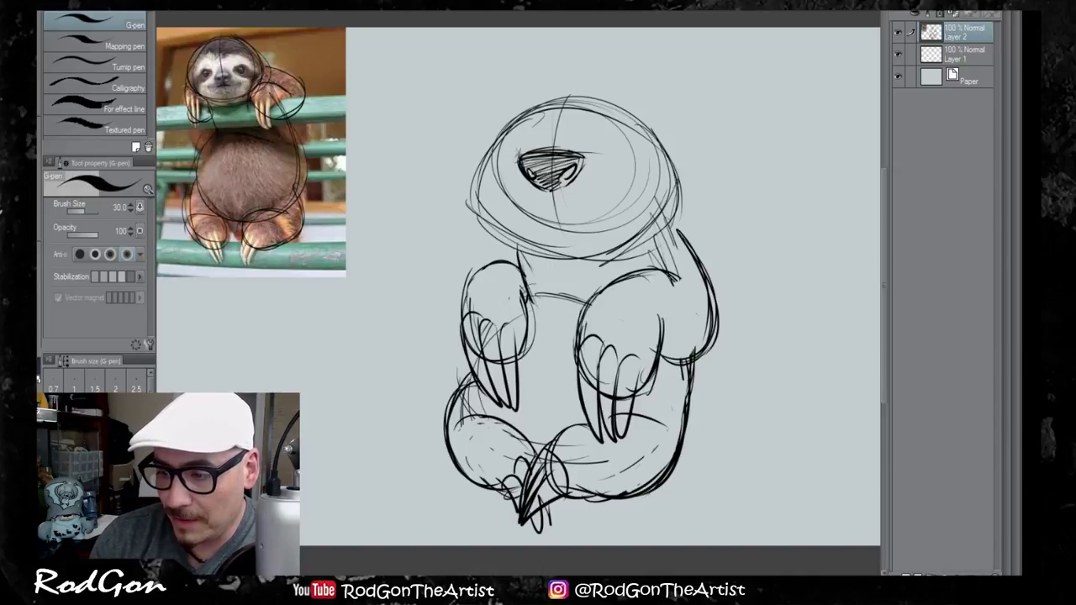
# Step: Draw two oval eyes with small pupils and outline the eye patches sweeping down to the sides of the head
pyautogui.moveTo(519, 159)
pyautogui.mouseDown()
pyautogui.moveTo(503, 150)
pyautogui.moveTo(516, 161)
pyautogui.mouseUp()
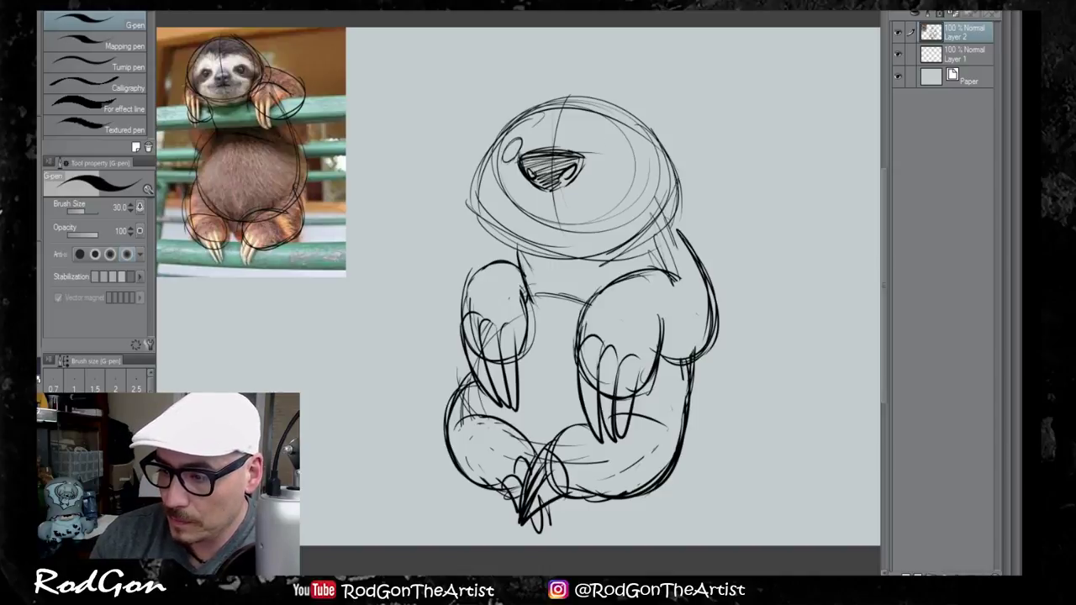
pyautogui.moveTo(613, 131)
pyautogui.mouseDown()
pyautogui.moveTo(602, 153)
pyautogui.moveTo(625, 139)
pyautogui.mouseUp()
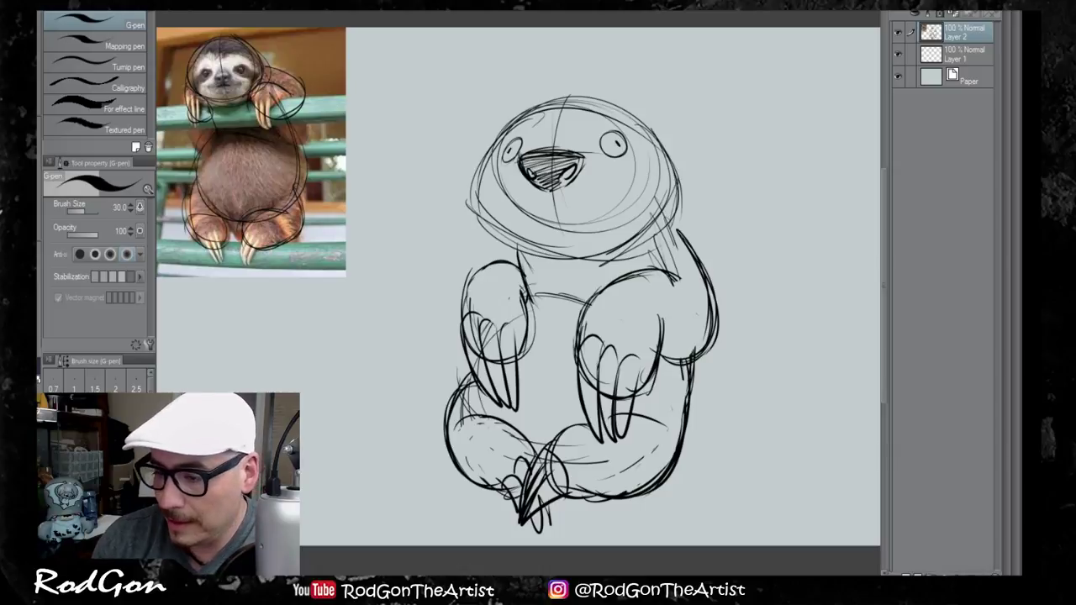
pyautogui.moveTo(515, 159)
pyautogui.mouseDown()
pyautogui.moveTo(531, 131)
pyautogui.moveTo(479, 168)
pyautogui.moveTo(479, 217)
pyautogui.mouseUp()
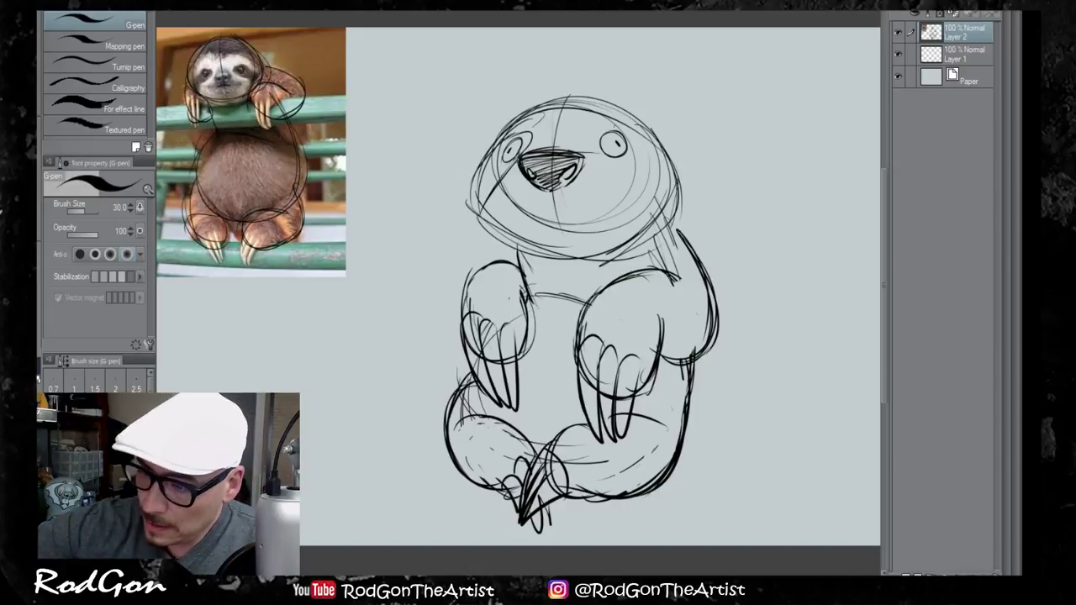
pyautogui.moveTo(602, 126)
pyautogui.mouseDown()
pyautogui.moveTo(608, 161)
pyautogui.moveTo(666, 211)
pyautogui.moveTo(649, 140)
pyautogui.moveTo(669, 160)
pyautogui.mouseUp()
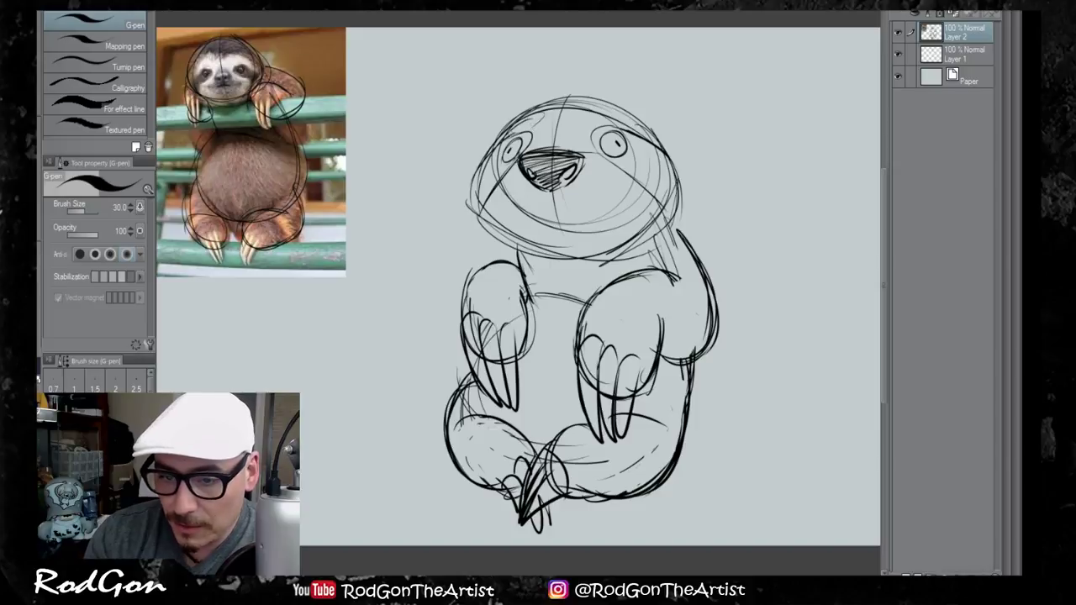
# Step: Sketch a jagged hairline across the forehead, strengthen the upper right head contour, and reinforce the nose outline
pyautogui.moveTo(497, 137)
pyautogui.mouseDown()
pyautogui.moveTo(536, 111)
pyautogui.moveTo(599, 104)
pyautogui.moveTo(550, 106)
pyautogui.moveTo(507, 133)
pyautogui.mouseUp()
pyautogui.hotkey('ctrl', 'z')
pyautogui.hotkey('ctrl', 'z')
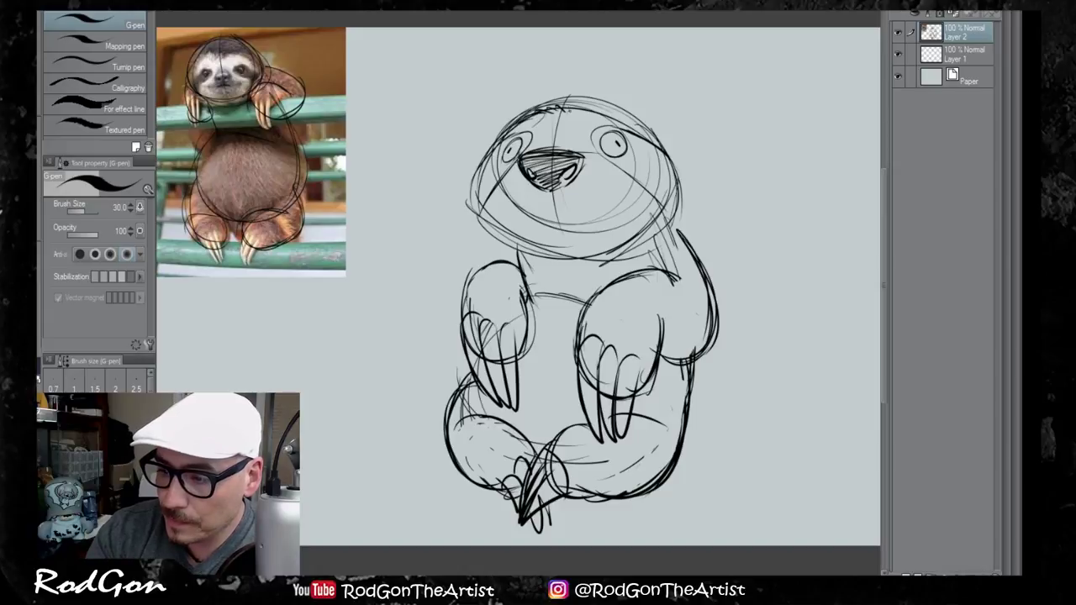
pyautogui.moveTo(567, 107)
pyautogui.mouseDown()
pyautogui.moveTo(609, 110)
pyautogui.moveTo(662, 146)
pyautogui.mouseUp()
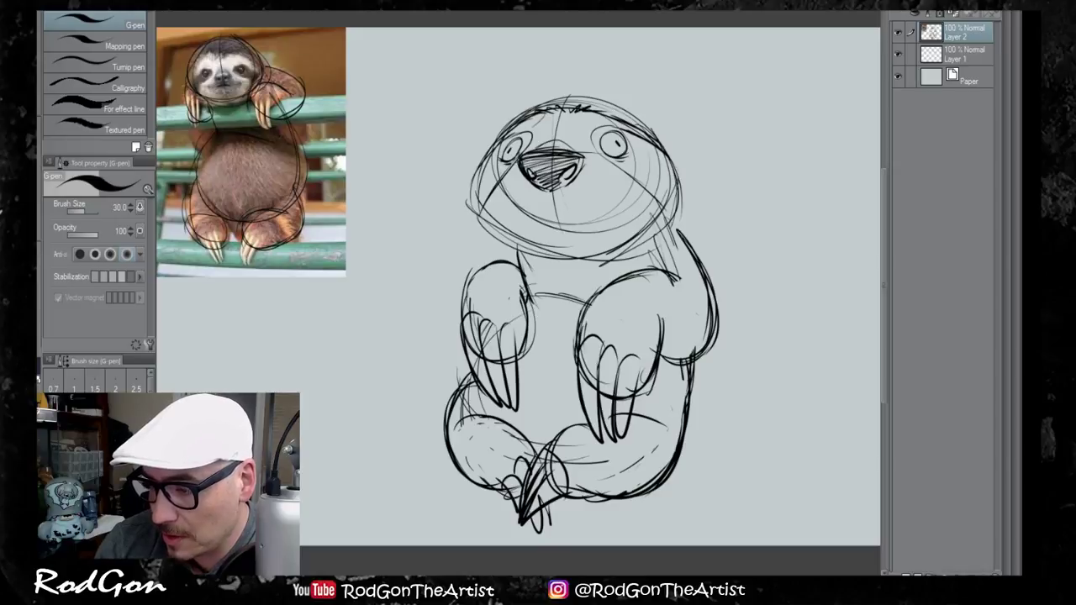
pyautogui.moveTo(583, 155)
pyautogui.mouseDown()
pyautogui.moveTo(568, 184)
pyautogui.moveTo(551, 188)
pyautogui.mouseUp()
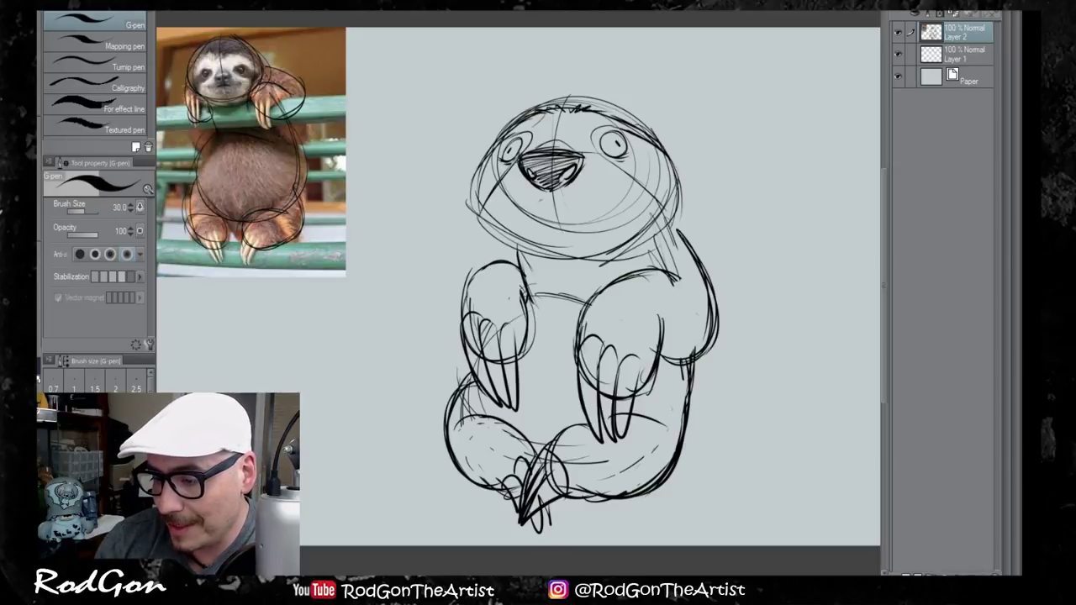
# Step: Draw a wavy smiling mouth below the nose with a hanging tongue and dripping drool
pyautogui.moveTo(532, 205)
pyautogui.mouseDown()
pyautogui.moveTo(571, 202)
pyautogui.moveTo(606, 175)
pyautogui.mouseUp()
pyautogui.hotkey('ctrl', 'z')
pyautogui.hotkey('ctrl', 'z')
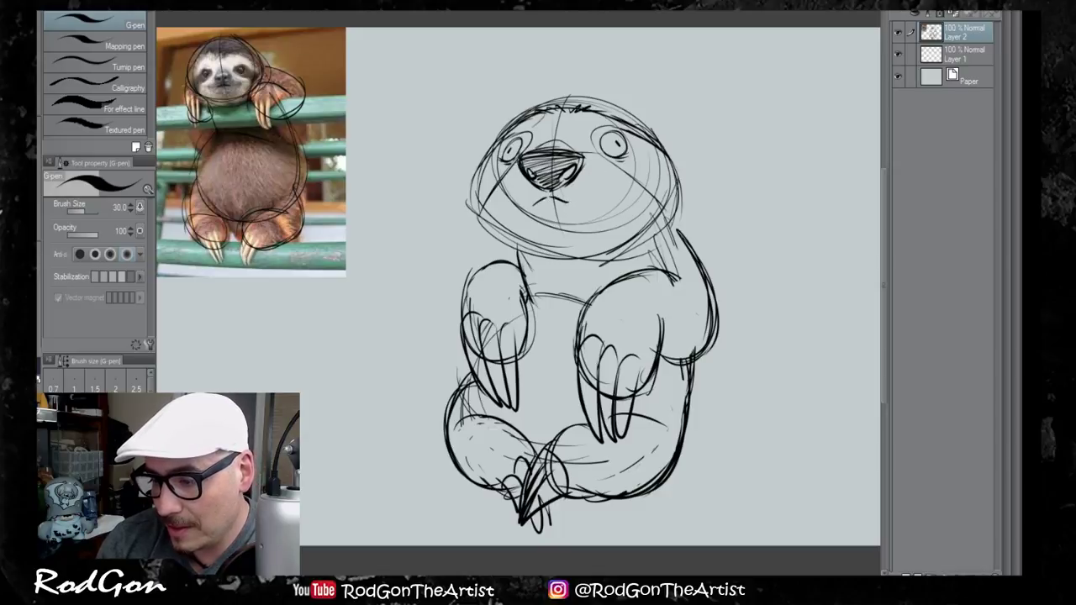
pyautogui.moveTo(558, 199); pyautogui.dragTo(603, 175)
pyautogui.moveTo(526, 190)
pyautogui.mouseDown()
pyautogui.moveTo(596, 224)
pyautogui.moveTo(600, 192)
pyautogui.moveTo(585, 216)
pyautogui.moveTo(586, 255)
pyautogui.mouseUp()
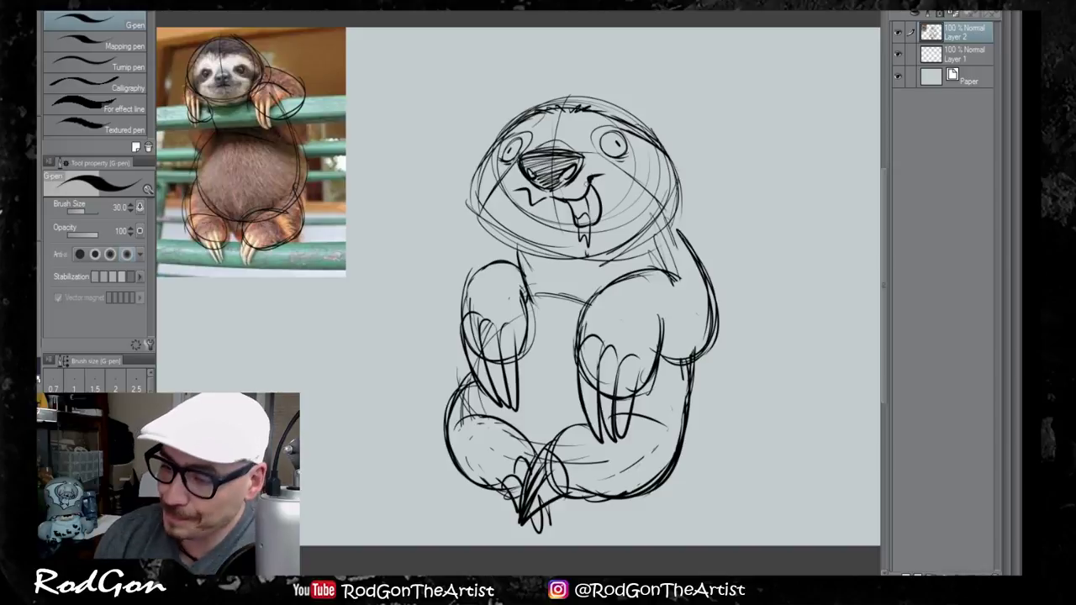
# Step: Strengthen the head outline and add pointed fur tufts at the cheeks, chin and crown
pyautogui.moveTo(491, 153)
pyautogui.mouseDown()
pyautogui.moveTo(469, 224)
pyautogui.moveTo(523, 251)
pyautogui.mouseUp()
pyautogui.moveTo(658, 149)
pyautogui.mouseDown()
pyautogui.moveTo(687, 216)
pyautogui.moveTo(629, 253)
pyautogui.mouseUp()
pyautogui.moveTo(548, 245); pyautogui.dragTo(567, 267)
pyautogui.moveTo(564, 257); pyautogui.dragTo(597, 262)
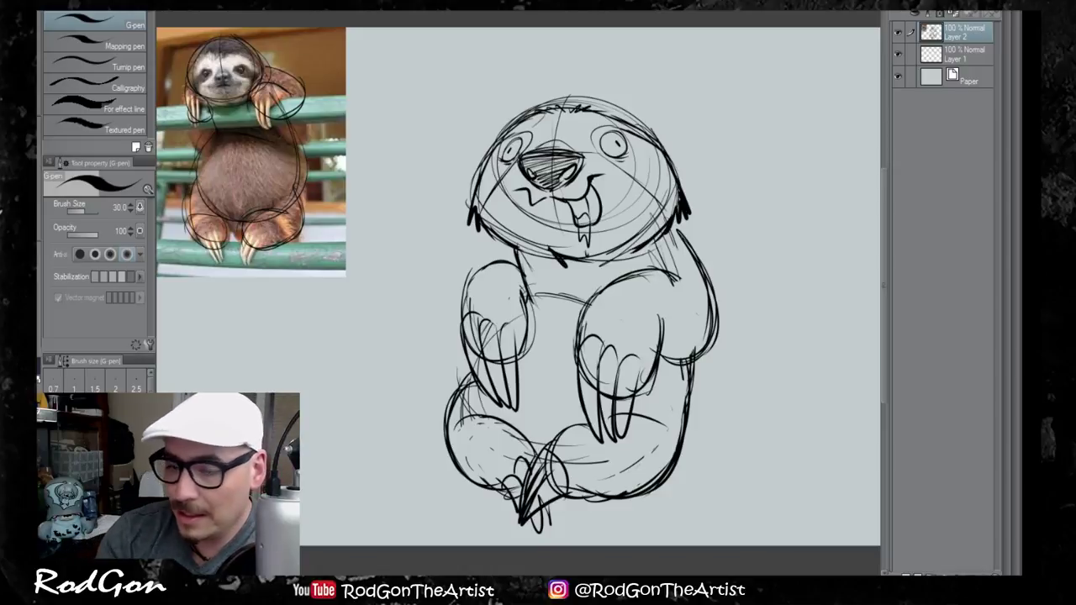
pyautogui.moveTo(643, 122)
pyautogui.mouseDown()
pyautogui.moveTo(563, 98)
pyautogui.moveTo(510, 126)
pyautogui.mouseUp()
pyautogui.moveTo(521, 113); pyautogui.dragTo(499, 143)
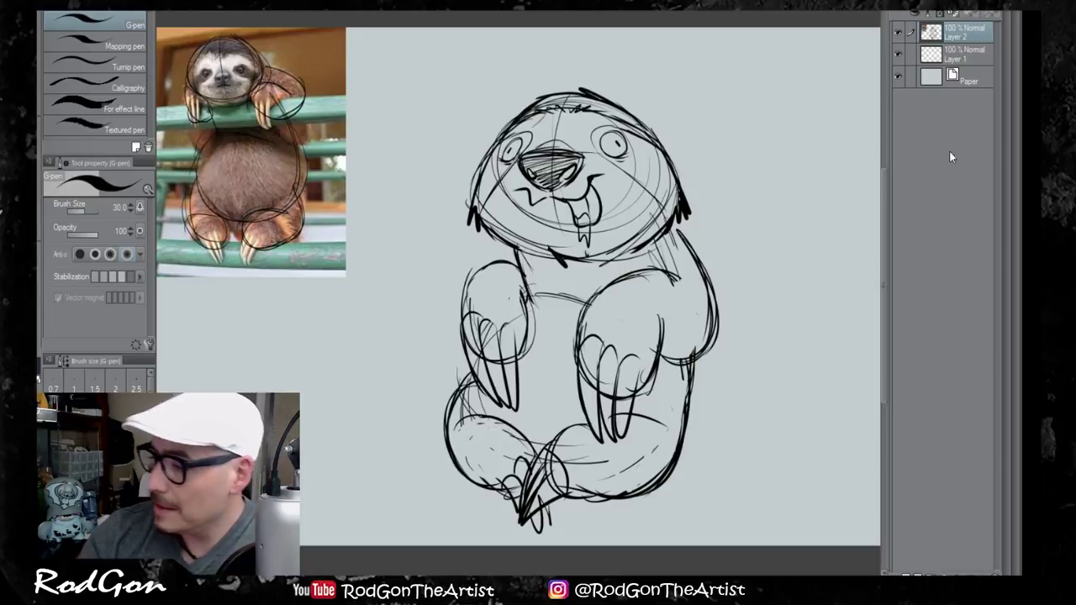
# Step: Add a new layer directly beneath the sketch layer and paint the left eye patch dark gray, starting the right one
pyautogui.click(965, 57)
pyautogui.click(906, 574)
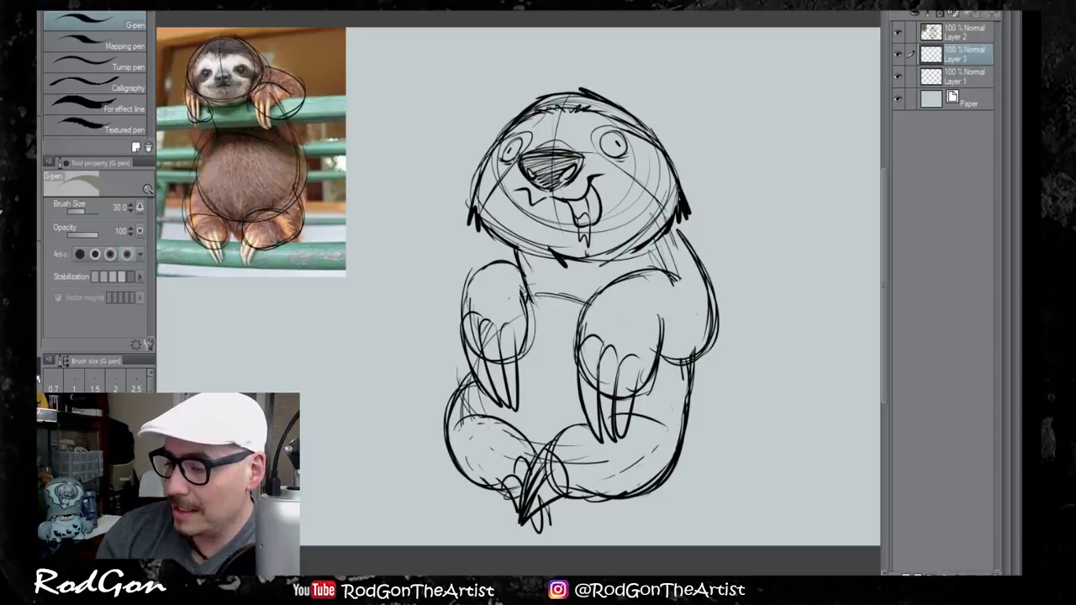
pyautogui.moveTo(507, 141); pyautogui.dragTo(479, 210)
pyautogui.moveTo(514, 162)
pyautogui.mouseDown()
pyautogui.moveTo(529, 133)
pyautogui.moveTo(509, 140)
pyautogui.mouseUp()
pyautogui.moveTo(601, 133)
pyautogui.mouseDown()
pyautogui.moveTo(602, 150)
pyautogui.moveTo(644, 186)
pyautogui.mouseUp()
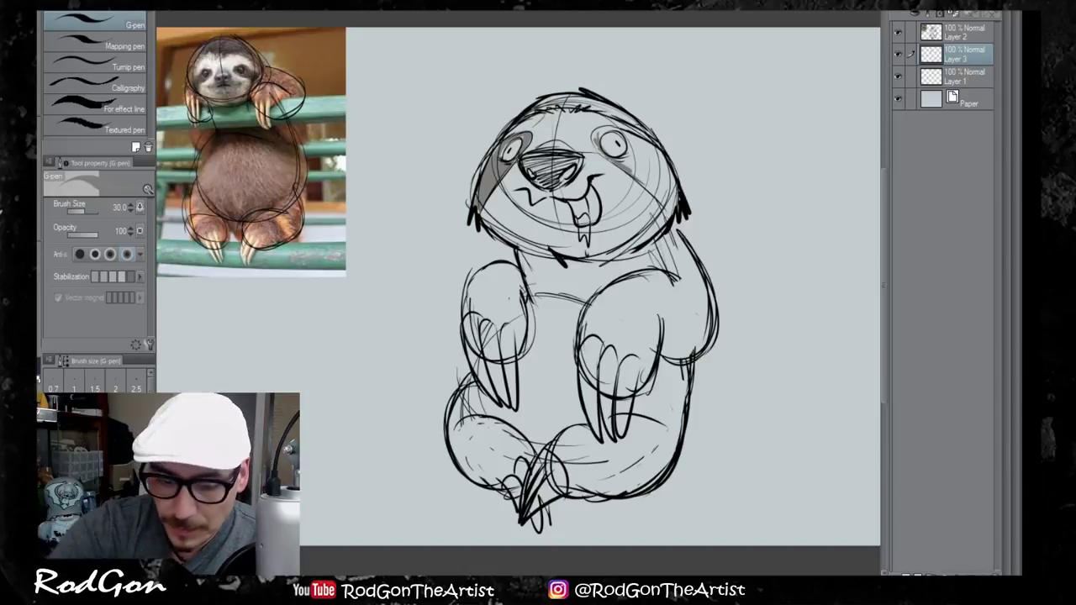
# Step: Fill most of the right eye patch dark gray around the eye, using G-pen brush sizes 17 and 50
pyautogui.press('[')
pyautogui.press('[')
pyautogui.press('[')
pyautogui.press(']')
pyautogui.press(']')
pyautogui.press(']')
pyautogui.press(']')
pyautogui.press(']')
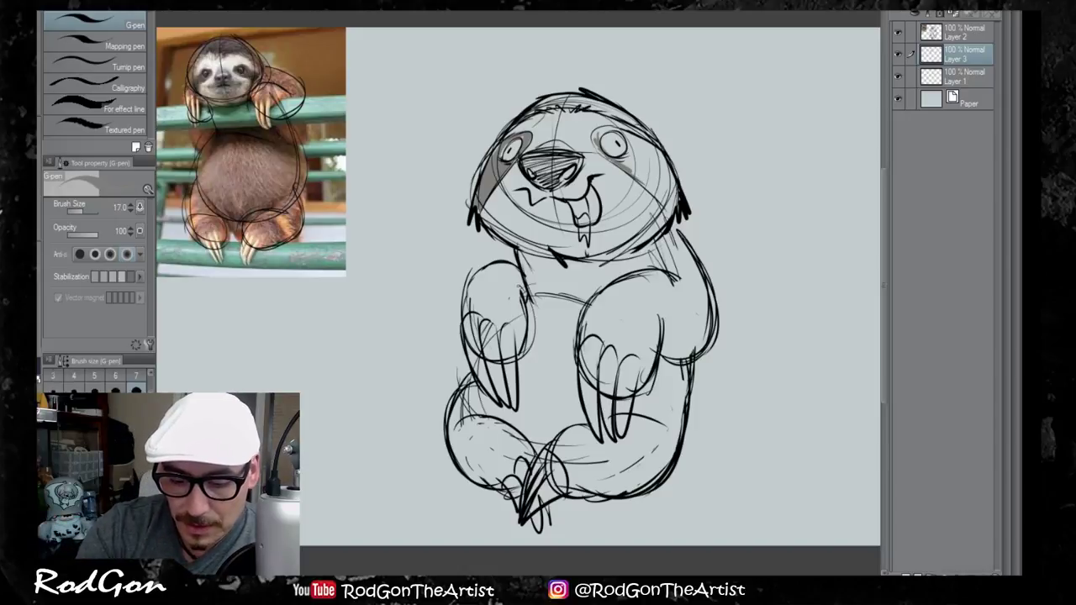
pyautogui.moveTo(606, 161)
pyautogui.mouseDown()
pyautogui.moveTo(645, 187)
pyautogui.moveTo(637, 157)
pyautogui.moveTo(649, 138)
pyautogui.moveTo(627, 135)
pyautogui.mouseUp()
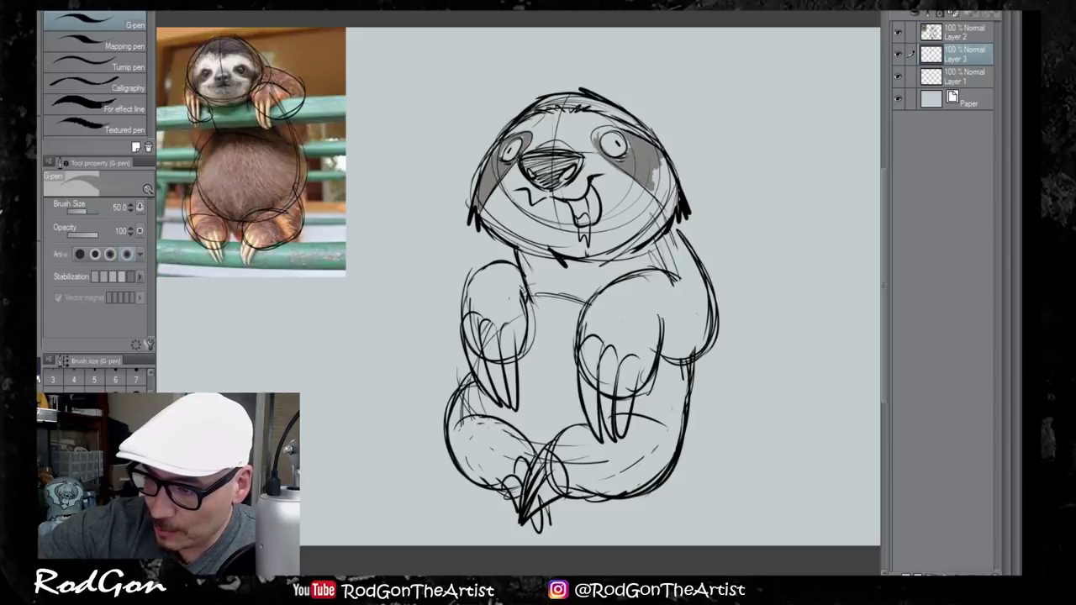
# Step: Complete the right eye patch out to the head's edge and shade the hair cap and nose dark gray
pyautogui.moveTo(652, 176)
pyautogui.mouseDown()
pyautogui.moveTo(668, 210)
pyautogui.moveTo(665, 160)
pyautogui.moveTo(669, 169)
pyautogui.mouseUp()
pyautogui.moveTo(628, 132)
pyautogui.mouseDown()
pyautogui.moveTo(595, 139)
pyautogui.moveTo(616, 111)
pyautogui.moveTo(646, 133)
pyautogui.mouseUp()
pyautogui.moveTo(602, 101)
pyautogui.mouseDown()
pyautogui.moveTo(526, 105)
pyautogui.moveTo(523, 115)
pyautogui.mouseUp()
pyautogui.moveTo(570, 156)
pyautogui.mouseDown()
pyautogui.moveTo(523, 163)
pyautogui.moveTo(548, 183)
pyautogui.moveTo(536, 188)
pyautogui.moveTo(521, 166)
pyautogui.mouseUp()
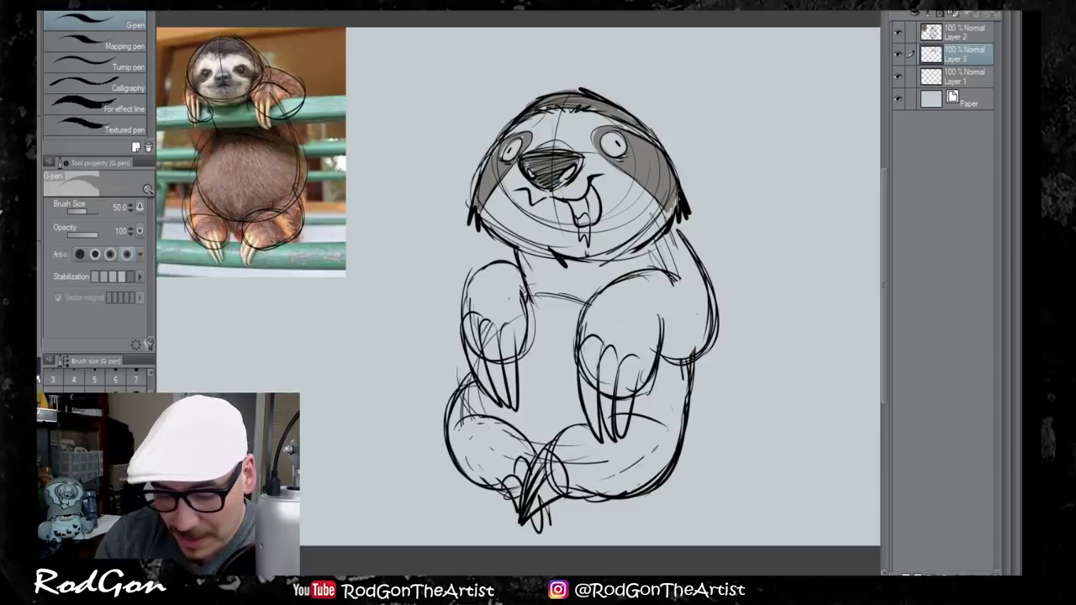
# Step: Shade the area around the mouth light gray and color the tongue orange
pyautogui.press('x')
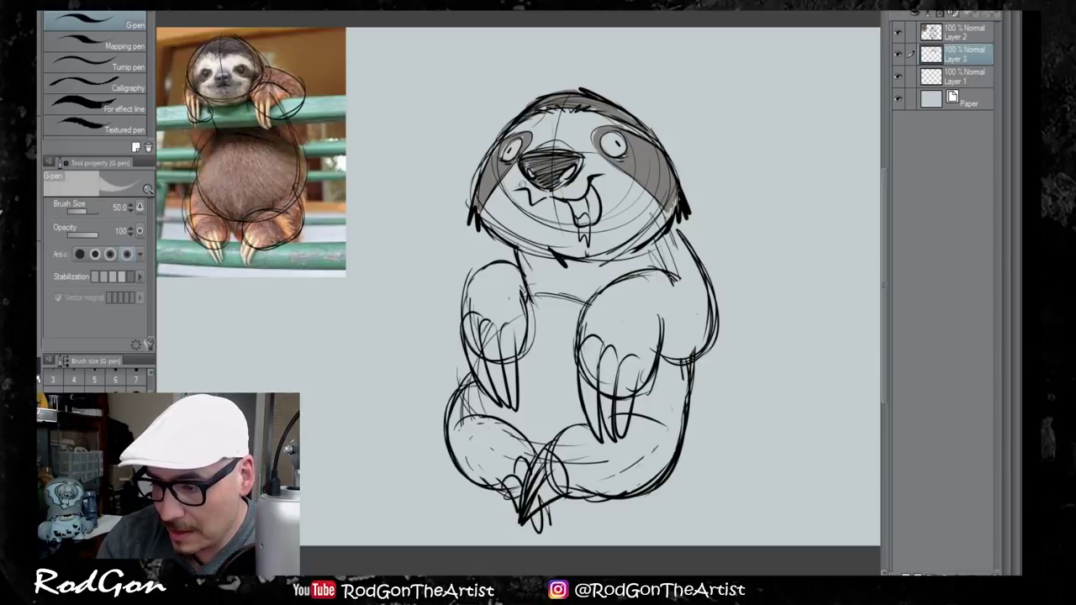
pyautogui.moveTo(516, 194)
pyautogui.mouseDown()
pyautogui.moveTo(551, 221)
pyautogui.moveTo(582, 174)
pyautogui.moveTo(600, 178)
pyautogui.mouseUp()
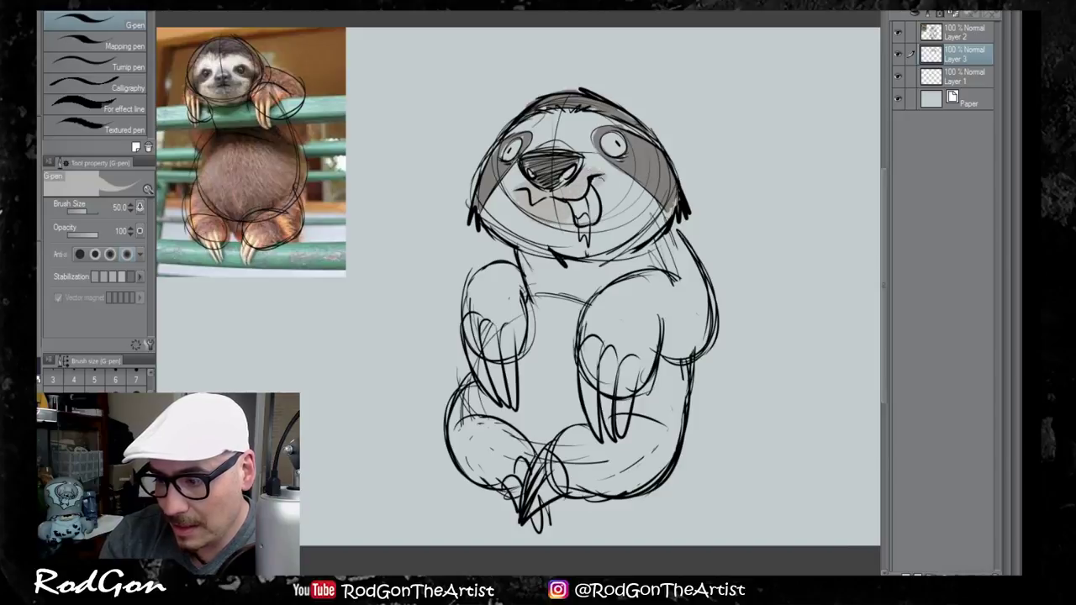
pyautogui.press('x')
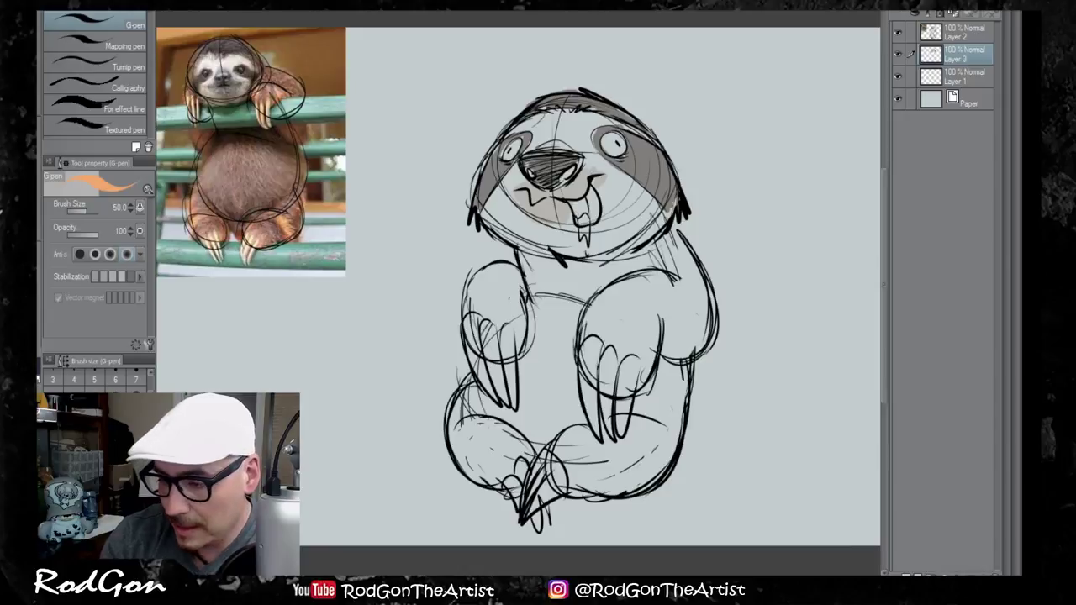
pyautogui.moveTo(571, 210); pyautogui.dragTo(590, 200)
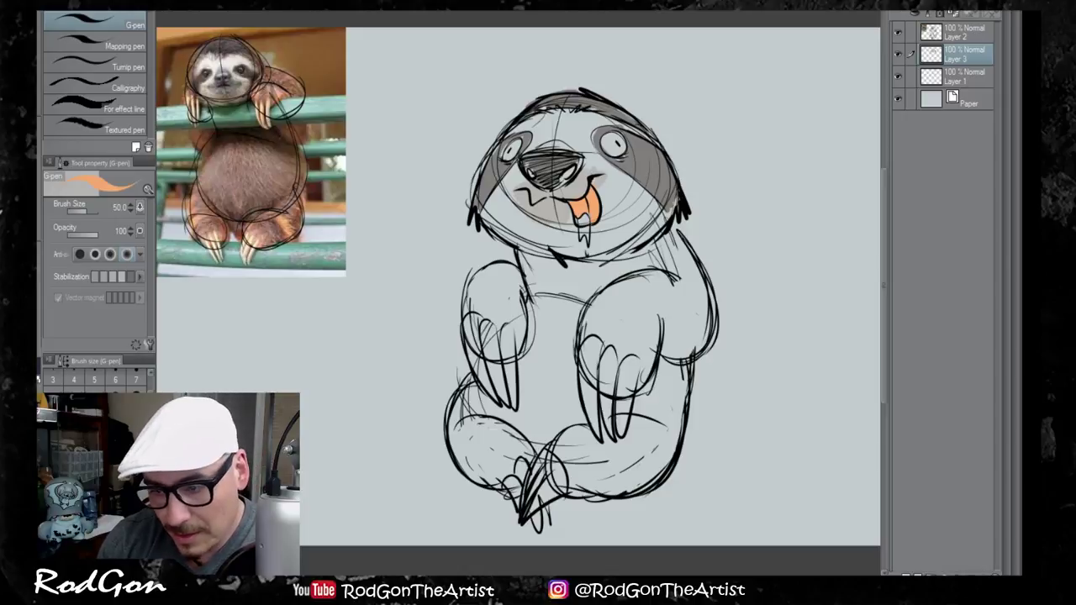
# Step: Sample the dark gray from the sloth's markings and shade its arms, shoulder, lower body side and both legs with it
pyautogui.keyDown('alt'); pyautogui.click(595, 99); pyautogui.keyUp('alt')
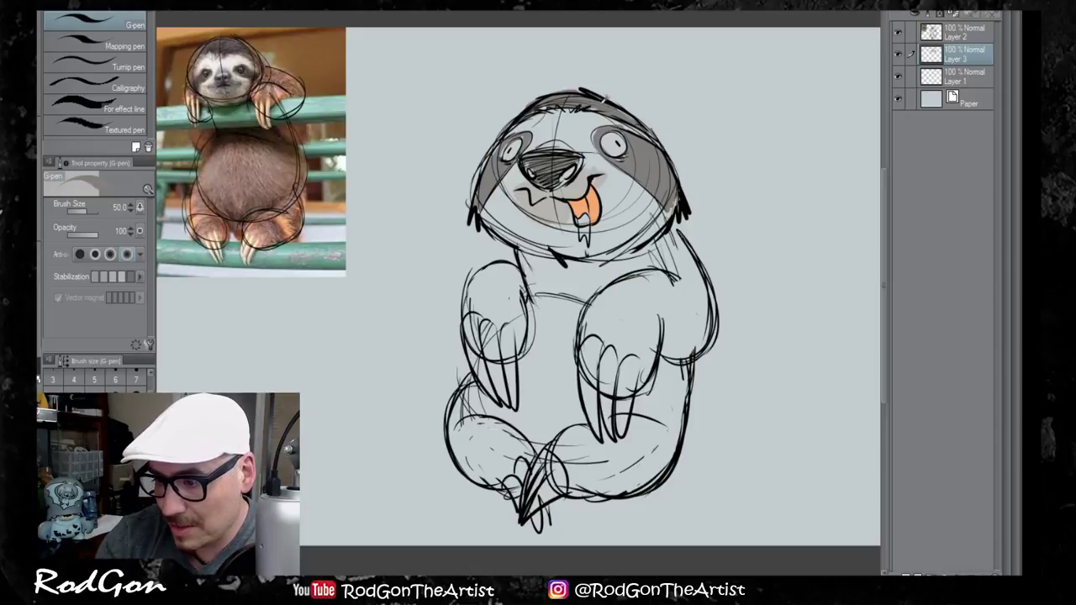
pyautogui.moveTo(493, 264)
pyautogui.mouseDown()
pyautogui.moveTo(474, 309)
pyautogui.moveTo(521, 349)
pyautogui.mouseUp()
pyautogui.moveTo(621, 277)
pyautogui.mouseDown()
pyautogui.moveTo(588, 336)
pyautogui.moveTo(626, 282)
pyautogui.moveTo(643, 341)
pyautogui.moveTo(660, 282)
pyautogui.moveTo(672, 361)
pyautogui.moveTo(693, 295)
pyautogui.moveTo(713, 353)
pyautogui.moveTo(685, 265)
pyautogui.moveTo(643, 252)
pyautogui.moveTo(603, 274)
pyautogui.mouseUp()
pyautogui.moveTo(663, 214); pyautogui.dragTo(618, 248)
pyautogui.moveTo(516, 250); pyautogui.dragTo(545, 257)
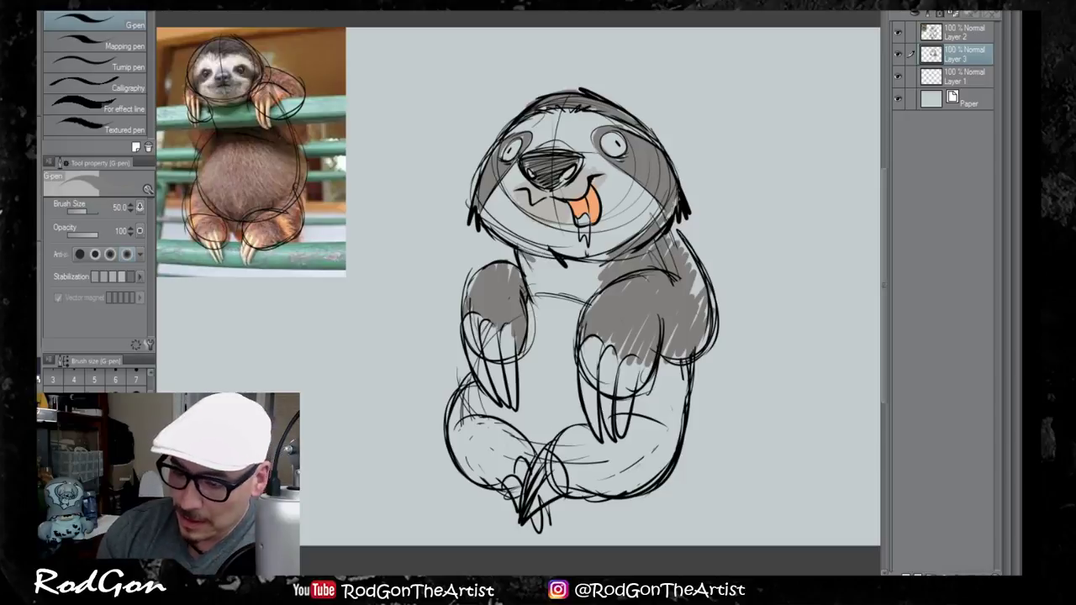
pyautogui.moveTo(460, 395)
pyautogui.mouseDown()
pyautogui.moveTo(458, 466)
pyautogui.moveTo(471, 487)
pyautogui.moveTo(496, 420)
pyautogui.moveTo(508, 470)
pyautogui.moveTo(529, 433)
pyautogui.moveTo(533, 454)
pyautogui.moveTo(580, 453)
pyautogui.moveTo(589, 479)
pyautogui.moveTo(664, 466)
pyautogui.moveTo(660, 429)
pyautogui.moveTo(639, 421)
pyautogui.moveTo(672, 370)
pyautogui.moveTo(680, 441)
pyautogui.mouseUp()
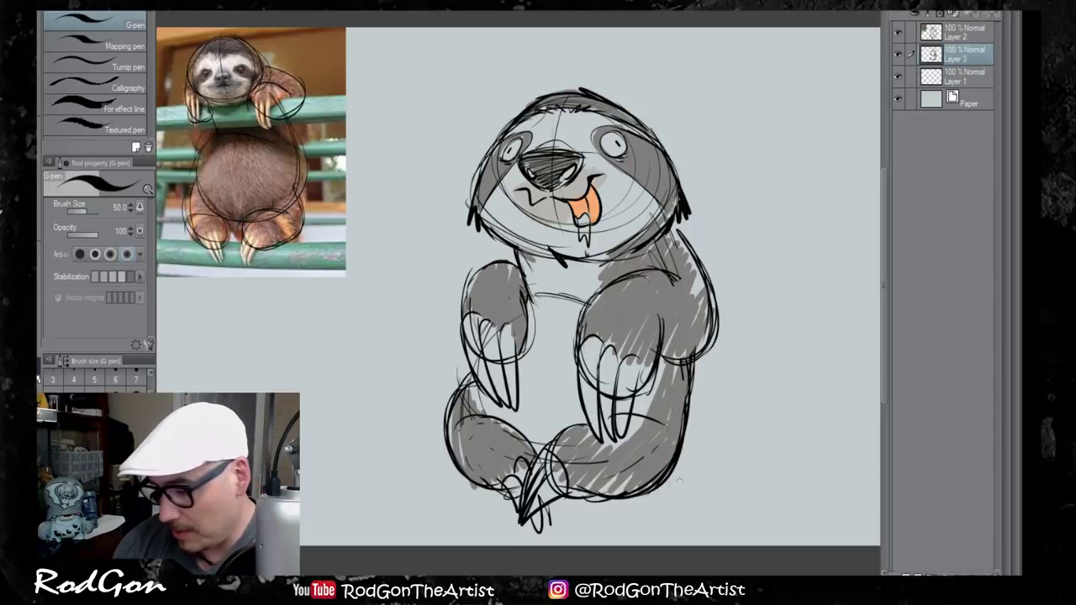
# Step: Draw black ground-shadow strokes on both sides of the seated sloth and fill its nose solid black around a small highlight
pyautogui.moveTo(652, 491)
pyautogui.mouseDown()
pyautogui.moveTo(721, 477)
pyautogui.moveTo(706, 478)
pyautogui.mouseUp()
pyautogui.moveTo(501, 488); pyautogui.dragTo(412, 481)
pyautogui.moveTo(708, 481); pyautogui.dragTo(729, 479)
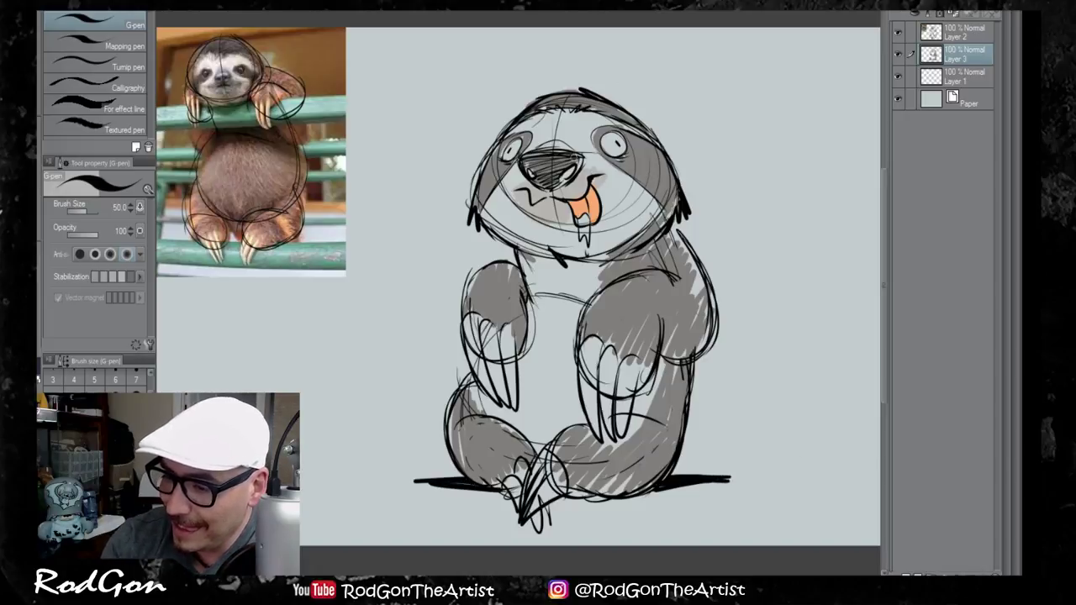
pyautogui.moveTo(576, 155)
pyautogui.mouseDown()
pyautogui.moveTo(519, 163)
pyautogui.moveTo(556, 182)
pyautogui.moveTo(553, 190)
pyautogui.moveTo(566, 186)
pyautogui.moveTo(543, 199)
pyautogui.mouseUp()
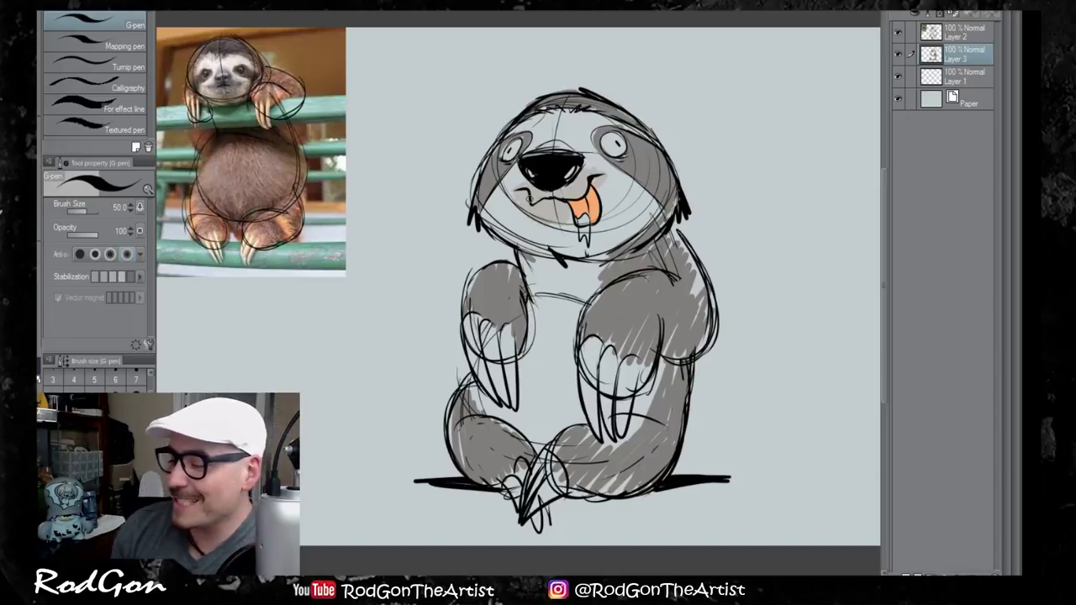
# Step: Hand-letter "Sloth!" in black above the head, with a short tick beneath it pointing to the sloth
pyautogui.moveTo(407, 94)
pyautogui.mouseDown()
pyautogui.moveTo(386, 126)
pyautogui.moveTo(415, 108)
pyautogui.mouseUp()
pyautogui.moveTo(434, 89)
pyautogui.mouseDown()
pyautogui.moveTo(422, 103)
pyautogui.moveTo(434, 85)
pyautogui.mouseUp()
pyautogui.moveTo(461, 61)
pyautogui.mouseDown()
pyautogui.moveTo(467, 88)
pyautogui.moveTo(468, 73)
pyautogui.mouseUp()
pyautogui.moveTo(470, 53); pyautogui.dragTo(494, 81)
pyautogui.moveTo(493, 35); pyautogui.dragTo(498, 59)
pyautogui.click(504, 71)
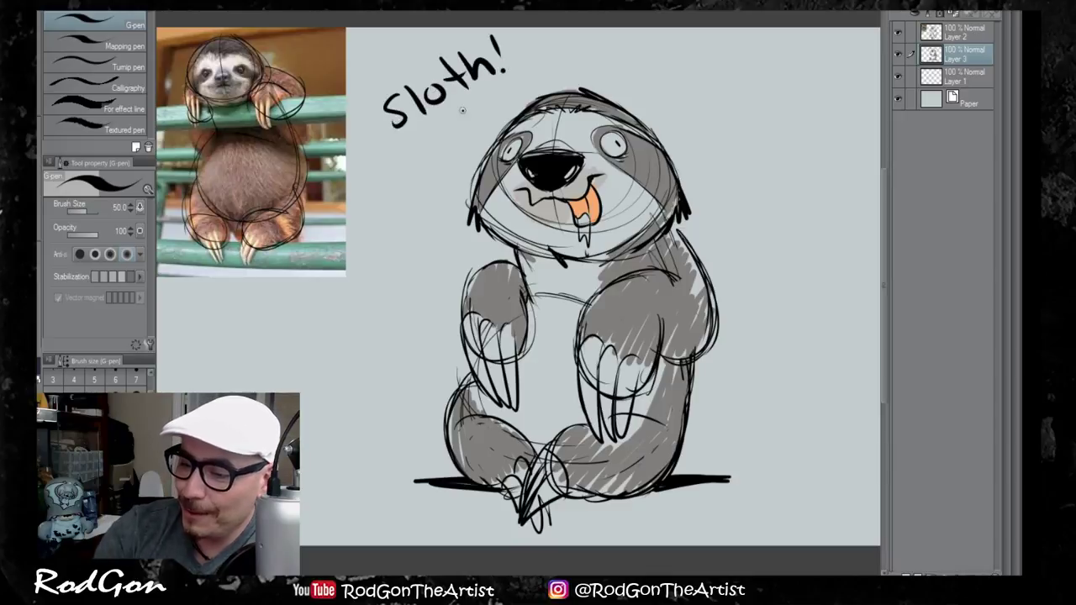
pyautogui.moveTo(464, 111); pyautogui.dragTo(474, 126)
# Step: Merge the sketch layer down into the shading layer beneath it and hide the merged sloth layer
pyautogui.click(966, 35)
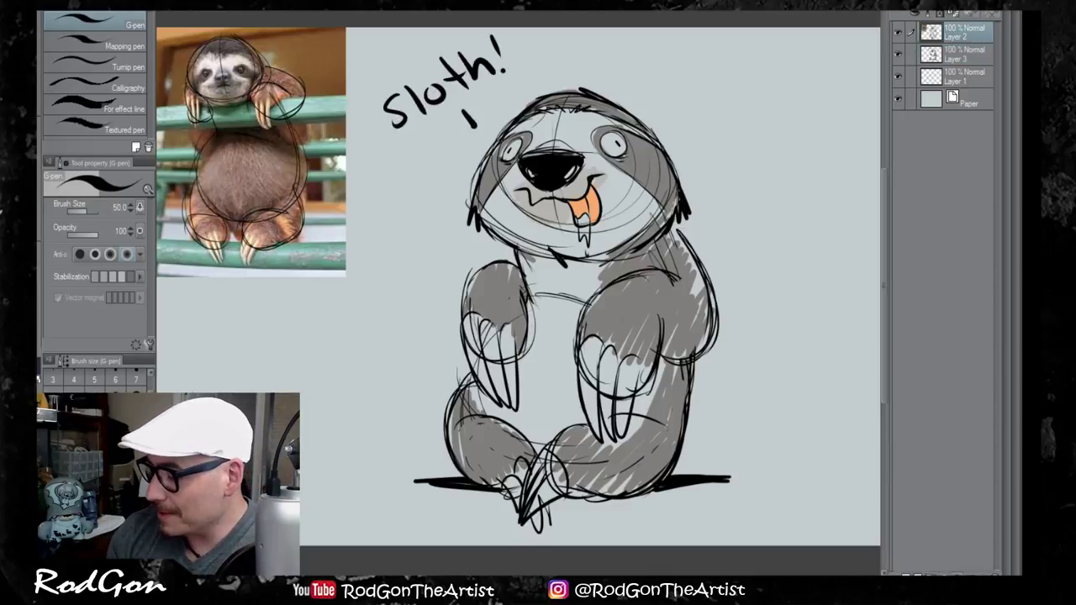
pyautogui.hotkey('ctrl', 'e')
pyautogui.click(898, 34)
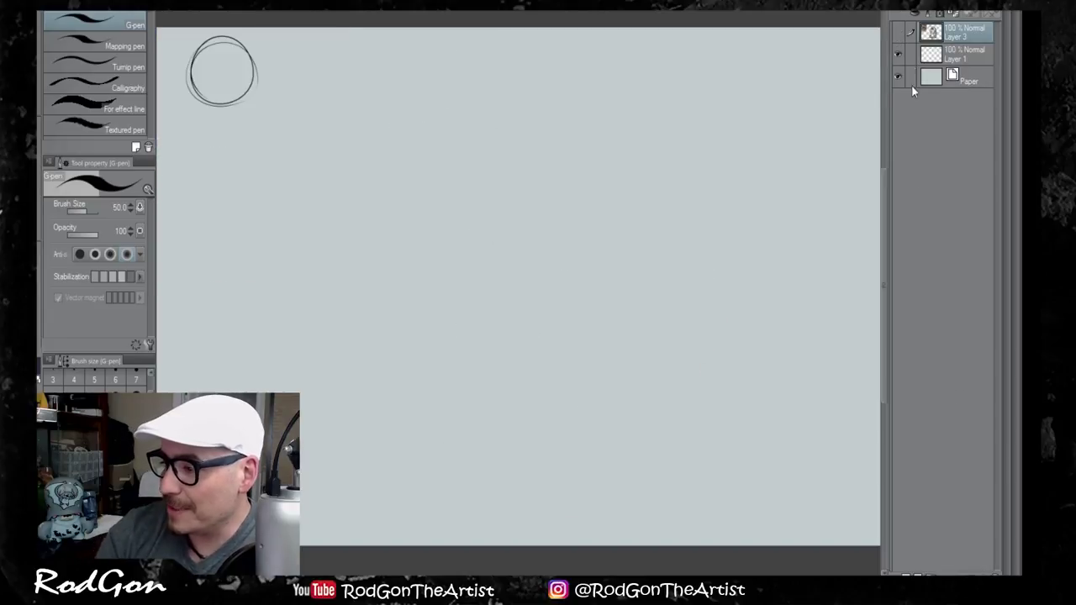
# Step: Erase the leftover head circle from Layer 1 to leave the canvas blank
pyautogui.click(898, 54)
pyautogui.click(898, 54)
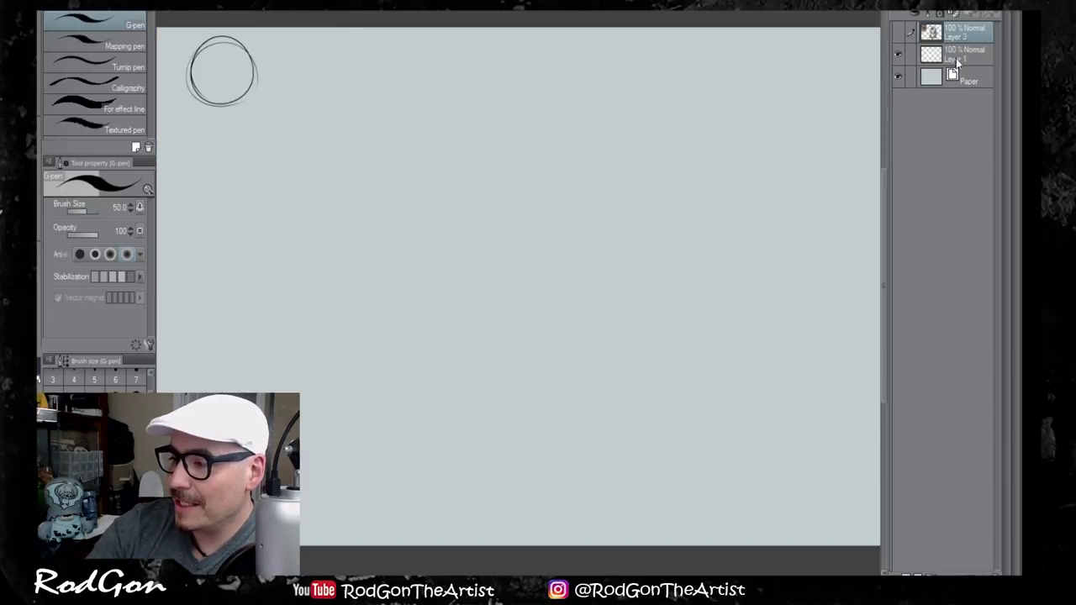
pyautogui.click(956, 63)
pyautogui.moveTo(243, 47)
pyautogui.mouseDown()
pyautogui.moveTo(198, 94)
pyautogui.moveTo(190, 87)
pyautogui.mouseUp()
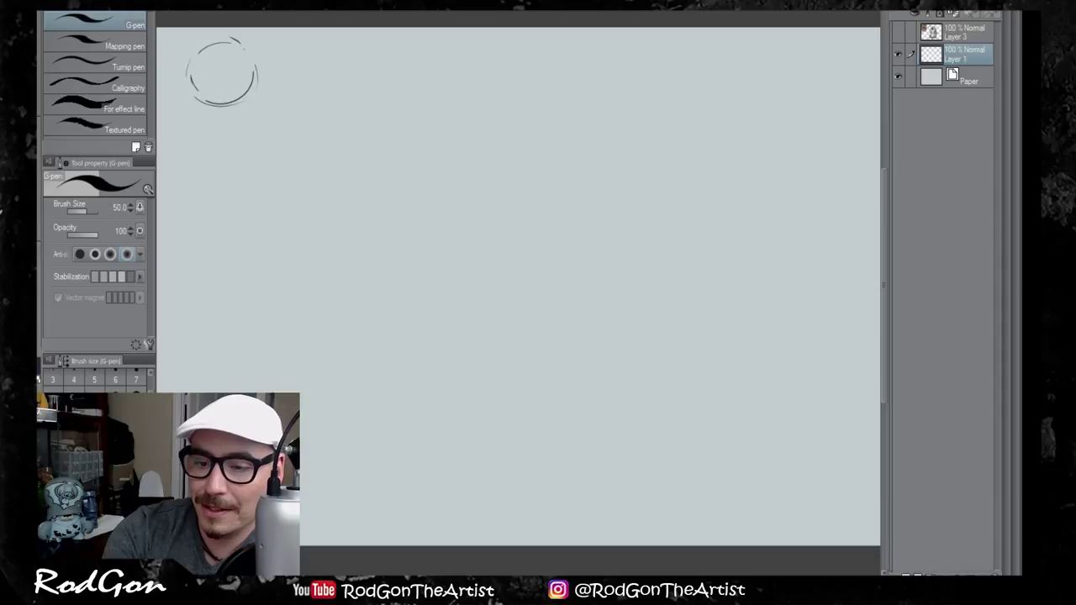
pyautogui.moveTo(217, 44)
pyautogui.mouseDown()
pyautogui.moveTo(202, 102)
pyautogui.moveTo(227, 98)
pyautogui.mouseUp()
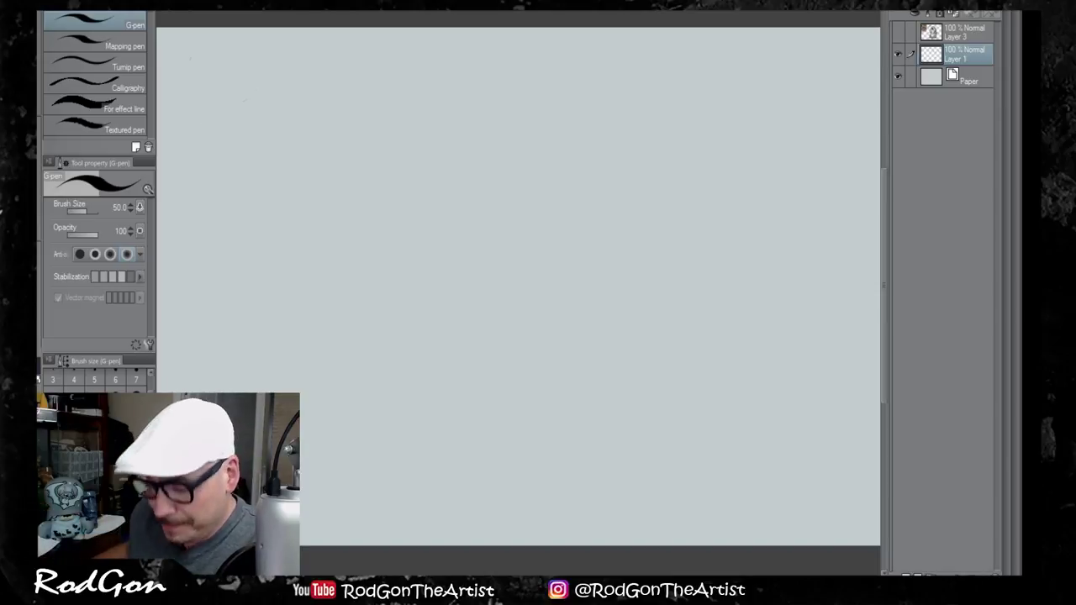
# Step: Switch to the Firefox browser, search Google for "alligatror", accept the corrected spelling "alligator" and show the image results
pyautogui.hotkey('alt', 'Tab')
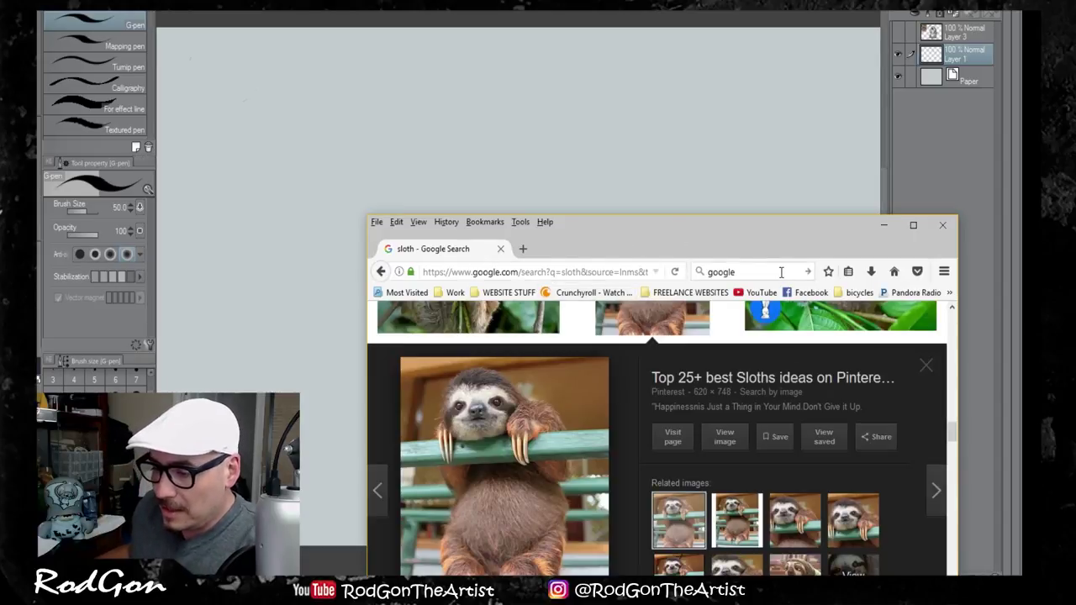
pyautogui.click(757, 272)
pyautogui.write('alligatror')
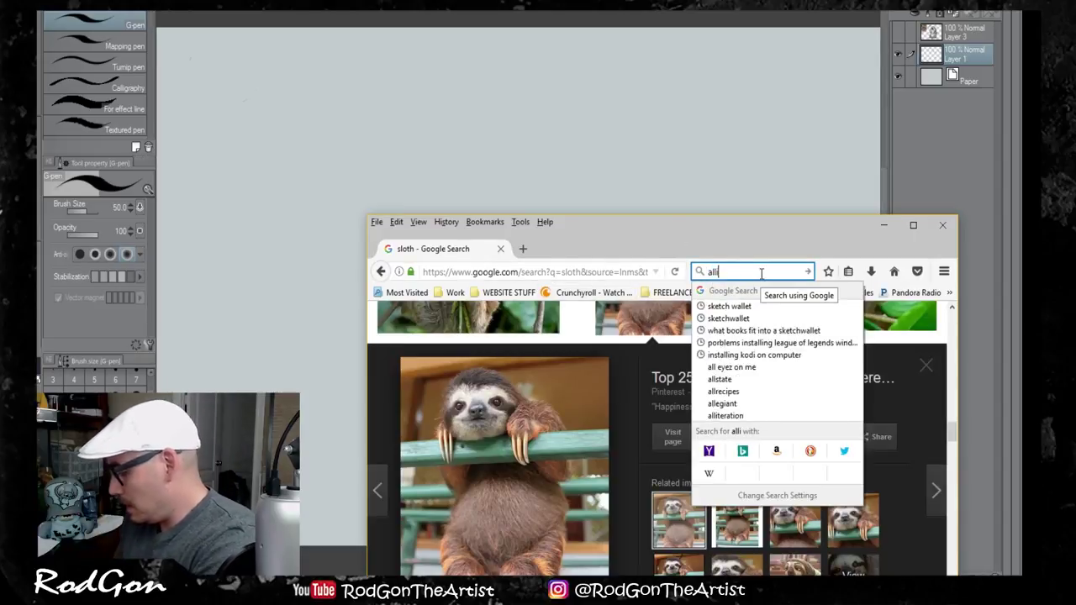
pyautogui.press('Return')
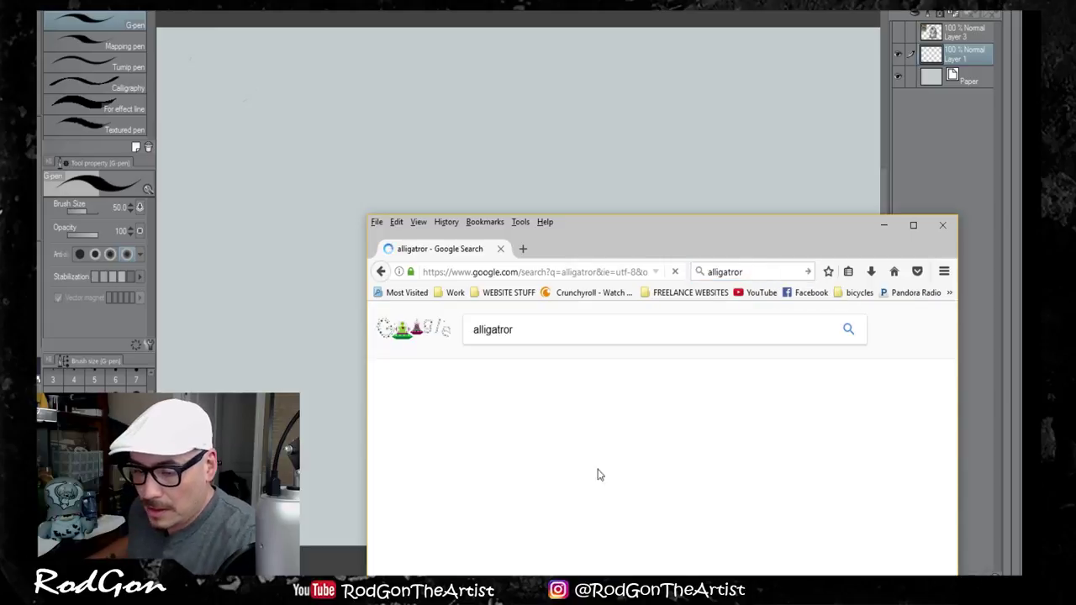
pyautogui.click(611, 436)
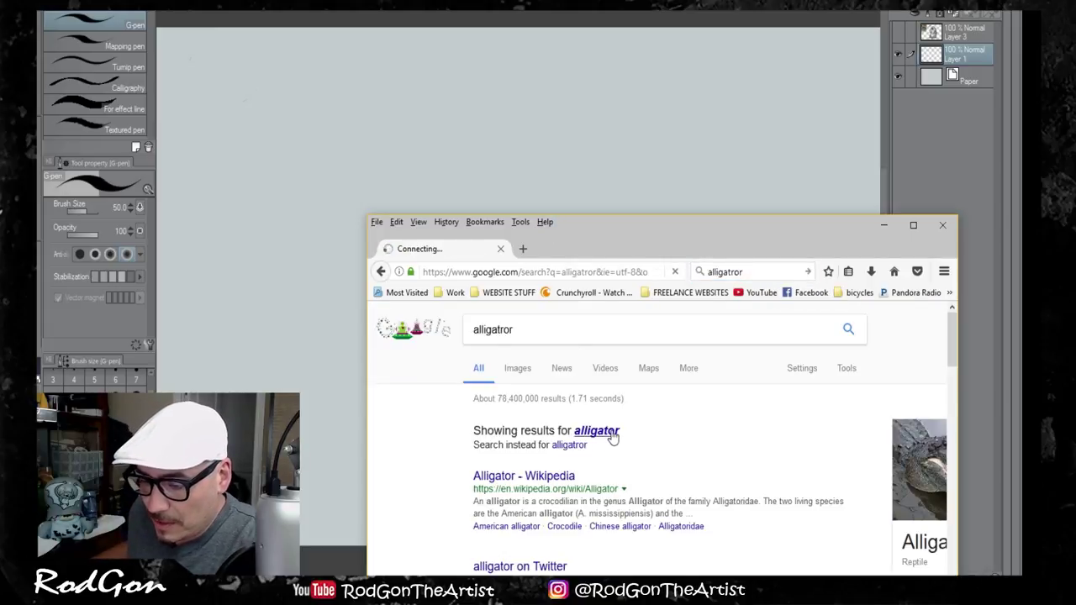
pyautogui.click(520, 374)
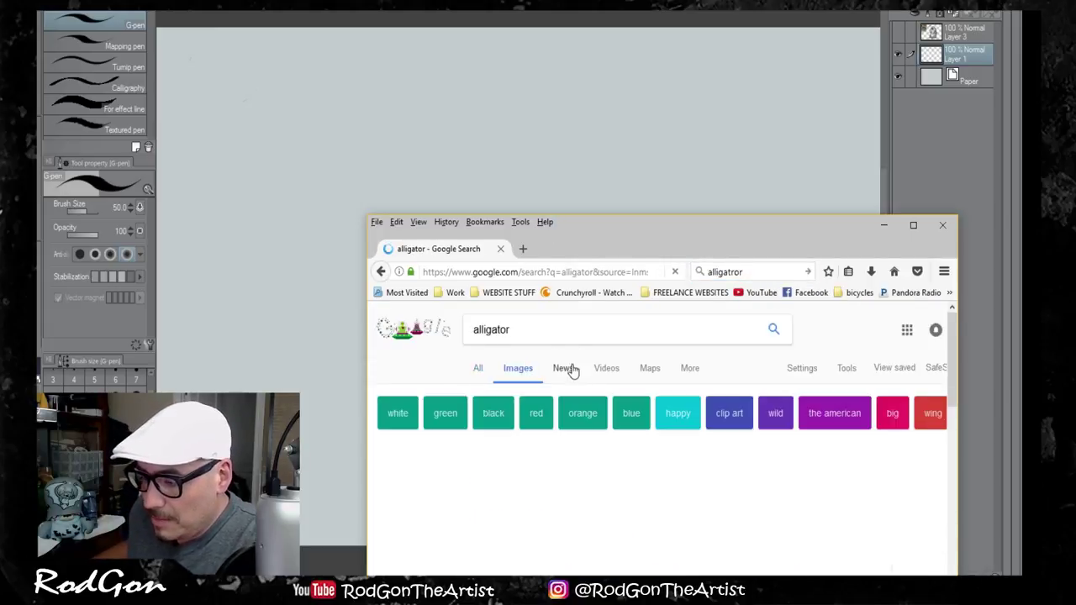
# Step: Browse the alligator images and open the full version of the open-mouthed, side-view walking alligator on a white background
pyautogui.scroll(-3, 684, 514)
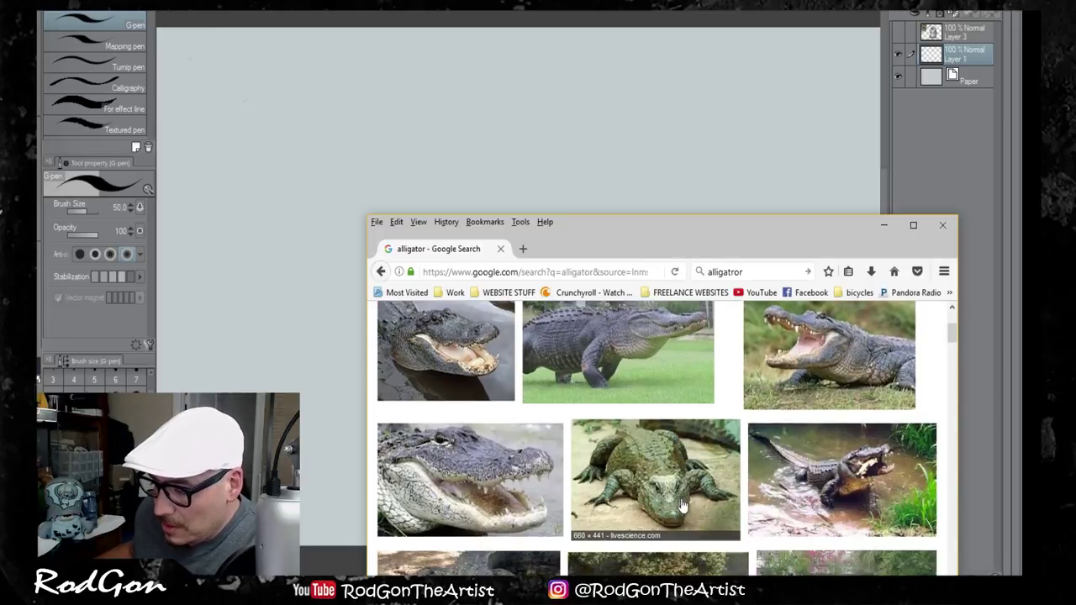
pyautogui.scroll(-5, 668, 484)
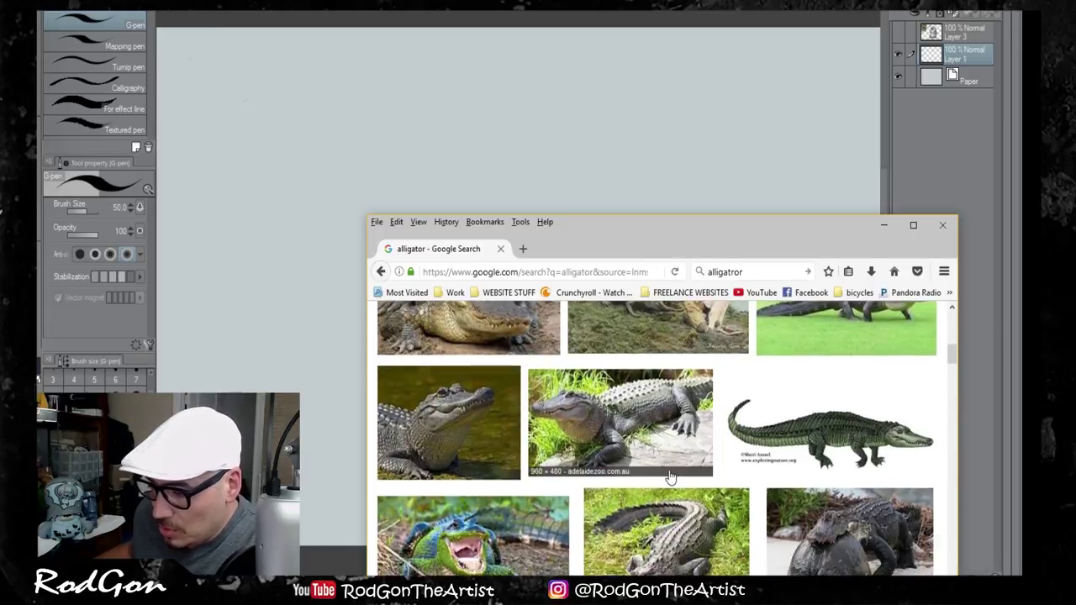
pyautogui.scroll(-3, 668, 477)
pyautogui.scroll(5, 664, 501)
pyautogui.scroll(-6, 664, 502)
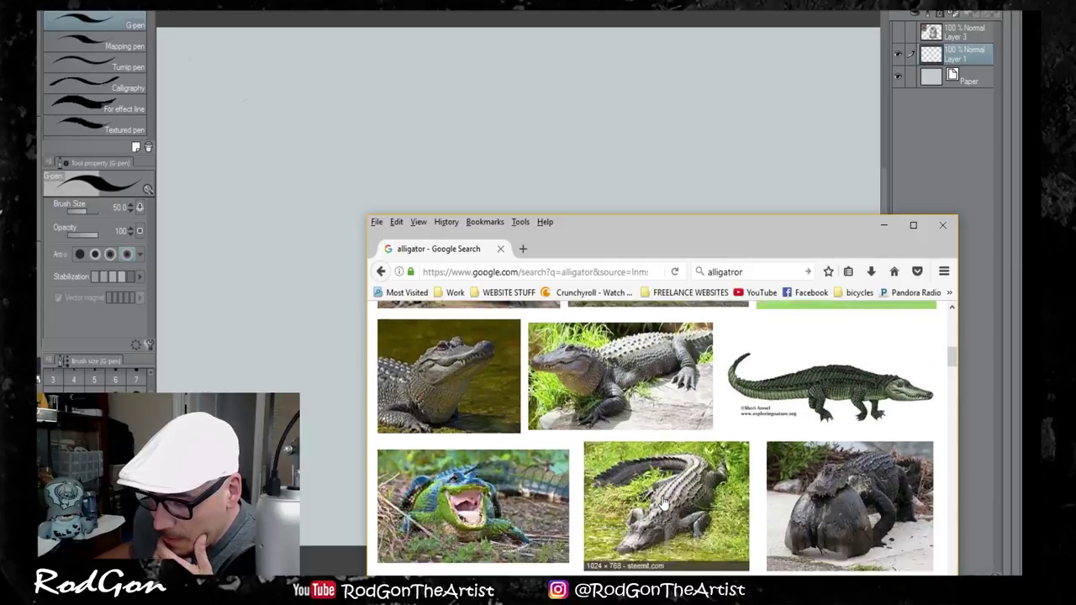
pyautogui.scroll(-4, 658, 506)
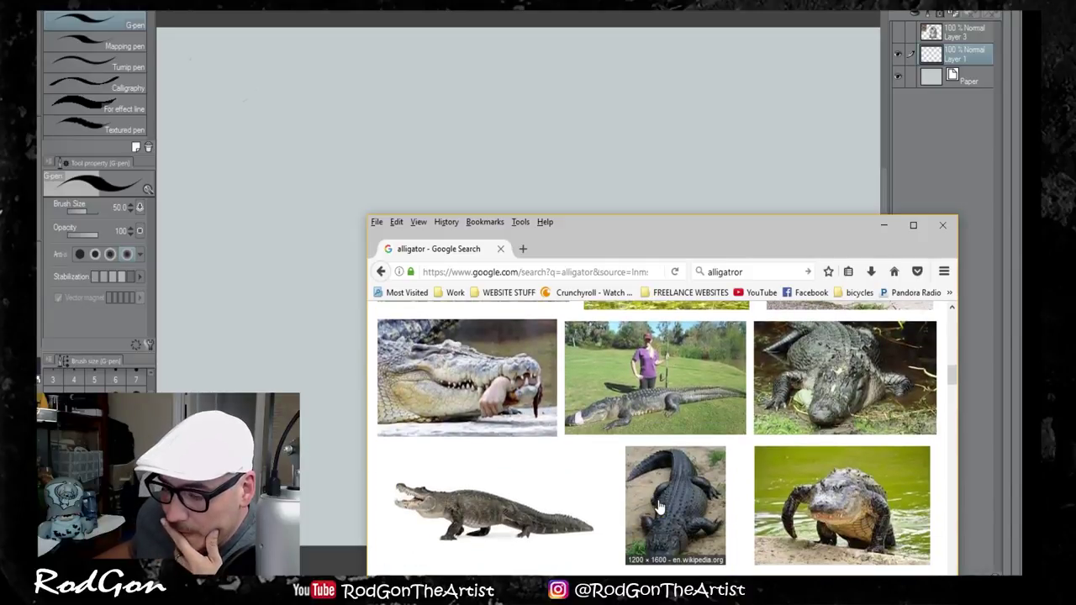
pyautogui.click(492, 504)
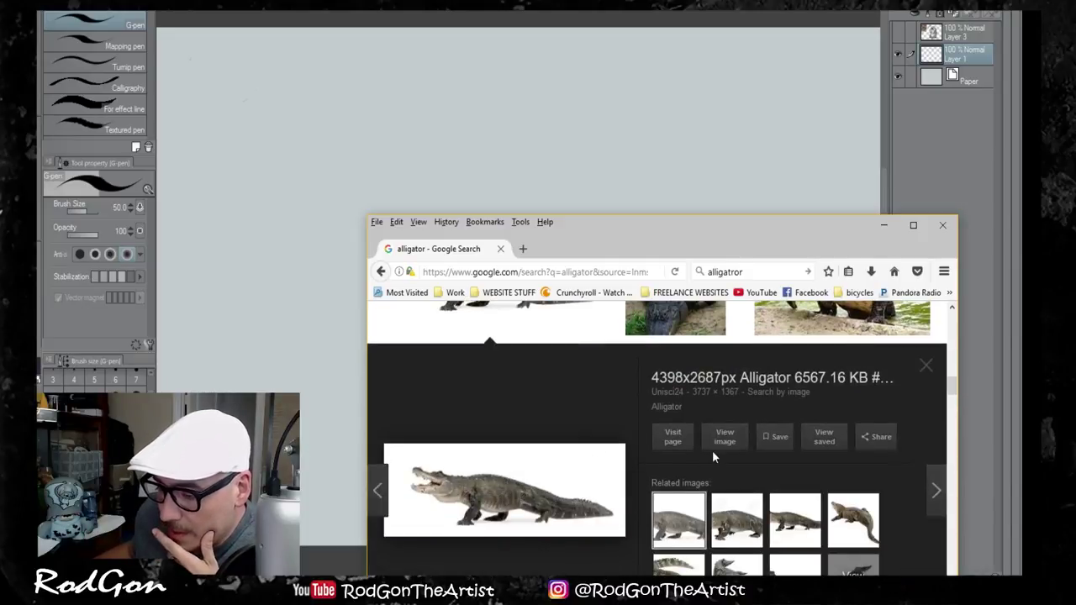
pyautogui.click(723, 442)
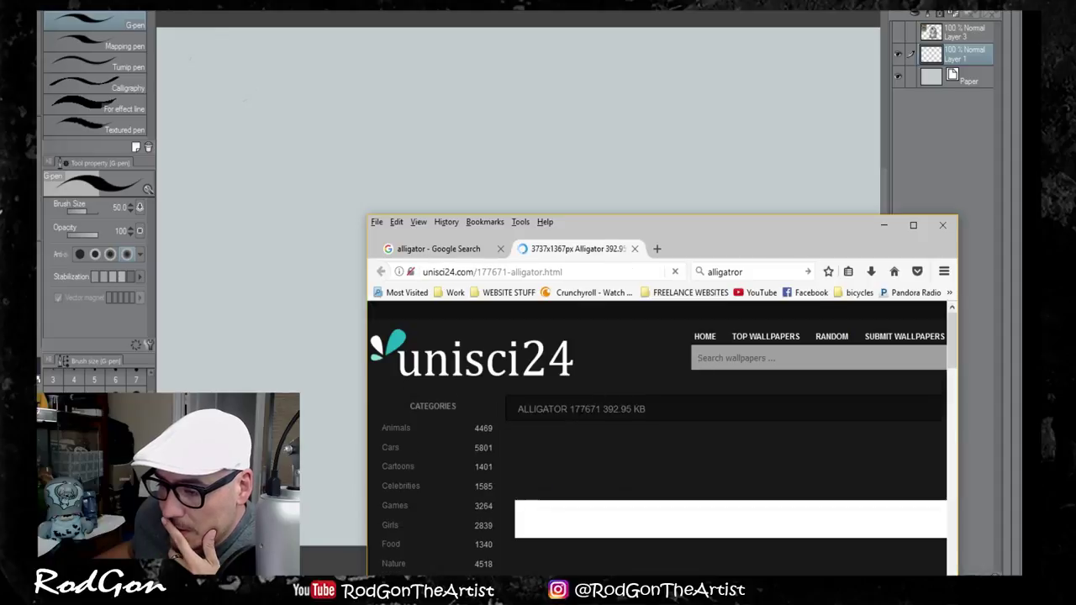
# Step: Copy the large alligator photo from the unisci24 page and paste it as a new layer in the Clip Studio Paint drawing
pyautogui.scroll(-3, 644, 543)
pyautogui.rightClick(657, 385)
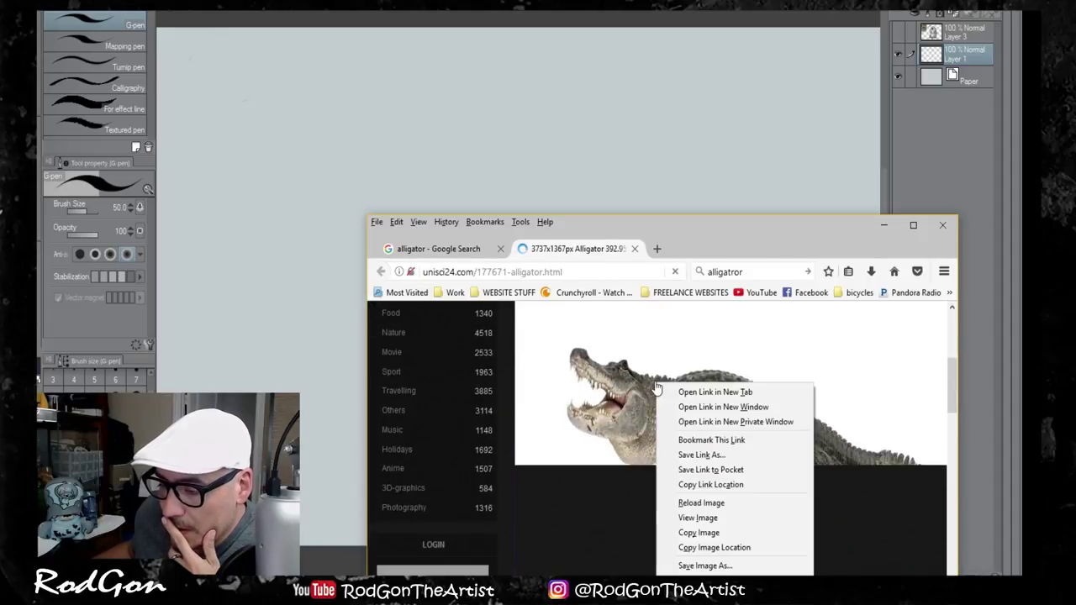
pyautogui.rightClick(835, 435)
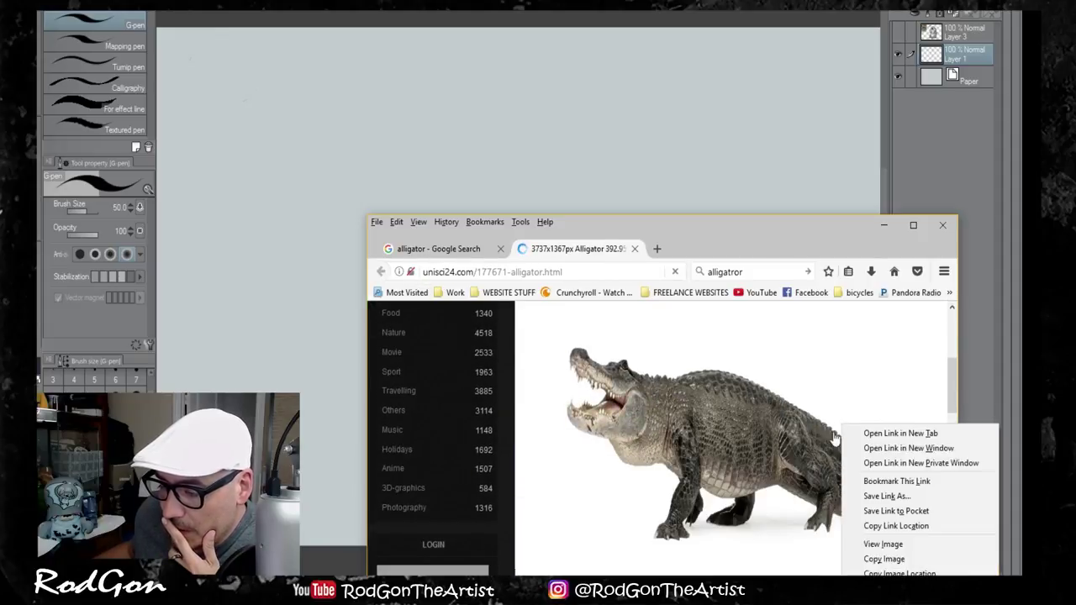
pyautogui.click(884, 559)
pyautogui.click(404, 35)
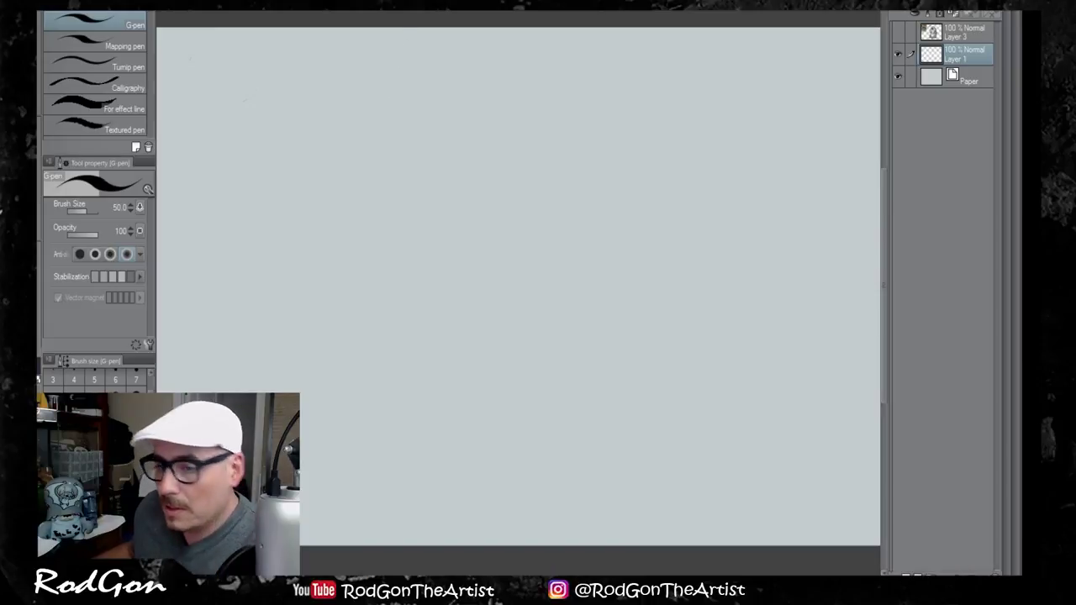
pyautogui.hotkey('ctrl', 'v')
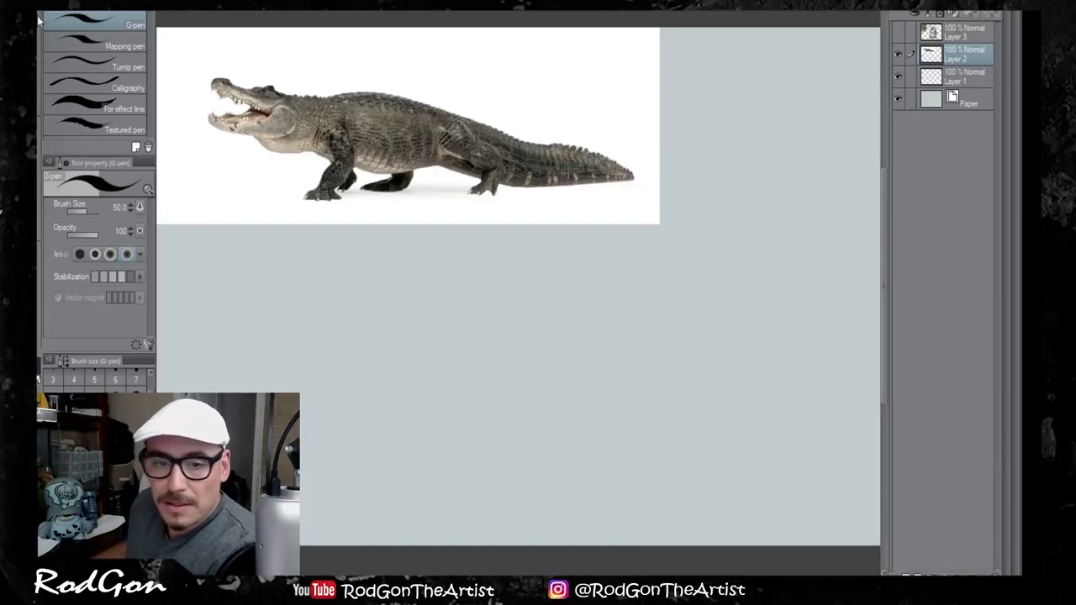
# Step: Scale the pasted alligator photo down slightly, keeping it in the canvas's upper-left corner, and apply the transform
pyautogui.press('k')
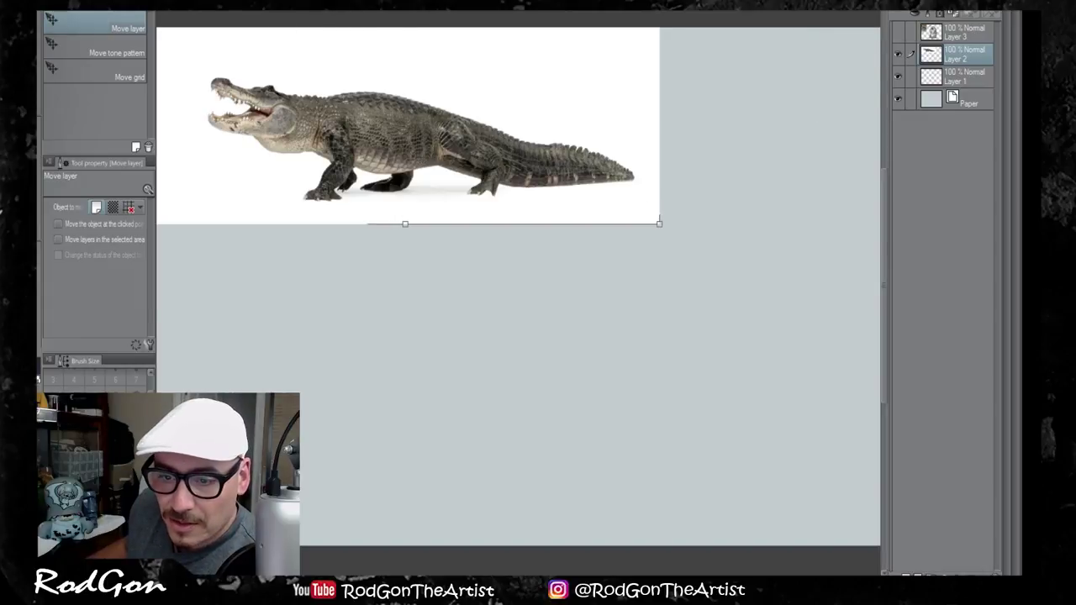
pyautogui.hotkey('ctrl', 't')
pyautogui.moveTo(659, 224); pyautogui.dragTo(592, 198)
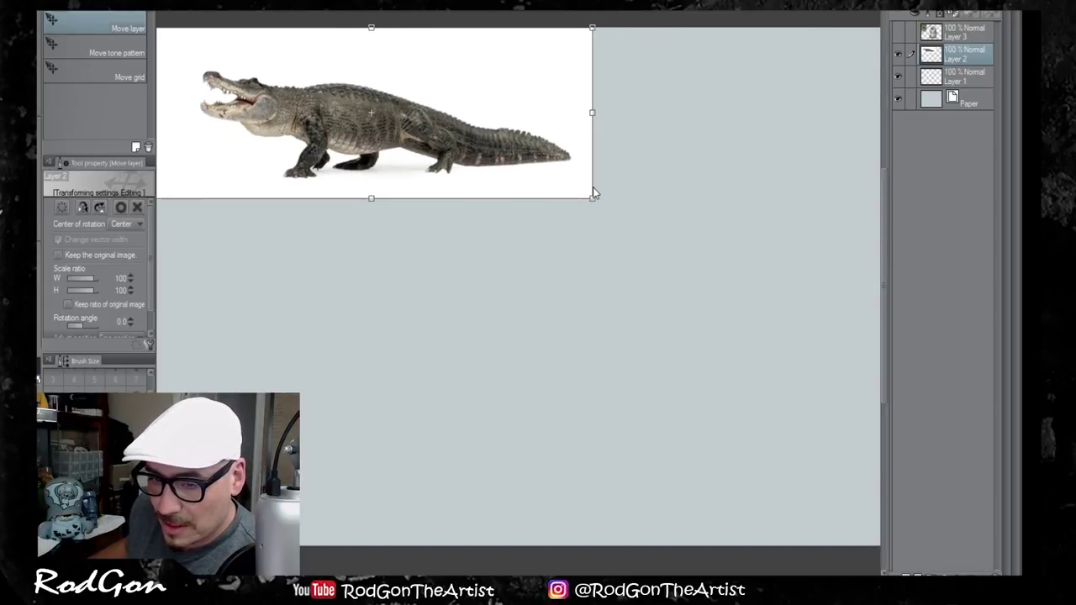
pyautogui.press('Return')
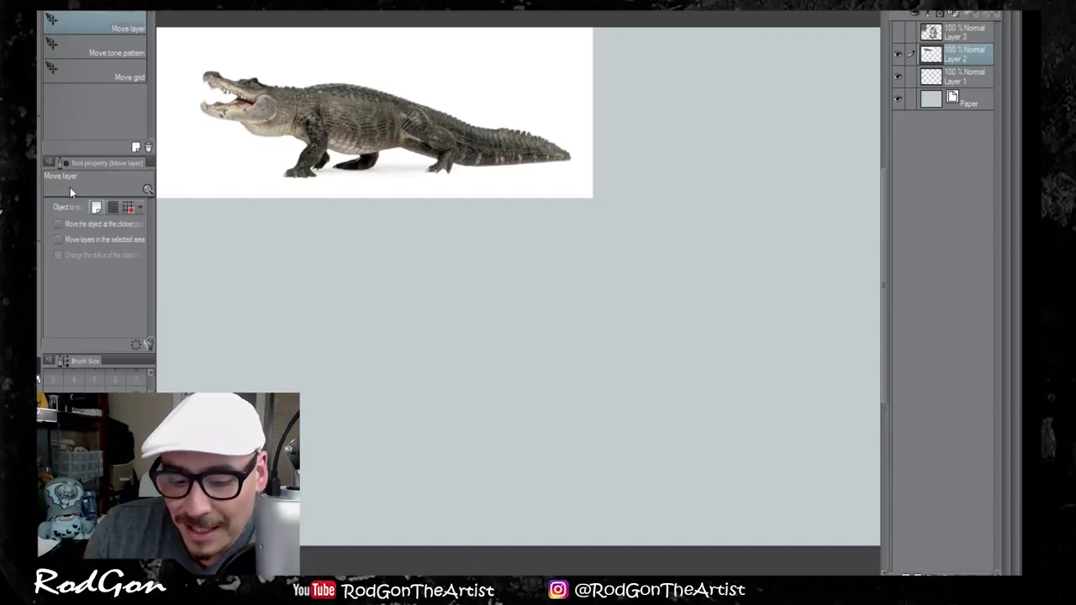
# Step: Add a new layer above the photo and trace the alligator's head circle, open jaws, neck and start of the back with the G-pen
pyautogui.press('p')
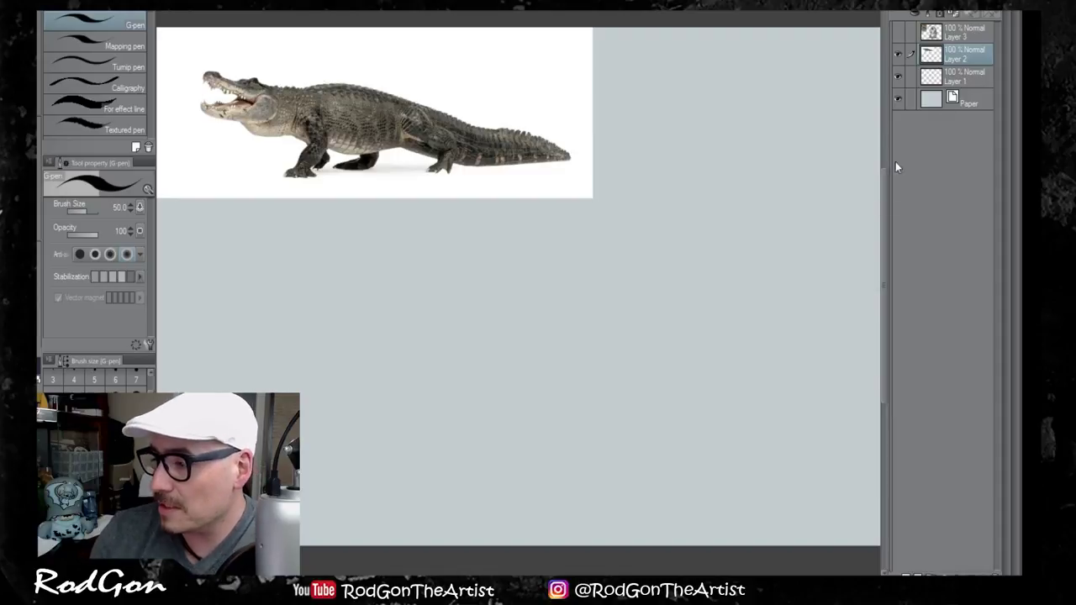
pyautogui.hotkey('ctrl', 'shift', 'n')
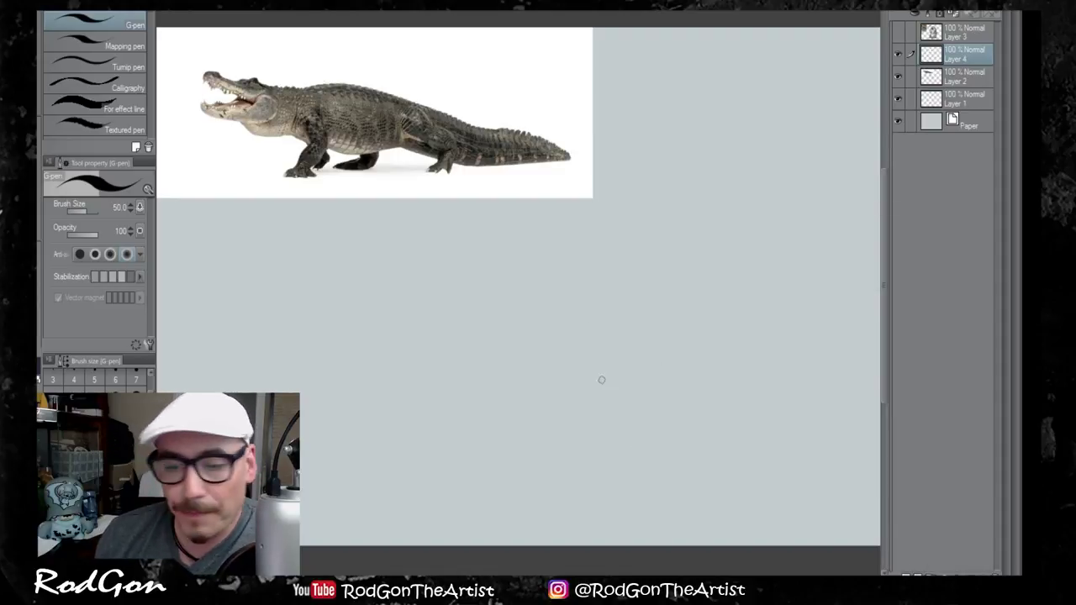
pyautogui.moveTo(269, 79)
pyautogui.mouseDown()
pyautogui.moveTo(236, 105)
pyautogui.moveTo(276, 84)
pyautogui.moveTo(308, 87)
pyautogui.moveTo(248, 133)
pyautogui.moveTo(313, 131)
pyautogui.moveTo(313, 88)
pyautogui.moveTo(412, 103)
pyautogui.moveTo(277, 83)
pyautogui.moveTo(257, 118)
pyautogui.moveTo(269, 111)
pyautogui.moveTo(197, 69)
pyautogui.moveTo(252, 99)
pyautogui.moveTo(236, 117)
pyautogui.moveTo(256, 116)
pyautogui.mouseUp()
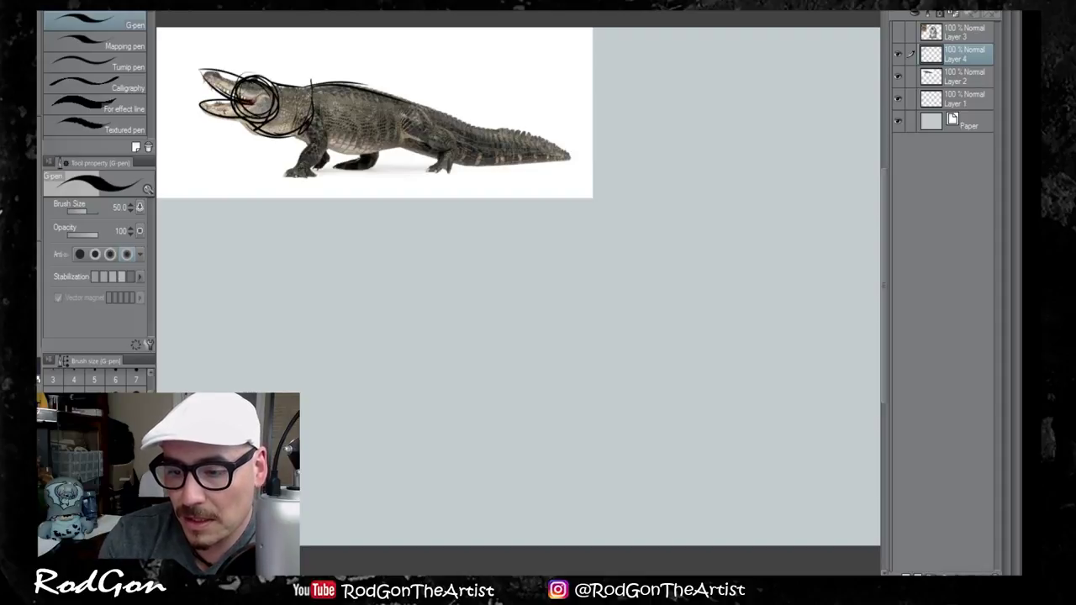
# Step: Trace the alligator's torso as a large oval over the photo and outline the tapering tail to its tip
pyautogui.moveTo(296, 124); pyautogui.dragTo(361, 158)
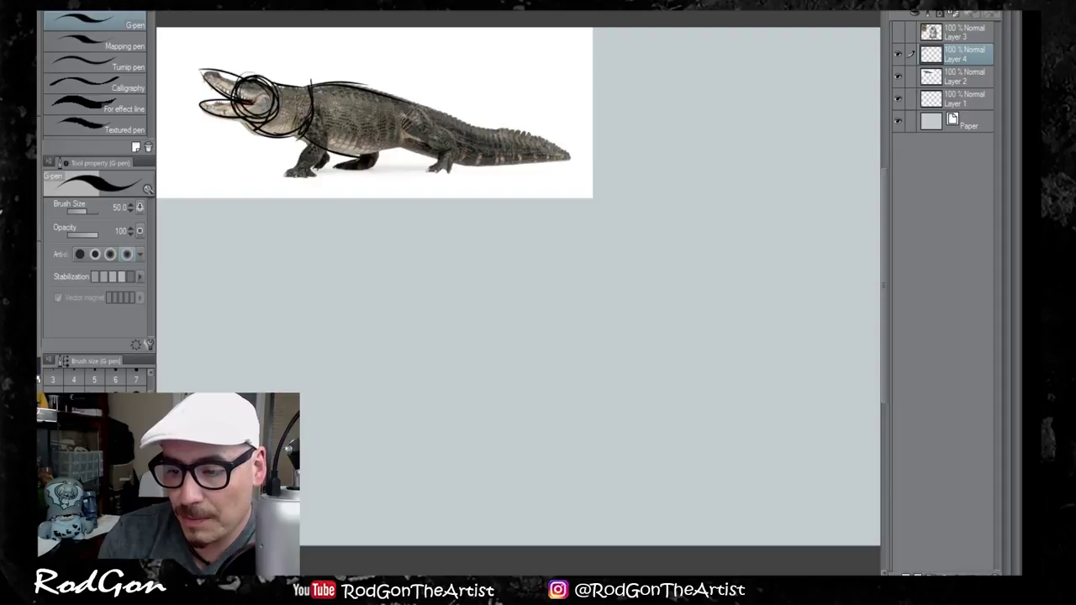
pyautogui.moveTo(310, 81)
pyautogui.mouseDown()
pyautogui.moveTo(366, 87)
pyautogui.moveTo(420, 143)
pyautogui.moveTo(363, 153)
pyautogui.mouseUp()
pyautogui.moveTo(422, 112); pyautogui.dragTo(518, 132)
pyautogui.moveTo(407, 146)
pyautogui.mouseDown()
pyautogui.moveTo(501, 165)
pyautogui.moveTo(558, 160)
pyautogui.mouseUp()
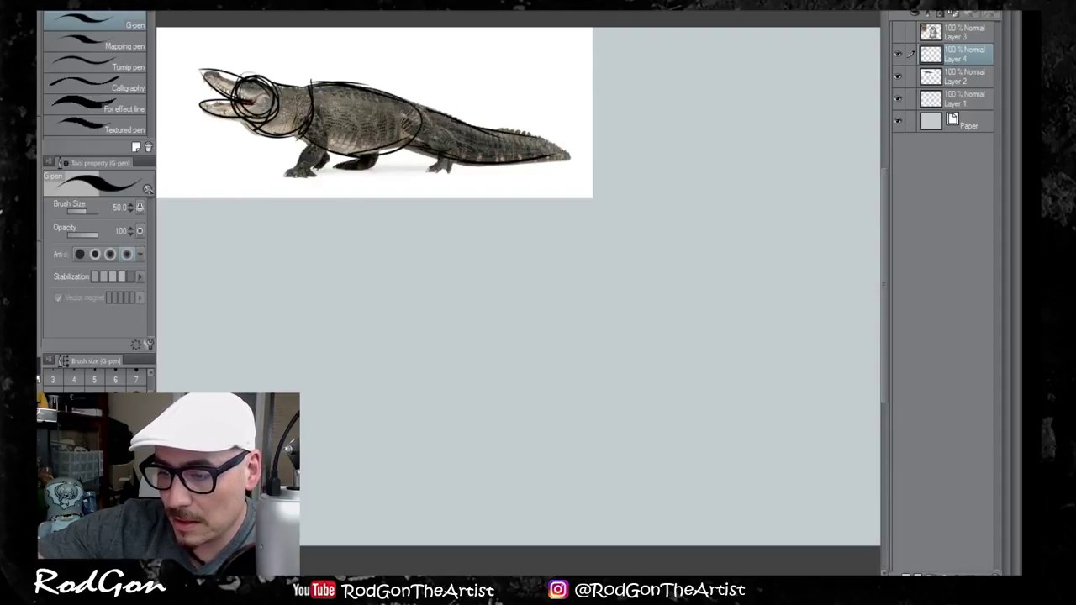
pyautogui.moveTo(509, 133)
pyautogui.mouseDown()
pyautogui.moveTo(572, 158)
pyautogui.moveTo(536, 161)
pyautogui.mouseUp()
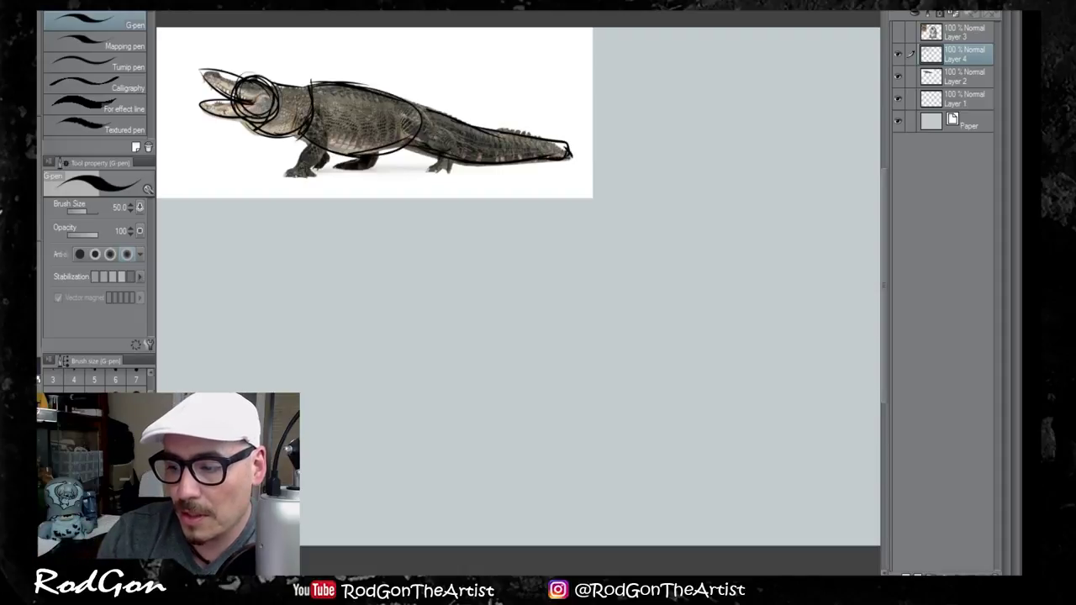
# Step: Trace the shoulder and hip circles and the legs over the alligator photo, and lower the tracing layer's opacity to 34%
pyautogui.moveTo(314, 119)
pyautogui.mouseDown()
pyautogui.moveTo(291, 171)
pyautogui.moveTo(324, 143)
pyautogui.mouseUp()
pyautogui.moveTo(412, 112)
pyautogui.mouseDown()
pyautogui.moveTo(430, 141)
pyautogui.moveTo(458, 148)
pyautogui.moveTo(432, 168)
pyautogui.mouseUp()
pyautogui.moveTo(360, 153); pyautogui.dragTo(374, 160)
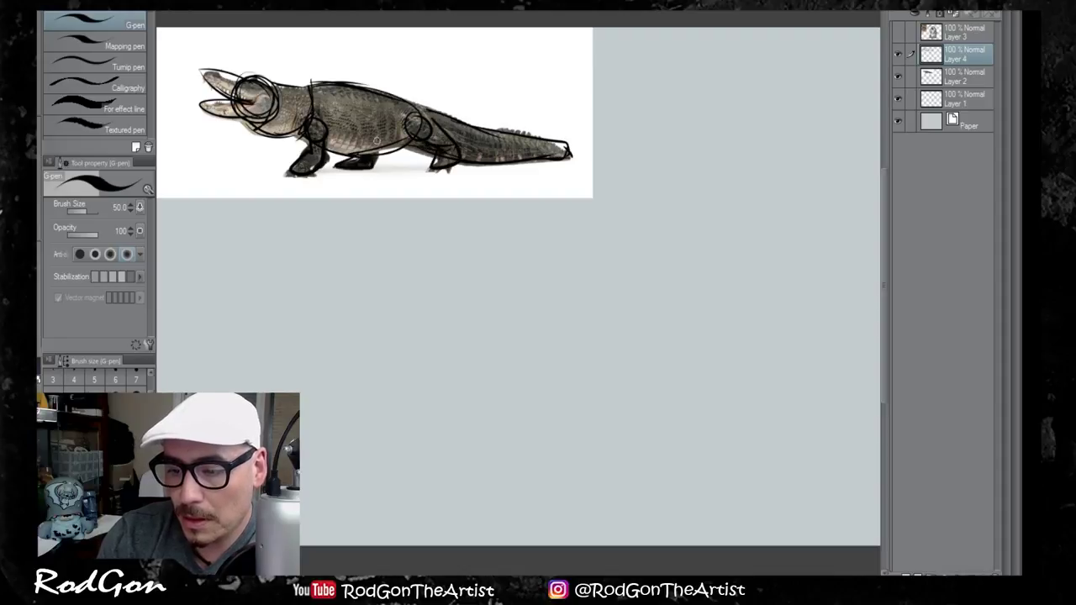
pyautogui.moveTo(987, 9); pyautogui.dragTo(957, 8)
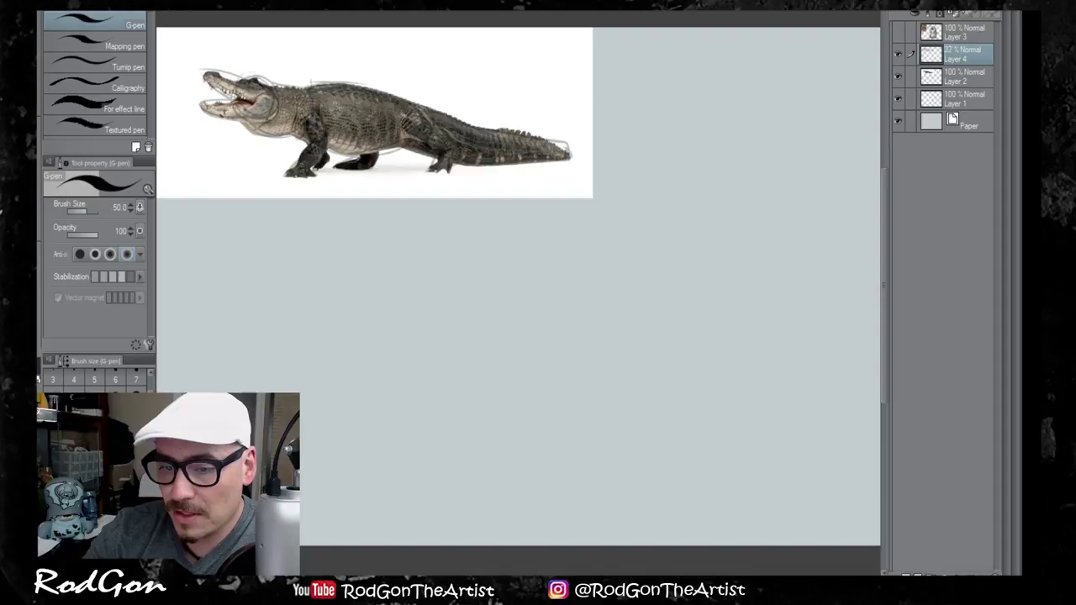
# Step: On Layer 2, sketch the cartoon alligator's head circle below the photo and block in the neck shape behind it
pyautogui.click(966, 77)
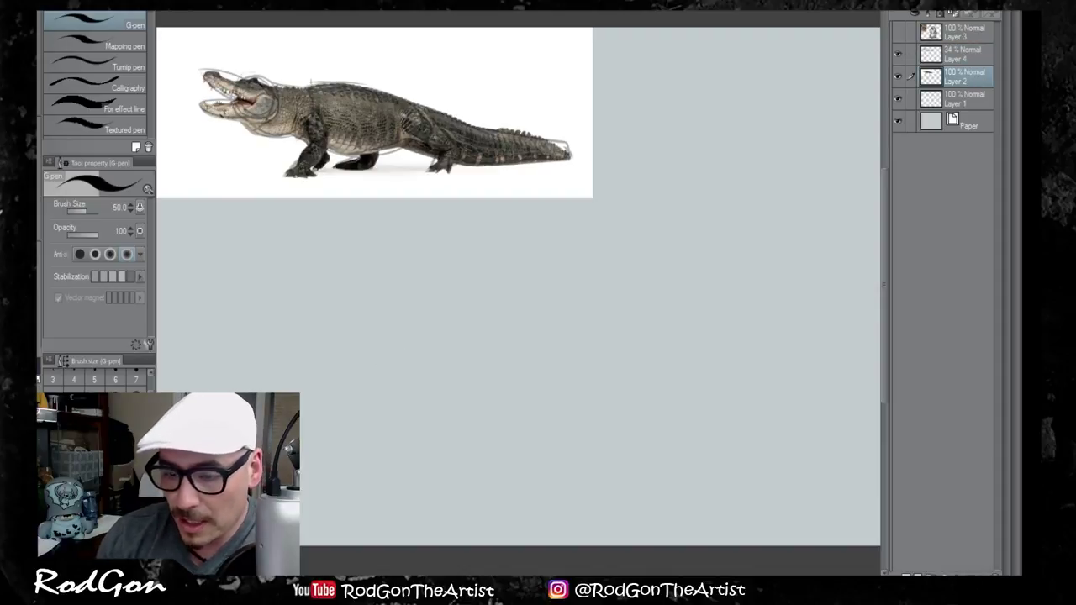
pyautogui.moveTo(336, 319)
pyautogui.mouseDown()
pyautogui.moveTo(302, 357)
pyautogui.moveTo(344, 370)
pyautogui.moveTo(281, 336)
pyautogui.moveTo(273, 353)
pyautogui.moveTo(380, 336)
pyautogui.moveTo(427, 361)
pyautogui.mouseUp()
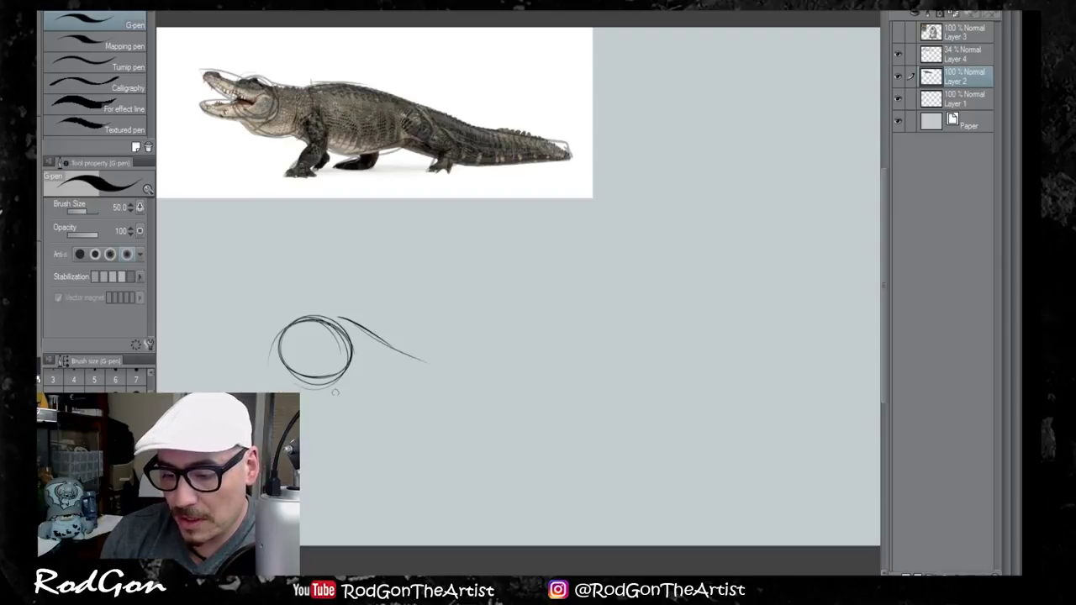
pyautogui.moveTo(340, 321); pyautogui.dragTo(418, 342)
pyautogui.moveTo(318, 388)
pyautogui.mouseDown()
pyautogui.moveTo(346, 415)
pyautogui.moveTo(406, 416)
pyautogui.mouseUp()
pyautogui.moveTo(414, 347)
pyautogui.mouseDown()
pyautogui.moveTo(427, 361)
pyautogui.moveTo(401, 420)
pyautogui.mouseUp()
# Step: Sketch the long upturned snout, the open lower jaw, the mouth corner and the raised eye on the head circle
pyautogui.moveTo(212, 307)
pyautogui.mouseDown()
pyautogui.moveTo(276, 327)
pyautogui.moveTo(193, 290)
pyautogui.moveTo(207, 326)
pyautogui.moveTo(216, 317)
pyautogui.moveTo(311, 357)
pyautogui.moveTo(301, 392)
pyautogui.mouseUp()
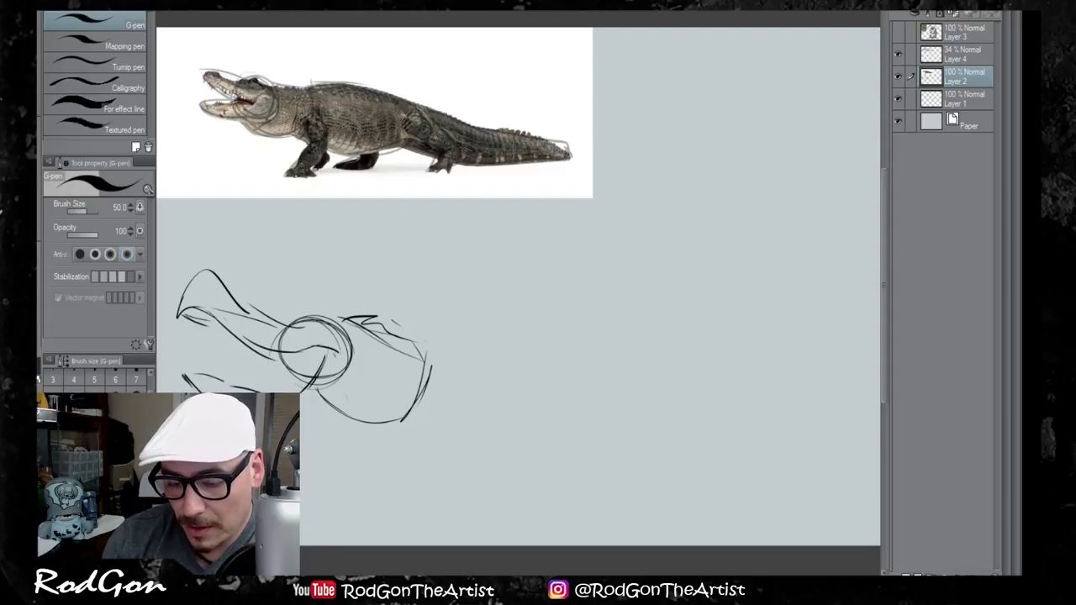
pyautogui.moveTo(304, 366); pyautogui.dragTo(296, 379)
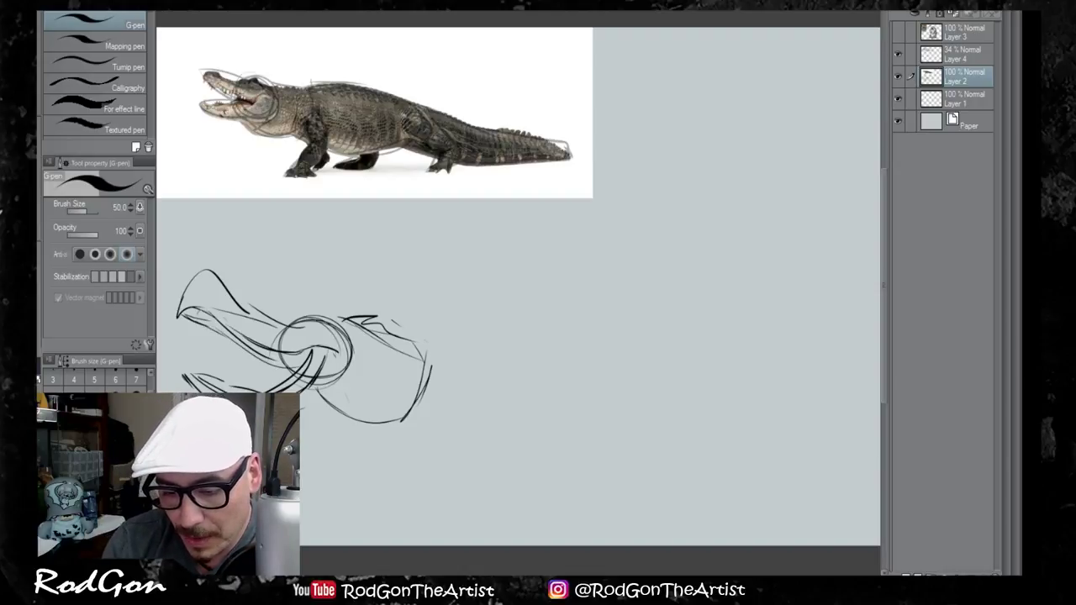
pyautogui.moveTo(177, 309); pyautogui.dragTo(206, 272)
pyautogui.moveTo(217, 268)
pyautogui.mouseDown()
pyautogui.moveTo(262, 326)
pyautogui.moveTo(327, 321)
pyautogui.mouseUp()
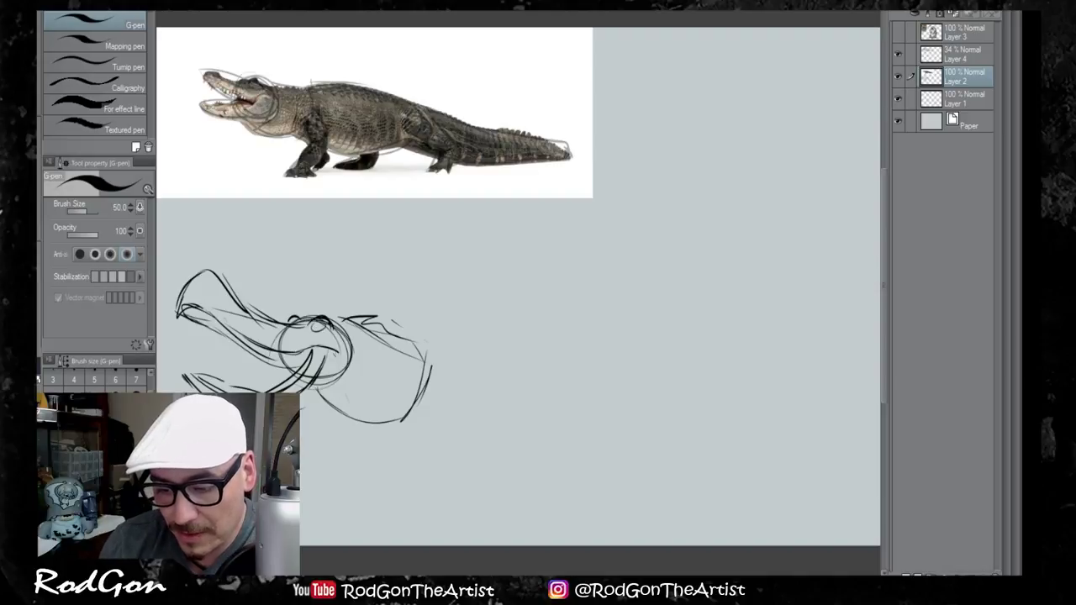
# Step: Sketch the curved cheek behind the mouth and the sagging throat line, and reinforce the top of the neck
pyautogui.moveTo(299, 410)
pyautogui.mouseDown()
pyautogui.moveTo(339, 404)
pyautogui.moveTo(353, 346)
pyautogui.mouseUp()
pyautogui.moveTo(362, 373)
pyautogui.mouseDown()
pyautogui.moveTo(326, 417)
pyautogui.moveTo(300, 415)
pyautogui.moveTo(371, 469)
pyautogui.mouseUp()
pyautogui.moveTo(309, 424); pyautogui.dragTo(417, 443)
pyautogui.moveTo(358, 319); pyautogui.dragTo(414, 358)
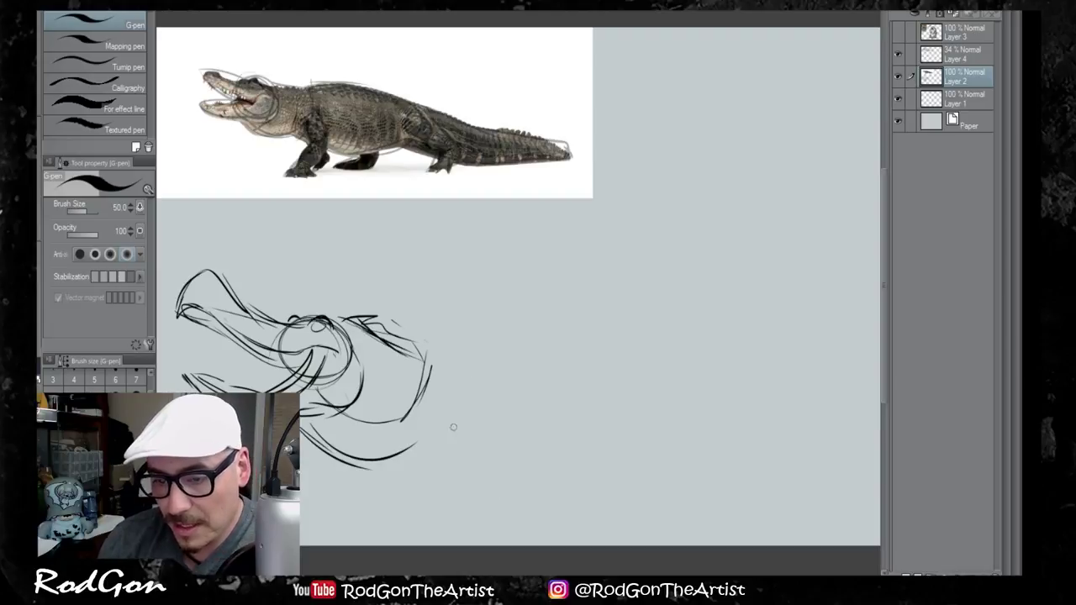
# Step: Sketch the arched back flowing into a large upward-curling tail, and draw the long belly line underneath
pyautogui.moveTo(357, 330)
pyautogui.mouseDown()
pyautogui.moveTo(437, 326)
pyautogui.moveTo(488, 294)
pyautogui.mouseUp()
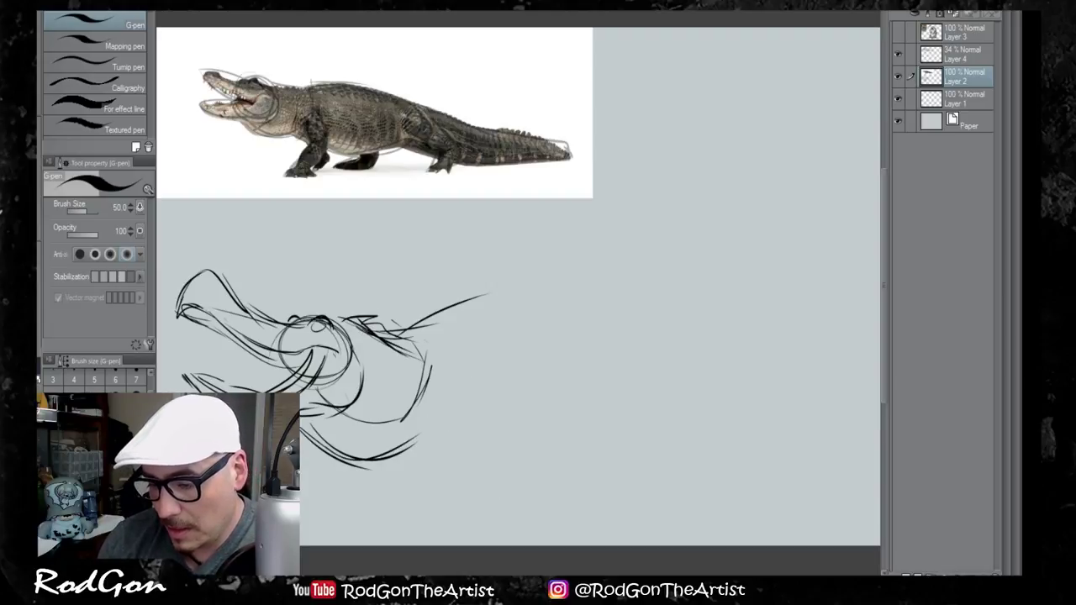
pyautogui.moveTo(405, 322)
pyautogui.mouseDown()
pyautogui.moveTo(586, 296)
pyautogui.moveTo(700, 387)
pyautogui.mouseUp()
pyautogui.moveTo(558, 302)
pyautogui.mouseDown()
pyautogui.moveTo(796, 389)
pyautogui.moveTo(828, 284)
pyautogui.moveTo(777, 212)
pyautogui.moveTo(681, 234)
pyautogui.moveTo(678, 245)
pyautogui.moveTo(855, 212)
pyautogui.mouseUp()
pyautogui.moveTo(839, 473); pyautogui.dragTo(648, 483)
pyautogui.moveTo(356, 437); pyautogui.dragTo(387, 438)
pyautogui.moveTo(446, 433); pyautogui.dragTo(511, 435)
pyautogui.moveTo(393, 444); pyautogui.dragTo(590, 456)
pyautogui.moveTo(422, 435); pyautogui.dragTo(812, 474)
pyautogui.moveTo(508, 442)
pyautogui.mouseDown()
pyautogui.moveTo(587, 463)
pyautogui.moveTo(881, 452)
pyautogui.mouseUp()
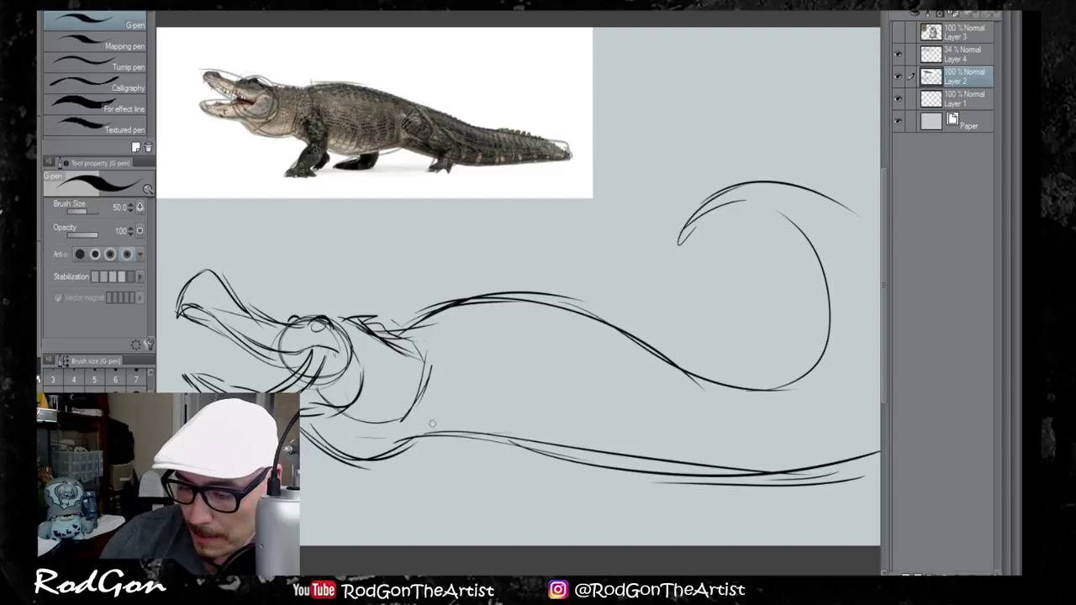
# Step: Sketch the near front leg with its shoulder lines and rounded toes below the chest
pyautogui.moveTo(420, 425)
pyautogui.mouseDown()
pyautogui.moveTo(402, 454)
pyautogui.moveTo(454, 462)
pyautogui.mouseUp()
pyautogui.moveTo(460, 405); pyautogui.dragTo(483, 435)
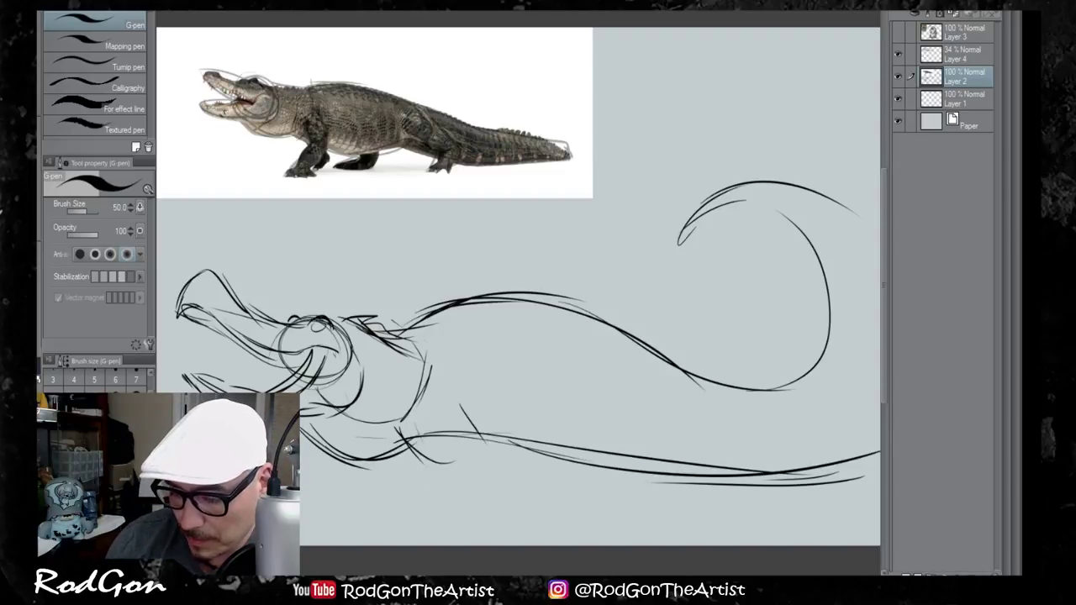
pyautogui.moveTo(427, 461)
pyautogui.mouseDown()
pyautogui.moveTo(399, 497)
pyautogui.moveTo(408, 491)
pyautogui.mouseUp()
pyautogui.moveTo(458, 452); pyautogui.dragTo(408, 487)
pyautogui.moveTo(481, 437)
pyautogui.mouseDown()
pyautogui.moveTo(454, 508)
pyautogui.moveTo(456, 498)
pyautogui.moveTo(385, 489)
pyautogui.moveTo(427, 506)
pyautogui.moveTo(456, 503)
pyautogui.mouseUp()
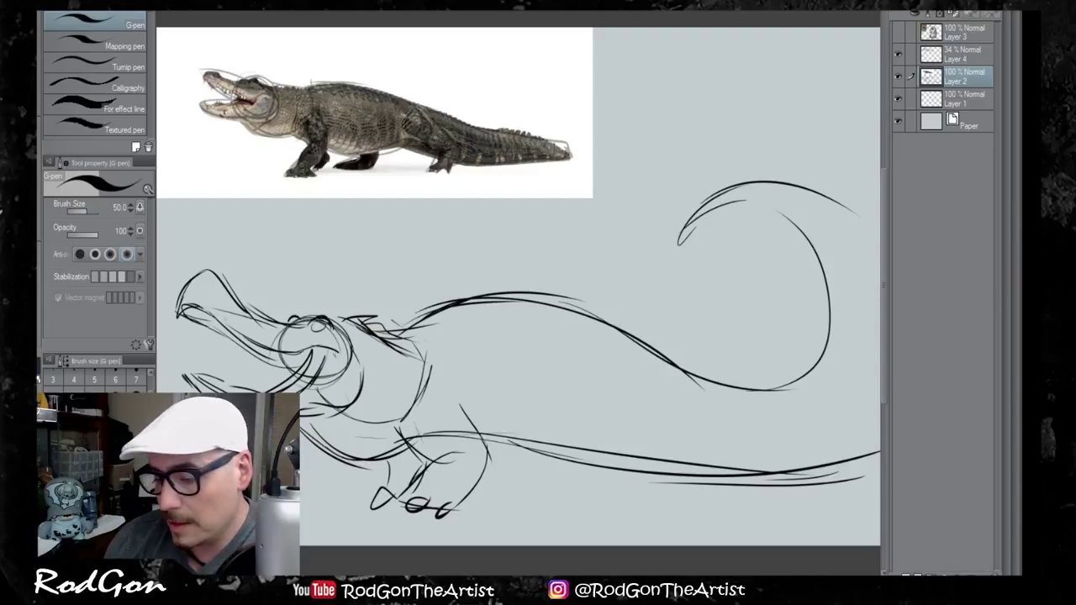
# Step: Lower the belly line between the legs and sketch the near hind leg plus the far front and hind feet
pyautogui.moveTo(476, 446)
pyautogui.mouseDown()
pyautogui.moveTo(613, 481)
pyautogui.moveTo(676, 476)
pyautogui.mouseUp()
pyautogui.moveTo(623, 489); pyautogui.dragTo(757, 438)
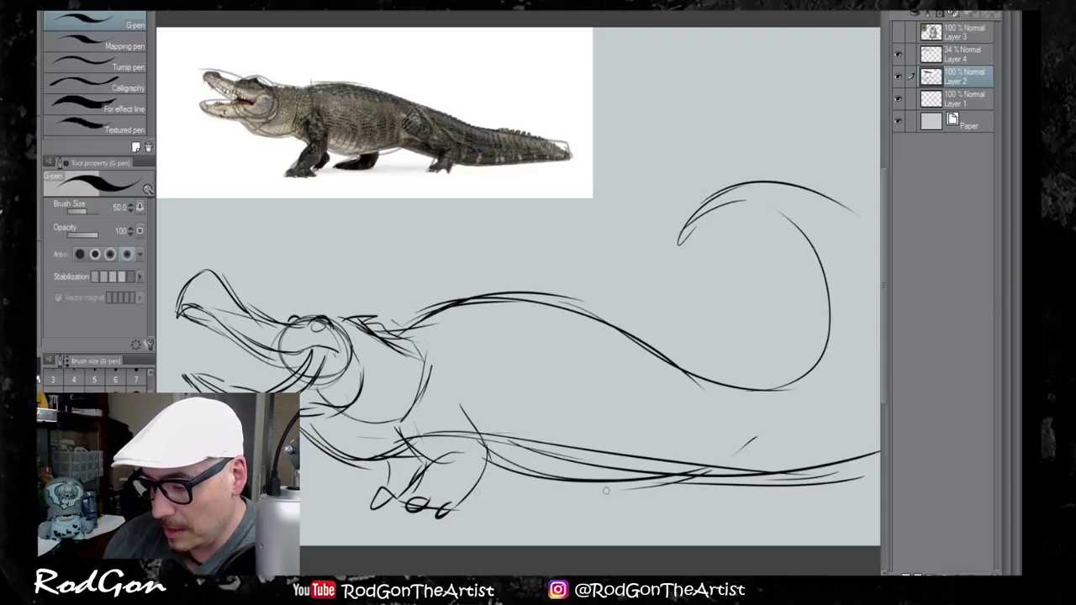
pyautogui.moveTo(640, 415); pyautogui.dragTo(622, 471)
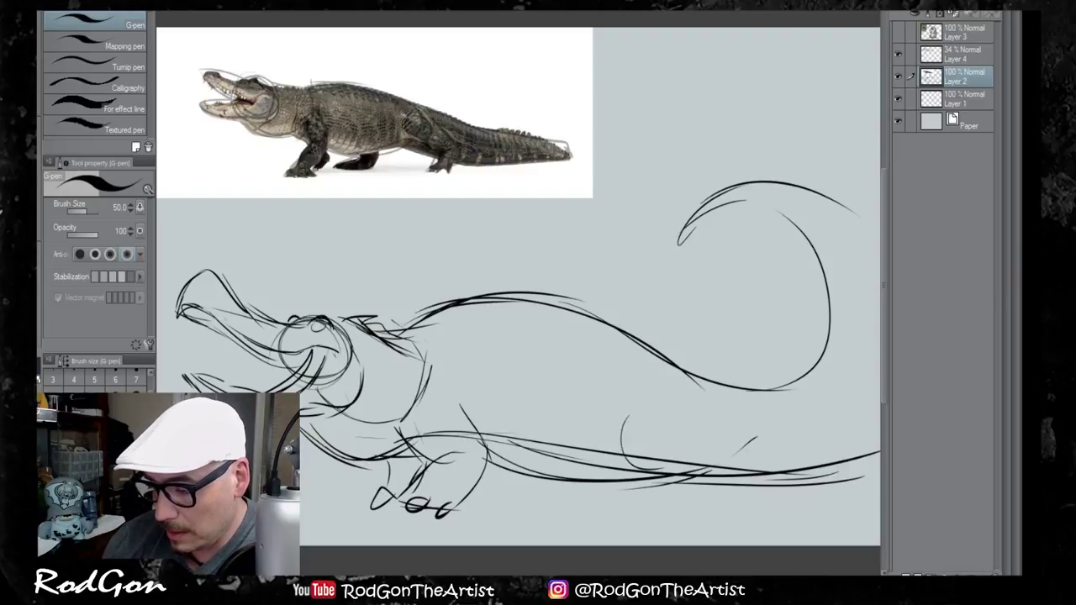
pyautogui.moveTo(680, 415)
pyautogui.mouseDown()
pyautogui.moveTo(713, 461)
pyautogui.moveTo(682, 517)
pyautogui.mouseUp()
pyautogui.moveTo(639, 465); pyautogui.dragTo(652, 479)
pyautogui.moveTo(620, 498)
pyautogui.mouseDown()
pyautogui.moveTo(687, 504)
pyautogui.moveTo(605, 503)
pyautogui.moveTo(674, 509)
pyautogui.mouseUp()
pyautogui.moveTo(623, 446); pyautogui.dragTo(657, 482)
pyautogui.moveTo(629, 418); pyautogui.dragTo(647, 481)
pyautogui.moveTo(479, 460)
pyautogui.mouseDown()
pyautogui.moveTo(589, 477)
pyautogui.moveTo(568, 494)
pyautogui.mouseUp()
pyautogui.moveTo(593, 491); pyautogui.dragTo(627, 494)
pyautogui.moveTo(380, 454)
pyautogui.mouseDown()
pyautogui.moveTo(330, 493)
pyautogui.moveTo(403, 466)
pyautogui.mouseUp()
pyautogui.moveTo(846, 443); pyautogui.dragTo(763, 475)
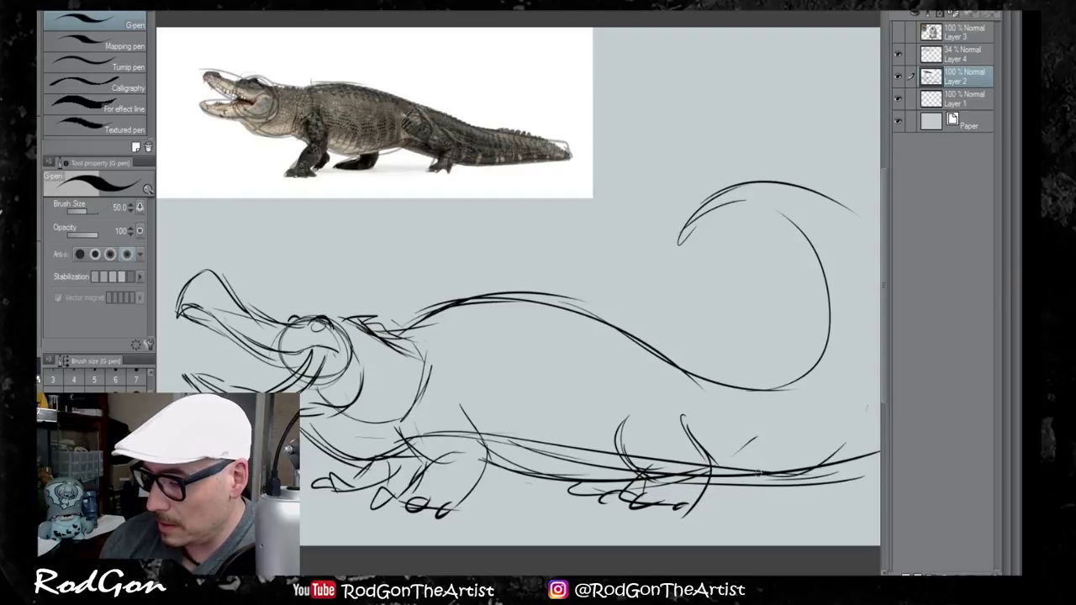
# Step: Draw a row of small curved scutes along the alligator's back, plus bumps on the top contour
pyautogui.moveTo(422, 340)
pyautogui.mouseDown()
pyautogui.moveTo(510, 313)
pyautogui.moveTo(589, 329)
pyautogui.mouseUp()
pyautogui.moveTo(603, 342); pyautogui.dragTo(635, 352)
pyautogui.moveTo(637, 363)
pyautogui.mouseDown()
pyautogui.moveTo(647, 357)
pyautogui.moveTo(711, 391)
pyautogui.mouseUp()
pyautogui.moveTo(405, 324); pyautogui.dragTo(423, 313)
pyautogui.moveTo(429, 311); pyautogui.dragTo(448, 299)
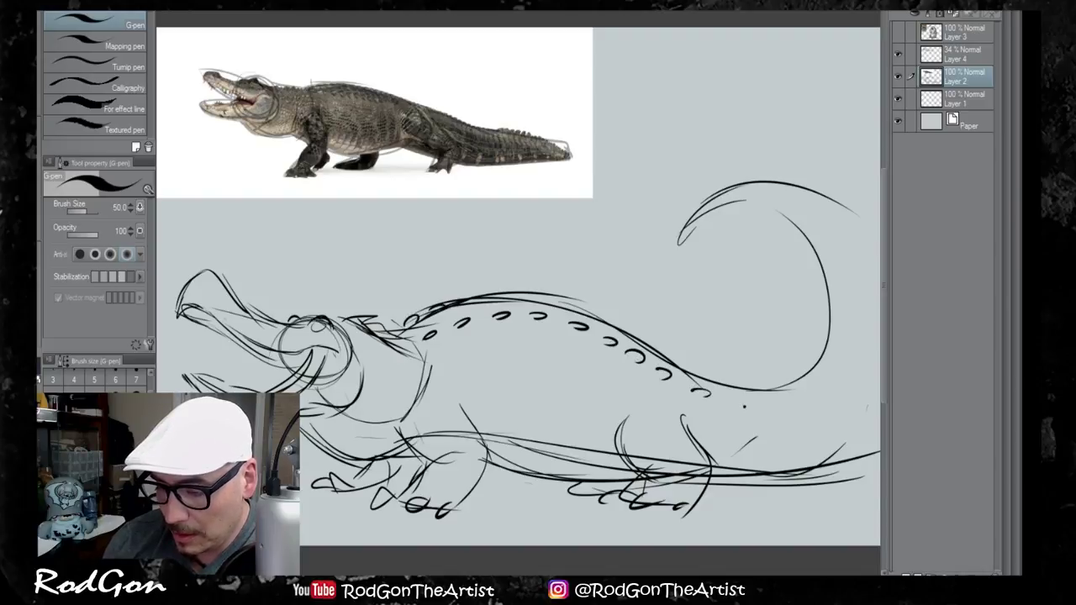
# Step: Sketch the ridge line and side contours along the curling tail and reinforce the tail's tip
pyautogui.moveTo(786, 402); pyautogui.dragTo(822, 383)
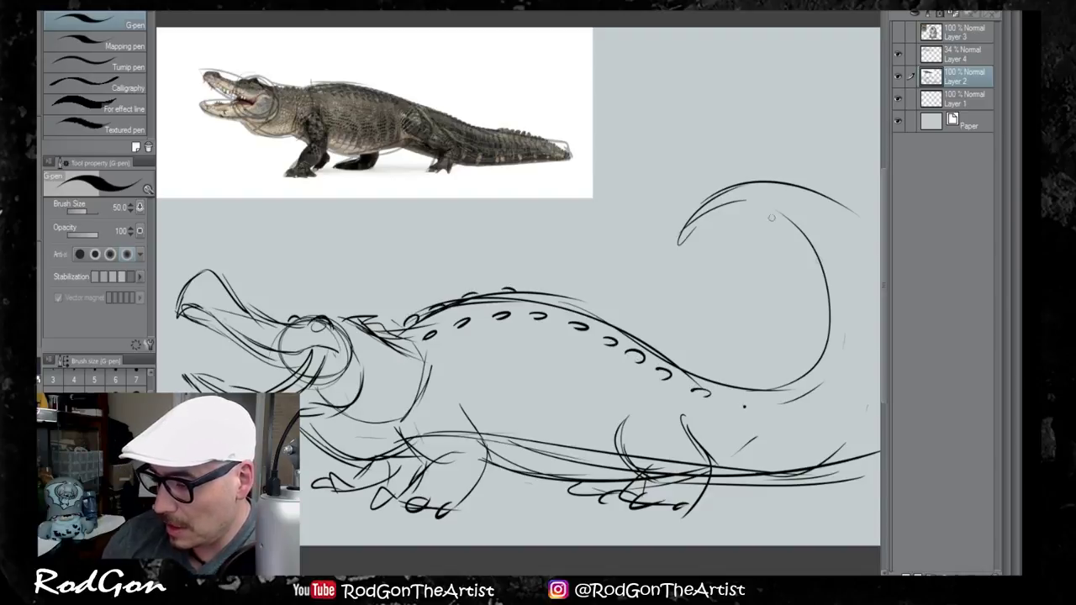
pyautogui.moveTo(676, 227); pyautogui.dragTo(733, 187)
pyautogui.moveTo(872, 296)
pyautogui.mouseDown()
pyautogui.moveTo(734, 407)
pyautogui.moveTo(871, 344)
pyautogui.mouseUp()
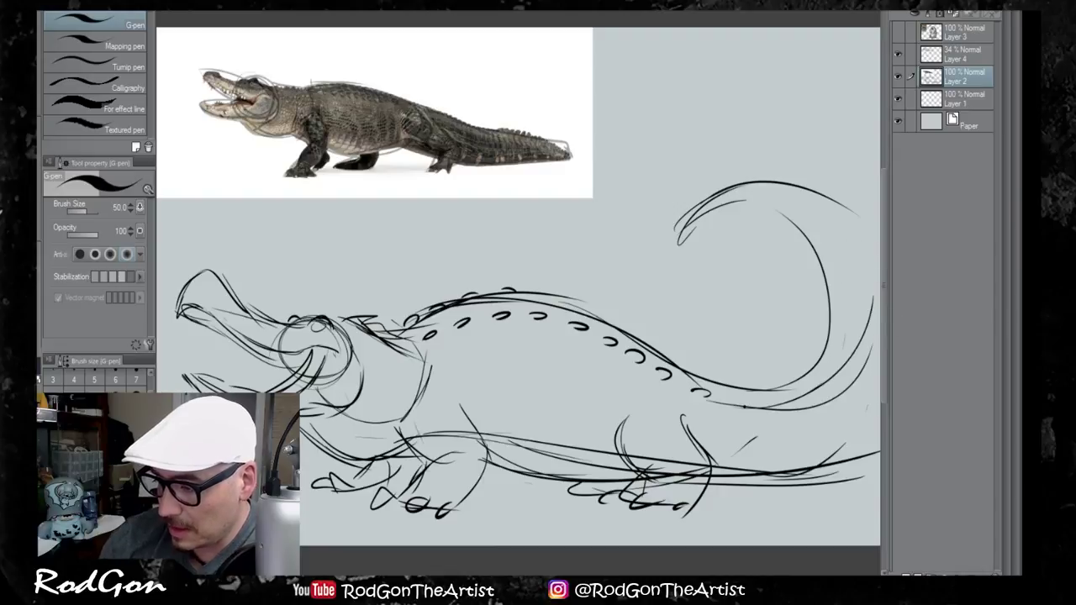
pyautogui.moveTo(766, 192)
pyautogui.mouseDown()
pyautogui.moveTo(818, 223)
pyautogui.moveTo(847, 318)
pyautogui.moveTo(773, 417)
pyautogui.mouseUp()
# Step: Draw two rows of small scutes along the curled tail and darken its outer edge down to the belly
pyautogui.moveTo(844, 314); pyautogui.dragTo(837, 337)
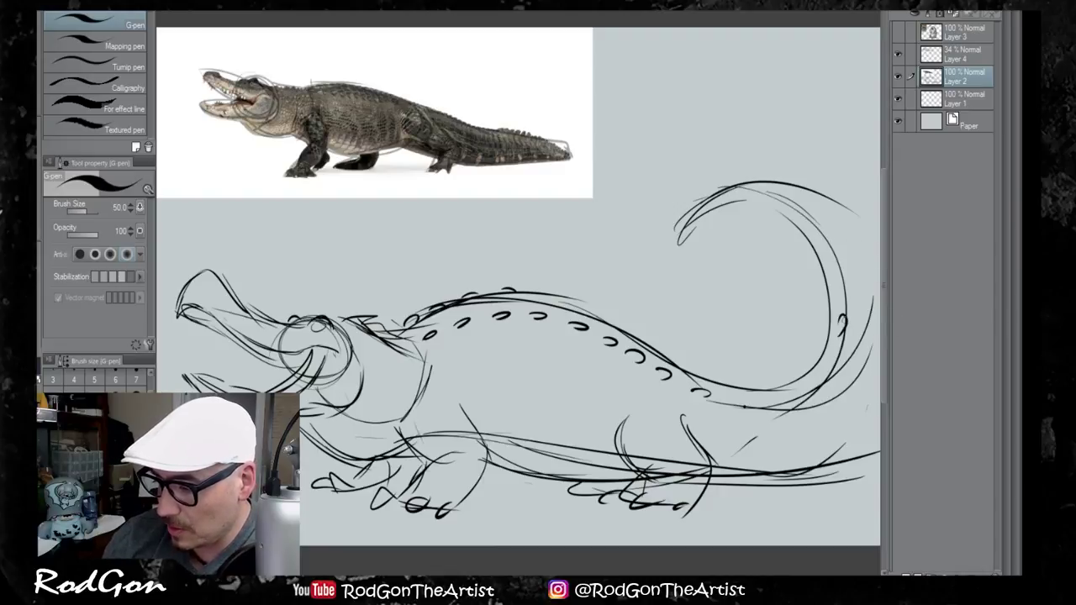
pyautogui.moveTo(834, 272); pyautogui.dragTo(839, 291)
pyautogui.moveTo(820, 235); pyautogui.dragTo(829, 249)
pyautogui.moveTo(803, 215); pyautogui.dragTo(813, 225)
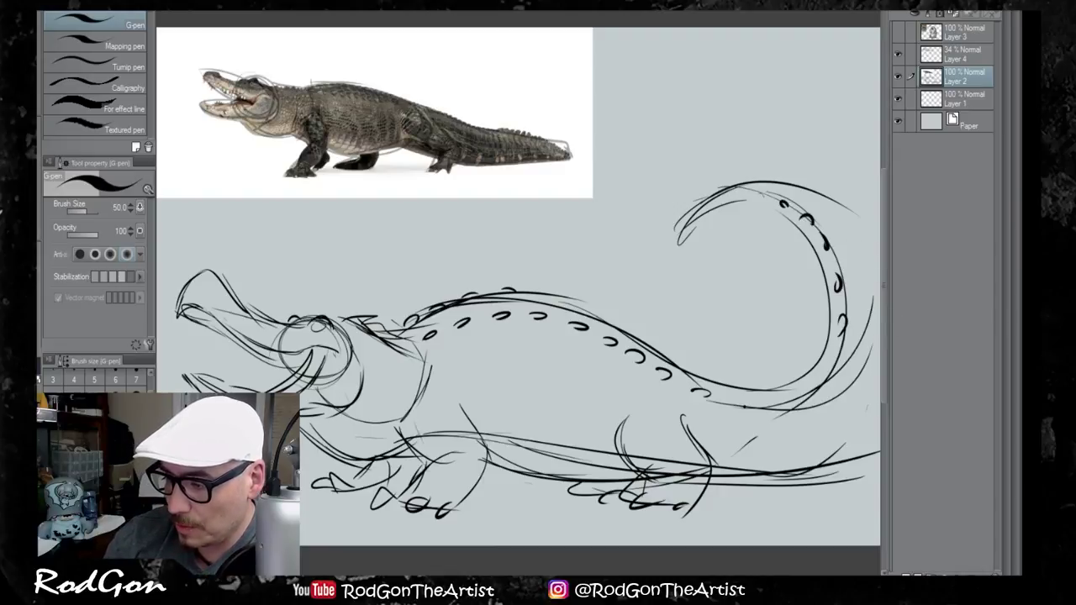
pyautogui.moveTo(794, 183)
pyautogui.mouseDown()
pyautogui.moveTo(857, 244)
pyautogui.moveTo(841, 227)
pyautogui.mouseUp()
pyautogui.moveTo(851, 231); pyautogui.dragTo(853, 236)
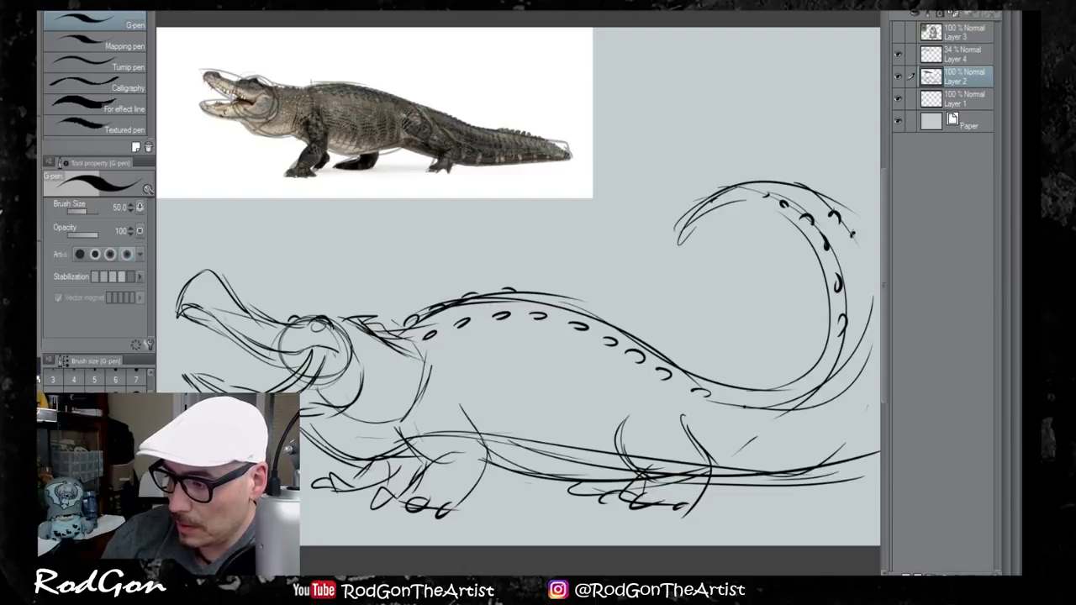
pyautogui.moveTo(854, 318); pyautogui.dragTo(830, 318)
pyautogui.moveTo(835, 269); pyautogui.dragTo(839, 280)
pyautogui.moveTo(841, 280); pyautogui.dragTo(852, 384)
pyautogui.moveTo(852, 305)
pyautogui.mouseDown()
pyautogui.moveTo(812, 461)
pyautogui.moveTo(758, 468)
pyautogui.mouseUp()
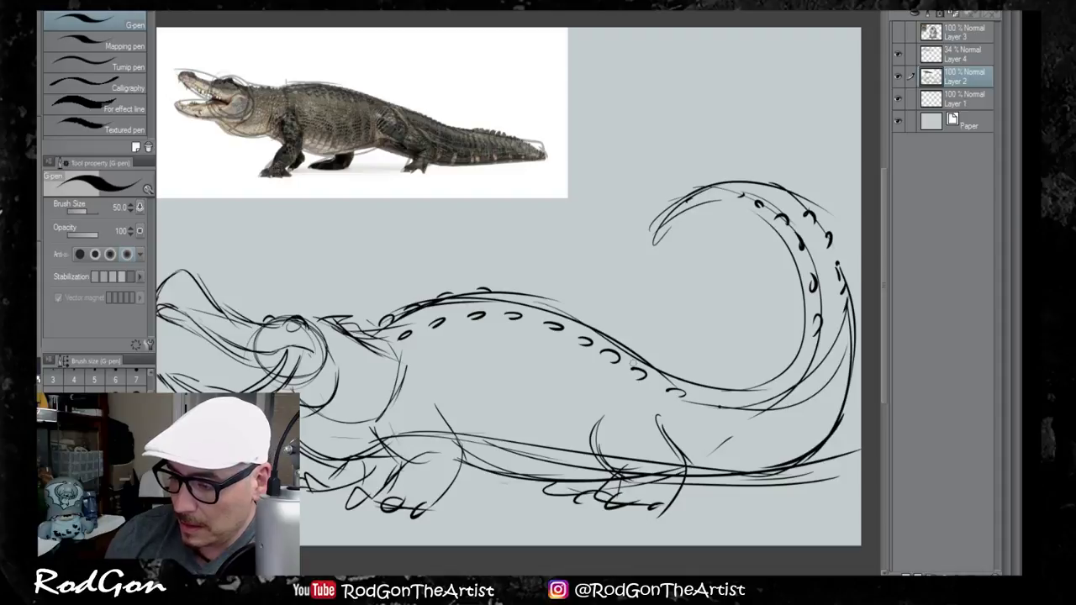
# Step: Darken the near front leg and the belly line, and reinforce the spikes behind the head
pyautogui.moveTo(660, 378)
pyautogui.mouseDown()
pyautogui.moveTo(814, 235)
pyautogui.moveTo(750, 186)
pyautogui.moveTo(660, 238)
pyautogui.moveTo(723, 372)
pyautogui.mouseUp()
pyautogui.moveTo(452, 424)
pyautogui.mouseDown()
pyautogui.moveTo(476, 462)
pyautogui.moveTo(429, 506)
pyautogui.moveTo(513, 506)
pyautogui.mouseUp()
pyautogui.moveTo(507, 411); pyautogui.dragTo(495, 513)
pyautogui.moveTo(521, 465); pyautogui.dragTo(666, 485)
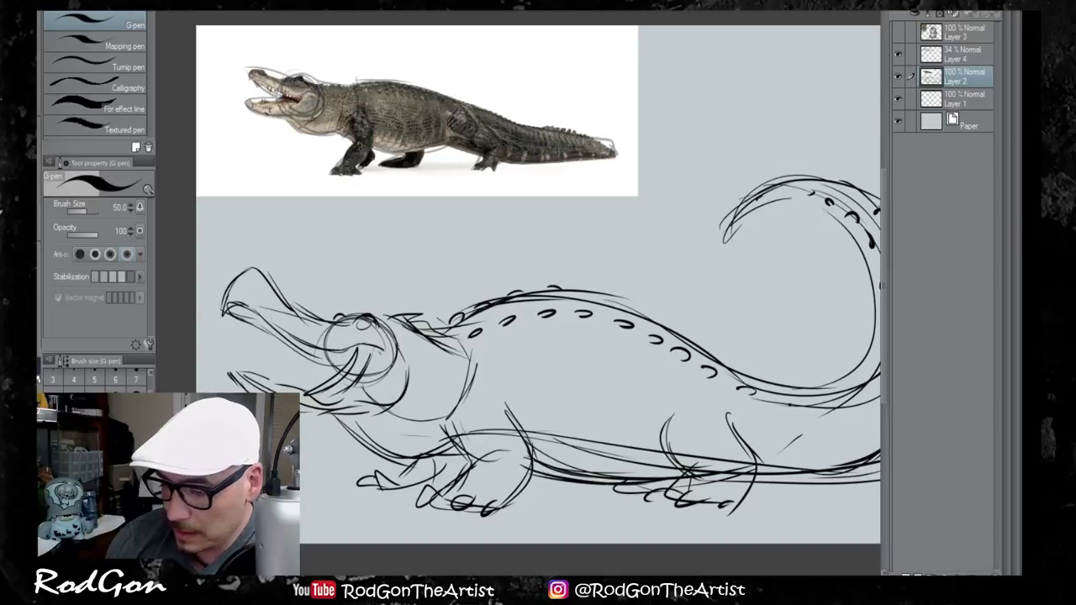
pyautogui.moveTo(383, 323)
pyautogui.mouseDown()
pyautogui.moveTo(404, 335)
pyautogui.moveTo(473, 321)
pyautogui.mouseUp()
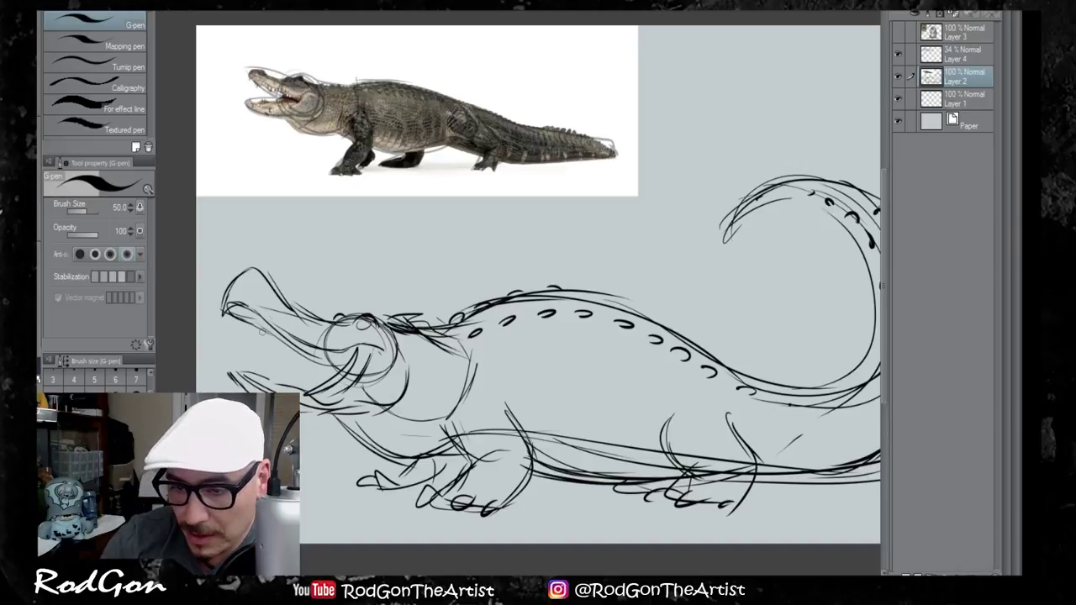
# Step: Add pointed teeth along the upper and lower jaws and refine the eye
pyautogui.scroll(1, 278, 331)
pyautogui.moveTo(248, 310); pyautogui.dragTo(276, 334)
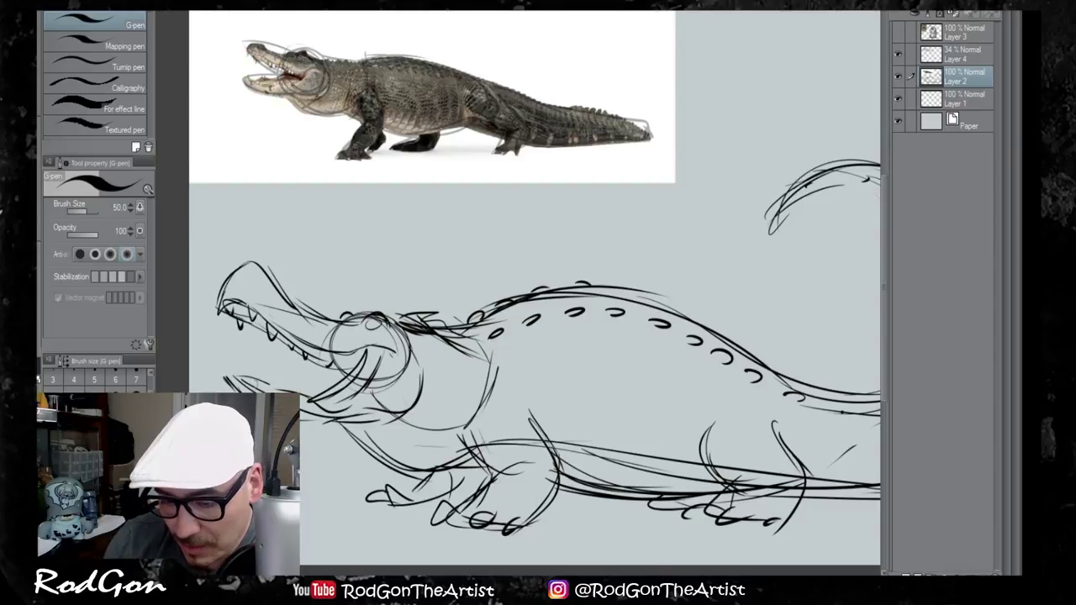
pyautogui.moveTo(312, 405)
pyautogui.mouseDown()
pyautogui.moveTo(324, 411)
pyautogui.moveTo(349, 396)
pyautogui.mouseUp()
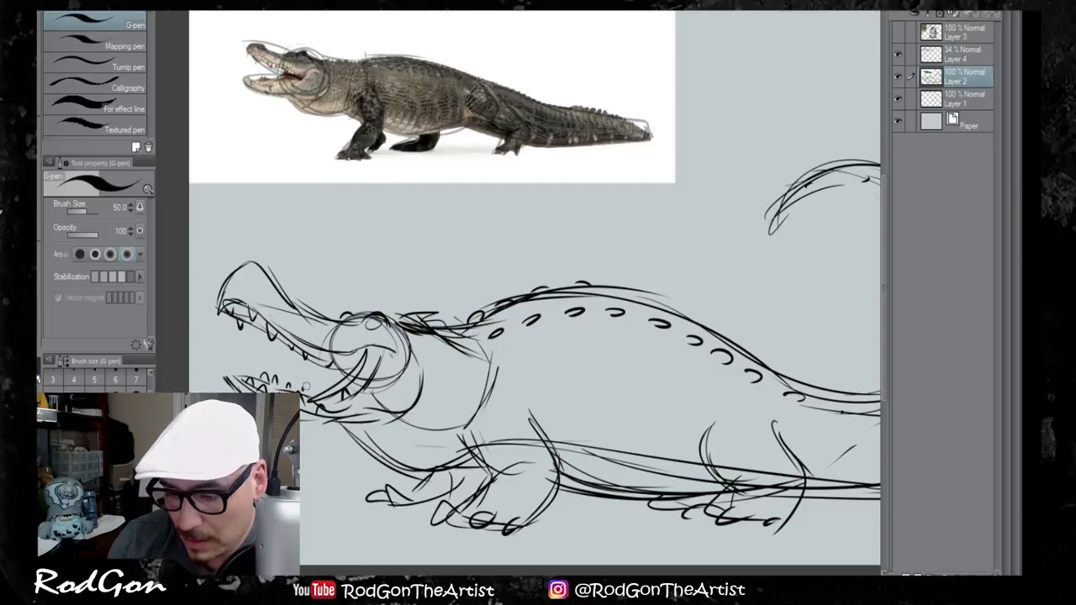
pyautogui.moveTo(383, 318); pyautogui.dragTo(375, 333)
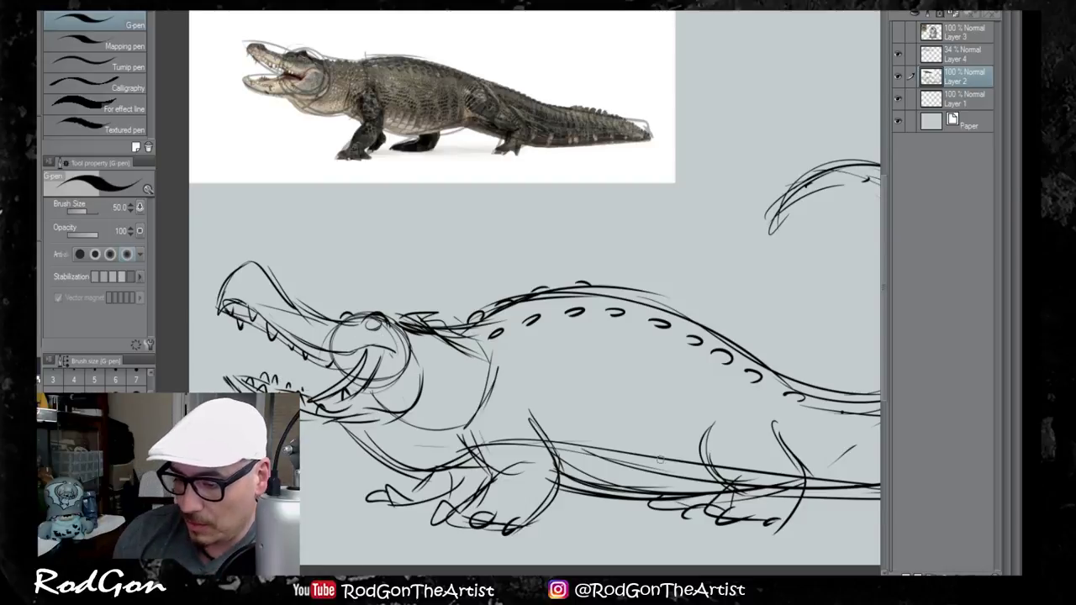
# Step: Lower the sketch layer's opacity to 20% and add a new layer above it for inking
pyautogui.scroll(-1, 661, 450)
pyautogui.moveTo(707, 446); pyautogui.dragTo(649, 434)
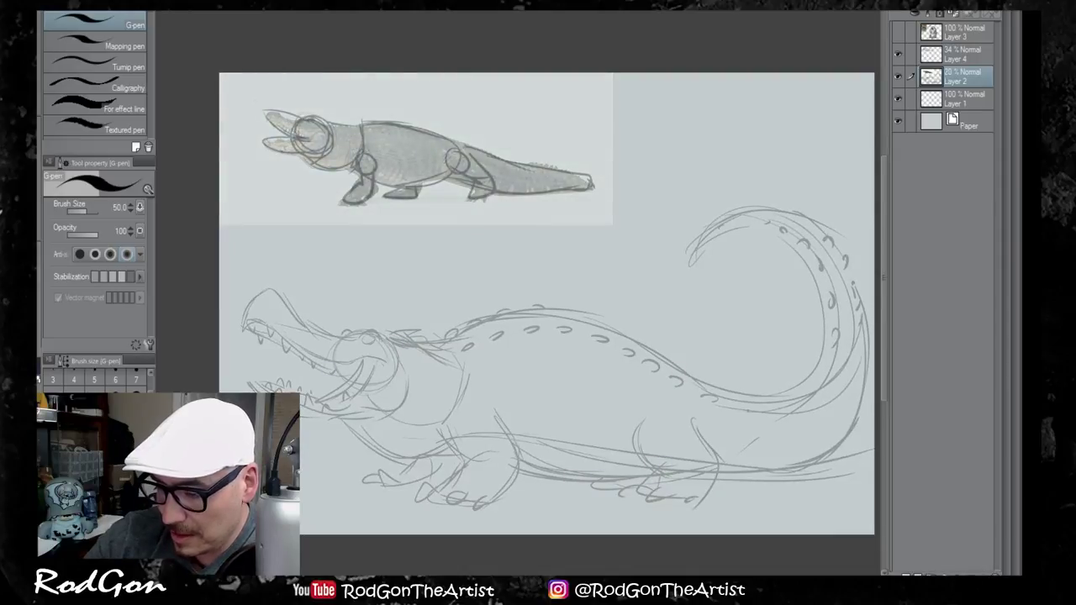
pyautogui.hotkey('ctrl', 'shift', 'n')
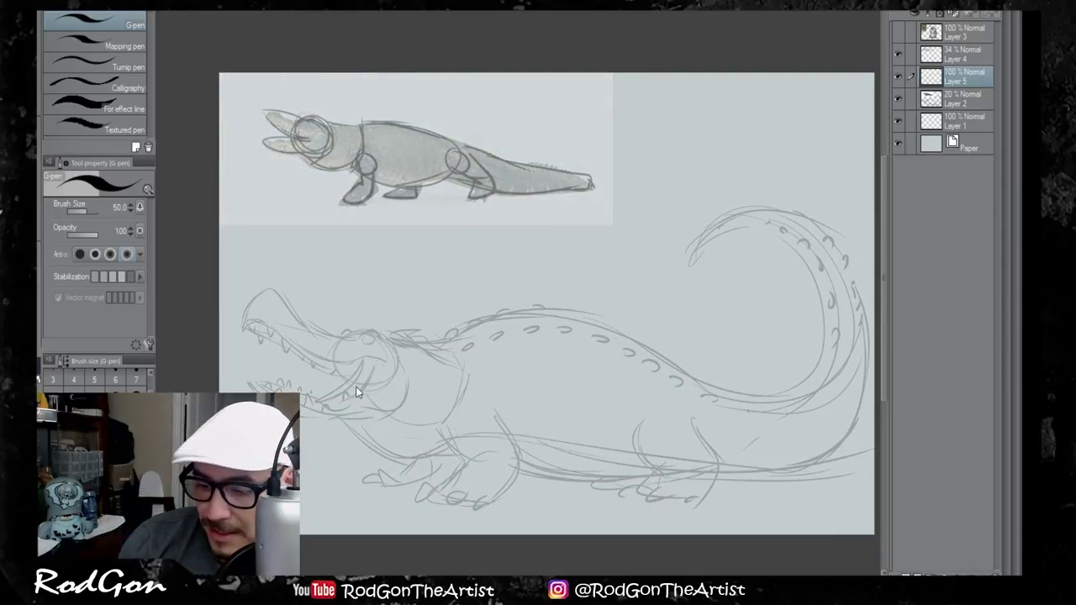
# Step: Set the G-pen brush size to 30 and ink the top of the snout, the nostril, the brow bumps and the eye
pyautogui.scroll(1, 361, 382)
pyautogui.moveTo(358, 369); pyautogui.dragTo(443, 393)
pyautogui.scroll(2, 451, 370)
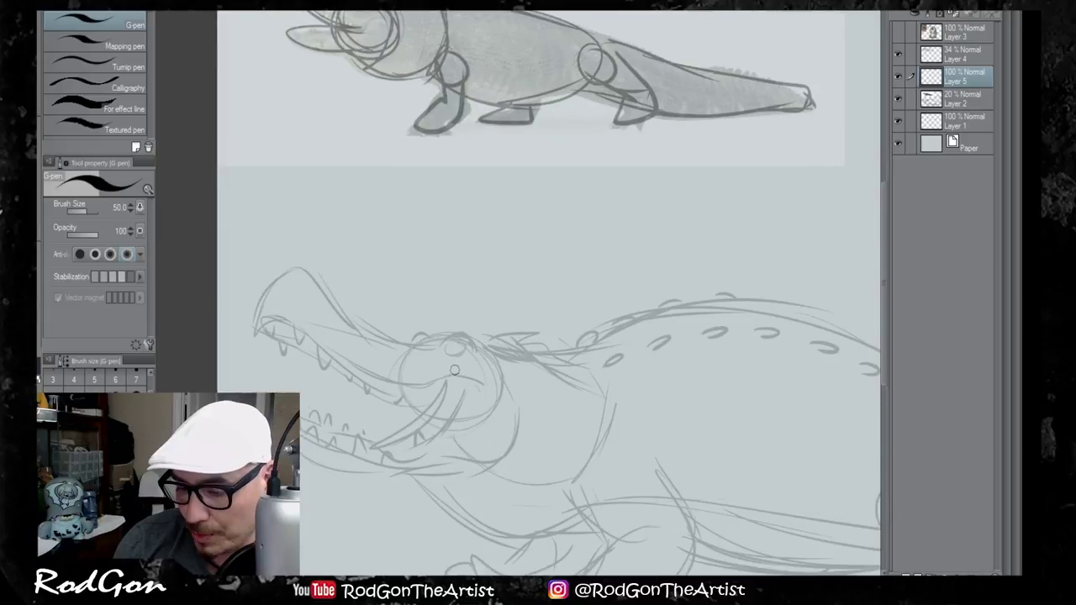
pyautogui.scroll(-2, 318, 273)
pyautogui.scroll(-1, 411, 319)
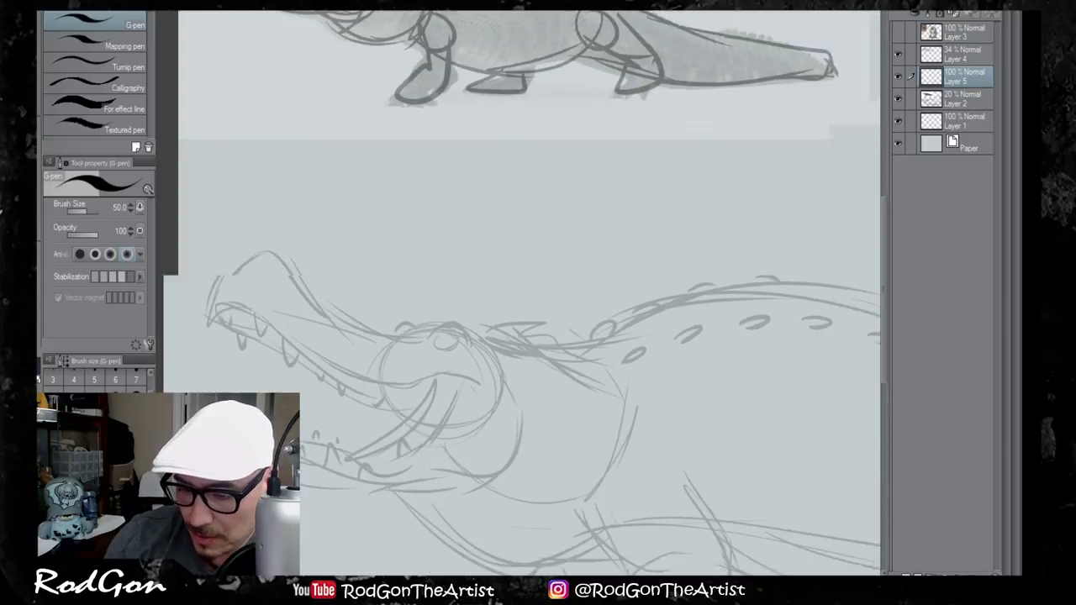
pyautogui.scroll(2, 411, 324)
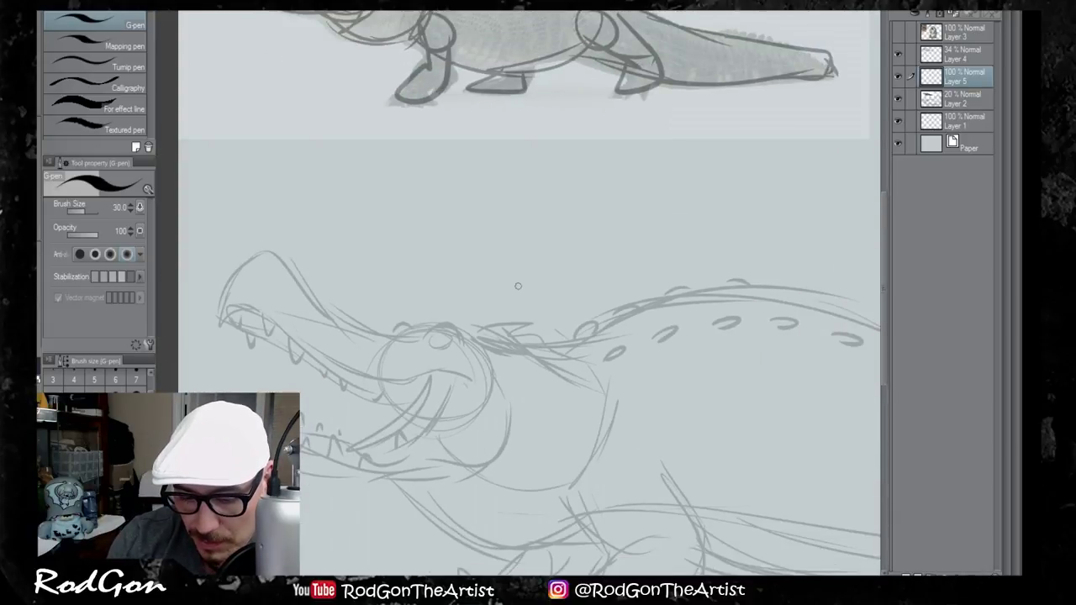
pyautogui.moveTo(254, 254); pyautogui.dragTo(223, 327)
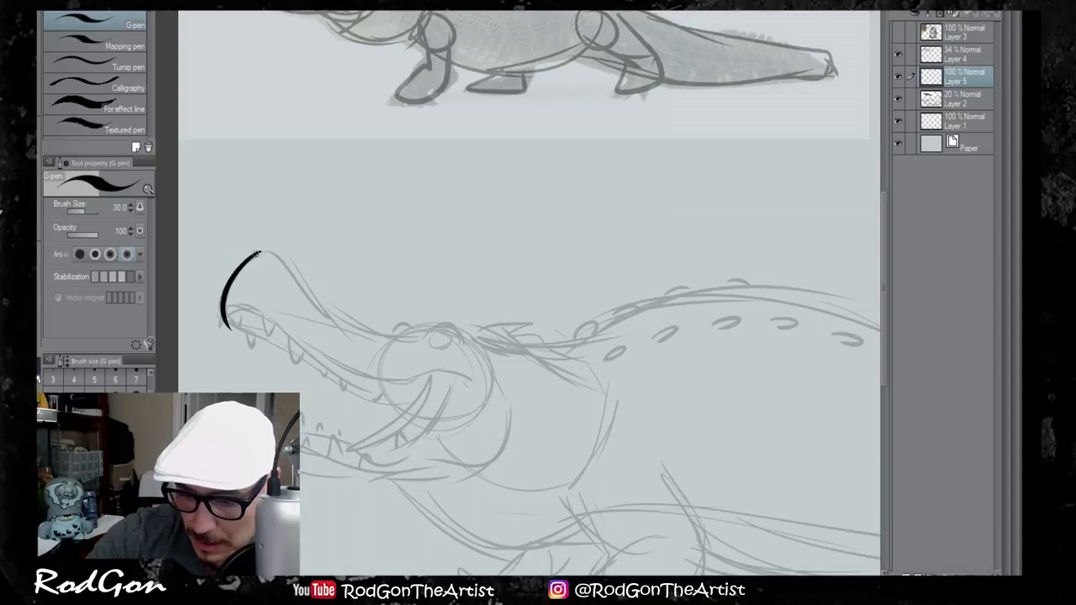
pyautogui.moveTo(254, 253)
pyautogui.mouseDown()
pyautogui.moveTo(265, 248)
pyautogui.moveTo(298, 286)
pyautogui.mouseUp()
pyautogui.scroll(-2, 432, 449)
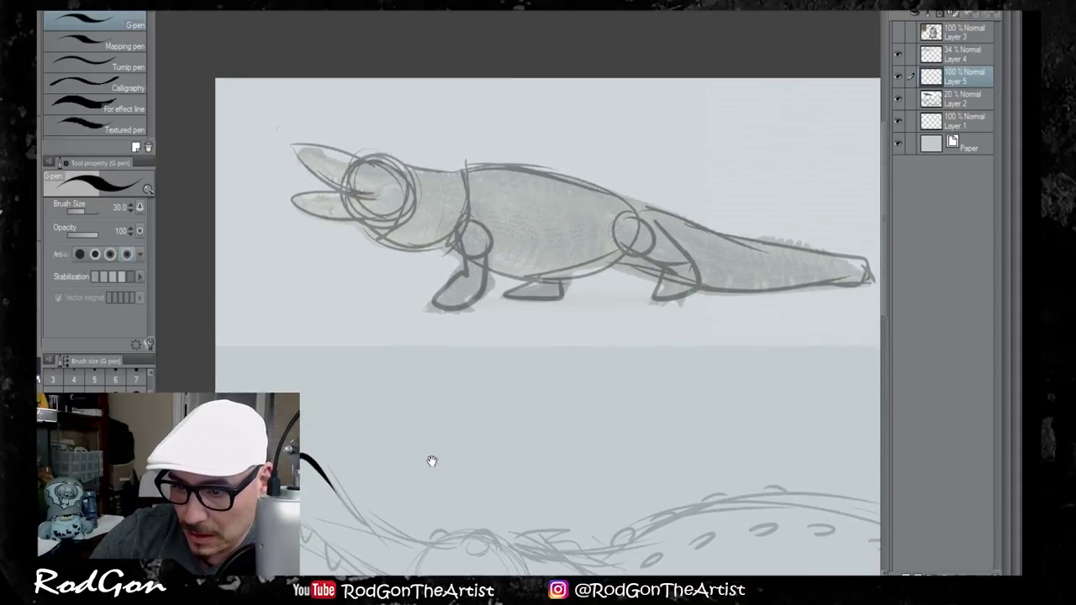
pyautogui.scroll(2, 412, 379)
pyautogui.moveTo(294, 332)
pyautogui.mouseDown()
pyautogui.moveTo(301, 350)
pyautogui.moveTo(358, 383)
pyautogui.moveTo(476, 395)
pyautogui.moveTo(404, 393)
pyautogui.moveTo(423, 385)
pyautogui.moveTo(445, 409)
pyautogui.moveTo(466, 411)
pyautogui.mouseUp()
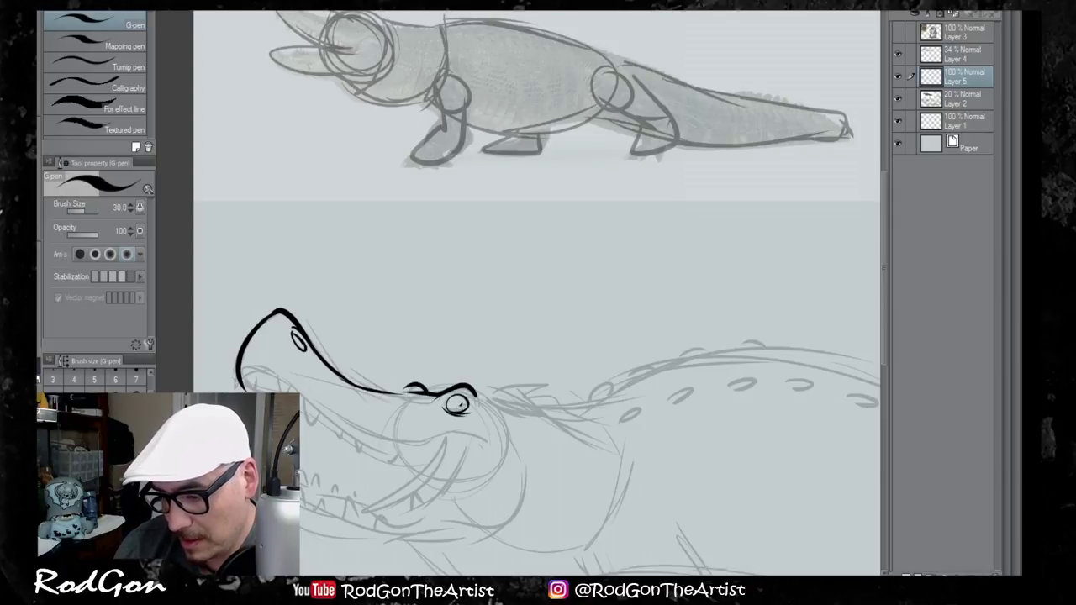
# Step: Ink the alligator's top contour from behind the brow along the neck and back into the tail's upward curve
pyautogui.moveTo(510, 448); pyautogui.dragTo(473, 412)
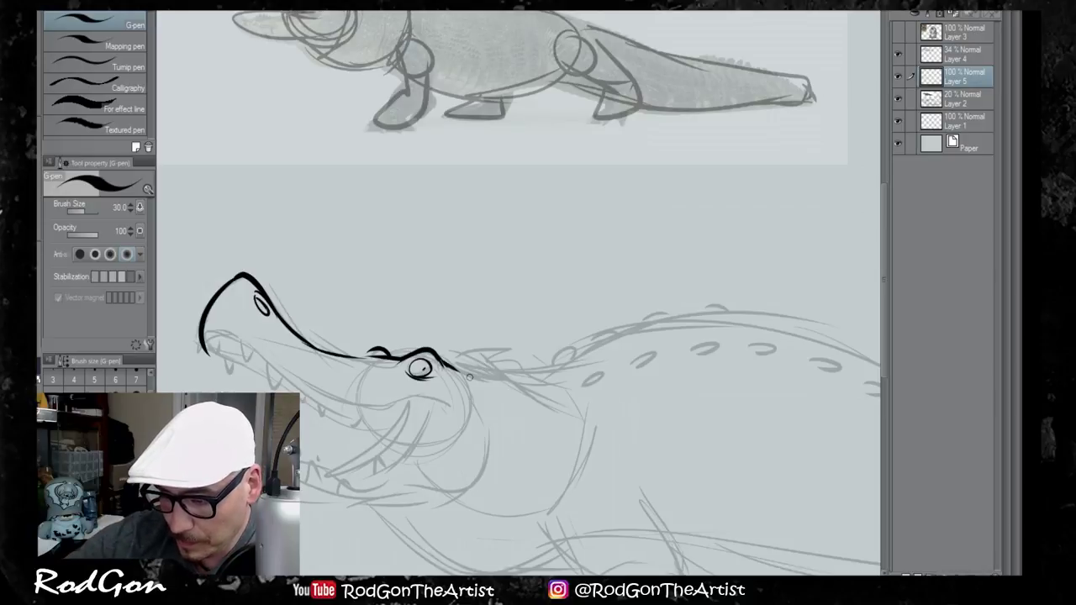
pyautogui.moveTo(533, 456); pyautogui.dragTo(527, 503)
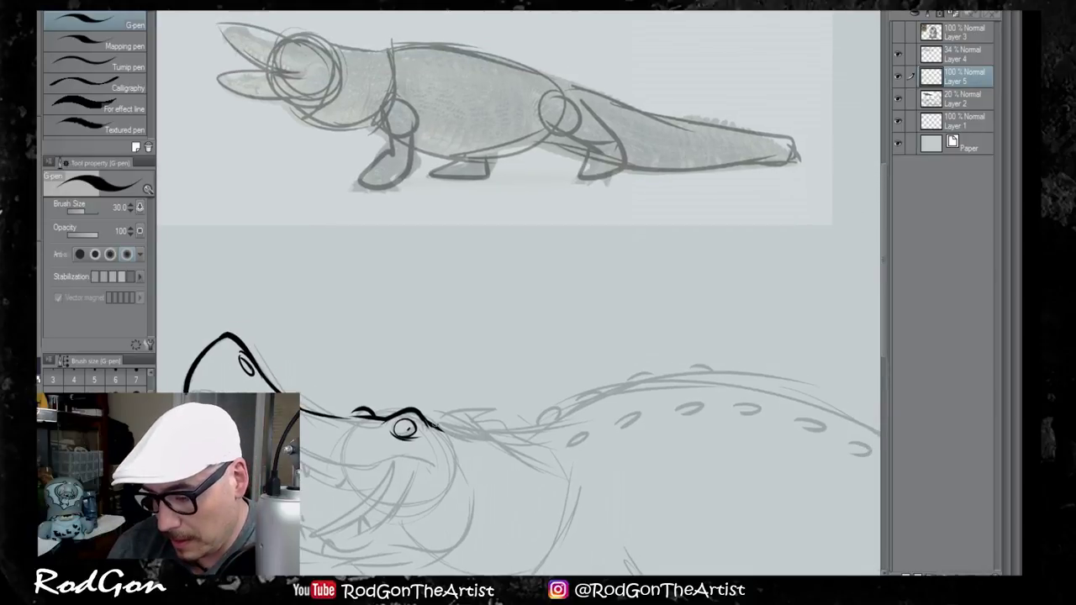
pyautogui.moveTo(432, 424)
pyautogui.mouseDown()
pyautogui.moveTo(543, 437)
pyautogui.moveTo(646, 397)
pyautogui.mouseUp()
pyautogui.moveTo(626, 471); pyautogui.dragTo(447, 373)
pyautogui.moveTo(385, 327); pyautogui.dragTo(779, 390)
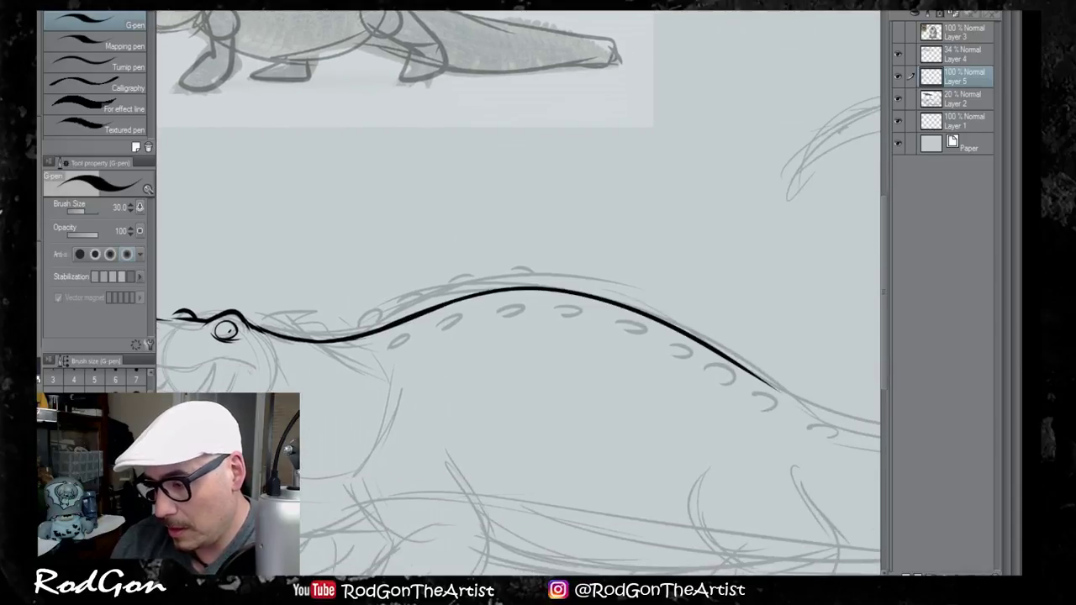
pyautogui.moveTo(749, 456)
pyautogui.mouseDown()
pyautogui.moveTo(528, 437)
pyautogui.moveTo(451, 418)
pyautogui.mouseUp()
pyautogui.moveTo(400, 307)
pyautogui.mouseDown()
pyautogui.moveTo(430, 323)
pyautogui.moveTo(762, 211)
pyautogui.mouseUp()
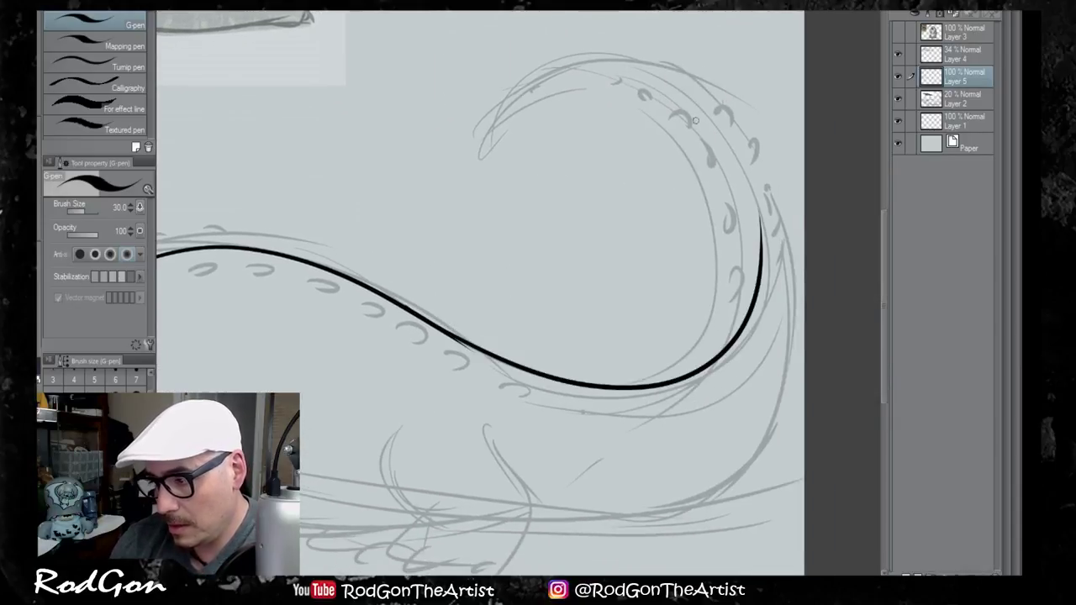
# Step: Ink the rear edge of the jaw behind the eye and the curved fold on the neck
pyautogui.moveTo(406, 451); pyautogui.dragTo(711, 367)
pyautogui.moveTo(410, 374); pyautogui.dragTo(521, 445)
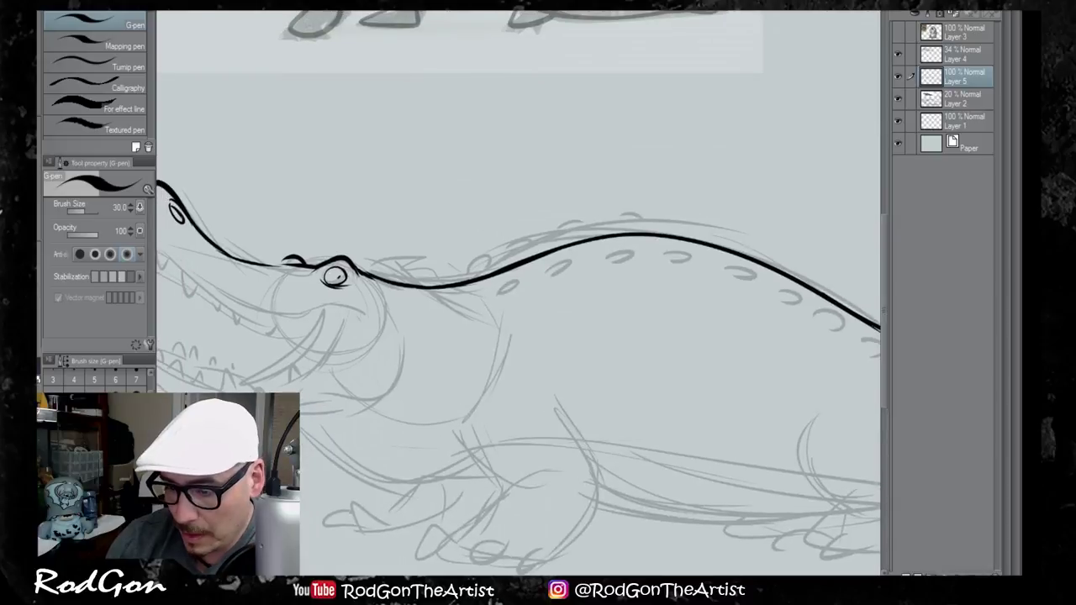
pyautogui.moveTo(487, 314); pyautogui.dragTo(471, 386)
pyautogui.moveTo(488, 350); pyautogui.dragTo(471, 386)
pyautogui.moveTo(391, 385); pyautogui.dragTo(501, 424)
pyautogui.moveTo(487, 338); pyautogui.dragTo(493, 425)
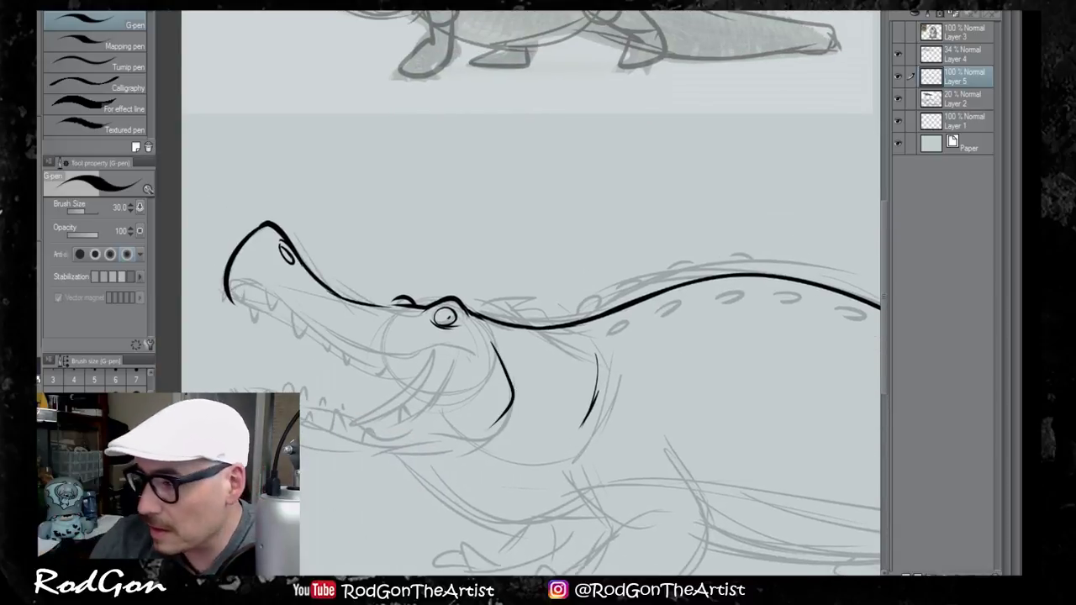
# Step: Ink the wavy mouth line along both jaws and the underside of the lower jaw
pyautogui.moveTo(568, 216)
pyautogui.mouseDown()
pyautogui.moveTo(603, 314)
pyautogui.moveTo(607, 285)
pyautogui.mouseUp()
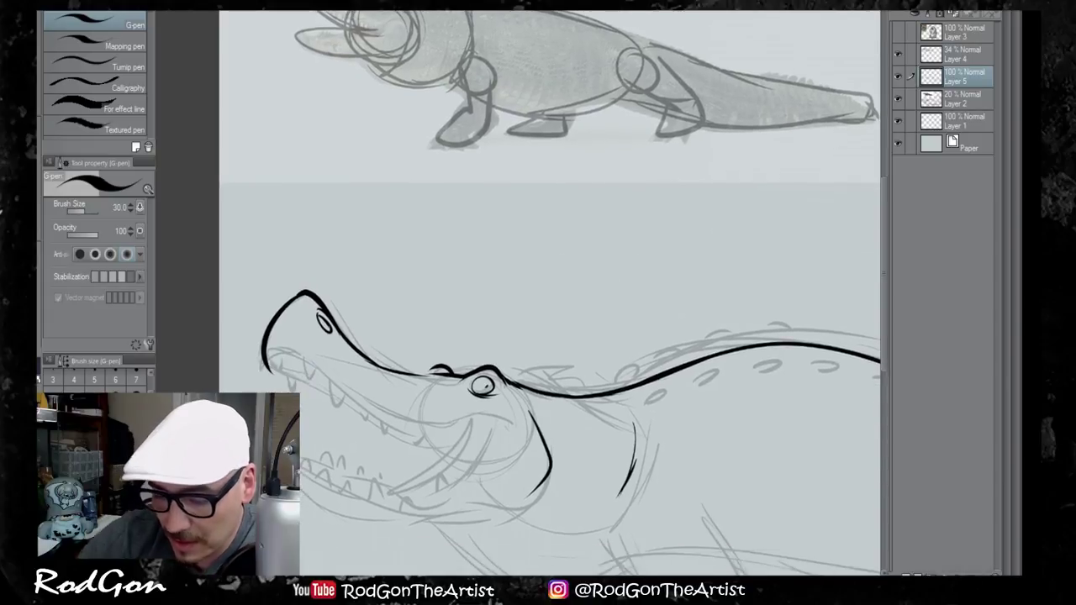
pyautogui.moveTo(272, 348)
pyautogui.mouseDown()
pyautogui.moveTo(397, 422)
pyautogui.moveTo(510, 418)
pyautogui.moveTo(380, 486)
pyautogui.moveTo(309, 467)
pyautogui.mouseUp()
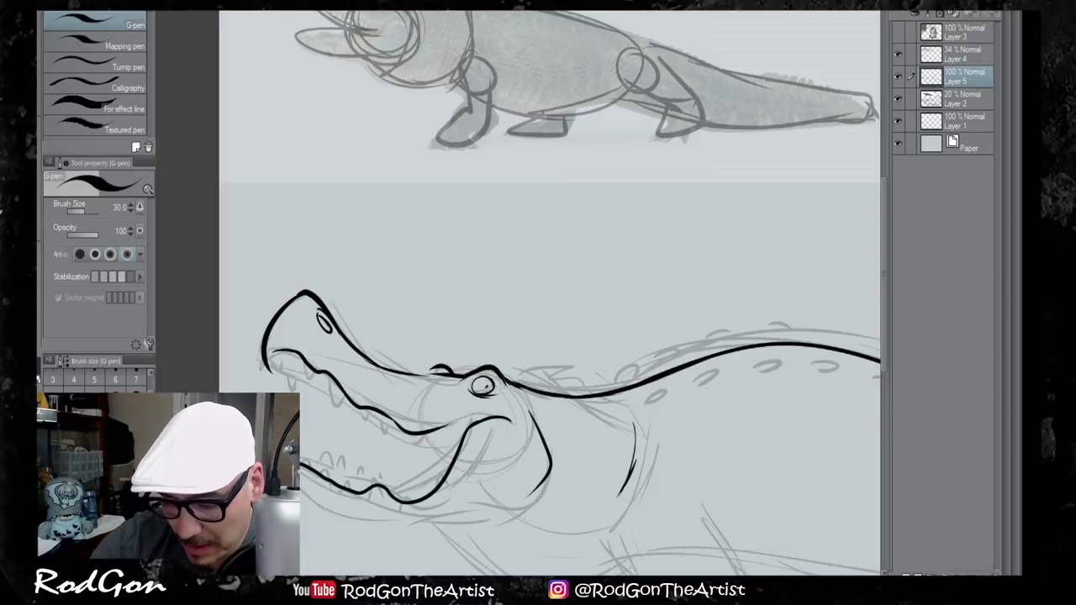
pyautogui.moveTo(375, 534); pyautogui.dragTo(421, 465)
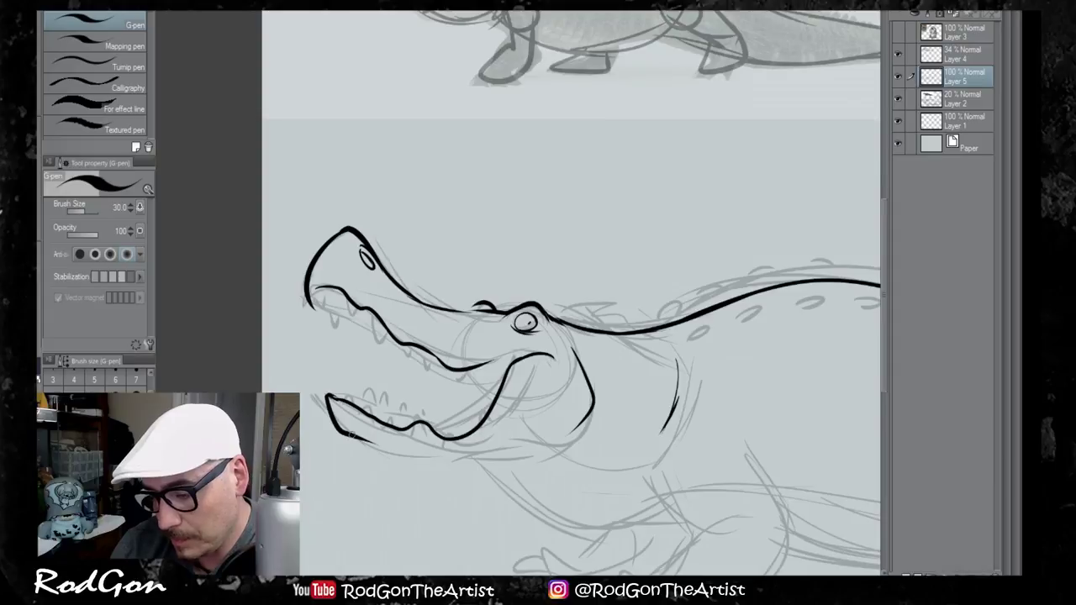
pyautogui.moveTo(351, 434); pyautogui.dragTo(511, 465)
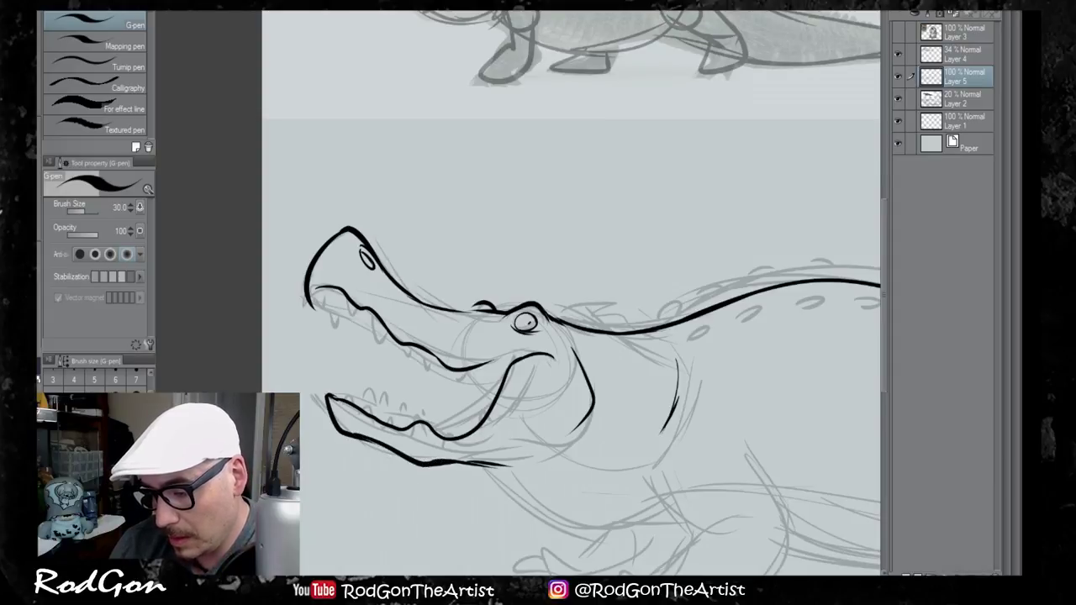
# Step: Extend the rear jaw line slightly and ink the throat curve from under the lower jaw to the chest
pyautogui.moveTo(579, 427)
pyautogui.mouseDown()
pyautogui.moveTo(548, 447)
pyautogui.moveTo(530, 381)
pyautogui.moveTo(522, 418)
pyautogui.moveTo(534, 429)
pyautogui.mouseUp()
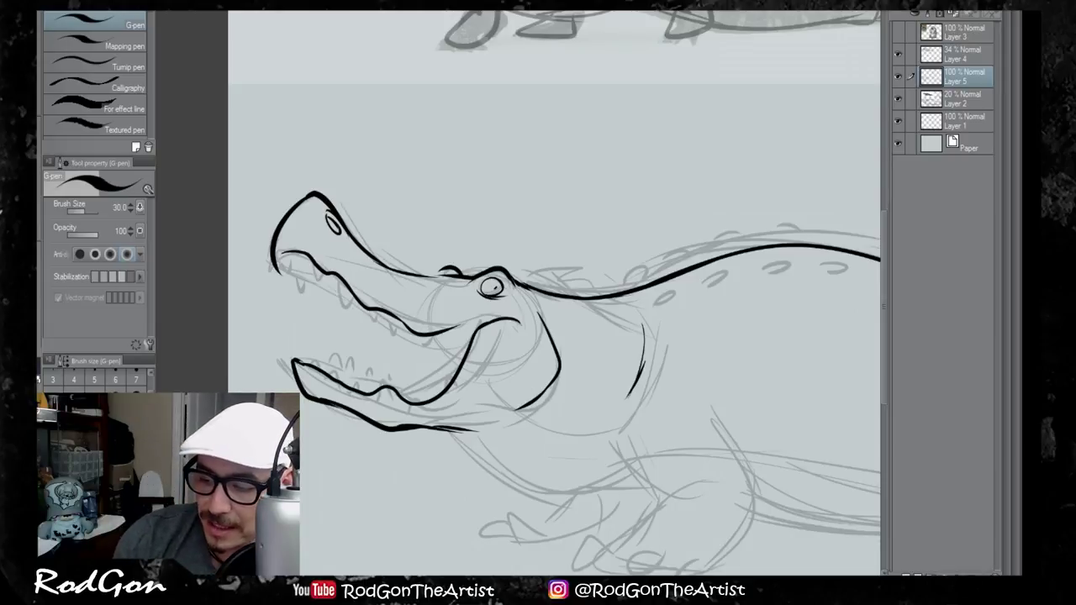
pyautogui.moveTo(527, 406); pyautogui.dragTo(437, 434)
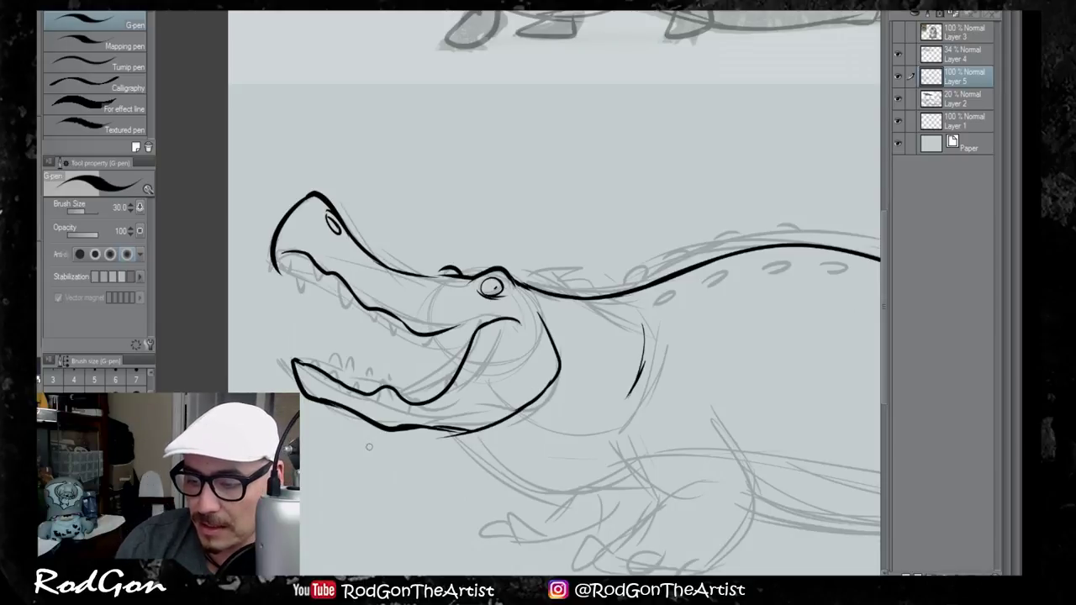
pyautogui.hotkey('ctrl', 'z')
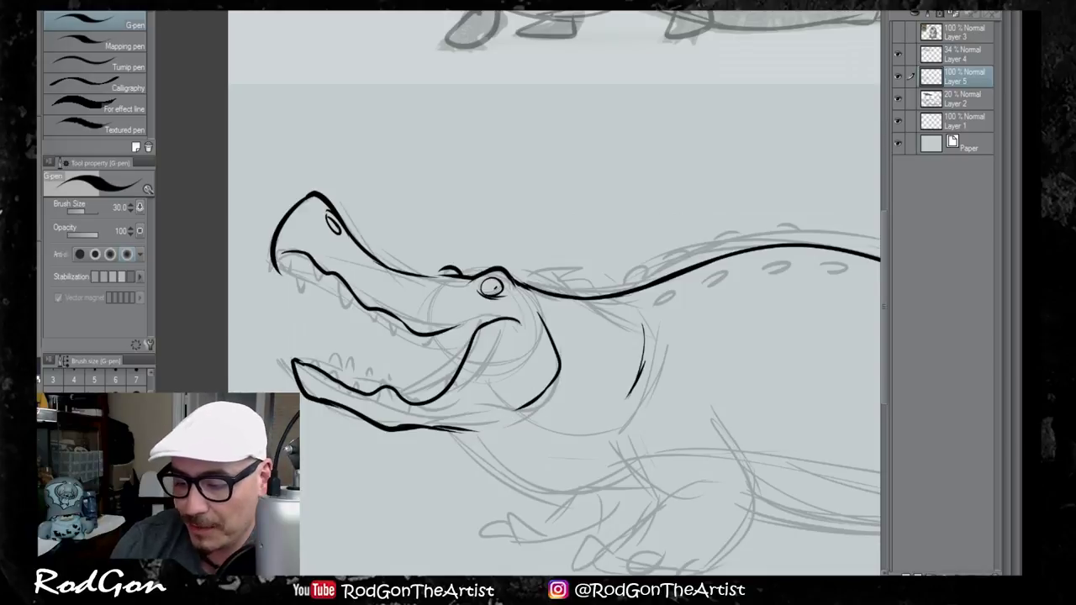
pyautogui.moveTo(454, 428)
pyautogui.mouseDown()
pyautogui.moveTo(573, 499)
pyautogui.moveTo(647, 471)
pyautogui.mouseUp()
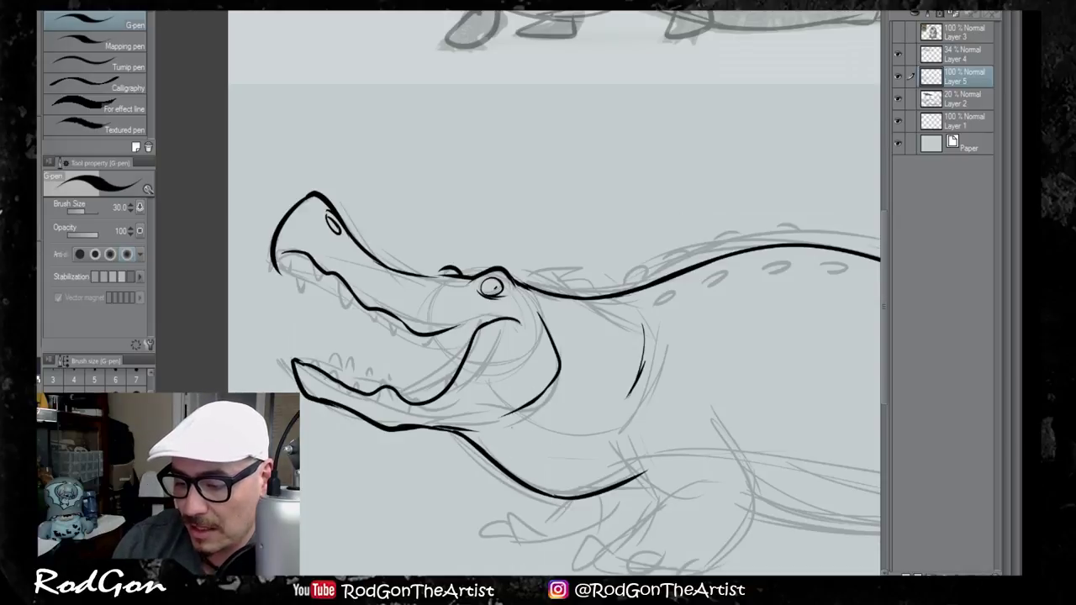
# Step: Ink the pointed teeth along the upper jaw, from the mouth corner to the snout tip
pyautogui.moveTo(539, 298)
pyautogui.mouseDown()
pyautogui.moveTo(534, 498)
pyautogui.moveTo(604, 375)
pyautogui.mouseUp()
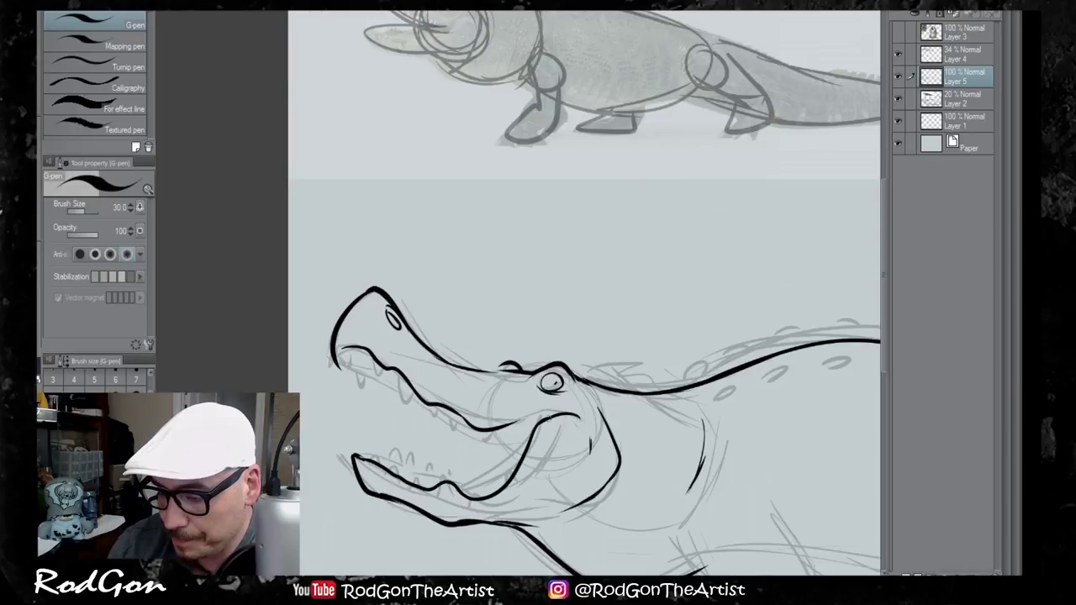
pyautogui.moveTo(560, 414); pyautogui.dragTo(506, 427)
pyautogui.moveTo(373, 358)
pyautogui.mouseDown()
pyautogui.moveTo(377, 379)
pyautogui.moveTo(457, 432)
pyautogui.mouseUp()
pyautogui.moveTo(469, 426)
pyautogui.mouseDown()
pyautogui.moveTo(476, 446)
pyautogui.moveTo(514, 442)
pyautogui.mouseUp()
pyautogui.moveTo(526, 425); pyautogui.dragTo(529, 433)
pyautogui.moveTo(357, 350); pyautogui.dragTo(368, 387)
pyautogui.moveTo(368, 383); pyautogui.dragTo(385, 392)
pyautogui.moveTo(383, 389); pyautogui.dragTo(406, 408)
pyautogui.moveTo(403, 407)
pyautogui.mouseDown()
pyautogui.moveTo(409, 394)
pyautogui.moveTo(399, 398)
pyautogui.mouseUp()
pyautogui.moveTo(409, 403)
pyautogui.mouseDown()
pyautogui.moveTo(467, 423)
pyautogui.moveTo(472, 437)
pyautogui.mouseUp()
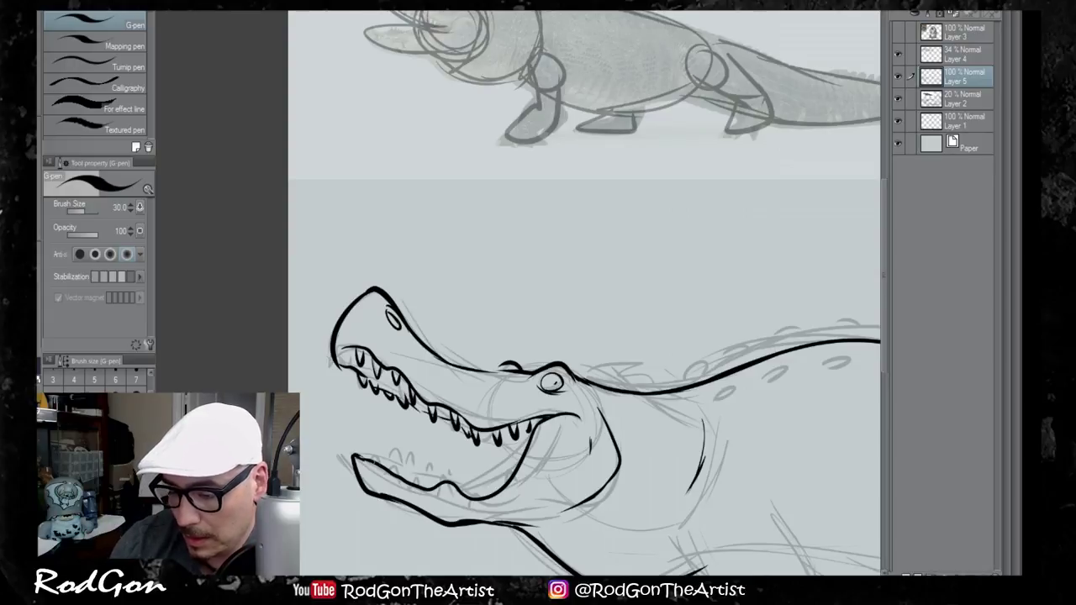
# Step: Ink the lower teeth and tongue line, and fill the back of the open mouth with black
pyautogui.moveTo(388, 459); pyautogui.dragTo(395, 473)
pyautogui.moveTo(402, 467)
pyautogui.mouseDown()
pyautogui.moveTo(412, 484)
pyautogui.moveTo(479, 495)
pyautogui.mouseUp()
pyautogui.moveTo(494, 472); pyautogui.dragTo(499, 492)
pyautogui.moveTo(518, 453)
pyautogui.mouseDown()
pyautogui.moveTo(465, 471)
pyautogui.moveTo(480, 448)
pyautogui.moveTo(448, 474)
pyautogui.moveTo(417, 461)
pyautogui.mouseUp()
pyautogui.moveTo(427, 450)
pyautogui.mouseDown()
pyautogui.moveTo(433, 464)
pyautogui.moveTo(474, 459)
pyautogui.moveTo(497, 450)
pyautogui.moveTo(507, 429)
pyautogui.moveTo(521, 447)
pyautogui.moveTo(543, 420)
pyautogui.mouseUp()
# Step: Add small skin marks below the eye and a cluster of rounded scales on the rear cheek
pyautogui.moveTo(590, 451)
pyautogui.mouseDown()
pyautogui.moveTo(593, 423)
pyautogui.moveTo(559, 468)
pyautogui.moveTo(530, 426)
pyautogui.mouseUp()
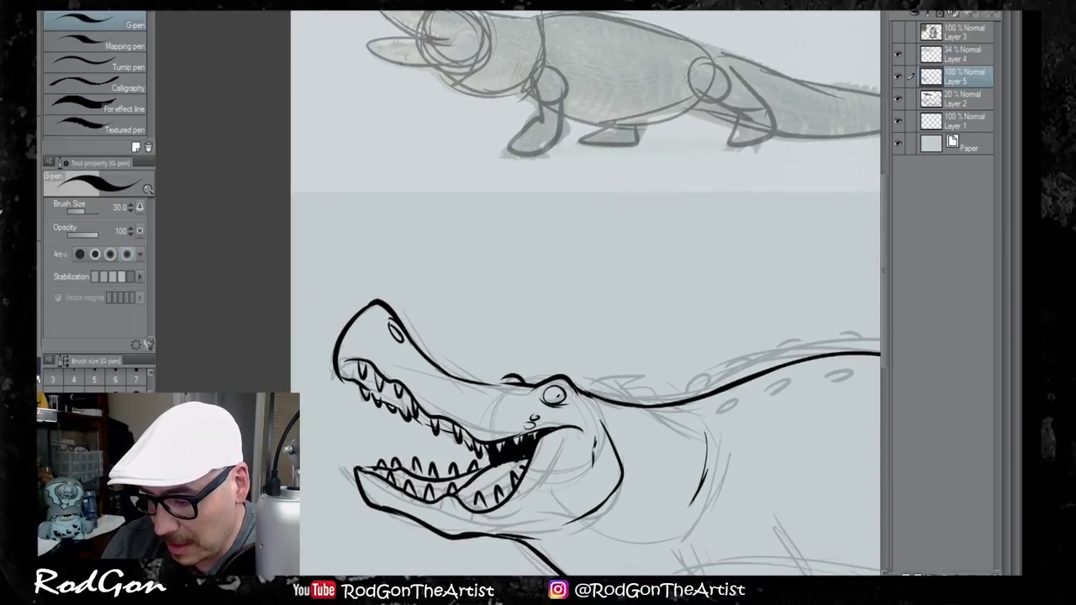
pyautogui.moveTo(593, 452)
pyautogui.mouseDown()
pyautogui.moveTo(580, 476)
pyautogui.moveTo(592, 480)
pyautogui.moveTo(605, 449)
pyautogui.moveTo(594, 462)
pyautogui.mouseUp()
pyautogui.moveTo(614, 415)
pyautogui.mouseDown()
pyautogui.moveTo(612, 457)
pyautogui.moveTo(580, 465)
pyautogui.moveTo(573, 487)
pyautogui.mouseUp()
pyautogui.moveTo(511, 348); pyautogui.dragTo(526, 347)
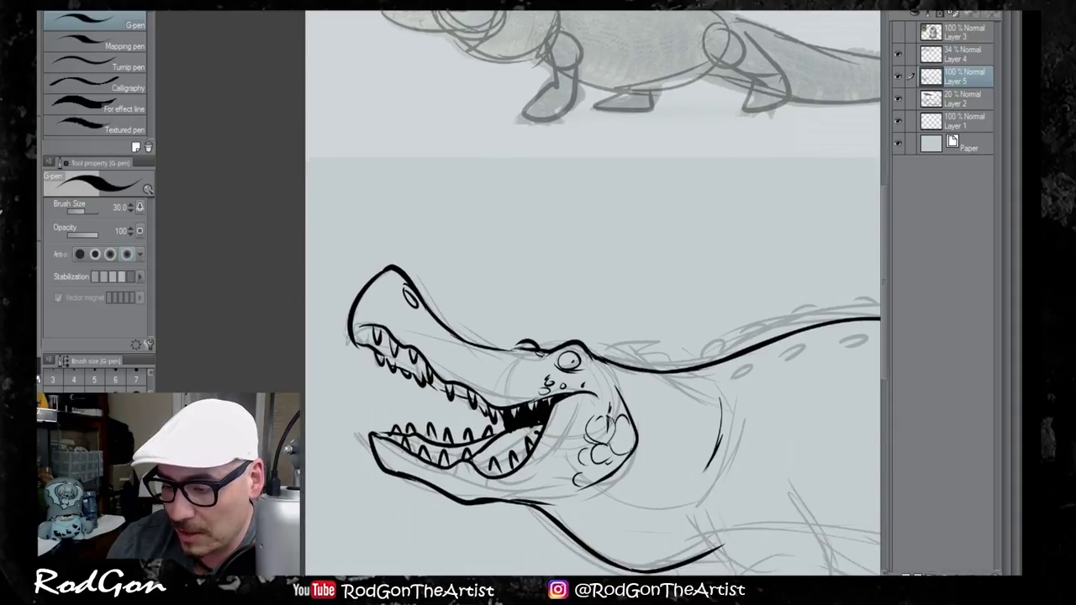
# Step: Add small bumps along the snout and in front of the eye, and hatch the inside of the lower jaw
pyautogui.moveTo(433, 316); pyautogui.dragTo(463, 346)
pyautogui.moveTo(474, 348)
pyautogui.mouseDown()
pyautogui.moveTo(511, 354)
pyautogui.moveTo(518, 375)
pyautogui.mouseUp()
pyautogui.moveTo(525, 366); pyautogui.dragTo(532, 369)
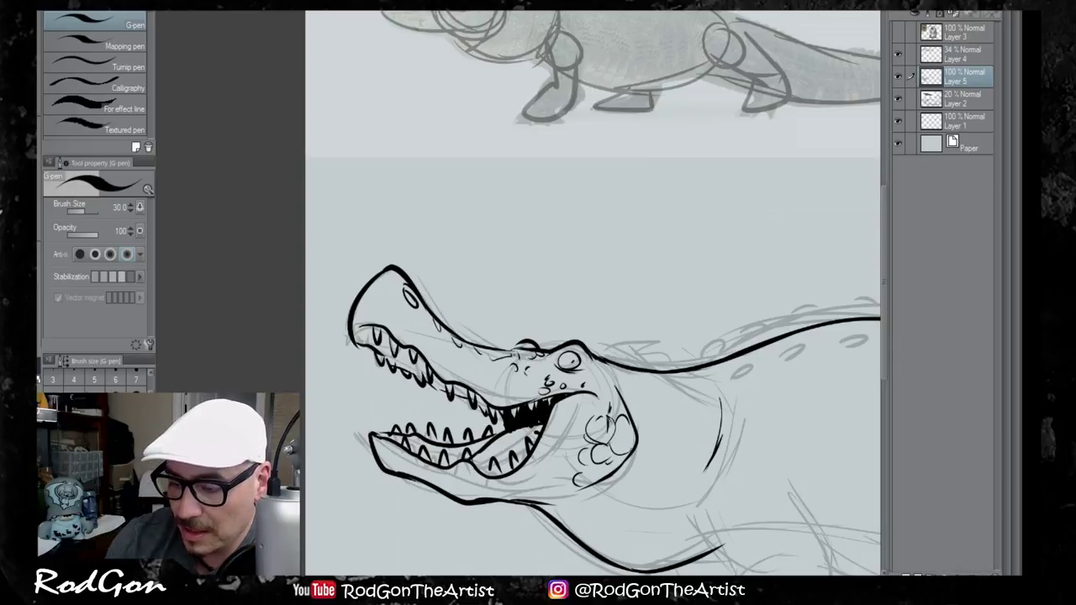
pyautogui.moveTo(396, 447); pyautogui.dragTo(403, 453)
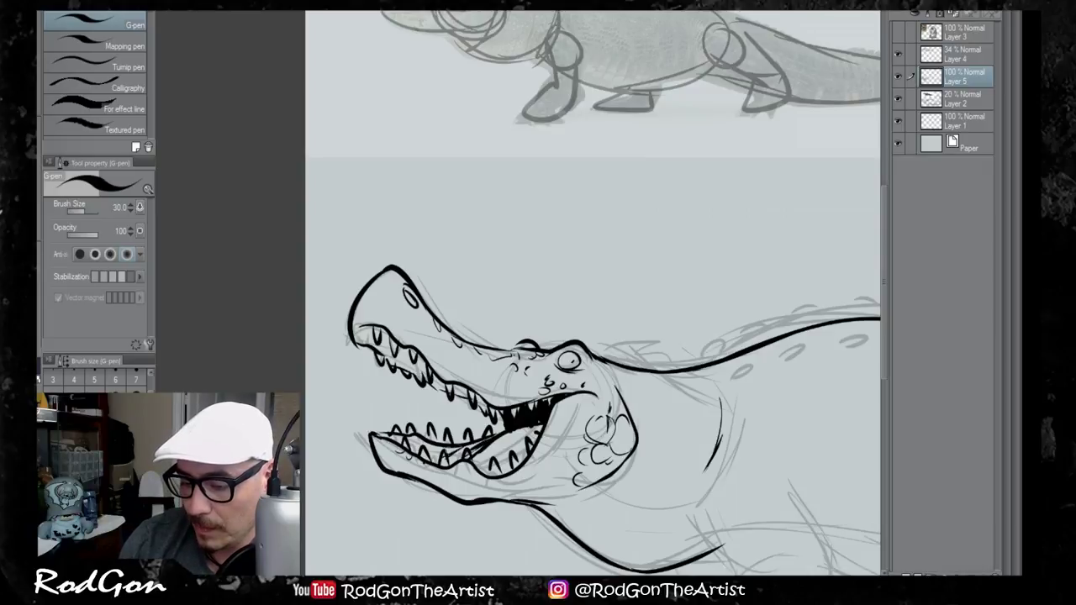
pyautogui.moveTo(458, 447); pyautogui.dragTo(409, 438)
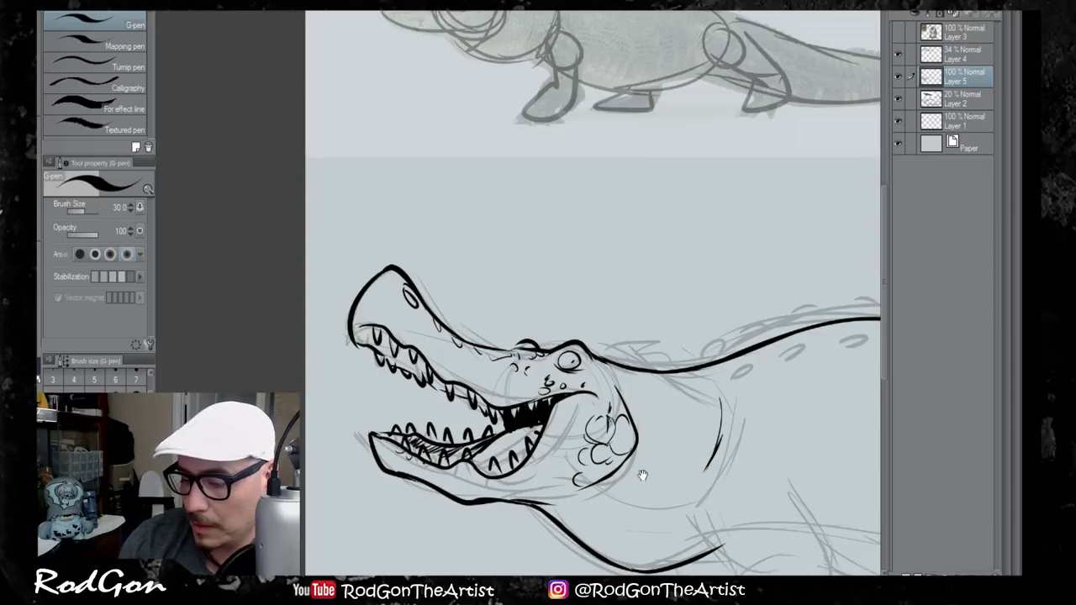
# Step: Ink the row of small rounded scales just below the contour of the neck and upper back
pyautogui.moveTo(642, 476); pyautogui.dragTo(430, 368)
pyautogui.moveTo(478, 395); pyautogui.dragTo(465, 464)
pyautogui.moveTo(417, 340); pyautogui.dragTo(480, 334)
pyautogui.moveTo(506, 328)
pyautogui.mouseDown()
pyautogui.moveTo(498, 336)
pyautogui.moveTo(519, 325)
pyautogui.mouseUp()
pyautogui.moveTo(544, 318); pyautogui.dragTo(564, 306)
pyautogui.moveTo(580, 304); pyautogui.dragTo(600, 294)
pyautogui.moveTo(621, 295); pyautogui.dragTo(627, 301)
pyautogui.moveTo(659, 297); pyautogui.dragTo(666, 302)
# Step: Continue the row of rounded scales along the lower back and around the base of the curled tail
pyautogui.moveTo(731, 330)
pyautogui.mouseDown()
pyautogui.moveTo(661, 336)
pyautogui.moveTo(631, 326)
pyautogui.mouseUp()
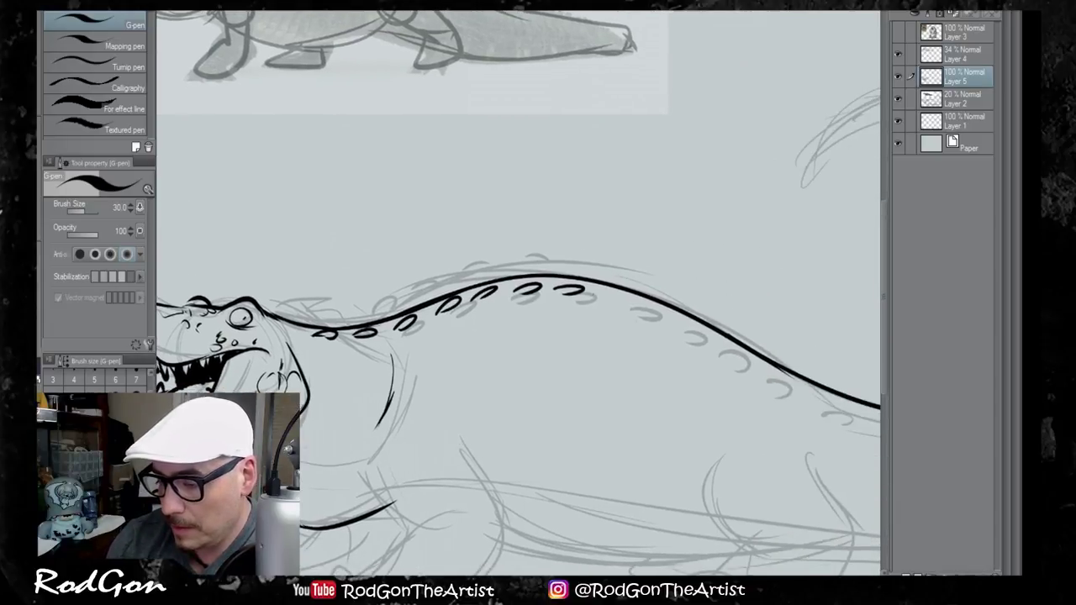
pyautogui.moveTo(598, 294); pyautogui.dragTo(684, 331)
pyautogui.moveTo(733, 366)
pyautogui.mouseDown()
pyautogui.moveTo(645, 350)
pyautogui.moveTo(641, 332)
pyautogui.moveTo(721, 377)
pyautogui.moveTo(713, 392)
pyautogui.moveTo(645, 366)
pyautogui.moveTo(706, 389)
pyautogui.moveTo(655, 385)
pyautogui.mouseUp()
pyautogui.moveTo(626, 383)
pyautogui.mouseDown()
pyautogui.moveTo(691, 384)
pyautogui.moveTo(740, 367)
pyautogui.moveTo(789, 324)
pyautogui.moveTo(811, 271)
pyautogui.mouseUp()
pyautogui.moveTo(807, 267); pyautogui.dragTo(814, 253)
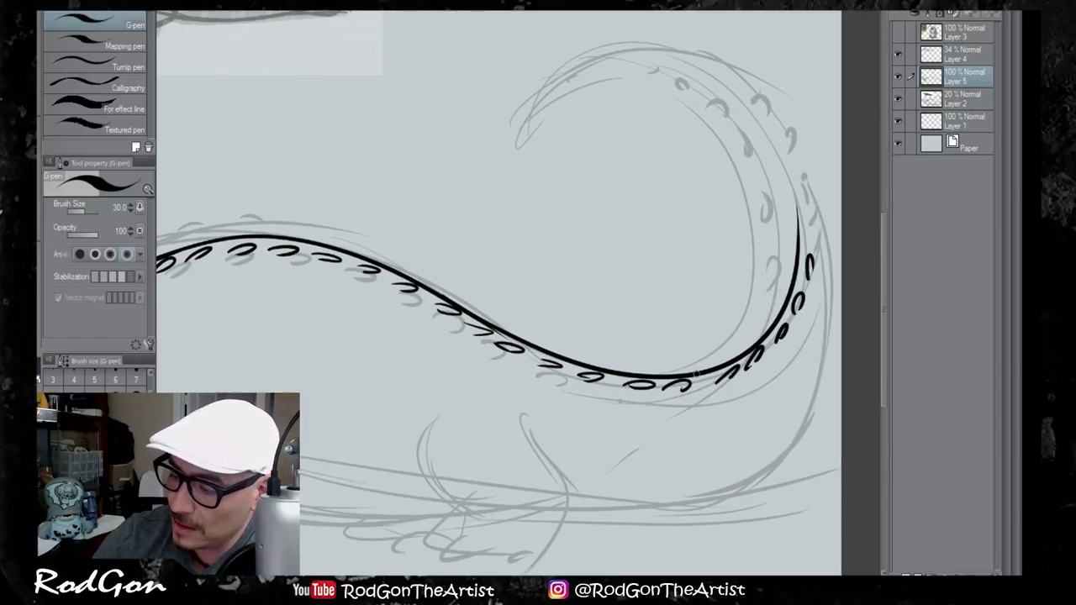
# Step: Ink the inner and outer edges of the curled tail end and a row of small scales between them
pyautogui.moveTo(698, 372)
pyautogui.mouseDown()
pyautogui.moveTo(755, 308)
pyautogui.moveTo(525, 120)
pyautogui.moveTo(761, 94)
pyautogui.mouseUp()
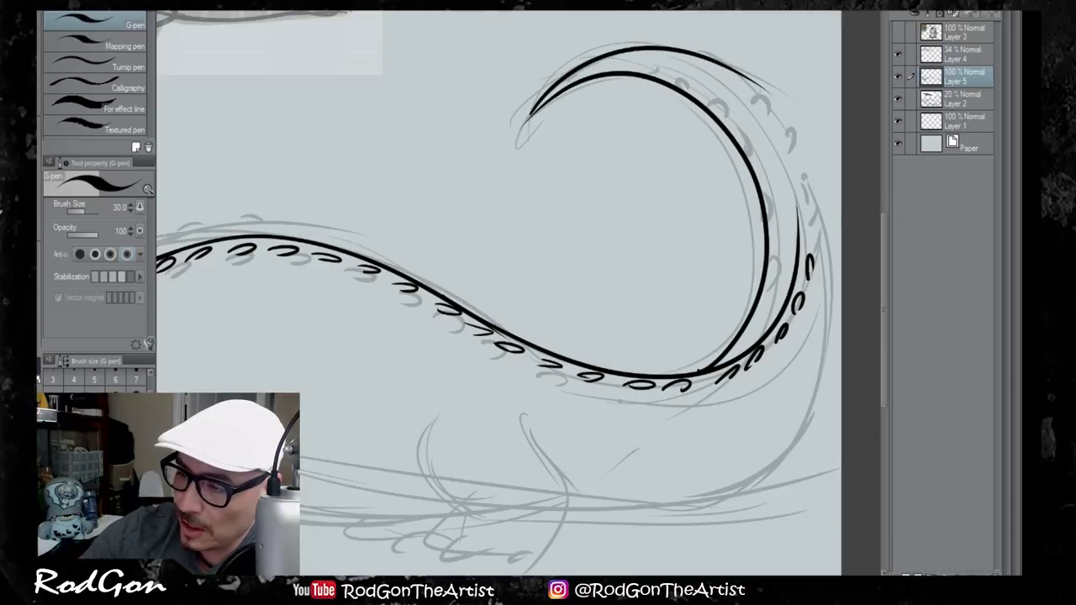
pyautogui.moveTo(710, 57)
pyautogui.mouseDown()
pyautogui.moveTo(769, 110)
pyautogui.moveTo(826, 321)
pyautogui.moveTo(771, 297)
pyautogui.moveTo(782, 252)
pyautogui.moveTo(771, 163)
pyautogui.mouseUp()
pyautogui.moveTo(756, 148); pyautogui.dragTo(744, 129)
pyautogui.moveTo(736, 120); pyautogui.dragTo(719, 99)
pyautogui.moveTo(707, 89); pyautogui.dragTo(668, 65)
pyautogui.moveTo(654, 62)
pyautogui.mouseDown()
pyautogui.moveTo(574, 75)
pyautogui.moveTo(580, 66)
pyautogui.mouseUp()
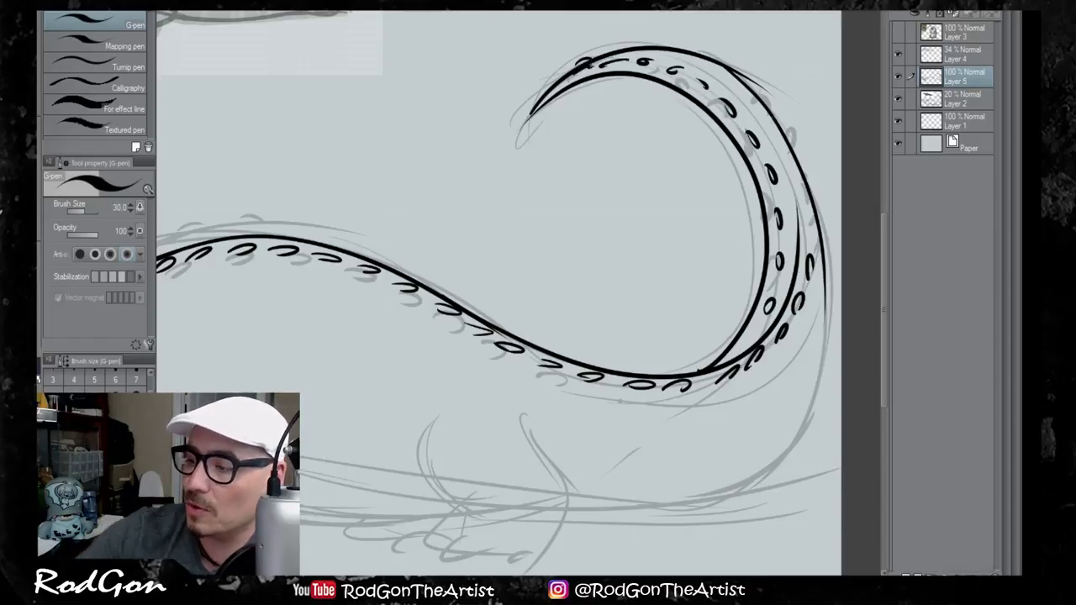
# Step: Add small raised bumps along the outer edge of the curled tail
pyautogui.moveTo(768, 109); pyautogui.dragTo(824, 233)
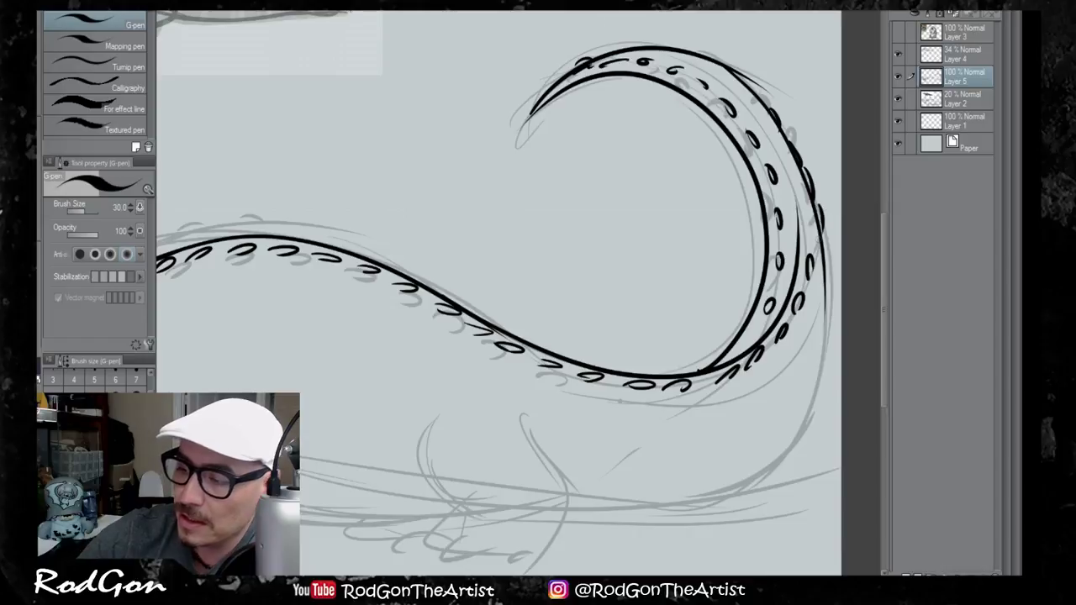
pyautogui.moveTo(746, 79); pyautogui.dragTo(693, 45)
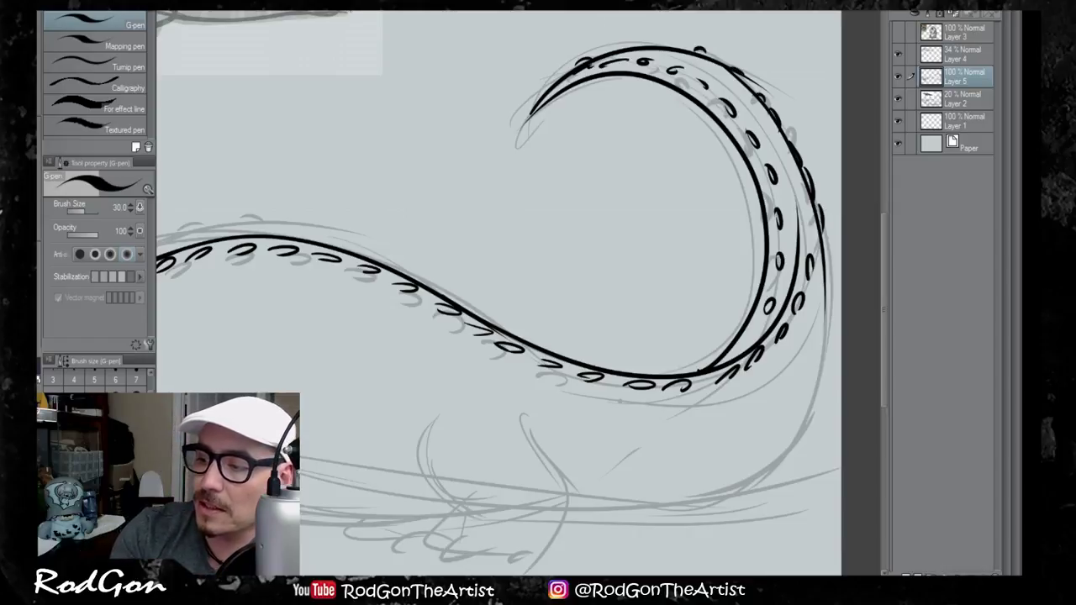
pyautogui.moveTo(619, 44); pyautogui.dragTo(644, 51)
# Step: Draw thin cross lines between the scales across the width of the curled tail
pyautogui.moveTo(658, 66)
pyautogui.mouseDown()
pyautogui.moveTo(693, 55)
pyautogui.moveTo(762, 90)
pyautogui.mouseUp()
pyautogui.moveTo(752, 132); pyautogui.dragTo(779, 129)
pyautogui.moveTo(773, 172); pyautogui.dragTo(796, 159)
pyautogui.moveTo(795, 209); pyautogui.dragTo(810, 200)
pyautogui.moveTo(781, 254); pyautogui.dragTo(813, 236)
pyautogui.moveTo(771, 286); pyautogui.dragTo(794, 276)
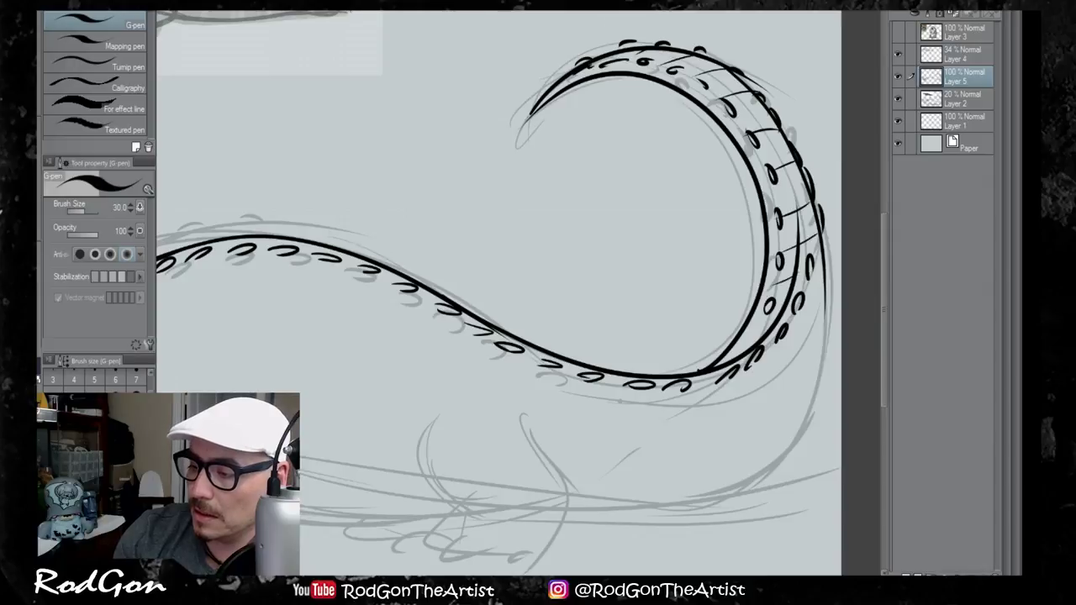
pyautogui.moveTo(753, 319); pyautogui.dragTo(780, 309)
pyautogui.moveTo(730, 352); pyautogui.dragTo(758, 336)
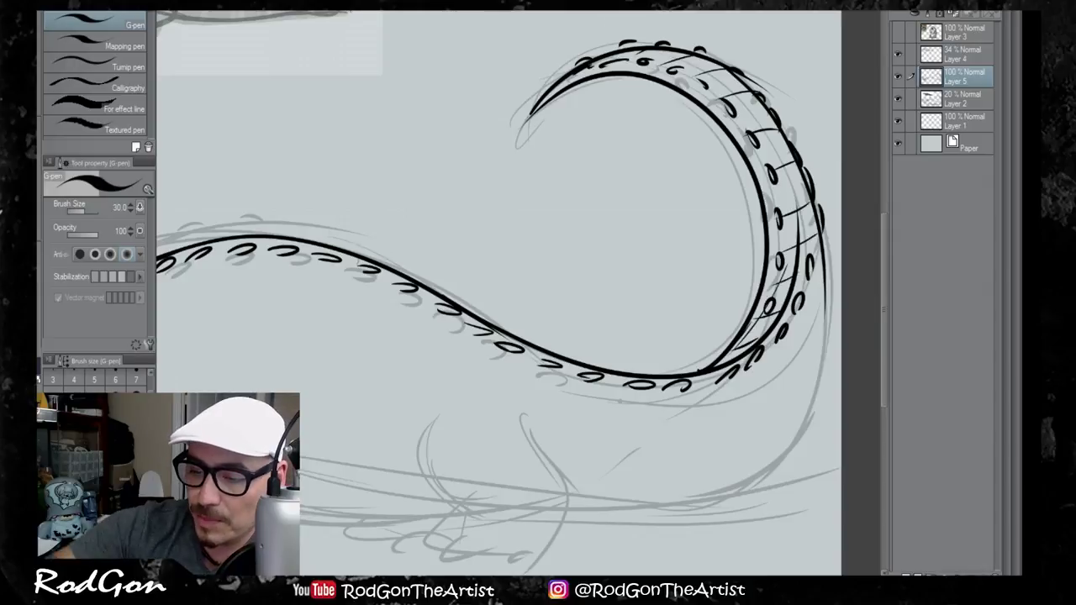
# Step: Ink a row of bumps on top of the back and a thin line beneath the row of scales toward the tail
pyautogui.moveTo(158, 273)
pyautogui.mouseDown()
pyautogui.moveTo(257, 298)
pyautogui.moveTo(441, 300)
pyautogui.mouseUp()
pyautogui.moveTo(344, 315); pyautogui.dragTo(398, 310)
pyautogui.moveTo(426, 297); pyautogui.dragTo(436, 291)
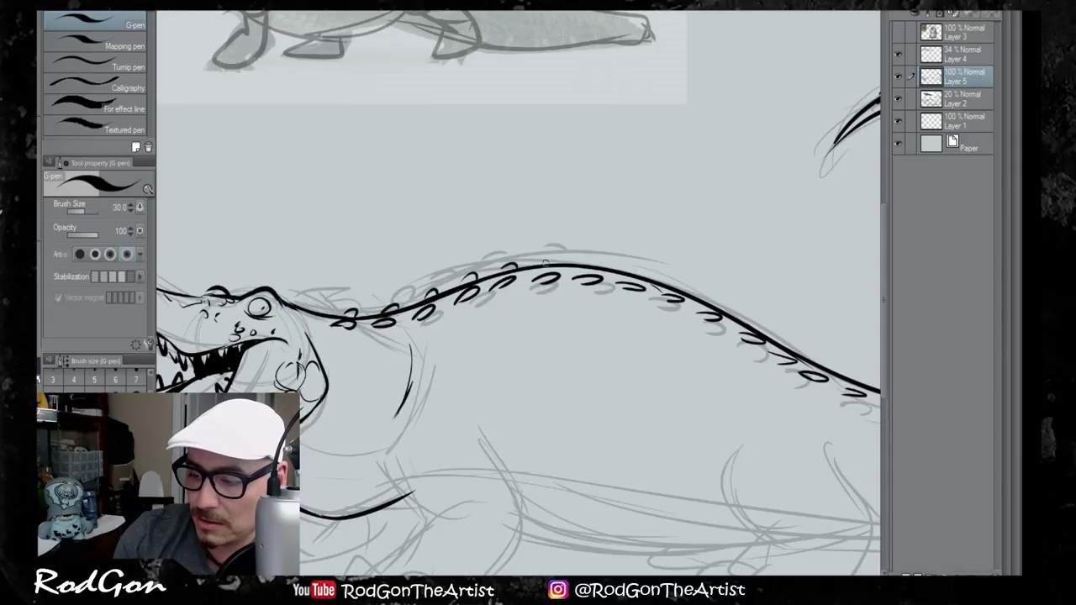
pyautogui.moveTo(544, 264); pyautogui.dragTo(567, 256)
pyautogui.moveTo(587, 265)
pyautogui.mouseDown()
pyautogui.moveTo(603, 258)
pyautogui.moveTo(688, 282)
pyautogui.mouseUp()
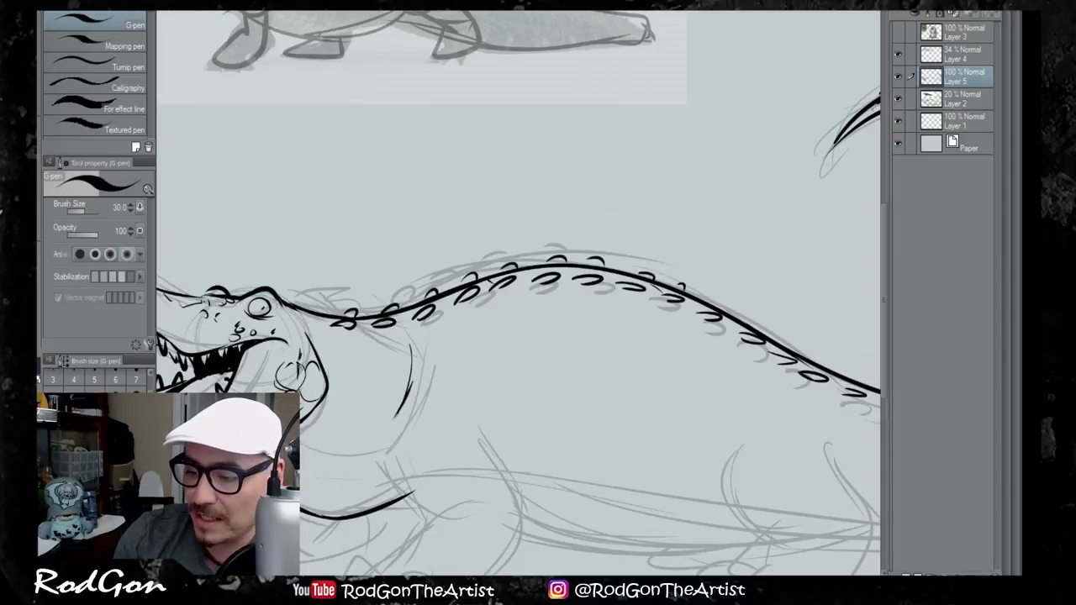
pyautogui.moveTo(306, 318)
pyautogui.mouseDown()
pyautogui.moveTo(403, 335)
pyautogui.moveTo(600, 296)
pyautogui.mouseUp()
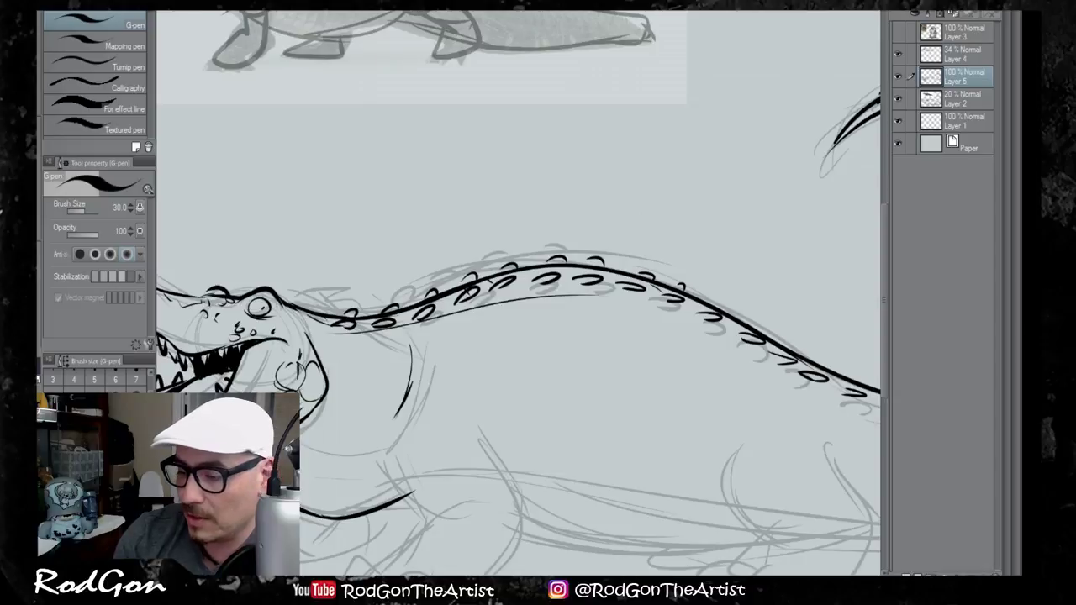
pyautogui.moveTo(687, 413); pyautogui.dragTo(470, 352)
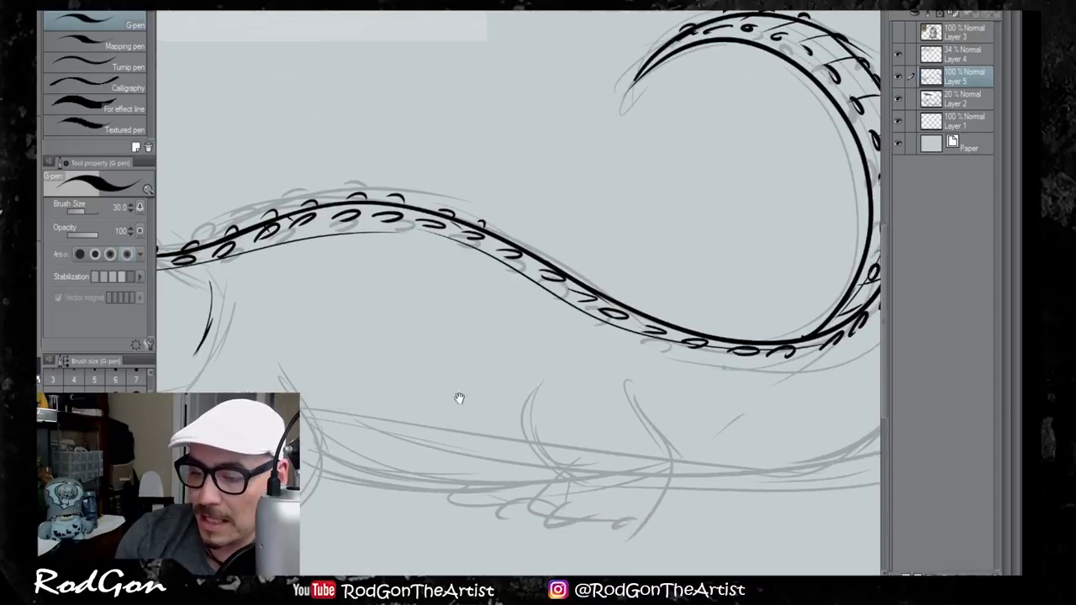
# Step: Ink the outline of the near front leg, the shoulder curve and a thin neck fold running from the jaw
pyautogui.moveTo(456, 396); pyautogui.dragTo(708, 336)
pyautogui.moveTo(453, 349); pyautogui.dragTo(484, 401)
pyautogui.moveTo(527, 372)
pyautogui.mouseDown()
pyautogui.moveTo(477, 392)
pyautogui.moveTo(426, 436)
pyautogui.mouseUp()
pyautogui.moveTo(538, 316); pyautogui.dragTo(514, 466)
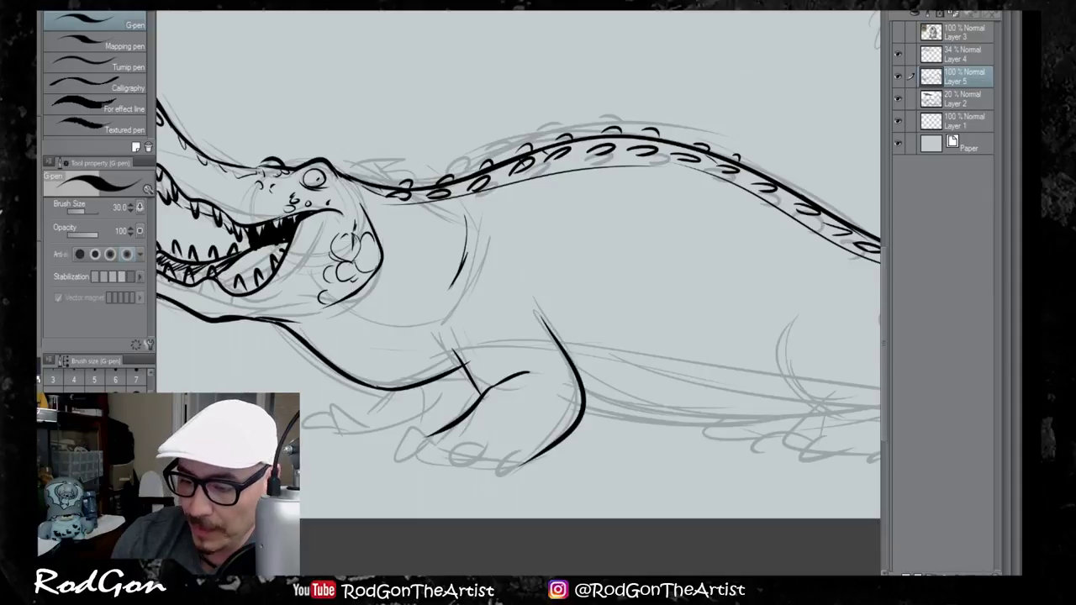
pyautogui.moveTo(452, 298); pyautogui.dragTo(418, 353)
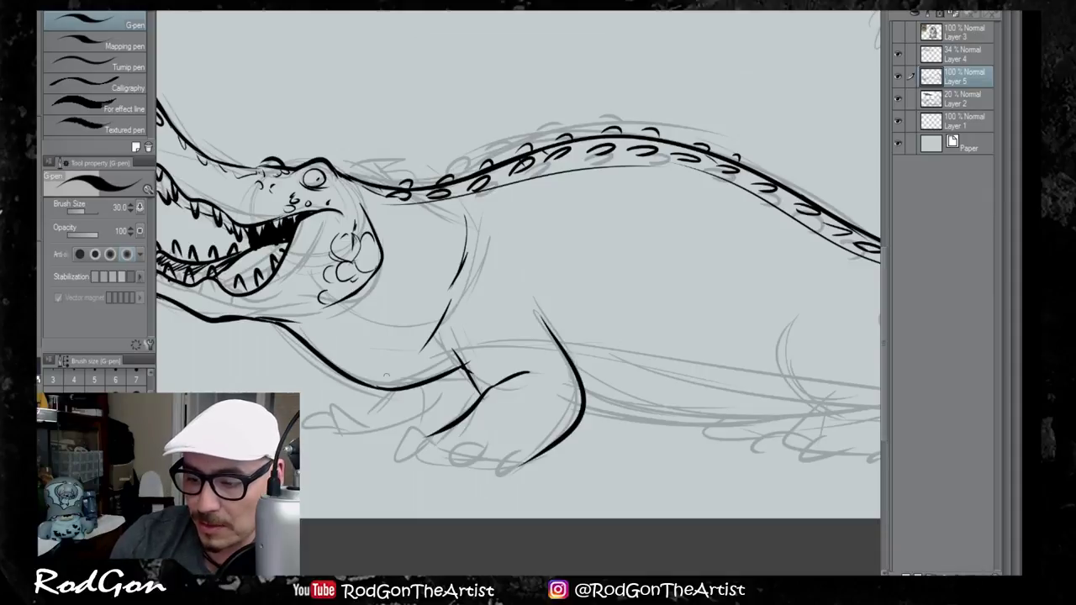
pyautogui.moveTo(378, 285); pyautogui.dragTo(437, 322)
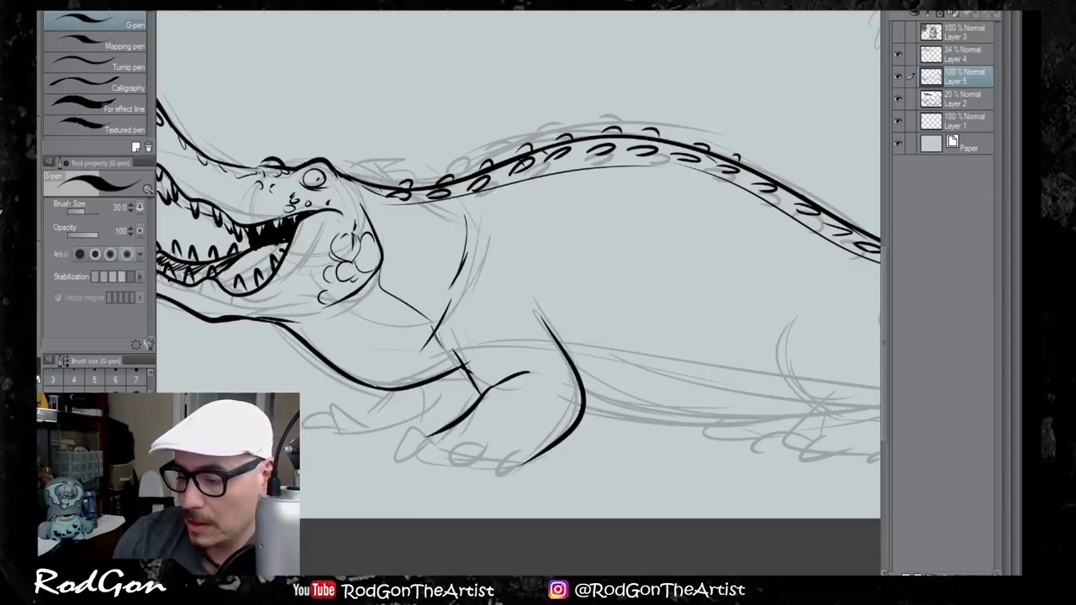
# Step: Ink the belly line, both sides of the hind leg and the long underside curve of the tail
pyautogui.moveTo(594, 439); pyautogui.dragTo(426, 409)
pyautogui.moveTo(622, 301)
pyautogui.mouseDown()
pyautogui.moveTo(677, 381)
pyautogui.moveTo(632, 397)
pyautogui.mouseUp()
pyautogui.moveTo(716, 286)
pyautogui.mouseDown()
pyautogui.moveTo(743, 329)
pyautogui.moveTo(715, 442)
pyautogui.mouseUp()
pyautogui.moveTo(416, 380)
pyautogui.mouseDown()
pyautogui.moveTo(459, 397)
pyautogui.moveTo(622, 392)
pyautogui.moveTo(593, 390)
pyautogui.mouseUp()
pyautogui.moveTo(730, 437); pyautogui.dragTo(394, 432)
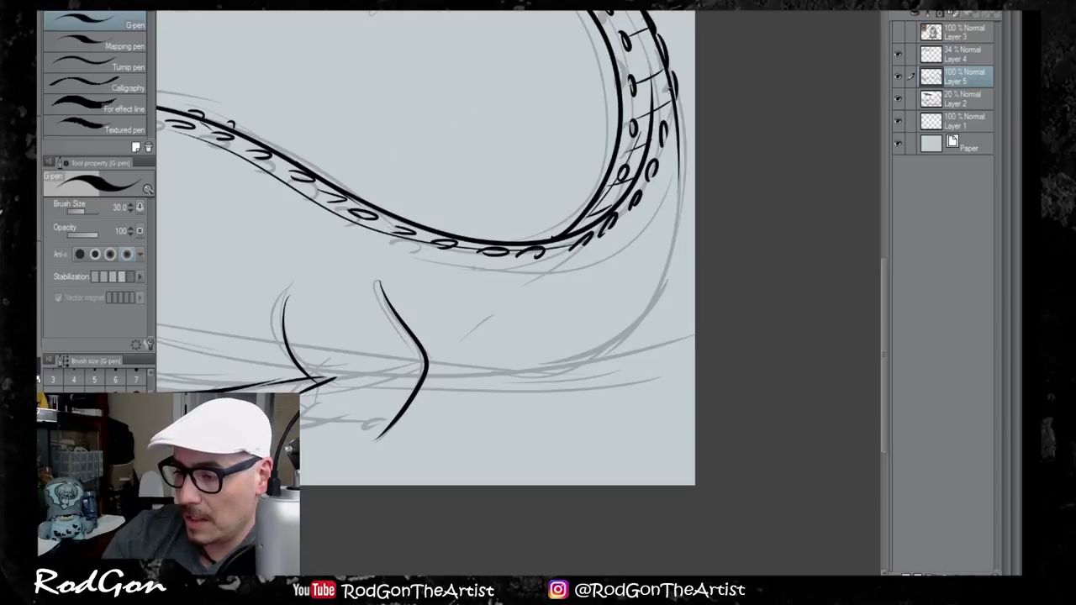
pyautogui.moveTo(679, 179); pyautogui.dragTo(435, 376)
# Step: Ink the claws of the front feet and the far front leg, and hatch the shadow on that far leg
pyautogui.moveTo(424, 425); pyautogui.dragTo(776, 430)
pyautogui.moveTo(481, 427)
pyautogui.mouseDown()
pyautogui.moveTo(621, 428)
pyautogui.moveTo(441, 417)
pyautogui.moveTo(459, 425)
pyautogui.moveTo(382, 428)
pyautogui.mouseUp()
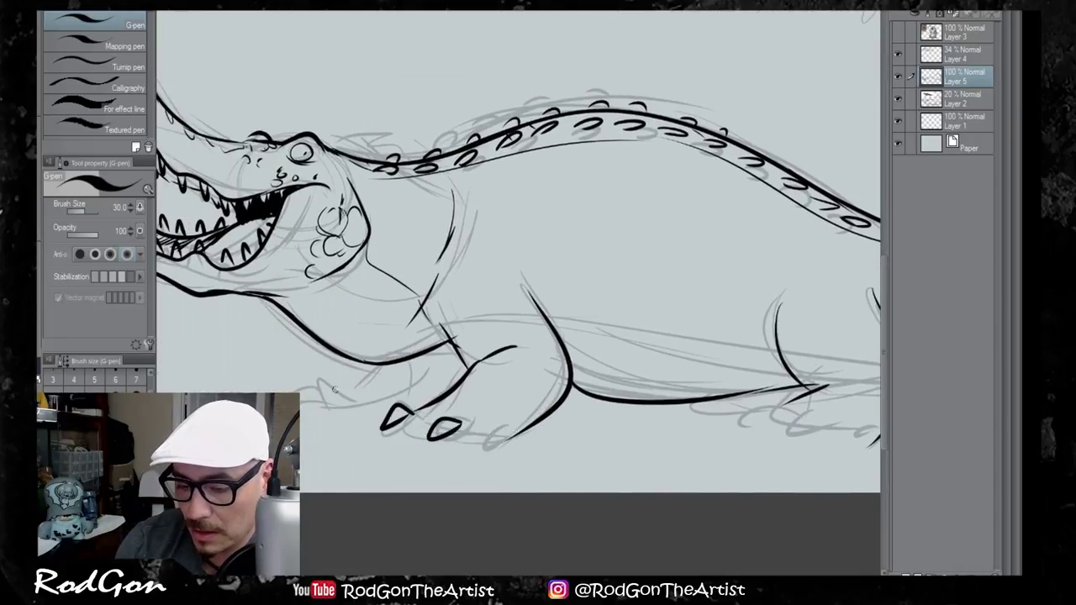
pyautogui.moveTo(334, 391)
pyautogui.mouseDown()
pyautogui.moveTo(309, 407)
pyautogui.moveTo(363, 368)
pyautogui.mouseUp()
pyautogui.moveTo(332, 399); pyautogui.dragTo(391, 410)
pyautogui.moveTo(449, 343)
pyautogui.mouseDown()
pyautogui.moveTo(413, 400)
pyautogui.moveTo(366, 373)
pyautogui.moveTo(361, 383)
pyautogui.mouseUp()
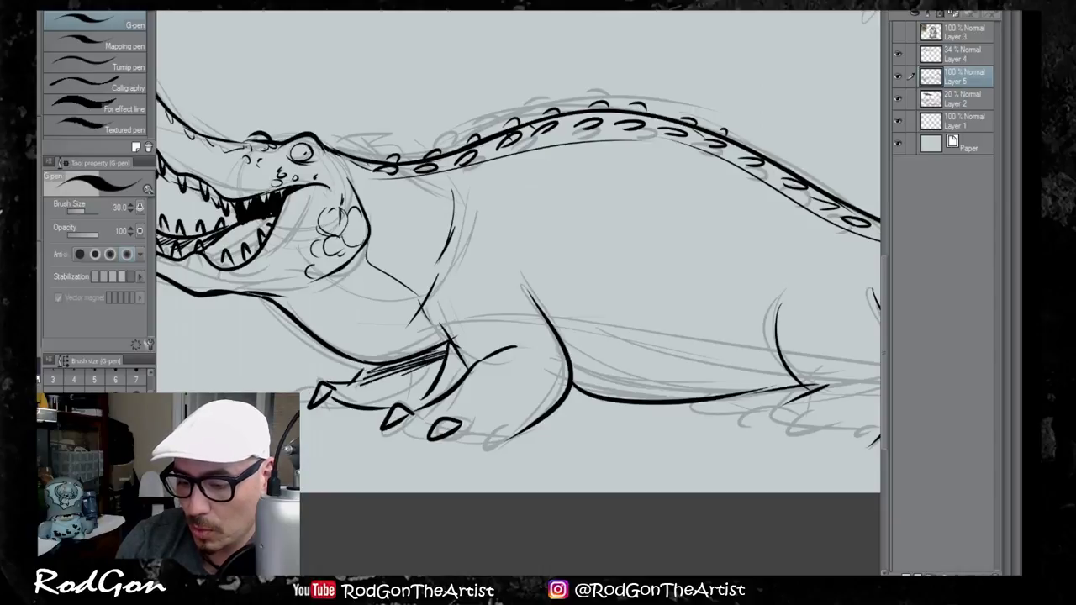
pyautogui.moveTo(440, 367)
pyautogui.mouseDown()
pyautogui.moveTo(375, 398)
pyautogui.moveTo(386, 402)
pyautogui.mouseUp()
# Step: Ink the toes of the hind foot and hatch the shadow of the far hind foot beneath the belly
pyautogui.moveTo(556, 444); pyautogui.dragTo(393, 420)
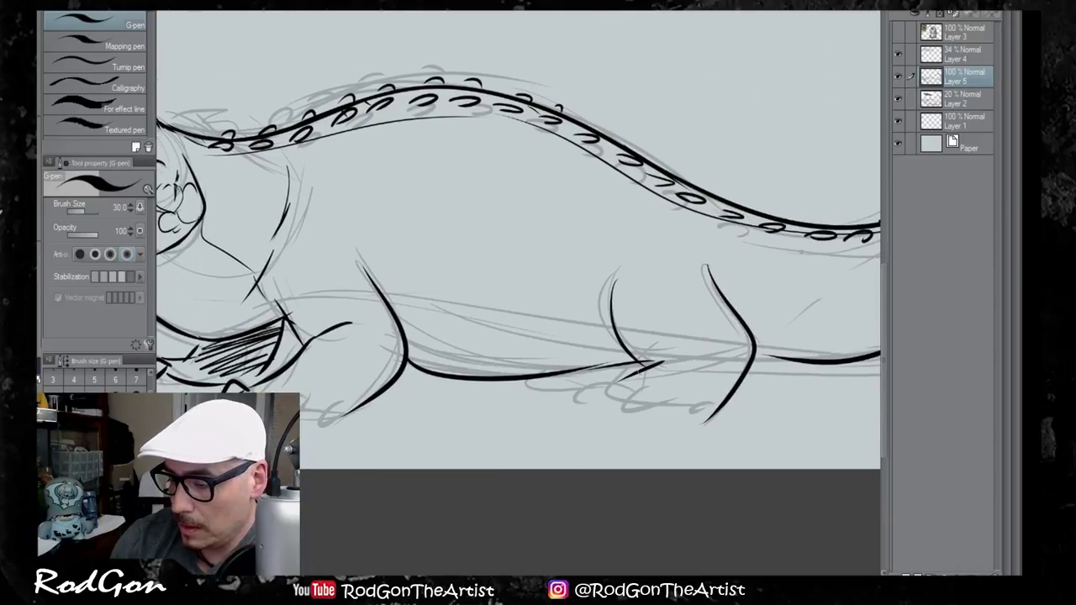
pyautogui.moveTo(649, 388); pyautogui.dragTo(608, 386)
pyautogui.moveTo(683, 401)
pyautogui.mouseDown()
pyautogui.moveTo(668, 418)
pyautogui.moveTo(686, 405)
pyautogui.mouseUp()
pyautogui.moveTo(620, 375)
pyautogui.mouseDown()
pyautogui.moveTo(608, 393)
pyautogui.moveTo(643, 405)
pyautogui.mouseUp()
pyautogui.moveTo(690, 417); pyautogui.dragTo(736, 402)
pyautogui.moveTo(550, 382); pyautogui.dragTo(638, 362)
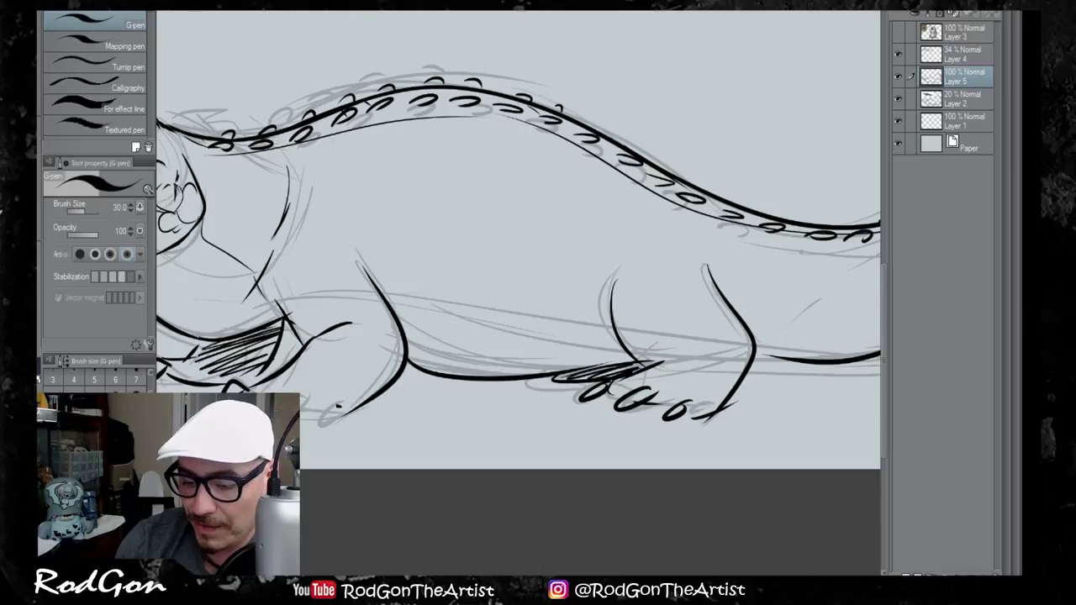
# Step: Ink the rearmost claw of the near front foot and extend the line across the top of that leg
pyautogui.moveTo(337, 406); pyautogui.dragTo(352, 408)
pyautogui.moveTo(352, 323); pyautogui.dragTo(369, 320)
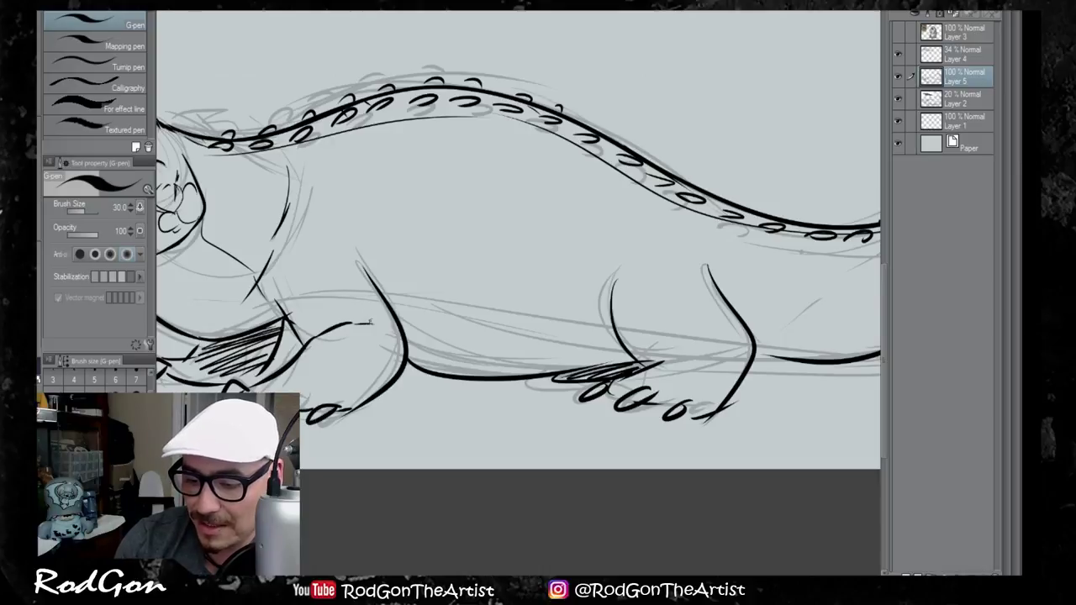
pyautogui.moveTo(291, 330); pyautogui.dragTo(398, 419)
# Step: Add thin curved crease lines across the throat and along the lower jaw
pyautogui.scroll(-1, 395, 355)
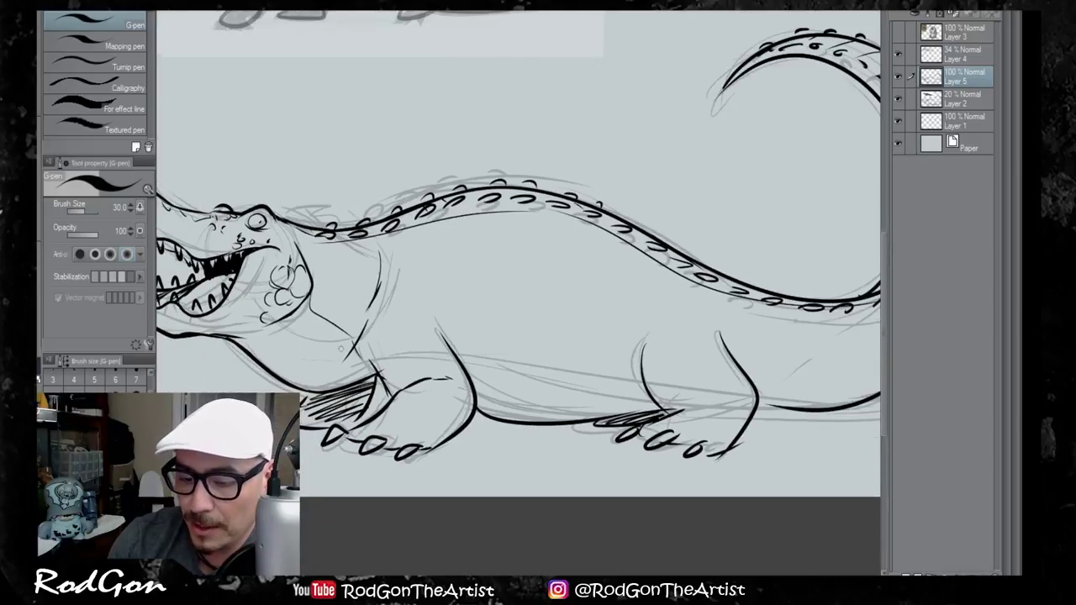
pyautogui.moveTo(310, 331); pyautogui.dragTo(277, 349)
pyautogui.moveTo(348, 341); pyautogui.dragTo(304, 374)
pyautogui.moveTo(271, 321); pyautogui.dragTo(365, 353)
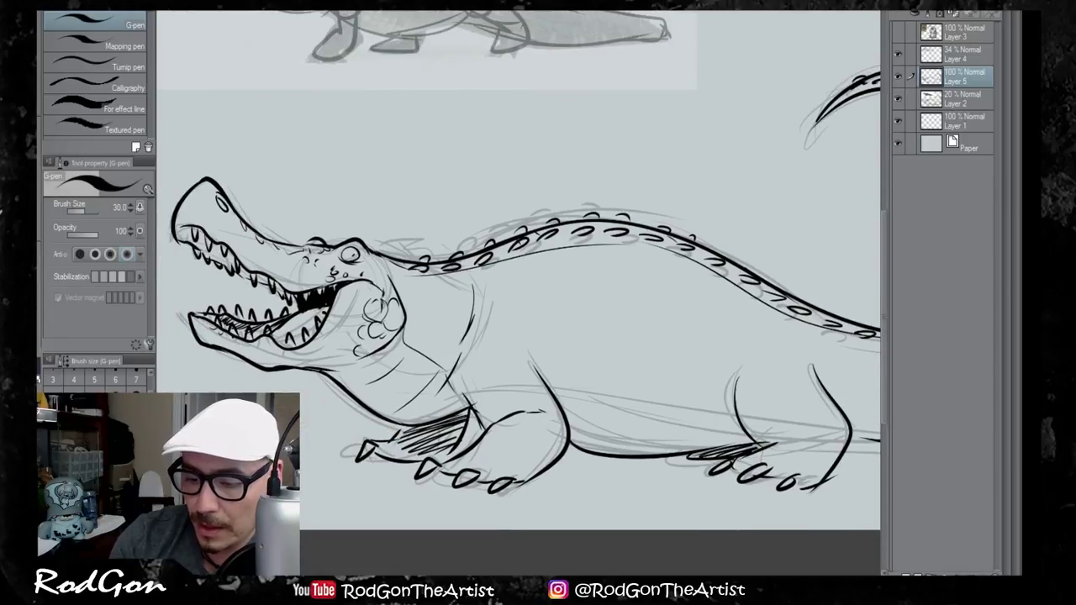
pyautogui.moveTo(343, 291)
pyautogui.mouseDown()
pyautogui.moveTo(332, 361)
pyautogui.moveTo(314, 367)
pyautogui.mouseUp()
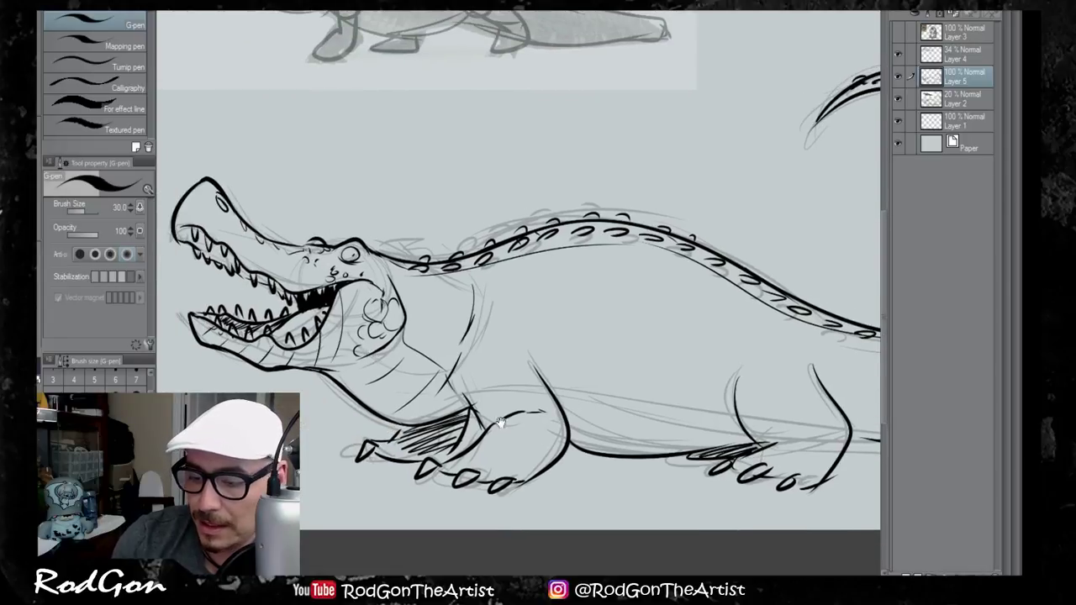
# Step: Ink a thin upper edge for the belly band with cross lines along it, and connect the hind leg to the tail
pyautogui.moveTo(500, 423); pyautogui.dragTo(402, 412)
pyautogui.moveTo(477, 376); pyautogui.dragTo(481, 445)
pyautogui.moveTo(443, 370); pyautogui.dragTo(625, 411)
pyautogui.moveTo(538, 401); pyautogui.dragTo(531, 438)
pyautogui.moveTo(575, 408); pyautogui.dragTo(565, 439)
pyautogui.moveTo(610, 405)
pyautogui.mouseDown()
pyautogui.moveTo(602, 431)
pyautogui.moveTo(631, 434)
pyautogui.mouseUp()
pyautogui.moveTo(636, 412); pyautogui.dragTo(396, 409)
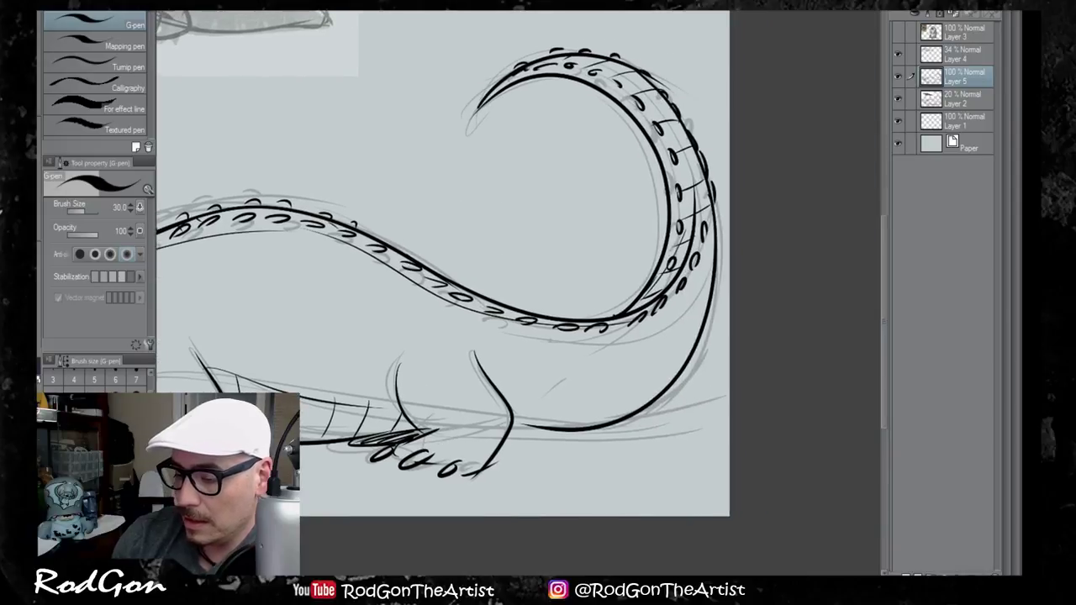
pyautogui.moveTo(514, 406)
pyautogui.mouseDown()
pyautogui.moveTo(702, 310)
pyautogui.moveTo(550, 418)
pyautogui.mouseUp()
# Step: Draw a small bird with tail feathers perched on the tip of the alligator's snout
pyautogui.moveTo(478, 408)
pyautogui.mouseDown()
pyautogui.moveTo(638, 400)
pyautogui.moveTo(609, 401)
pyautogui.moveTo(579, 425)
pyautogui.moveTo(642, 444)
pyautogui.mouseUp()
pyautogui.moveTo(398, 368); pyautogui.dragTo(556, 434)
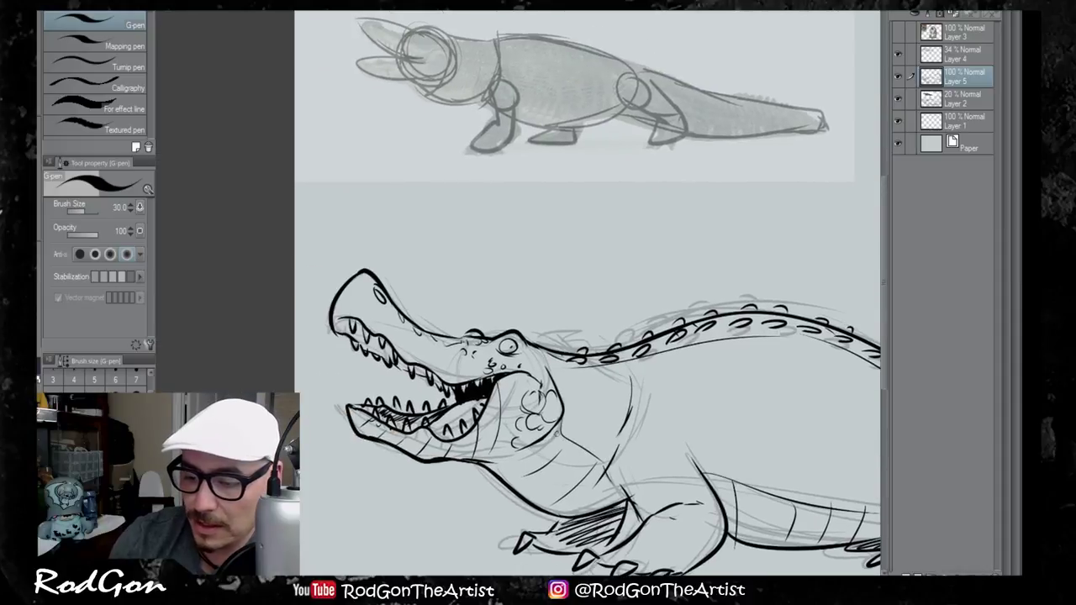
pyautogui.moveTo(358, 257)
pyautogui.mouseDown()
pyautogui.moveTo(343, 228)
pyautogui.moveTo(381, 231)
pyautogui.moveTo(367, 257)
pyautogui.moveTo(334, 245)
pyautogui.mouseUp()
pyautogui.moveTo(334, 245)
pyautogui.mouseDown()
pyautogui.moveTo(359, 270)
pyautogui.moveTo(338, 260)
pyautogui.mouseUp()
pyautogui.moveTo(358, 273)
pyautogui.mouseDown()
pyautogui.moveTo(338, 271)
pyautogui.moveTo(364, 278)
pyautogui.mouseUp()
pyautogui.scroll(2, 377, 231)
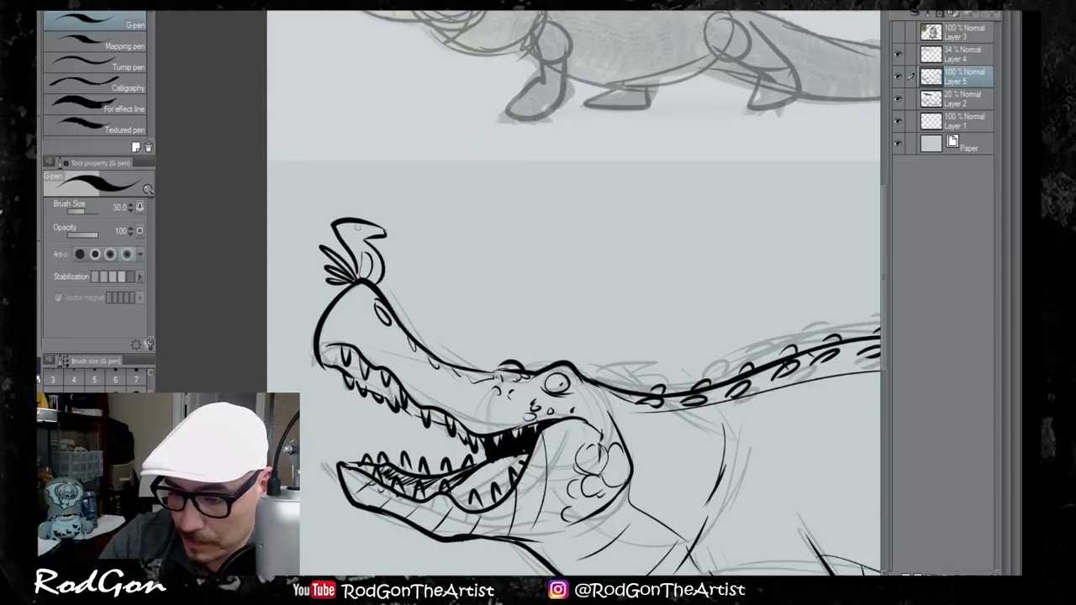
# Step: Add the bird's eye, head feathers and wing details, and draw a small question mark above its head
pyautogui.moveTo(357, 227); pyautogui.dragTo(353, 230)
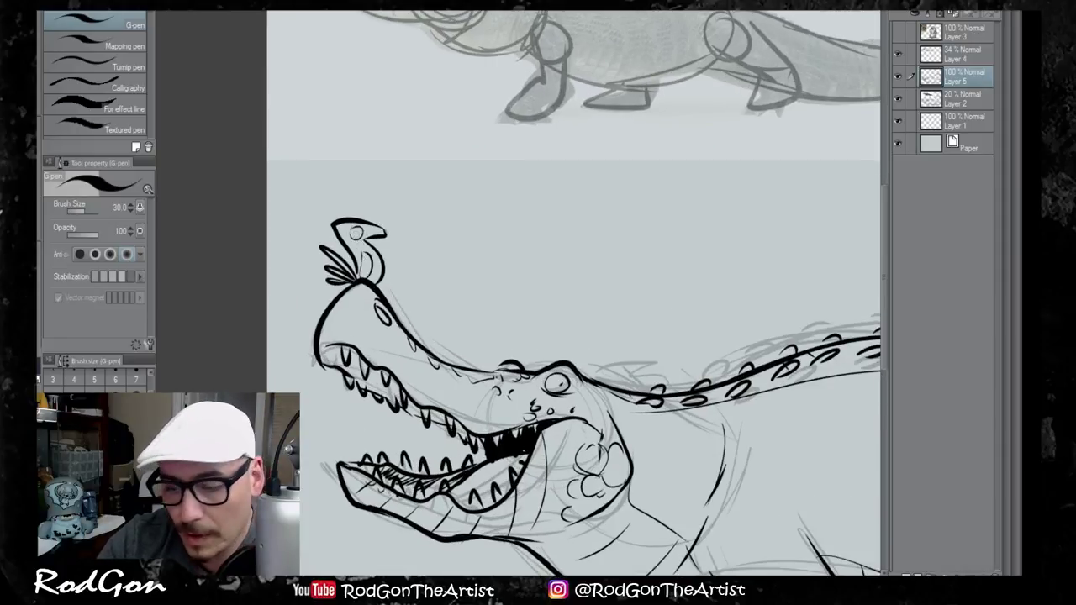
pyautogui.moveTo(356, 231); pyautogui.dragTo(321, 216)
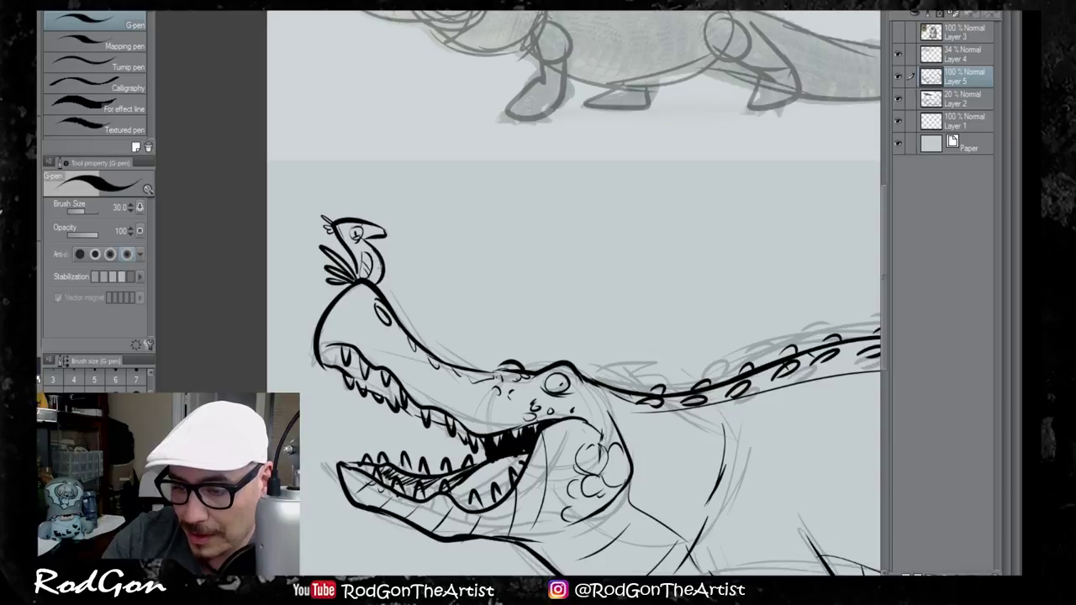
pyautogui.moveTo(370, 250); pyautogui.dragTo(372, 277)
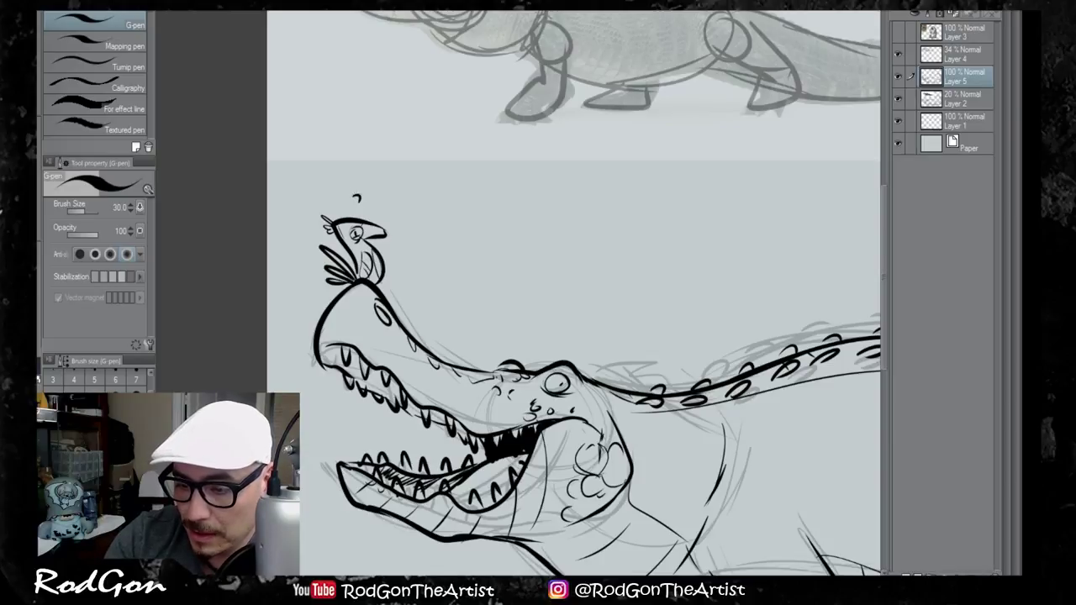
pyautogui.scroll(-1, 366, 211)
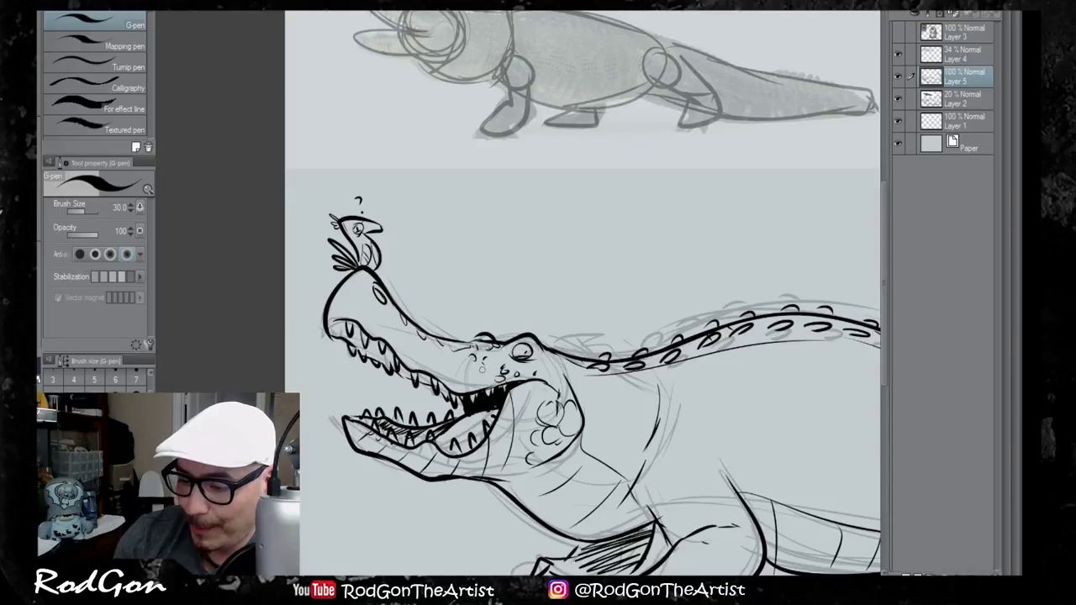
pyautogui.scroll(-1, 489, 374)
pyautogui.moveTo(659, 486); pyautogui.dragTo(525, 437)
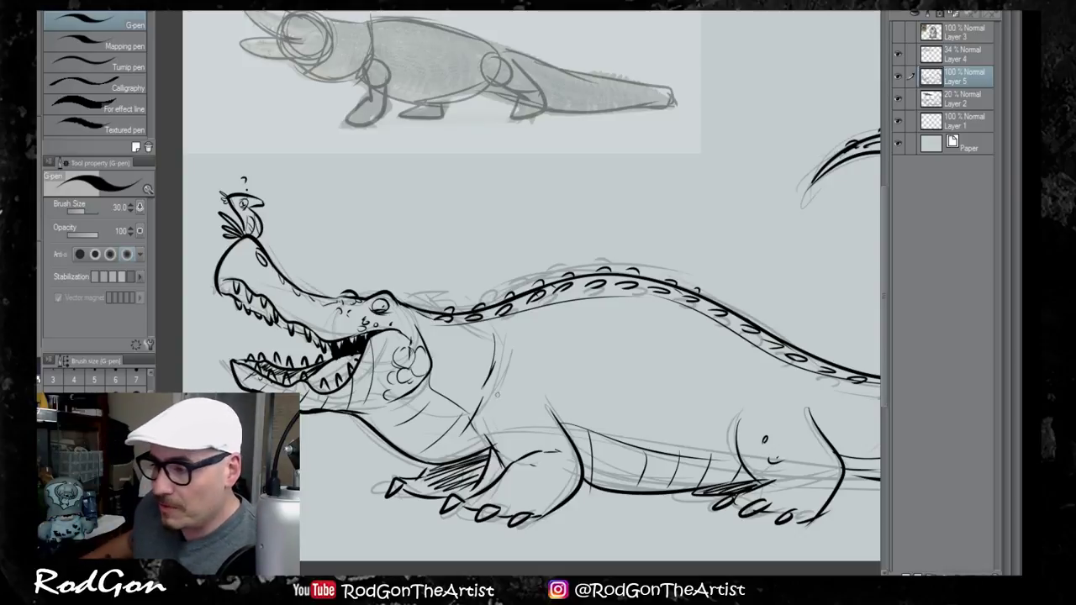
# Step: Hide Layer 5, Layer 2 and Layer 4, with the whole canvas fitted in view
pyautogui.click(898, 76)
pyautogui.hotkey('ctrl', 'space')
pyautogui.hotkey('ctrl', '0')
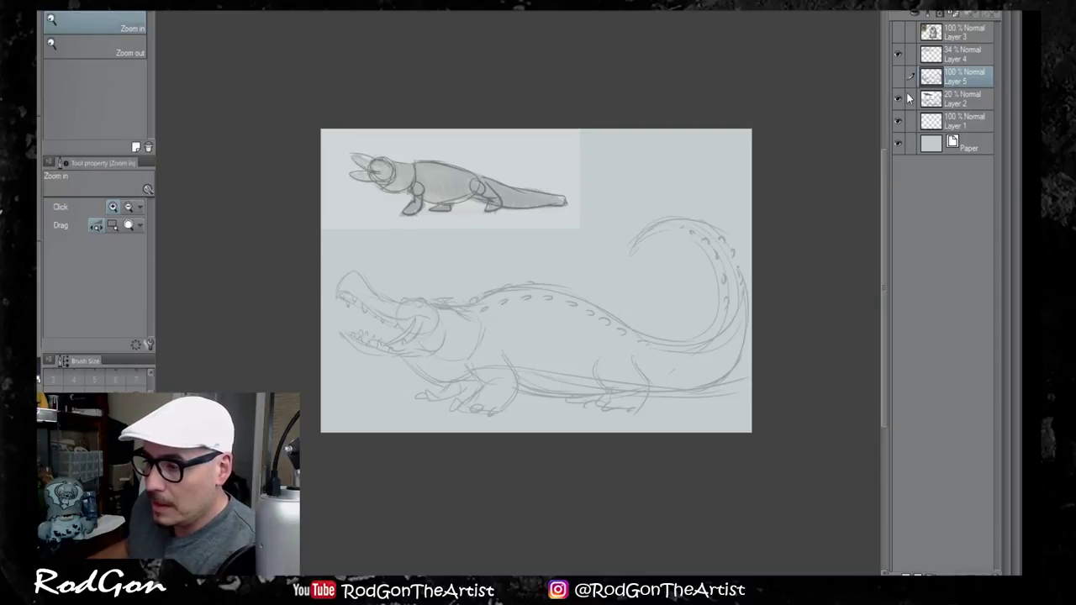
pyautogui.click(897, 99)
pyautogui.click(961, 101)
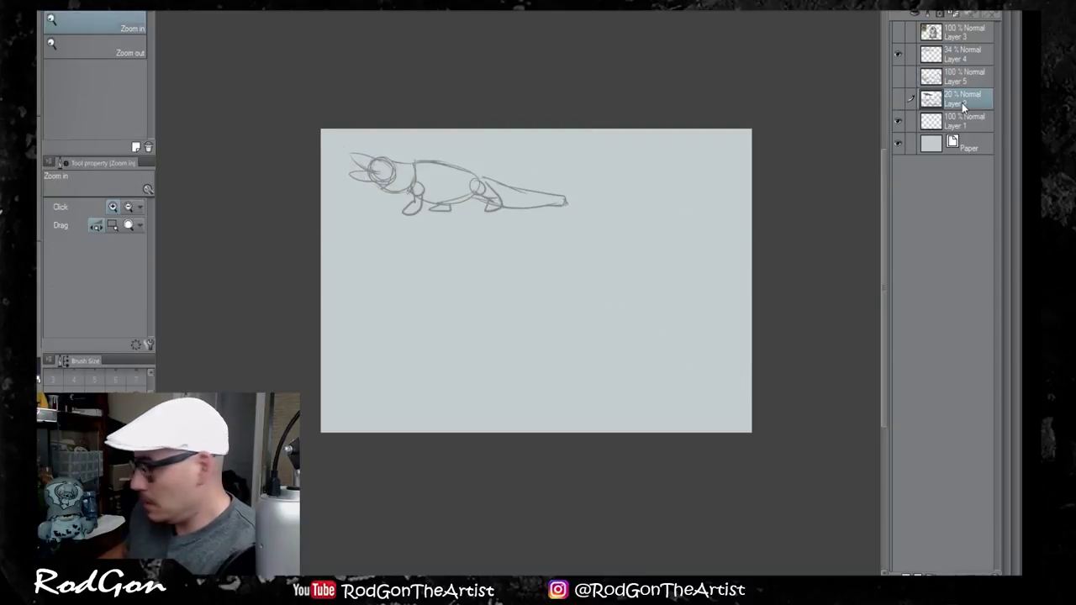
pyautogui.click(899, 55)
# Step: Delete Layer 4 with the construction shapes and Layer 2 with the faded reference and rough sketch
pyautogui.click(972, 65)
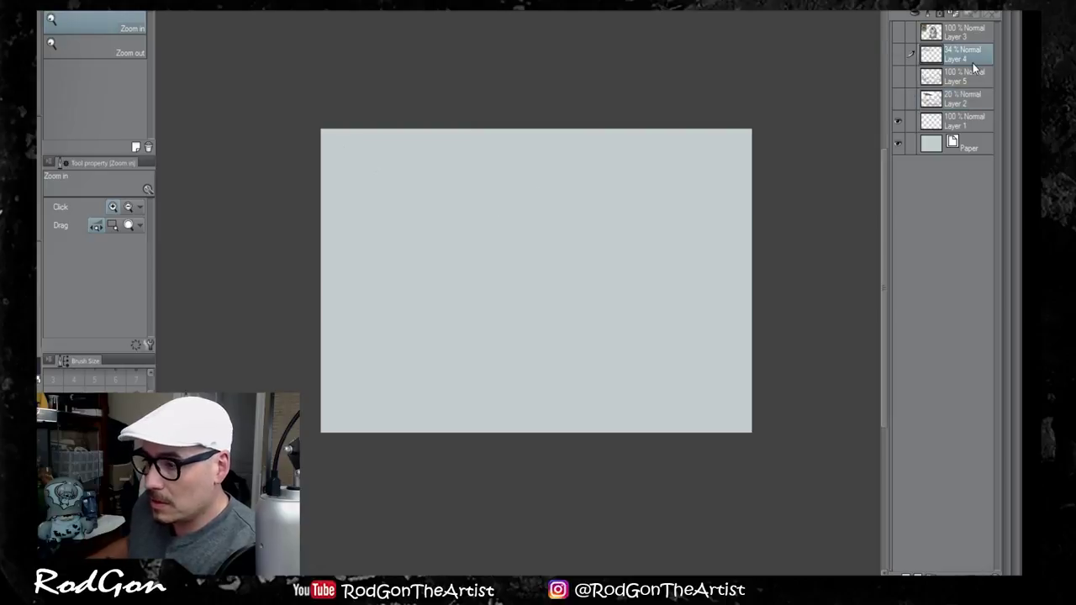
pyautogui.moveTo(973, 63); pyautogui.dragTo(994, 574)
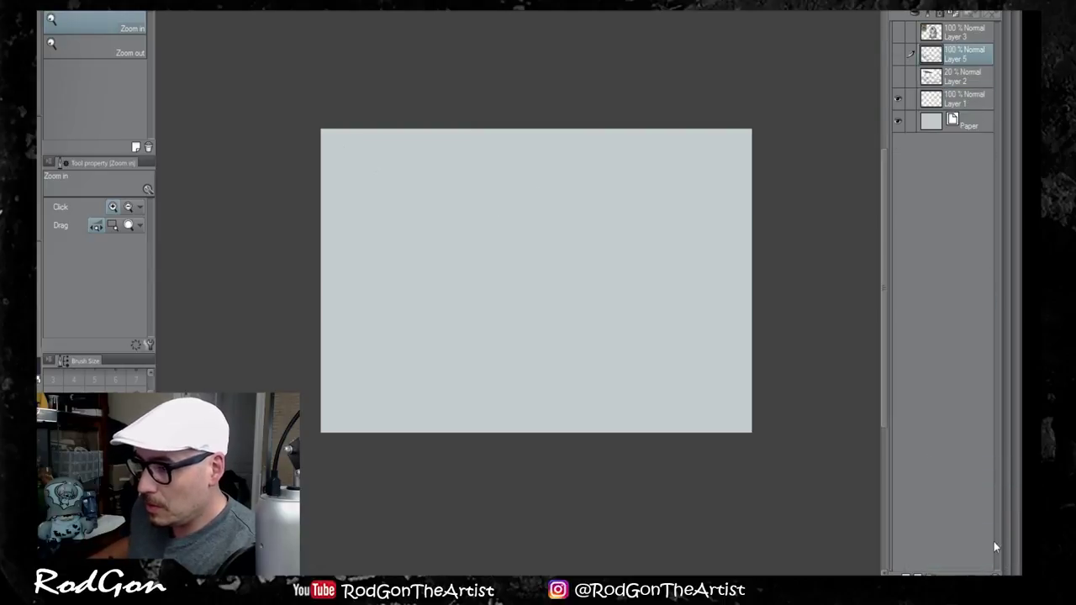
pyautogui.click(900, 77)
pyautogui.click(900, 77)
pyautogui.click(956, 81)
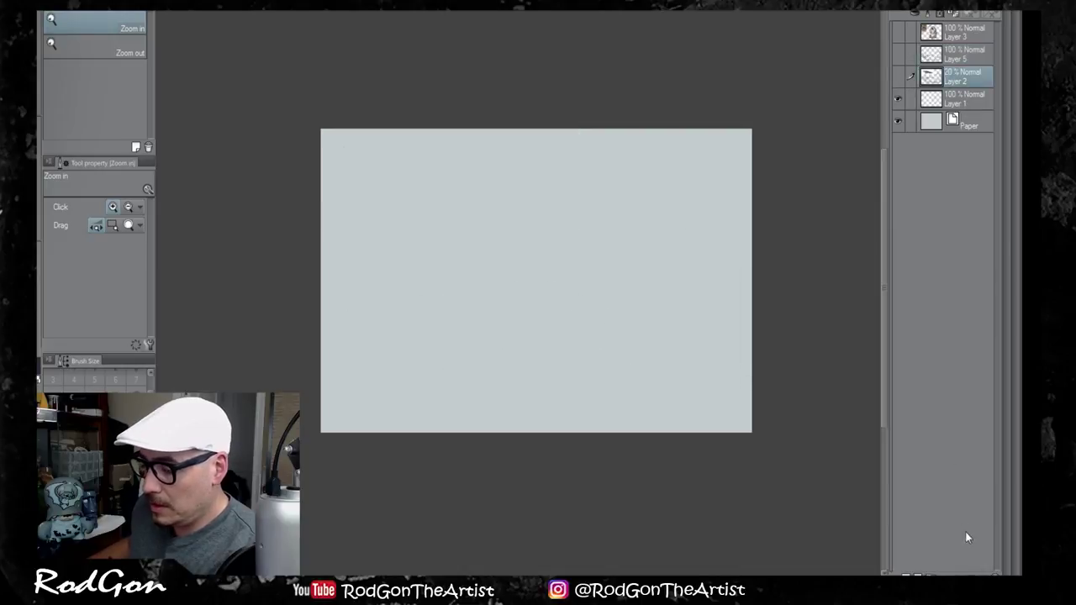
pyautogui.click(994, 572)
pyautogui.click(507, 184)
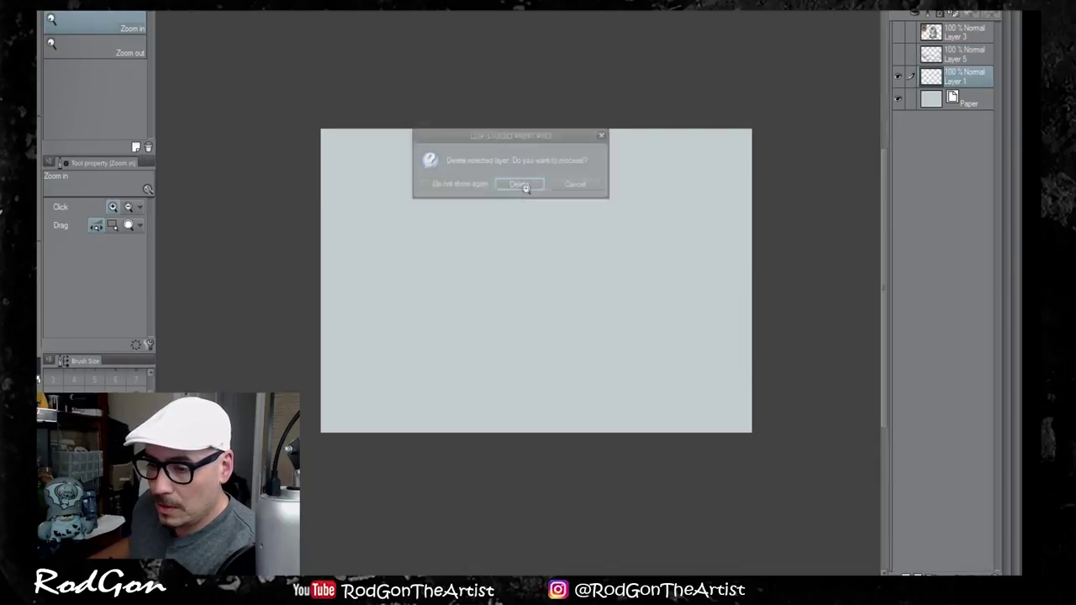
# Step: Switch to the web browser and run a Google image search for "kiwi"
pyautogui.hotkey('alt', 'Tab')
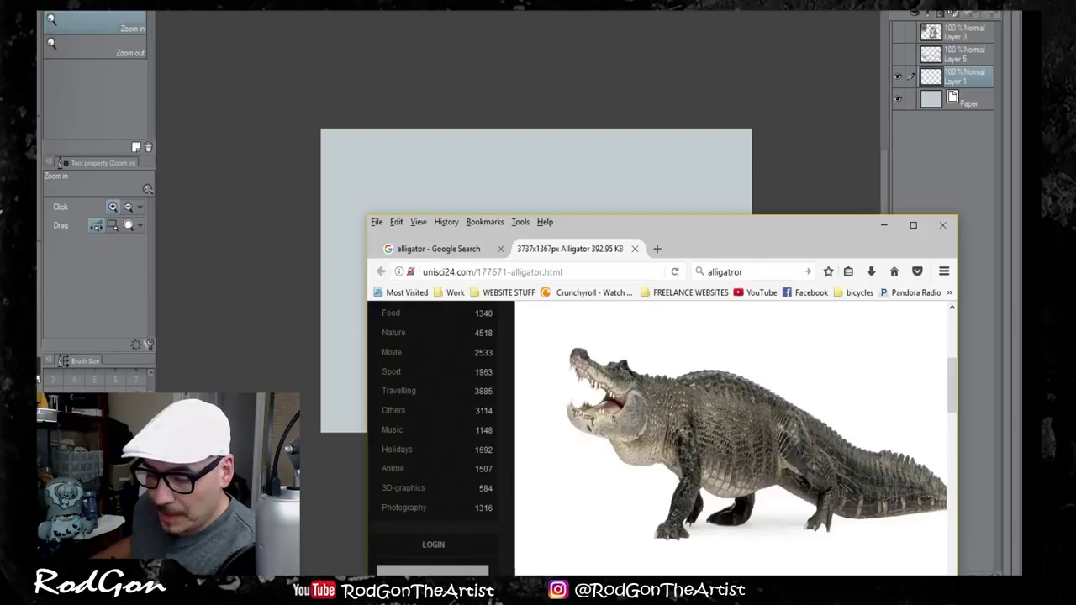
pyautogui.click(745, 270)
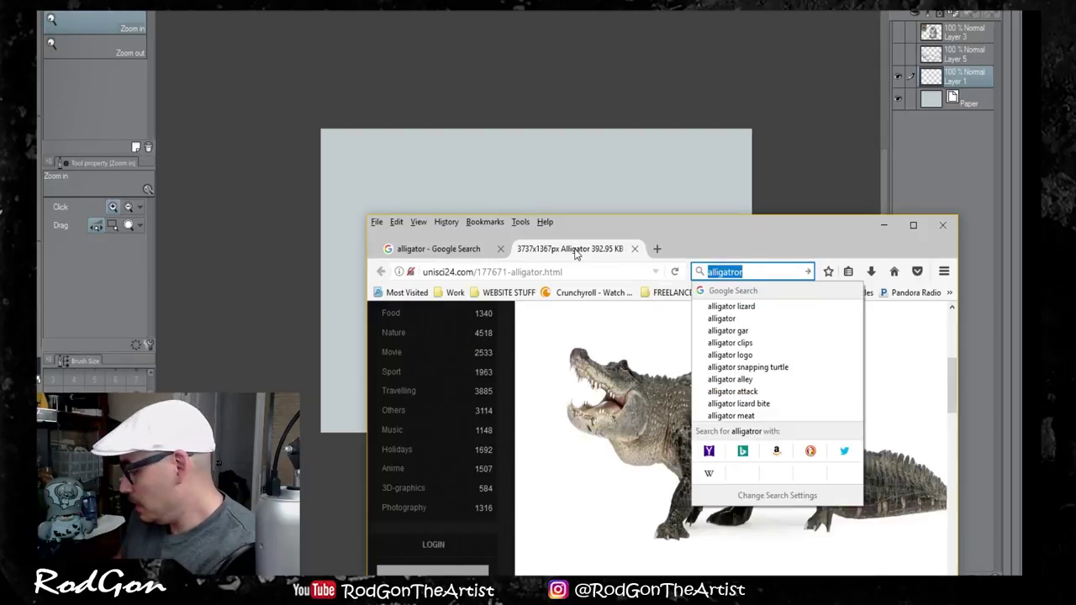
pyautogui.write('kiwi')
pyautogui.press('Return')
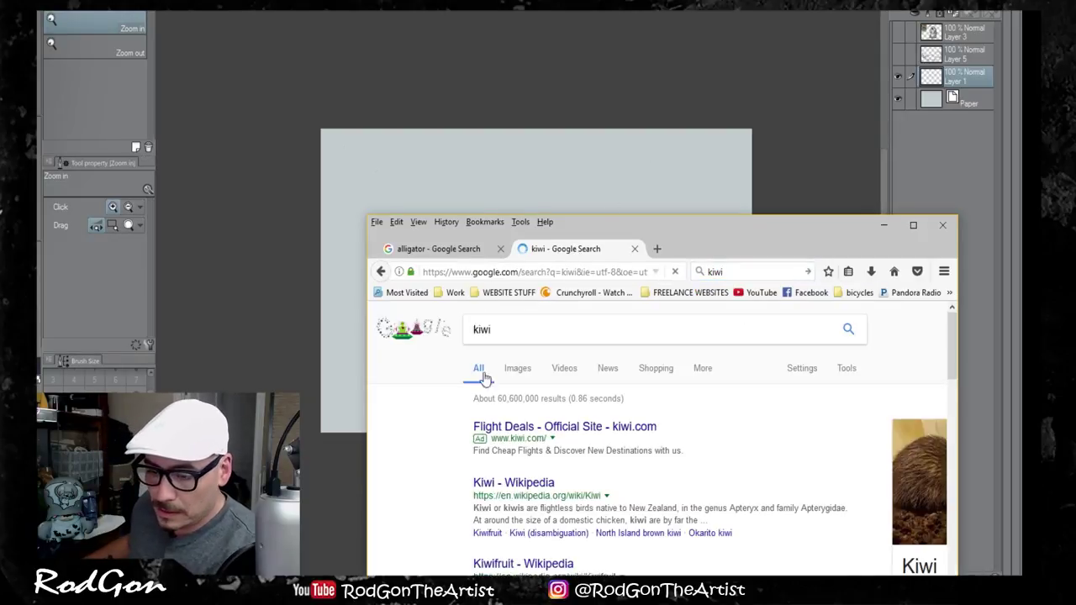
pyautogui.click(518, 369)
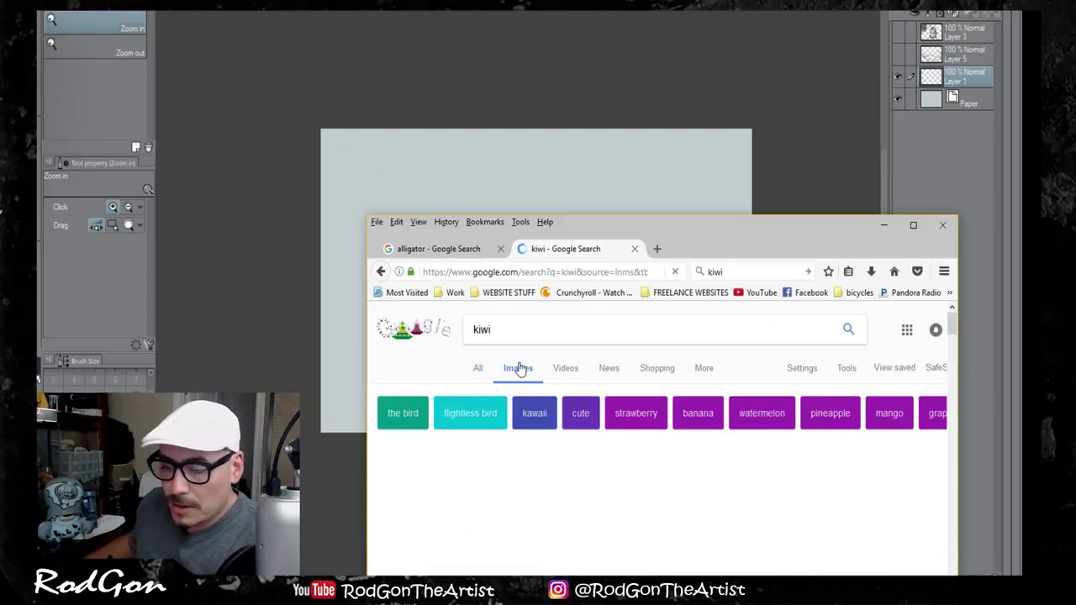
# Step: Find a side-view photo of a kiwi bird on green ferns in the image results and copy it
pyautogui.scroll(-3, 538, 421)
pyautogui.scroll(5, 546, 404)
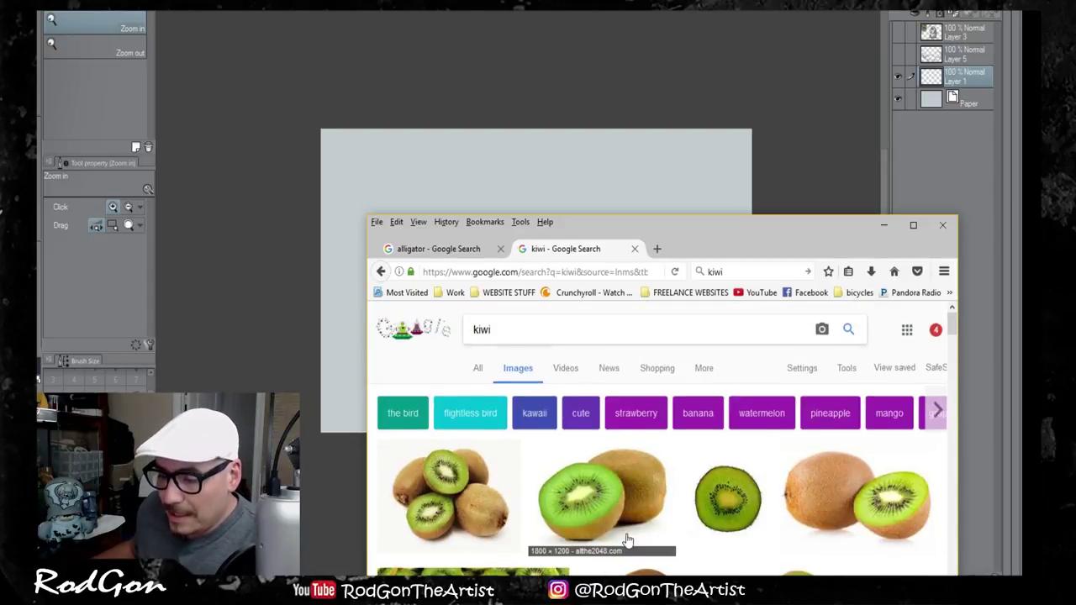
pyautogui.scroll(-6, 580, 470)
pyautogui.click(843, 378)
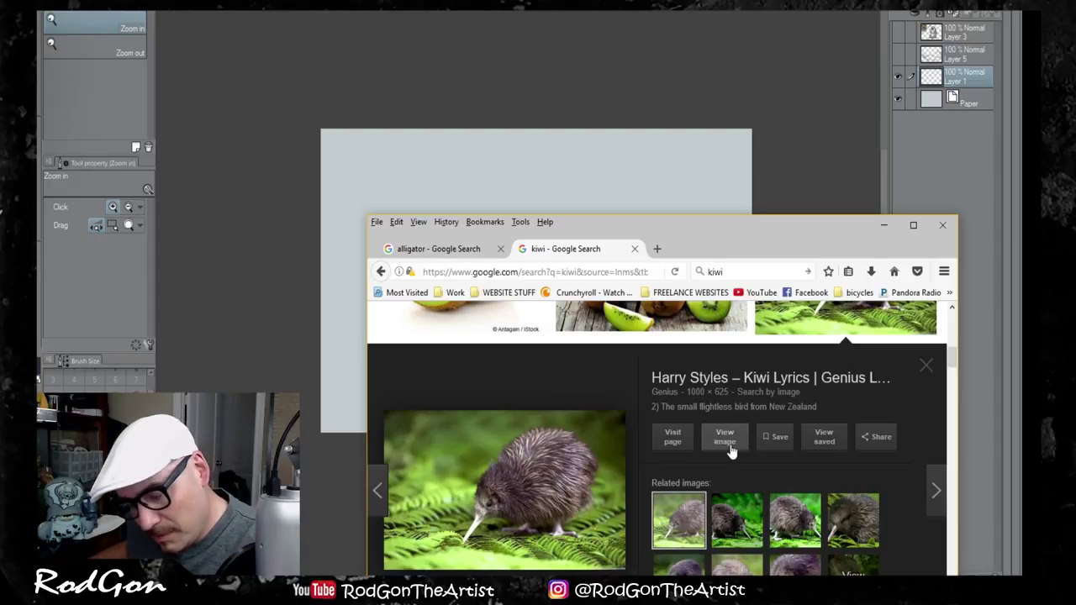
pyautogui.rightClick(556, 479)
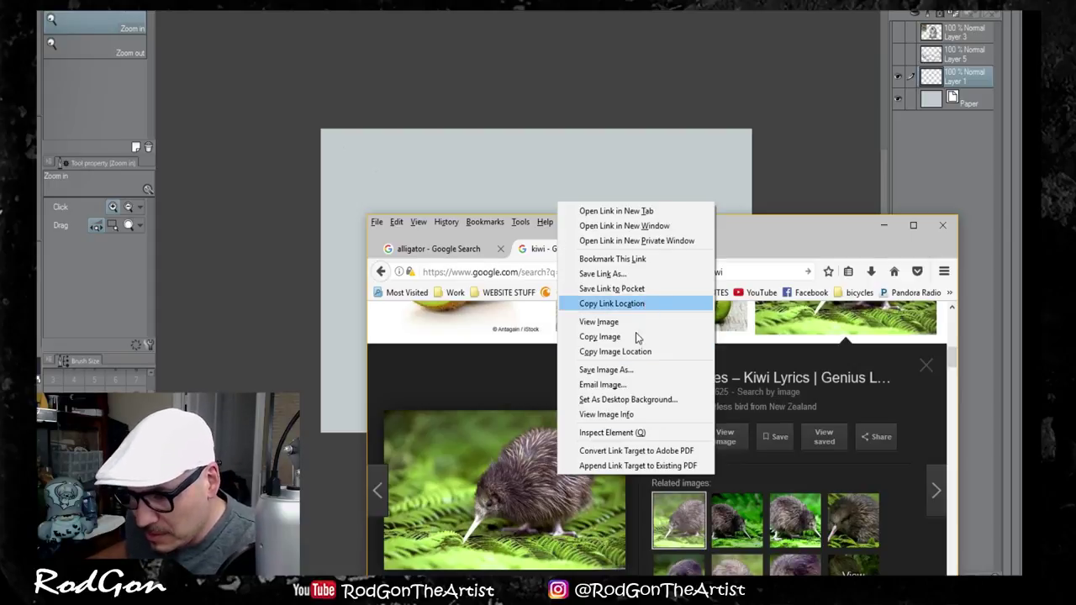
pyautogui.click(636, 337)
# Step: Return to Clip Studio Paint and paste the copied kiwi photo as a new layer above Layer 1
pyautogui.click(562, 67)
pyautogui.click(552, 96)
pyautogui.hotkey('ctrl', 'v')
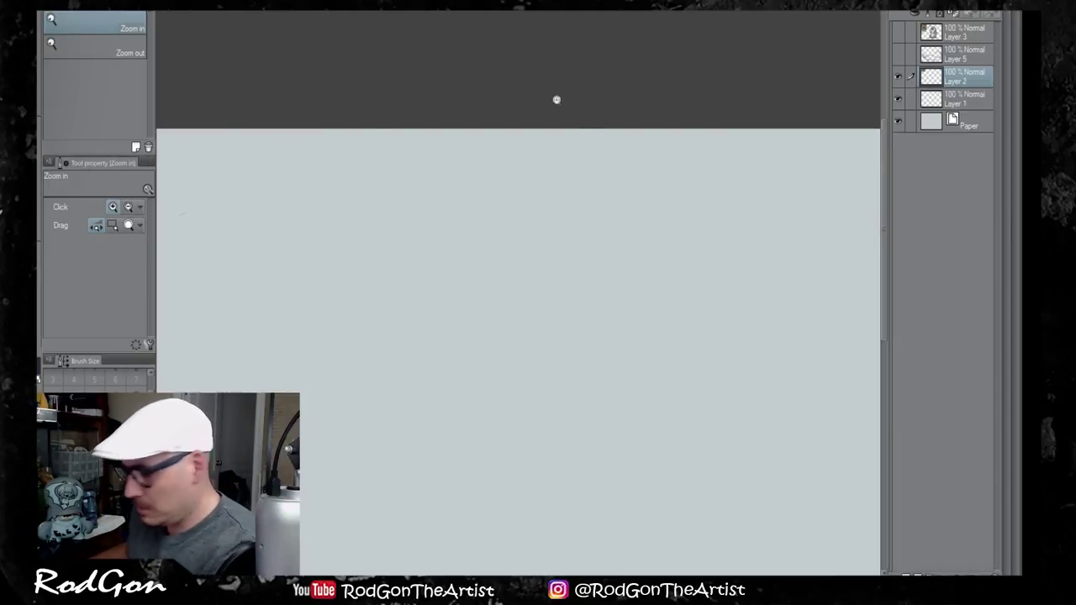
# Step: Scale the kiwi reference photo on Layer 2 up to 245, keeping it anchored in the canvas's top-left corner
pyautogui.moveTo(317, 172); pyautogui.dragTo(288, 156)
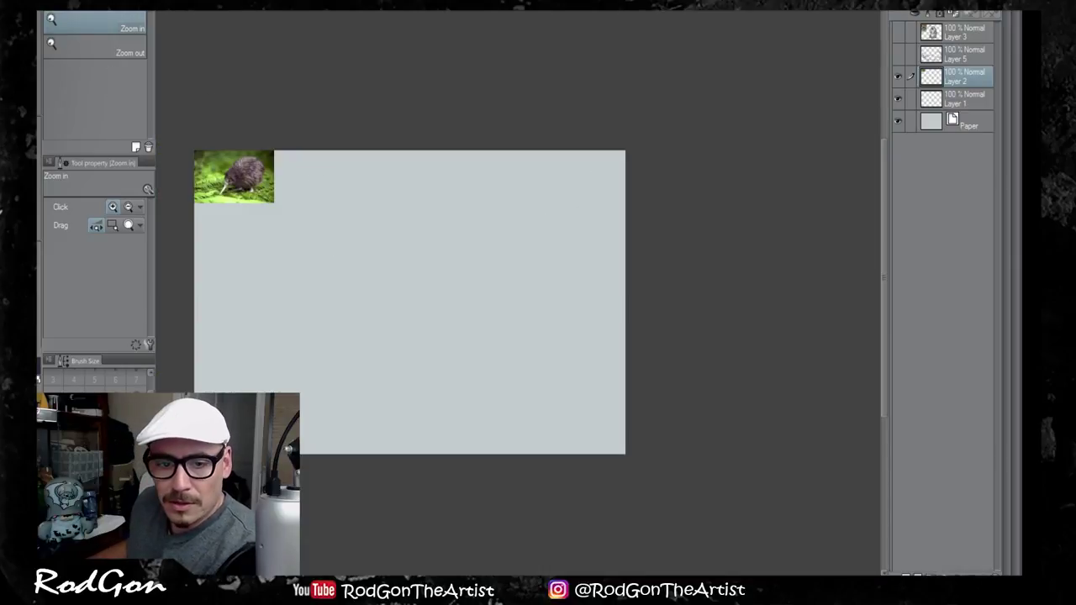
pyautogui.press('k')
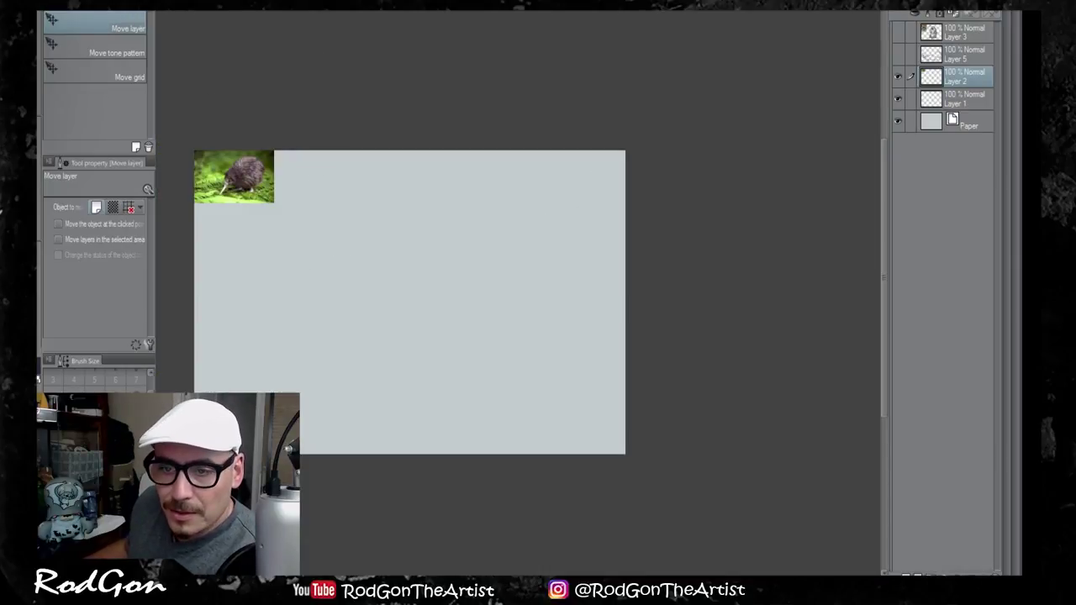
pyautogui.hotkey('ctrl', 't')
pyautogui.moveTo(275, 203); pyautogui.dragTo(392, 302)
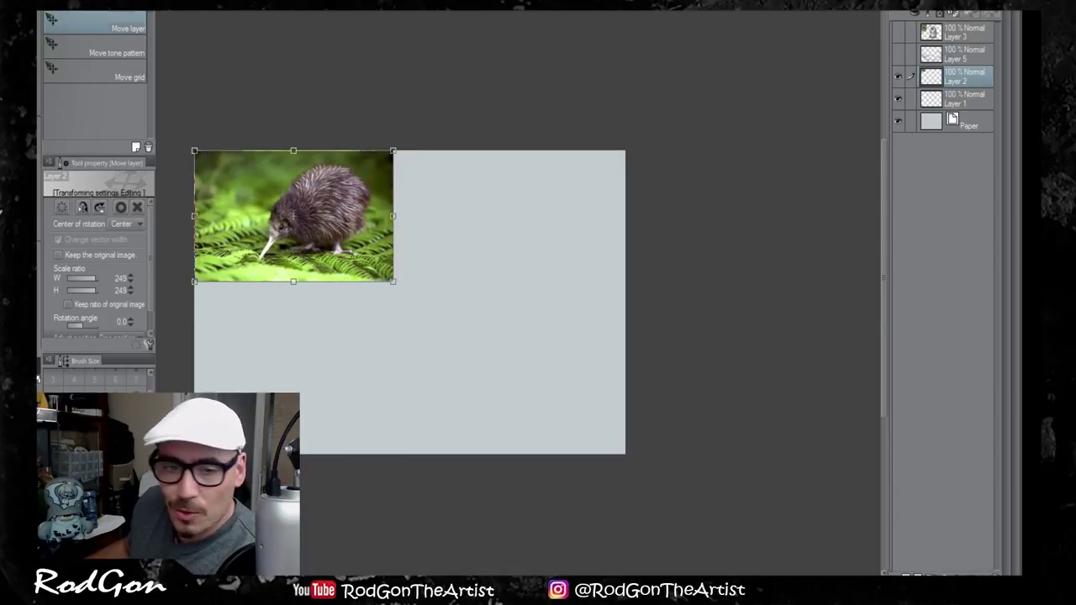
pyautogui.press('Return')
pyautogui.click(474, 184)
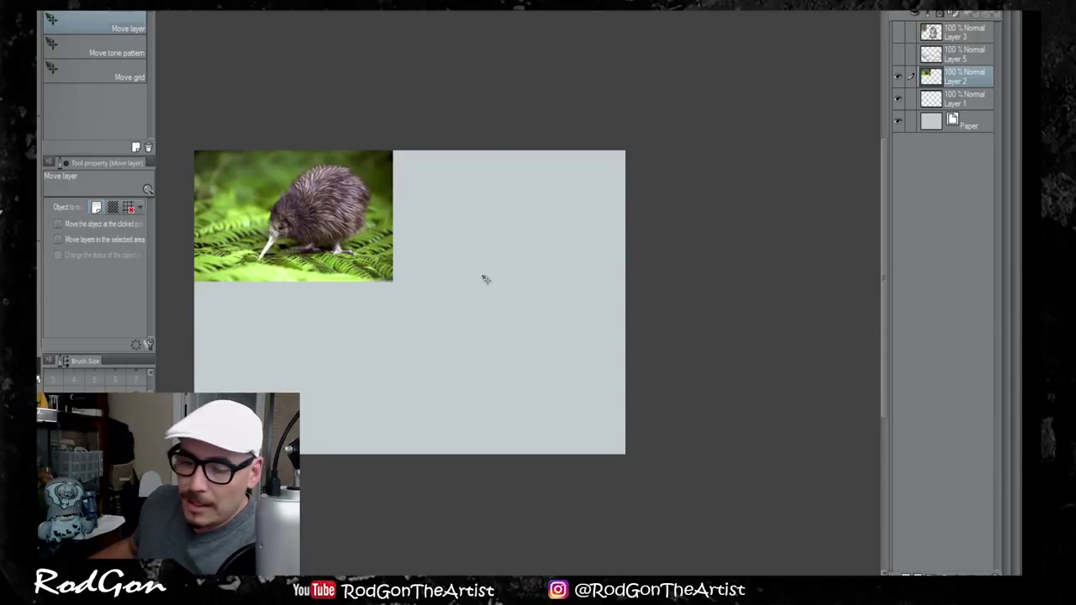
# Step: Trace the kiwi's rounded body, head and feet over the reference photo with the G-pen at size 30
pyautogui.scroll(1, 486, 281)
pyautogui.moveTo(464, 296); pyautogui.dragTo(538, 303)
pyautogui.scroll(3, 535, 303)
pyautogui.scroll(1, 546, 296)
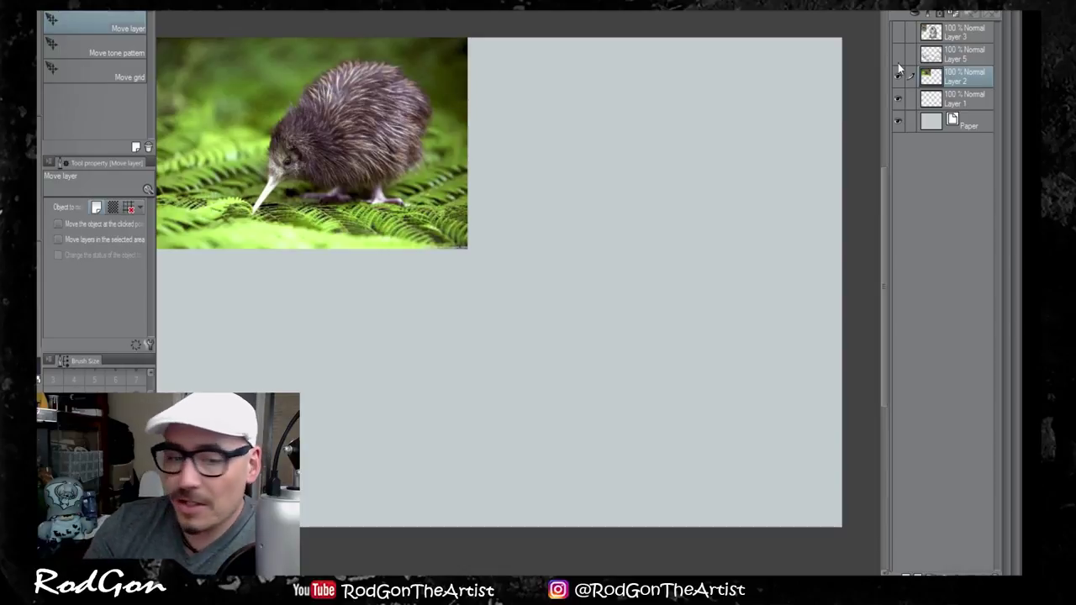
pyautogui.press('p')
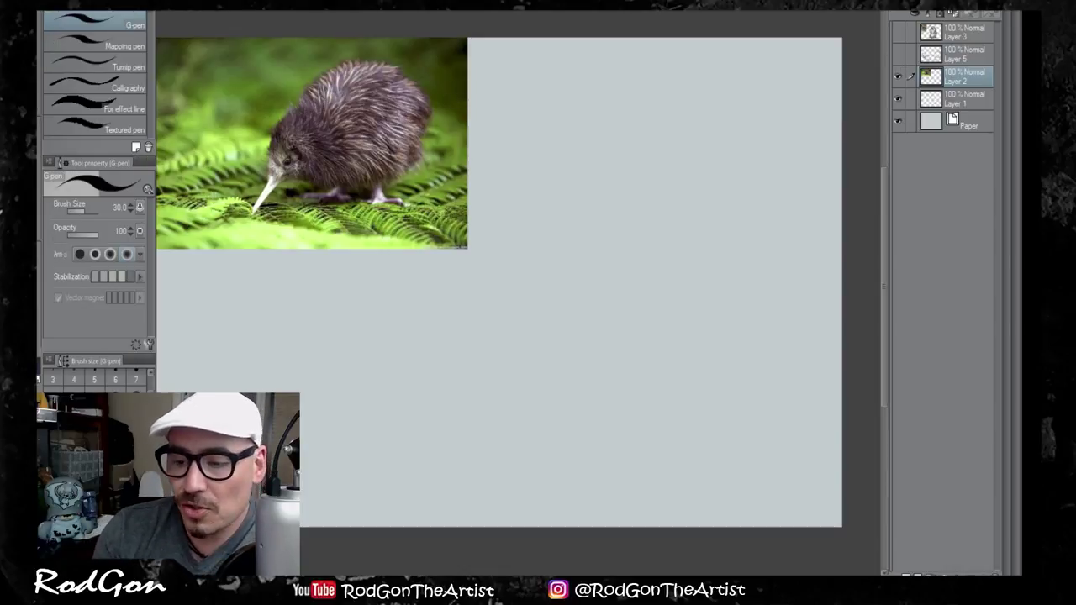
pyautogui.moveTo(399, 74)
pyautogui.mouseDown()
pyautogui.moveTo(336, 178)
pyautogui.moveTo(397, 175)
pyautogui.moveTo(427, 139)
pyautogui.mouseUp()
pyautogui.moveTo(317, 116)
pyautogui.mouseDown()
pyautogui.moveTo(255, 207)
pyautogui.moveTo(285, 174)
pyautogui.mouseUp()
pyautogui.moveTo(384, 180); pyautogui.dragTo(388, 205)
pyautogui.moveTo(310, 197); pyautogui.dragTo(349, 198)
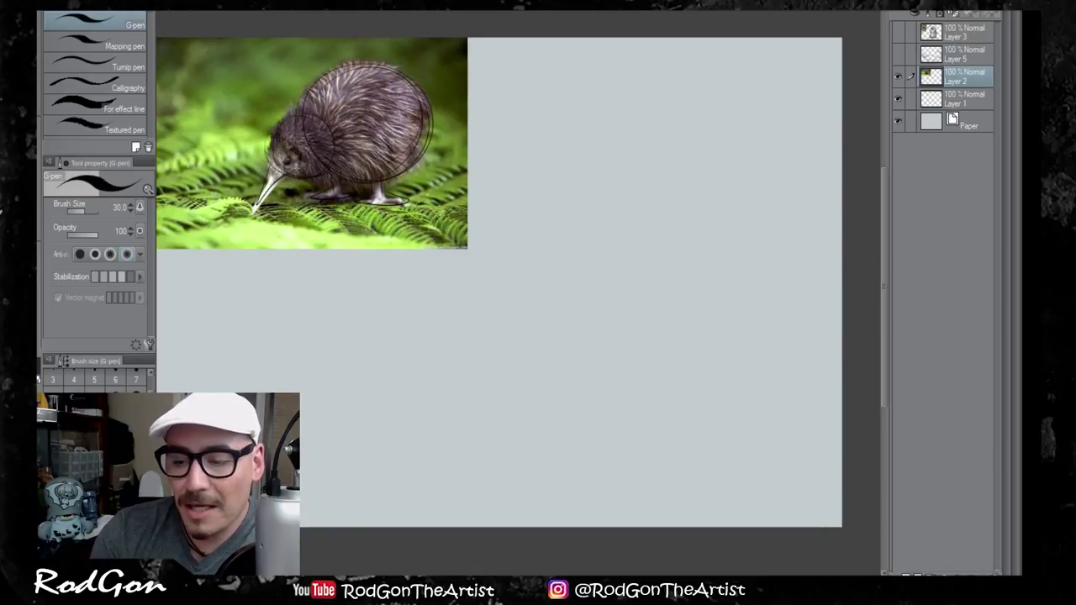
# Step: Sketch a small head circle and a much larger body circle above and to its right on the blank canvas
pyautogui.moveTo(457, 403); pyautogui.dragTo(424, 385)
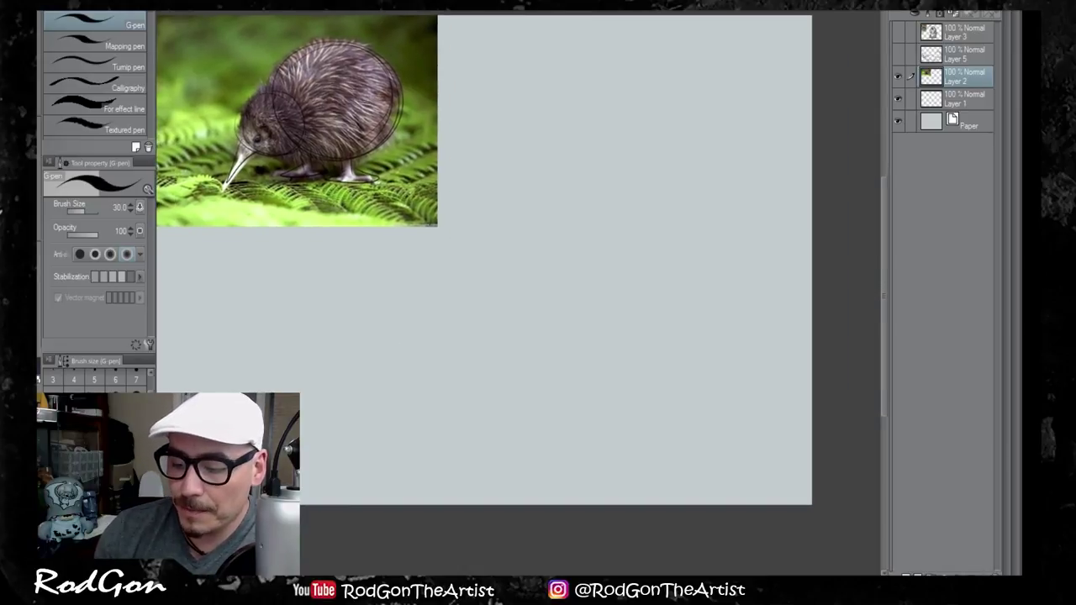
pyautogui.moveTo(420, 304)
pyautogui.mouseDown()
pyautogui.moveTo(500, 357)
pyautogui.moveTo(425, 319)
pyautogui.moveTo(420, 332)
pyautogui.mouseUp()
pyautogui.moveTo(442, 250)
pyautogui.mouseDown()
pyautogui.moveTo(665, 139)
pyautogui.moveTo(577, 360)
pyautogui.moveTo(667, 343)
pyautogui.moveTo(538, 105)
pyautogui.moveTo(470, 290)
pyautogui.moveTo(605, 91)
pyautogui.moveTo(641, 353)
pyautogui.moveTo(616, 375)
pyautogui.moveTo(536, 353)
pyautogui.moveTo(655, 111)
pyautogui.moveTo(563, 370)
pyautogui.mouseUp()
pyautogui.moveTo(681, 143); pyautogui.dragTo(564, 378)
pyautogui.moveTo(706, 156); pyautogui.dragTo(567, 380)
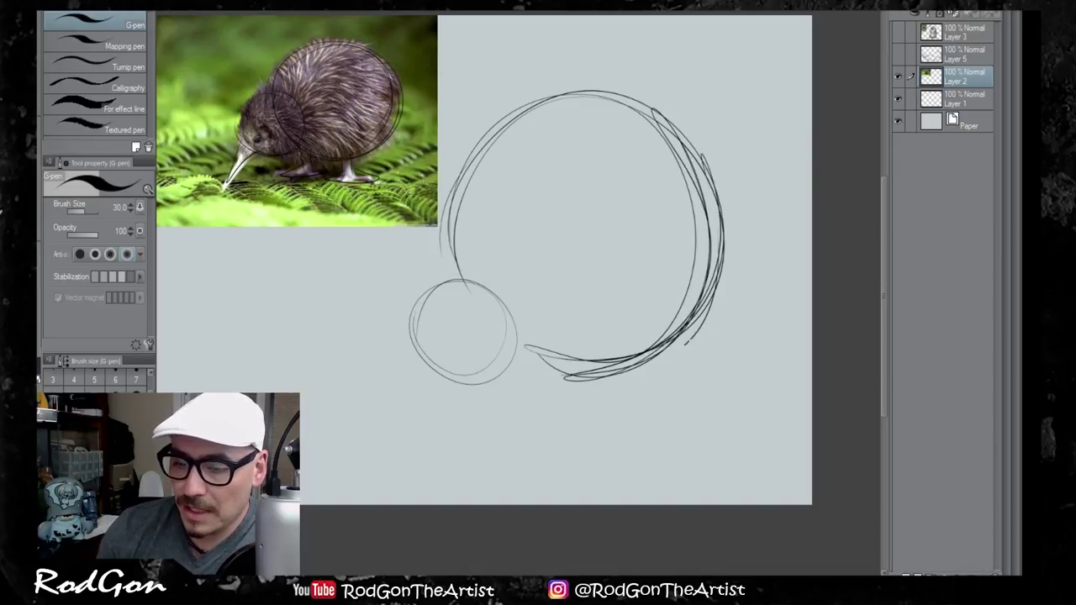
# Step: Join the head and body circles with neck and underside contours, and reinforce the body's round outline
pyautogui.moveTo(685, 346)
pyautogui.mouseDown()
pyautogui.moveTo(540, 369)
pyautogui.moveTo(478, 331)
pyautogui.mouseUp()
pyautogui.moveTo(486, 290); pyautogui.dragTo(433, 361)
pyautogui.moveTo(508, 118)
pyautogui.mouseDown()
pyautogui.moveTo(454, 193)
pyautogui.moveTo(439, 269)
pyautogui.moveTo(412, 301)
pyautogui.moveTo(471, 380)
pyautogui.mouseUp()
pyautogui.moveTo(407, 336)
pyautogui.mouseDown()
pyautogui.moveTo(538, 376)
pyautogui.moveTo(711, 277)
pyautogui.moveTo(701, 184)
pyautogui.mouseUp()
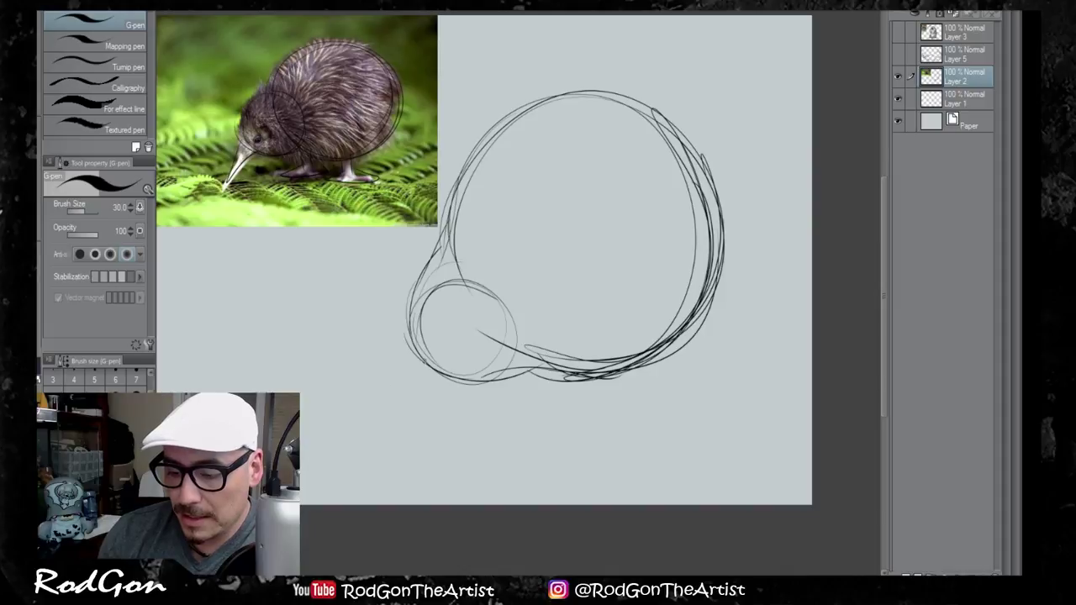
# Step: Sketch a long, tapered beak pointing down and to the left from the lower edge of the head circle
pyautogui.moveTo(424, 360); pyautogui.dragTo(378, 477)
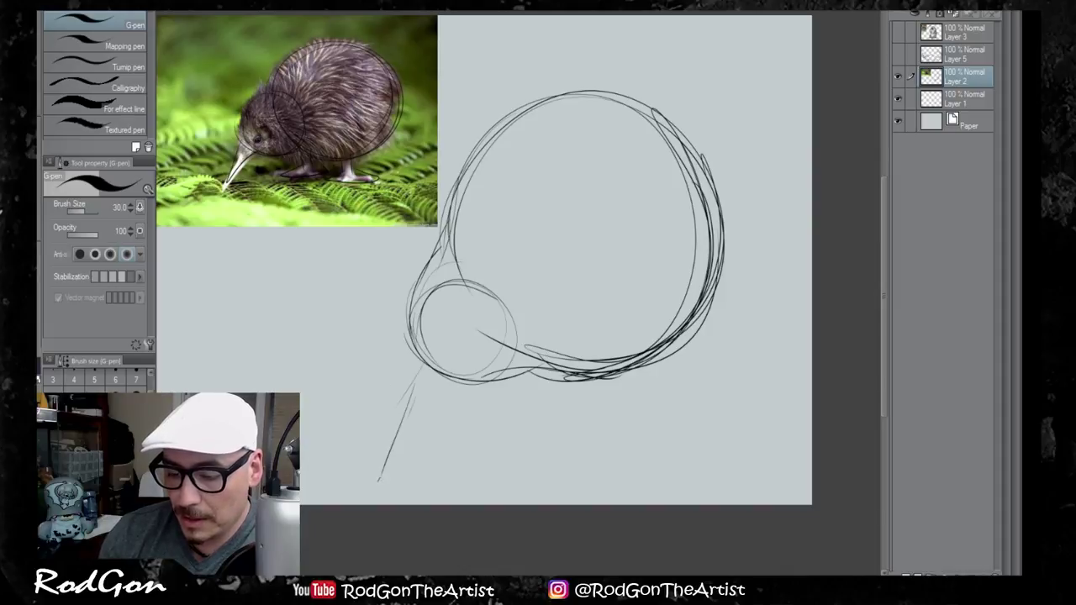
pyautogui.moveTo(441, 388)
pyautogui.mouseDown()
pyautogui.moveTo(380, 475)
pyautogui.moveTo(389, 463)
pyautogui.mouseUp()
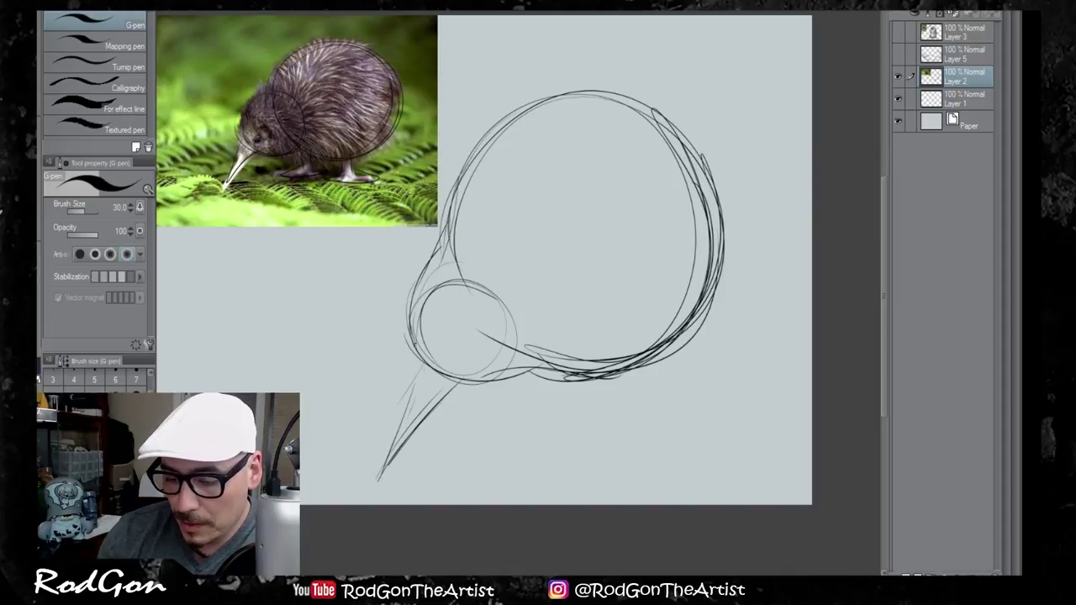
pyautogui.moveTo(420, 363); pyautogui.dragTo(381, 485)
# Step: Sketch the chin line and curved neck arcs around the back of the head circle
pyautogui.moveTo(454, 383)
pyautogui.mouseDown()
pyautogui.moveTo(385, 476)
pyautogui.moveTo(418, 427)
pyautogui.moveTo(529, 350)
pyautogui.mouseUp()
pyautogui.moveTo(437, 262); pyautogui.dragTo(541, 341)
pyautogui.moveTo(506, 272)
pyautogui.mouseDown()
pyautogui.moveTo(519, 283)
pyautogui.moveTo(523, 384)
pyautogui.mouseUp()
pyautogui.moveTo(417, 294); pyautogui.dragTo(531, 356)
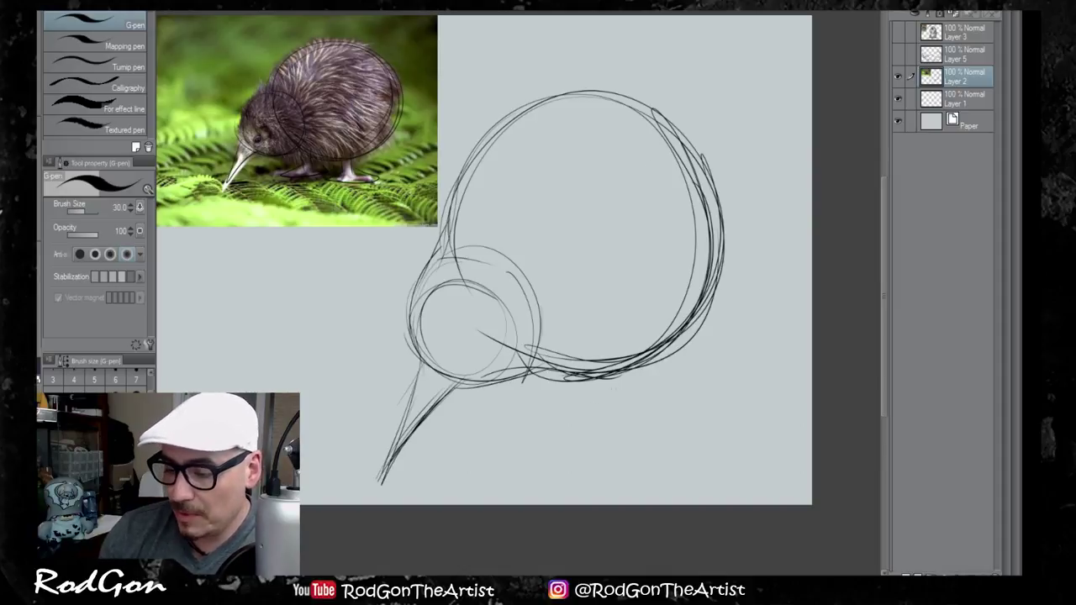
# Step: Sketch the near leg below the body and its foot with pointed toes to the front and rear
pyautogui.moveTo(619, 378); pyautogui.dragTo(611, 421)
pyautogui.moveTo(648, 358); pyautogui.dragTo(653, 430)
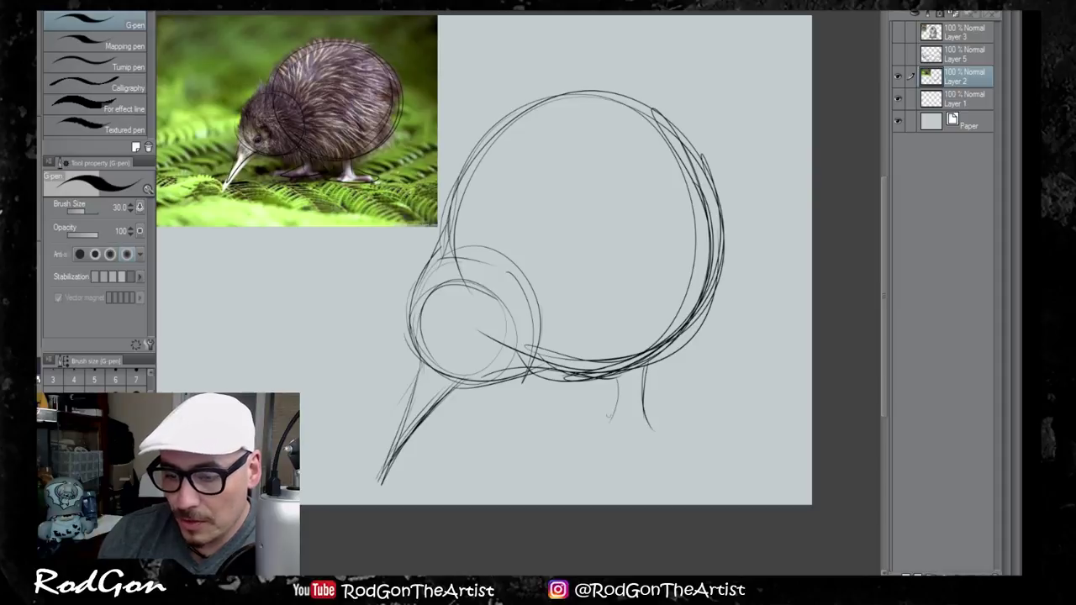
pyautogui.moveTo(580, 420)
pyautogui.mouseDown()
pyautogui.moveTo(627, 435)
pyautogui.moveTo(558, 464)
pyautogui.mouseUp()
pyautogui.moveTo(557, 464); pyautogui.dragTo(629, 444)
pyautogui.moveTo(551, 418)
pyautogui.mouseDown()
pyautogui.moveTo(588, 432)
pyautogui.moveTo(532, 446)
pyautogui.mouseUp()
pyautogui.moveTo(632, 435); pyautogui.dragTo(721, 442)
pyautogui.moveTo(716, 443); pyautogui.dragTo(623, 444)
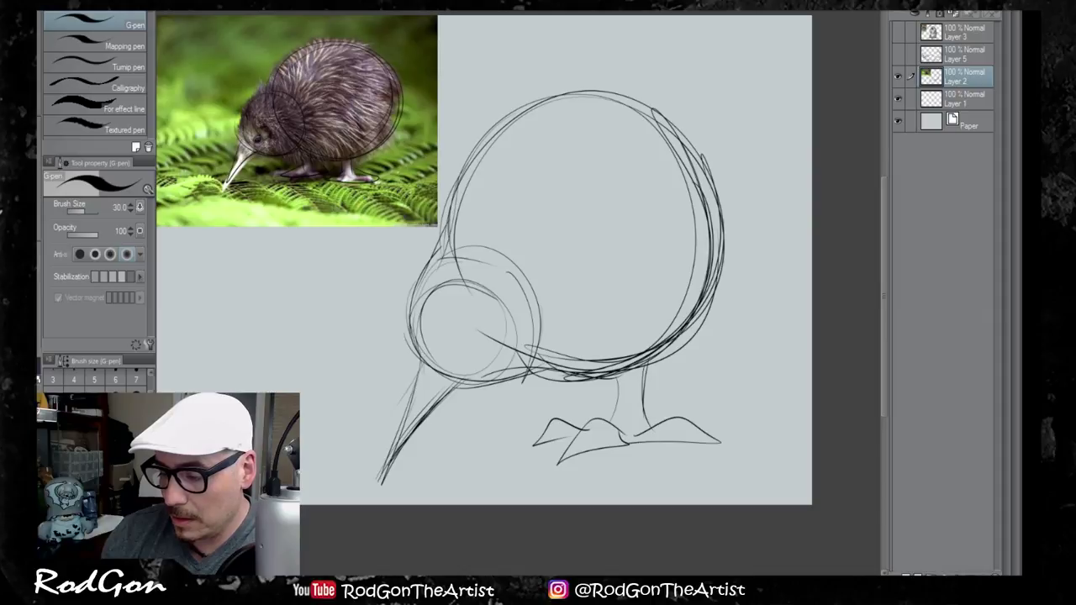
pyautogui.moveTo(649, 386); pyautogui.dragTo(652, 425)
pyautogui.moveTo(642, 358)
pyautogui.mouseDown()
pyautogui.moveTo(649, 424)
pyautogui.moveTo(613, 424)
pyautogui.mouseUp()
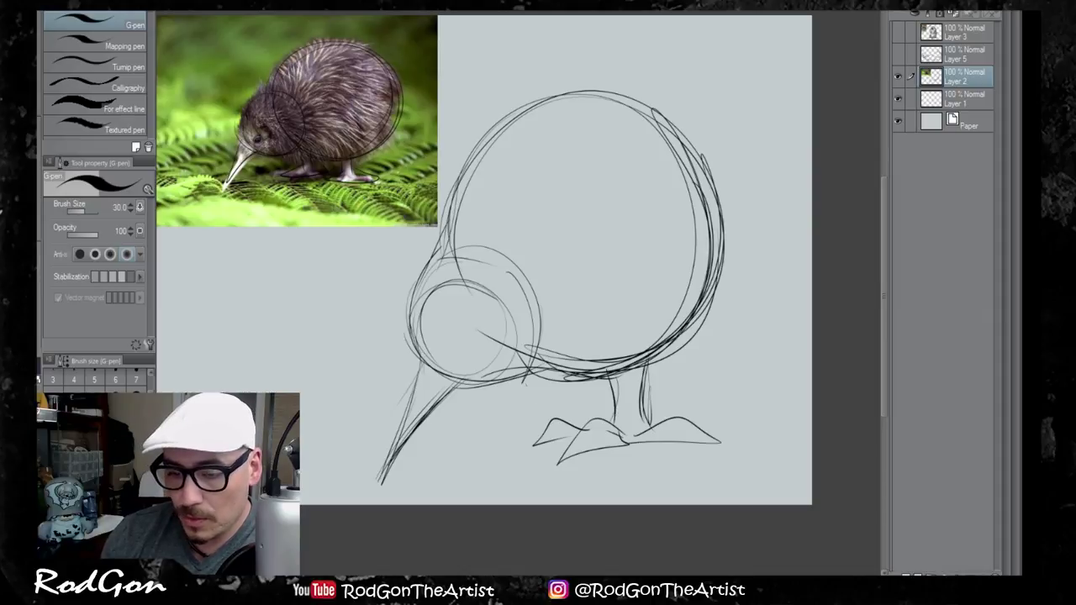
# Step: Sketch the far leg and its pointed toes between the beak and the near foot
pyautogui.moveTo(554, 371)
pyautogui.mouseDown()
pyautogui.moveTo(555, 410)
pyautogui.moveTo(496, 429)
pyautogui.moveTo(558, 411)
pyautogui.moveTo(468, 420)
pyautogui.mouseUp()
pyautogui.moveTo(469, 420); pyautogui.dragTo(511, 413)
pyautogui.moveTo(569, 375); pyautogui.dragTo(573, 410)
pyautogui.moveTo(578, 378); pyautogui.dragTo(577, 415)
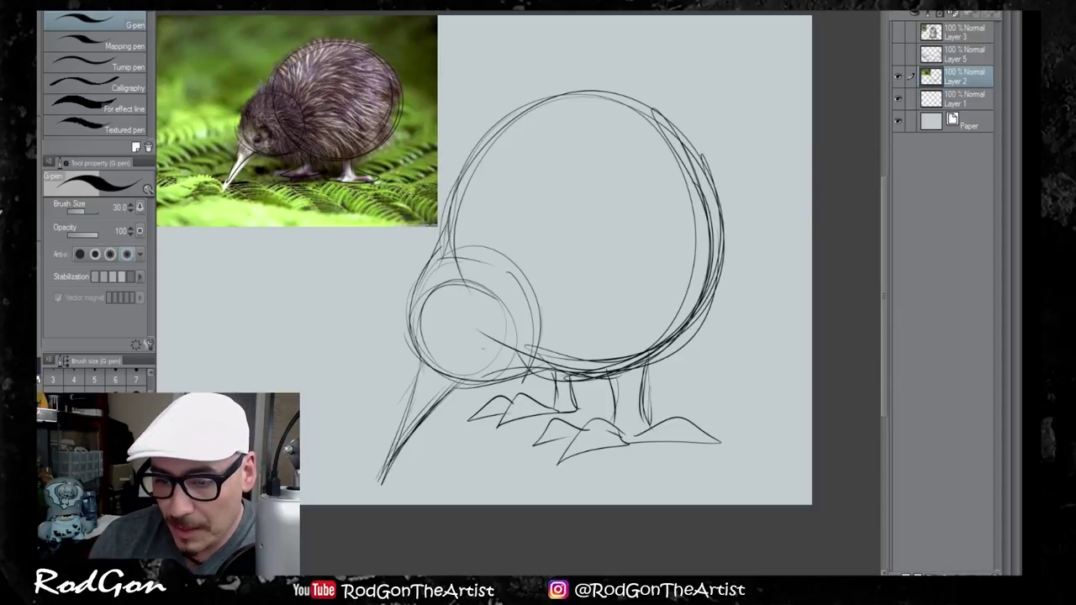
# Step: Draw short, dark feather strokes along the outline of the forehead, neck and upper back
pyautogui.moveTo(412, 326); pyautogui.dragTo(439, 235)
pyautogui.moveTo(415, 285); pyautogui.dragTo(455, 170)
pyautogui.moveTo(457, 212)
pyautogui.mouseDown()
pyautogui.moveTo(476, 141)
pyautogui.moveTo(540, 92)
pyautogui.moveTo(575, 84)
pyautogui.moveTo(632, 91)
pyautogui.moveTo(665, 115)
pyautogui.moveTo(696, 138)
pyautogui.moveTo(722, 190)
pyautogui.mouseUp()
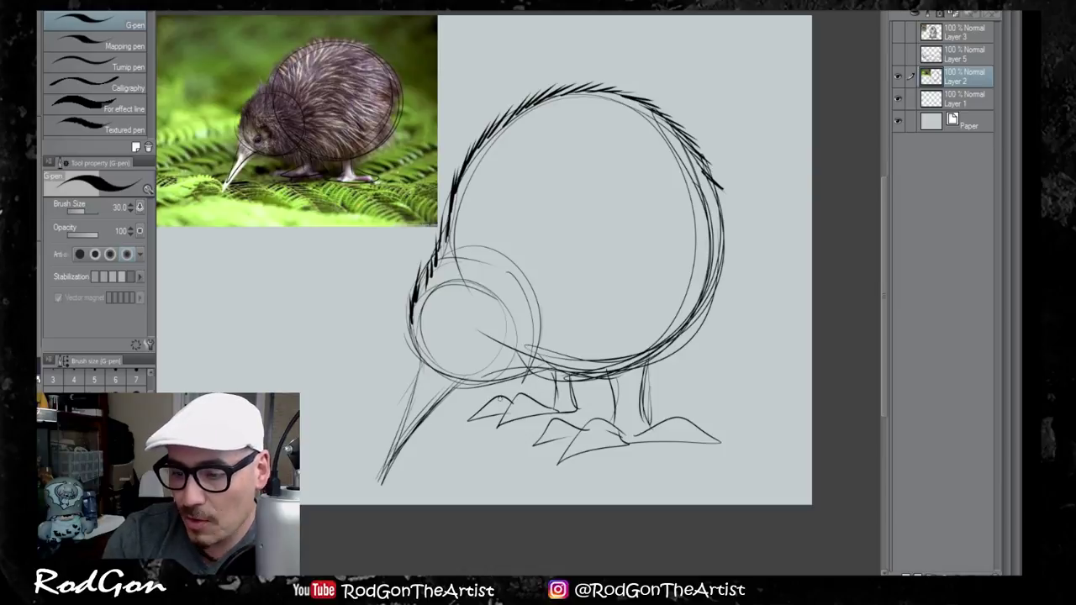
# Step: Draw overlapping feather strokes along the belly and around the rear outline of the body
pyautogui.moveTo(521, 374)
pyautogui.mouseDown()
pyautogui.moveTo(571, 383)
pyautogui.moveTo(607, 371)
pyautogui.mouseUp()
pyautogui.moveTo(602, 379); pyautogui.dragTo(627, 369)
pyautogui.moveTo(605, 373); pyautogui.dragTo(667, 353)
pyautogui.moveTo(641, 360); pyautogui.dragTo(687, 338)
pyautogui.moveTo(664, 341); pyautogui.dragTo(711, 306)
pyautogui.moveTo(691, 313); pyautogui.dragTo(725, 286)
pyautogui.moveTo(707, 290); pyautogui.dragTo(731, 258)
pyautogui.moveTo(704, 195); pyautogui.dragTo(727, 183)
pyautogui.moveTo(711, 237)
pyautogui.mouseDown()
pyautogui.moveTo(729, 200)
pyautogui.moveTo(731, 216)
pyautogui.mouseUp()
pyautogui.moveTo(711, 264); pyautogui.dragTo(733, 237)
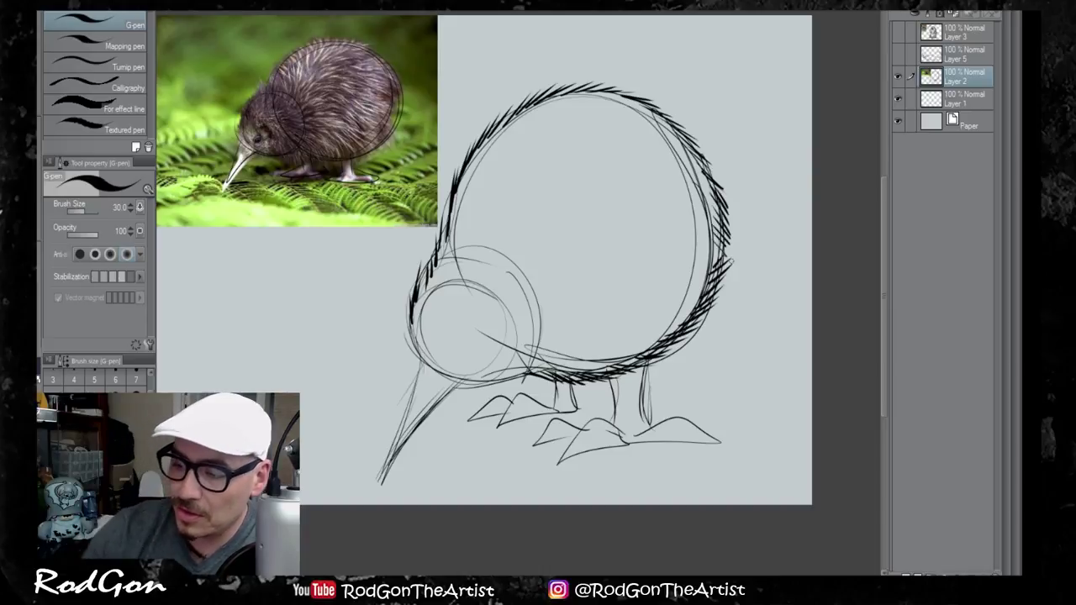
# Step: Draw short feather strokes along the neck arc that separates the head from the body
pyautogui.moveTo(504, 264); pyautogui.dragTo(518, 269)
pyautogui.moveTo(504, 268); pyautogui.dragTo(532, 277)
pyautogui.moveTo(516, 276); pyautogui.dragTo(541, 296)
pyautogui.moveTo(526, 296); pyautogui.dragTo(543, 323)
pyautogui.moveTo(530, 308); pyautogui.dragTo(546, 339)
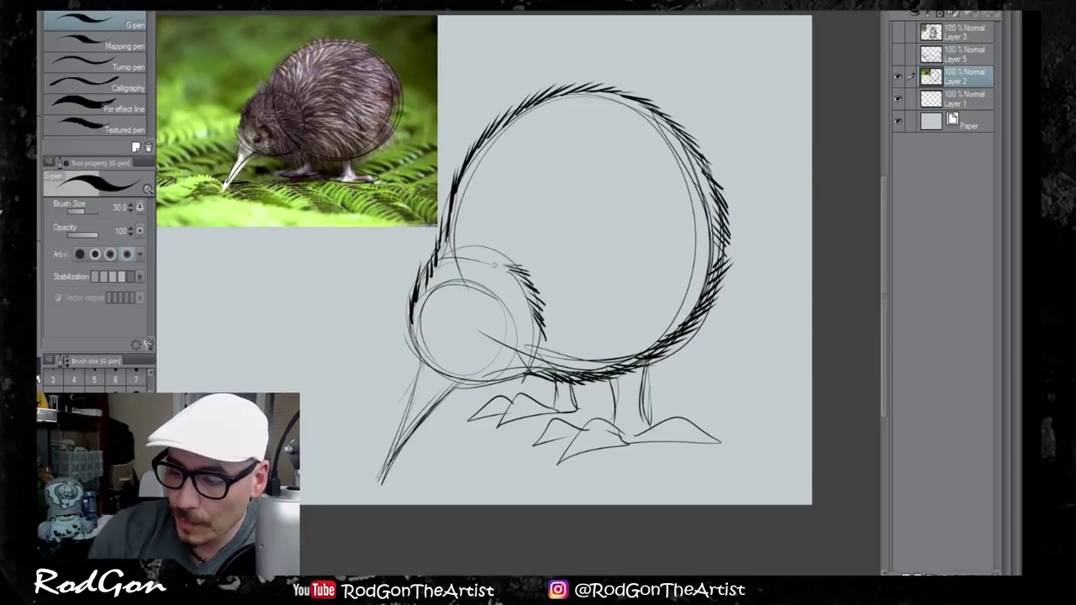
pyautogui.moveTo(516, 262); pyautogui.dragTo(494, 249)
pyautogui.moveTo(502, 257); pyautogui.dragTo(486, 239)
pyautogui.moveTo(489, 256); pyautogui.dragTo(478, 242)
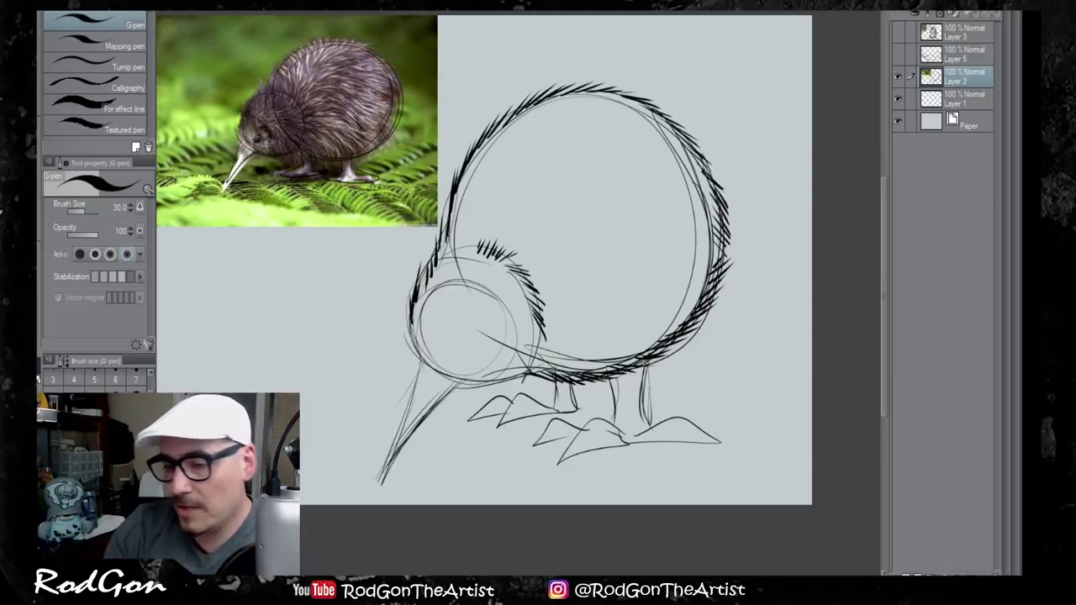
# Step: Draw a curved feather-direction arrow above the back and add short feather strokes across the shoulder and middle of the body
pyautogui.moveTo(452, 107); pyautogui.dragTo(522, 72)
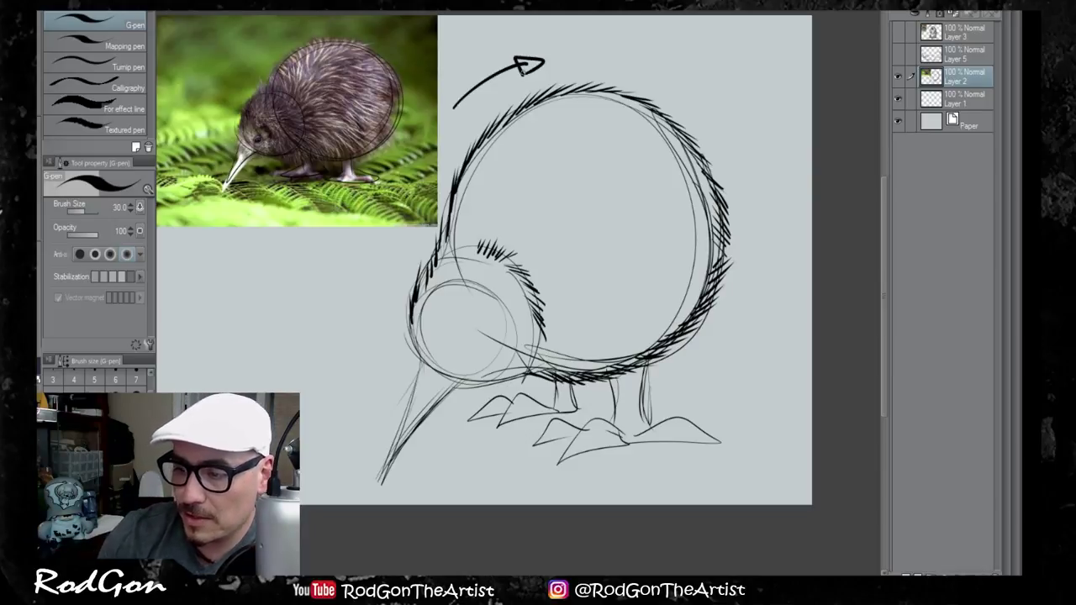
pyautogui.moveTo(476, 179)
pyautogui.mouseDown()
pyautogui.moveTo(471, 210)
pyautogui.moveTo(498, 211)
pyautogui.mouseUp()
pyautogui.moveTo(542, 229)
pyautogui.mouseDown()
pyautogui.moveTo(523, 252)
pyautogui.moveTo(580, 294)
pyautogui.mouseUp()
pyautogui.moveTo(572, 296)
pyautogui.mouseDown()
pyautogui.moveTo(586, 335)
pyautogui.moveTo(599, 319)
pyautogui.moveTo(637, 340)
pyautogui.mouseUp()
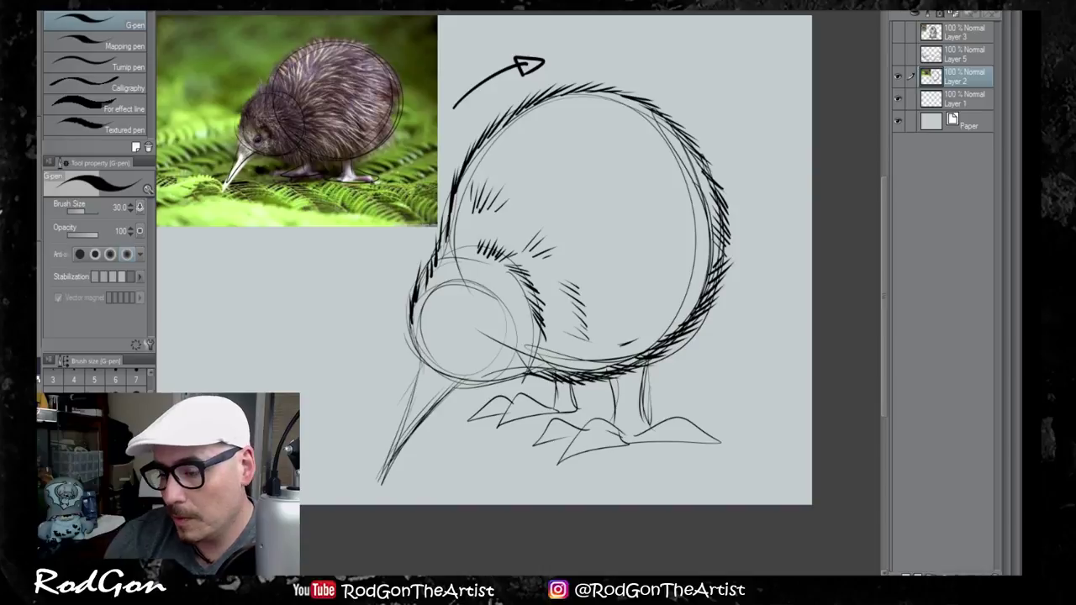
pyautogui.moveTo(621, 269)
pyautogui.mouseDown()
pyautogui.moveTo(641, 265)
pyautogui.moveTo(625, 245)
pyautogui.mouseUp()
pyautogui.moveTo(612, 262); pyautogui.dragTo(637, 257)
# Step: Add feather strokes inside the upper back and a few sparse ones across the middle of the body
pyautogui.moveTo(504, 151); pyautogui.dragTo(529, 128)
pyautogui.moveTo(518, 148); pyautogui.dragTo(541, 128)
pyautogui.moveTo(529, 144); pyautogui.dragTo(555, 129)
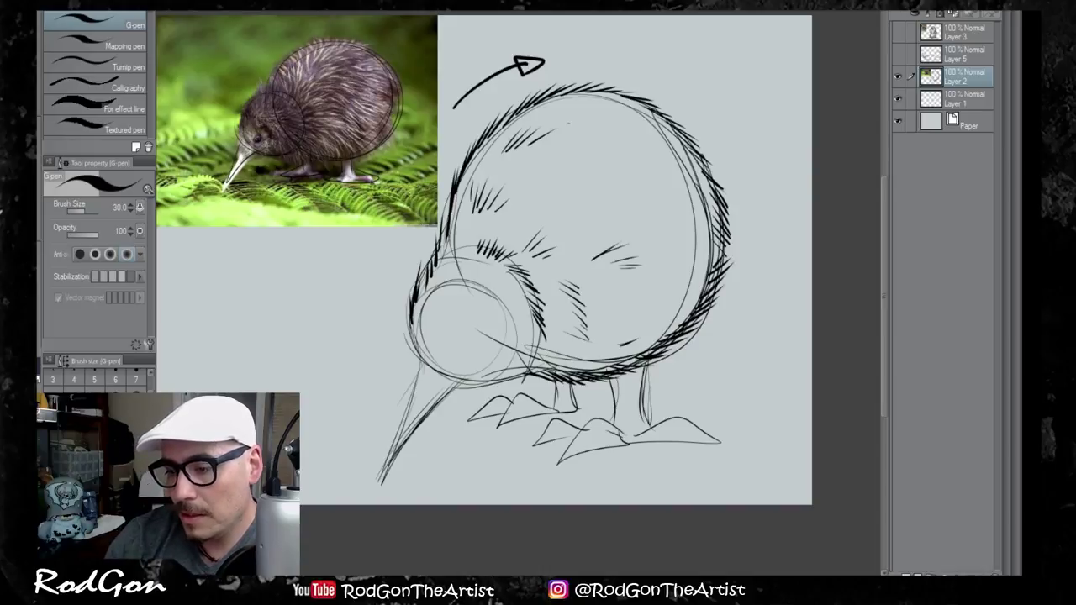
pyautogui.moveTo(485, 163); pyautogui.dragTo(499, 145)
pyautogui.moveTo(474, 174); pyautogui.dragTo(488, 149)
pyautogui.moveTo(545, 120); pyautogui.dragTo(568, 103)
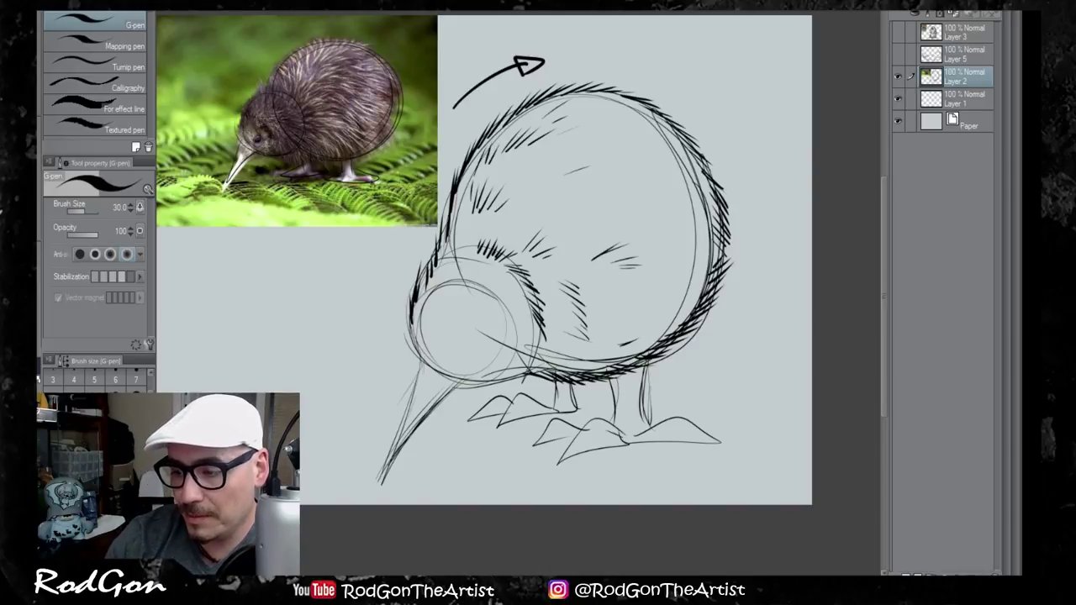
pyautogui.moveTo(536, 171); pyautogui.dragTo(567, 161)
pyautogui.moveTo(579, 227); pyautogui.dragTo(599, 225)
pyautogui.moveTo(598, 278); pyautogui.dragTo(625, 284)
pyautogui.moveTo(607, 288); pyautogui.dragTo(628, 292)
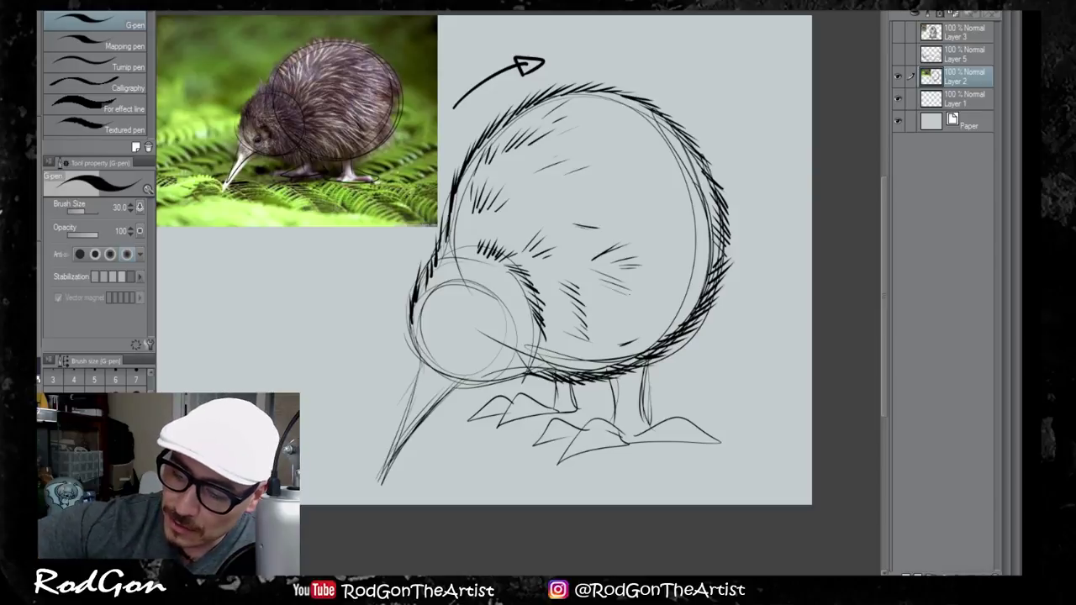
# Step: Darken the near leg and foot outlines, adding shading under the belly and bands across the leg
pyautogui.moveTo(615, 377); pyautogui.dragTo(617, 425)
pyautogui.moveTo(644, 363); pyautogui.dragTo(646, 428)
pyautogui.moveTo(644, 381); pyautogui.dragTo(644, 422)
pyautogui.moveTo(616, 376); pyautogui.dragTo(637, 364)
pyautogui.moveTo(622, 382); pyautogui.dragTo(640, 366)
pyautogui.moveTo(622, 419); pyautogui.dragTo(597, 436)
pyautogui.moveTo(596, 422)
pyautogui.mouseDown()
pyautogui.moveTo(563, 456)
pyautogui.moveTo(622, 444)
pyautogui.moveTo(563, 431)
pyautogui.mouseUp()
pyautogui.moveTo(585, 425); pyautogui.dragTo(543, 447)
pyautogui.moveTo(639, 435)
pyautogui.mouseDown()
pyautogui.moveTo(716, 440)
pyautogui.moveTo(627, 437)
pyautogui.moveTo(684, 435)
pyautogui.mouseUp()
pyautogui.moveTo(595, 442)
pyautogui.mouseDown()
pyautogui.moveTo(617, 422)
pyautogui.moveTo(641, 449)
pyautogui.mouseUp()
pyautogui.moveTo(620, 392)
pyautogui.mouseDown()
pyautogui.moveTo(639, 390)
pyautogui.moveTo(637, 404)
pyautogui.mouseUp()
# Step: Darken the outlines of the far leg and its toes
pyautogui.moveTo(571, 385)
pyautogui.mouseDown()
pyautogui.moveTo(568, 412)
pyautogui.moveTo(516, 428)
pyautogui.mouseUp()
pyautogui.moveTo(563, 412)
pyautogui.mouseDown()
pyautogui.moveTo(521, 424)
pyautogui.moveTo(504, 409)
pyautogui.moveTo(491, 427)
pyautogui.moveTo(471, 420)
pyautogui.mouseUp()
pyautogui.moveTo(499, 414); pyautogui.dragTo(477, 424)
pyautogui.moveTo(548, 396)
pyautogui.mouseDown()
pyautogui.moveTo(533, 415)
pyautogui.moveTo(576, 394)
pyautogui.moveTo(553, 411)
pyautogui.mouseUp()
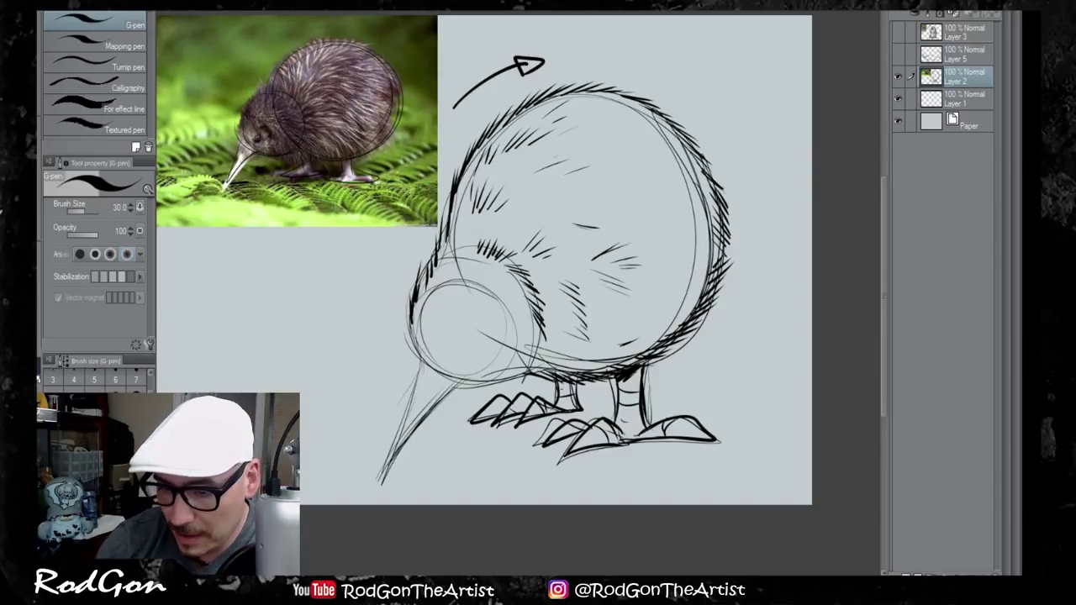
# Step: Draw feather strokes around the beak's base and under the chin, and redraw the beak with cleaner, darker outlines
pyautogui.moveTo(413, 352); pyautogui.dragTo(442, 379)
pyautogui.moveTo(439, 368)
pyautogui.mouseDown()
pyautogui.moveTo(451, 384)
pyautogui.moveTo(534, 371)
pyautogui.mouseUp()
pyautogui.moveTo(420, 356)
pyautogui.mouseDown()
pyautogui.moveTo(431, 368)
pyautogui.moveTo(410, 400)
pyautogui.mouseUp()
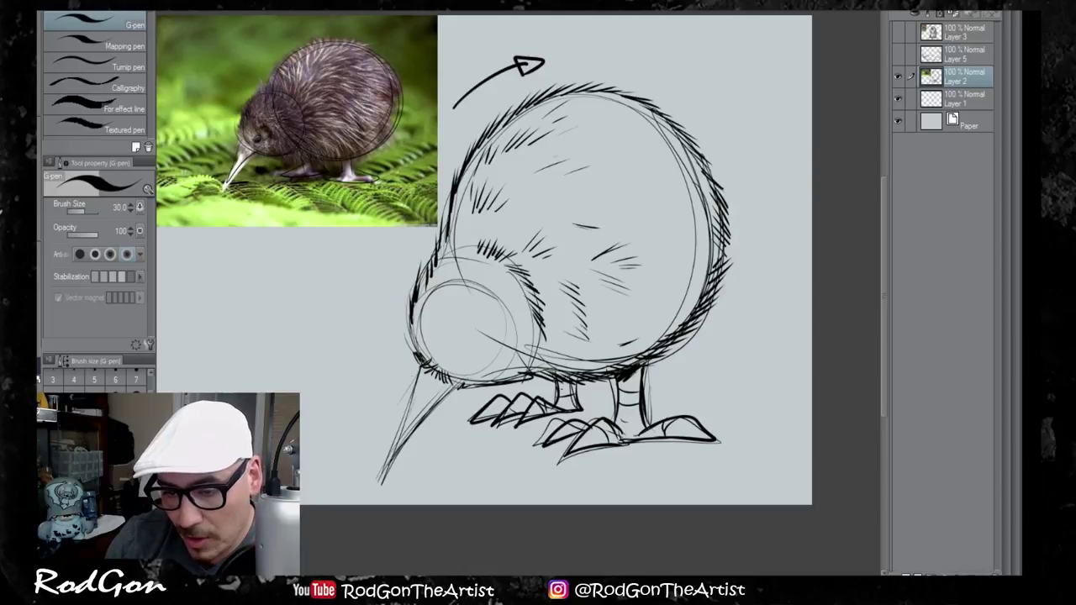
pyautogui.moveTo(420, 362)
pyautogui.mouseDown()
pyautogui.moveTo(390, 495)
pyautogui.moveTo(436, 406)
pyautogui.mouseUp()
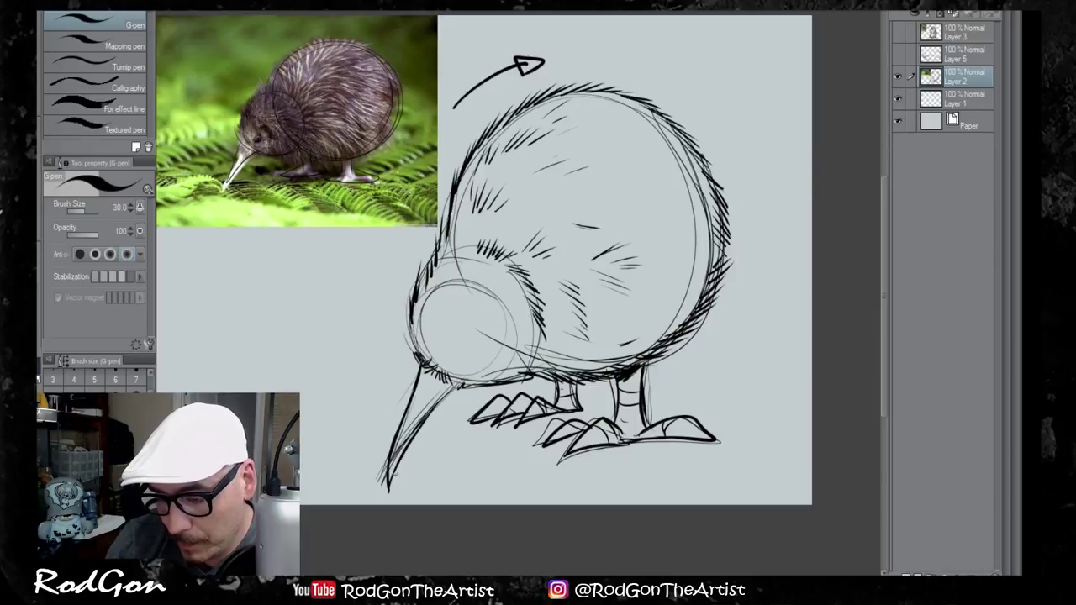
pyautogui.moveTo(394, 475); pyautogui.dragTo(459, 380)
pyautogui.moveTo(387, 461)
pyautogui.mouseDown()
pyautogui.moveTo(380, 485)
pyautogui.moveTo(431, 399)
pyautogui.mouseUp()
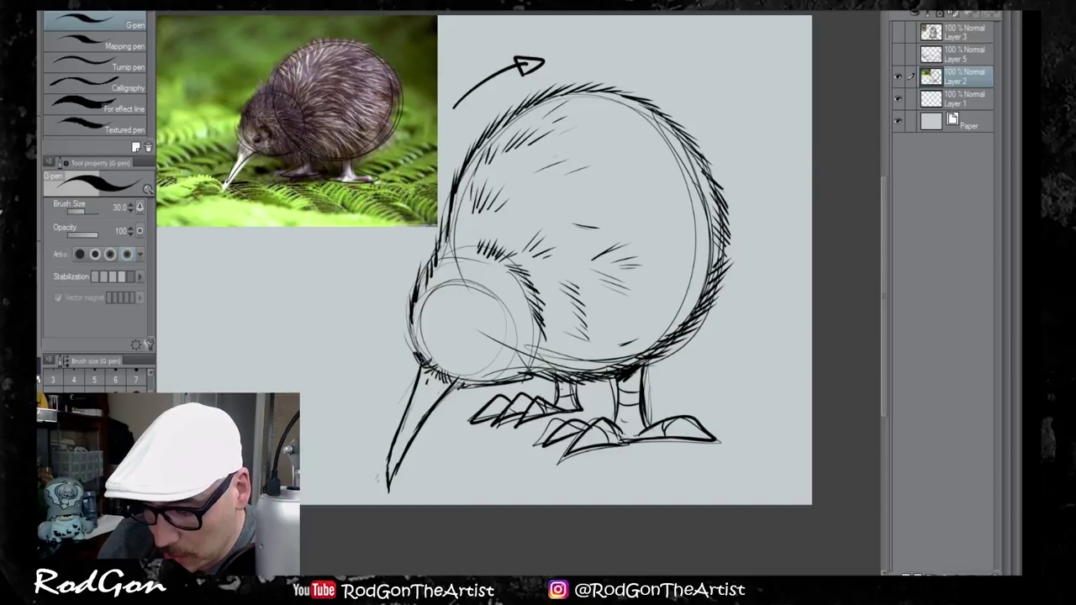
pyautogui.moveTo(436, 370); pyautogui.dragTo(416, 398)
pyautogui.hotkey('ctrl', 'z')
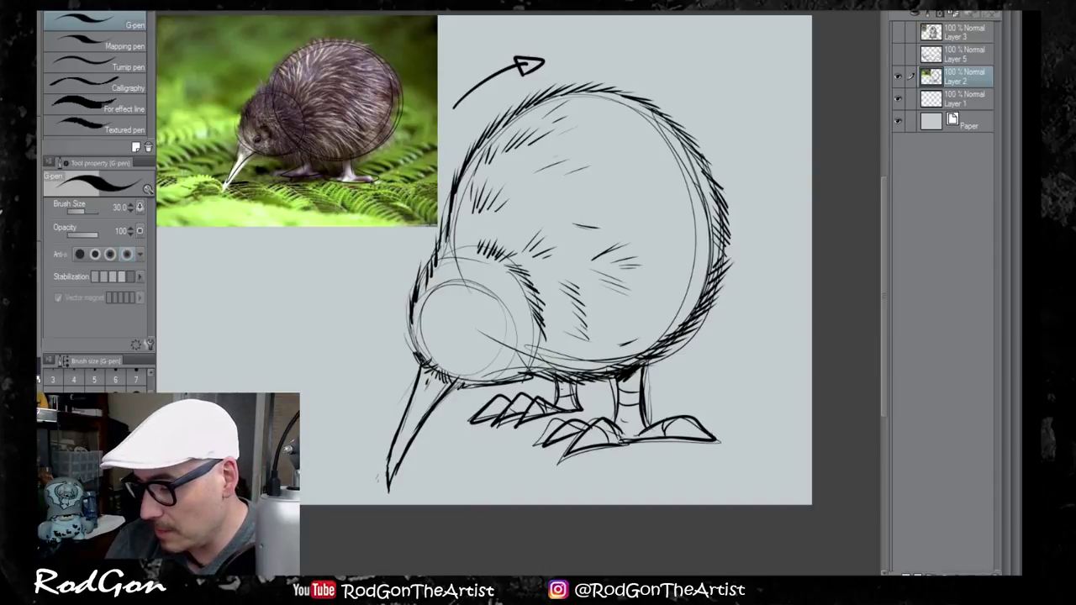
# Step: Draw dark, horizontal ground shadows beneath the near and far feet
pyautogui.moveTo(667, 420); pyautogui.dragTo(715, 436)
pyautogui.moveTo(582, 412); pyautogui.dragTo(615, 406)
pyautogui.moveTo(586, 409); pyautogui.dragTo(614, 405)
pyautogui.moveTo(585, 413); pyautogui.dragTo(620, 415)
pyautogui.moveTo(597, 412)
pyautogui.mouseDown()
pyautogui.moveTo(619, 421)
pyautogui.moveTo(427, 419)
pyautogui.mouseUp()
pyautogui.moveTo(639, 443); pyautogui.dragTo(763, 435)
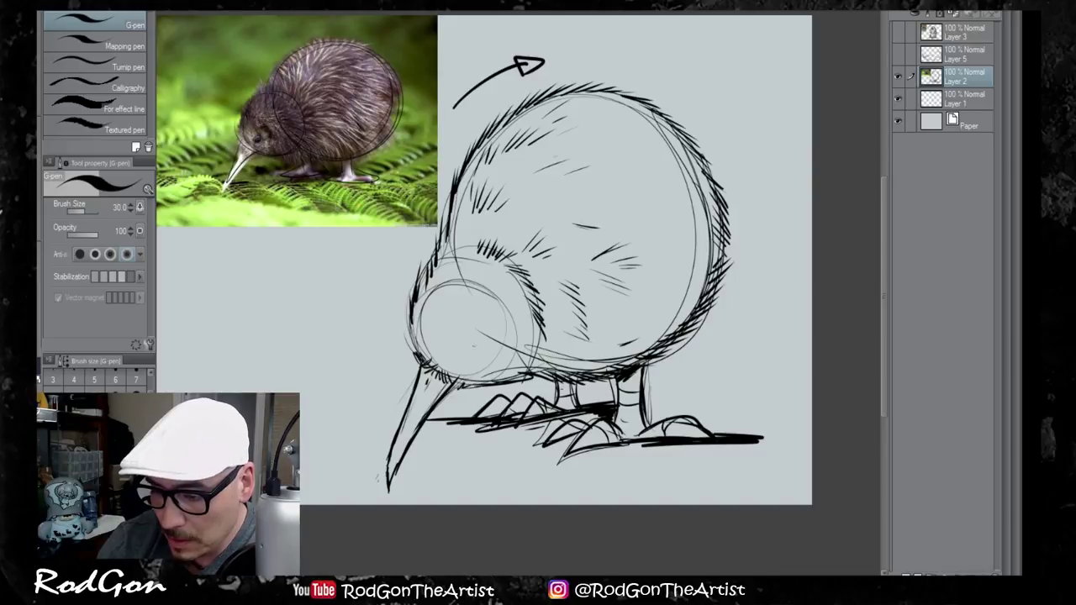
# Step: Draw a small round eye low on the head and add short feather strokes on the face
pyautogui.moveTo(467, 339)
pyautogui.mouseDown()
pyautogui.moveTo(458, 357)
pyautogui.moveTo(468, 338)
pyautogui.moveTo(474, 361)
pyautogui.mouseUp()
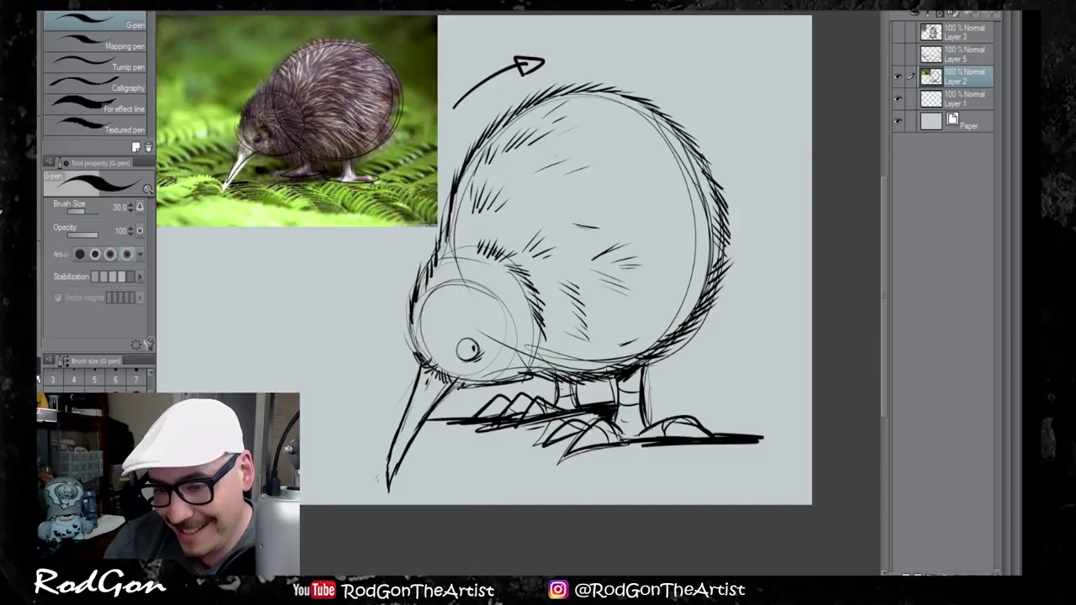
pyautogui.moveTo(459, 322); pyautogui.dragTo(472, 311)
pyautogui.moveTo(469, 319)
pyautogui.mouseDown()
pyautogui.moveTo(480, 313)
pyautogui.moveTo(407, 349)
pyautogui.mouseUp()
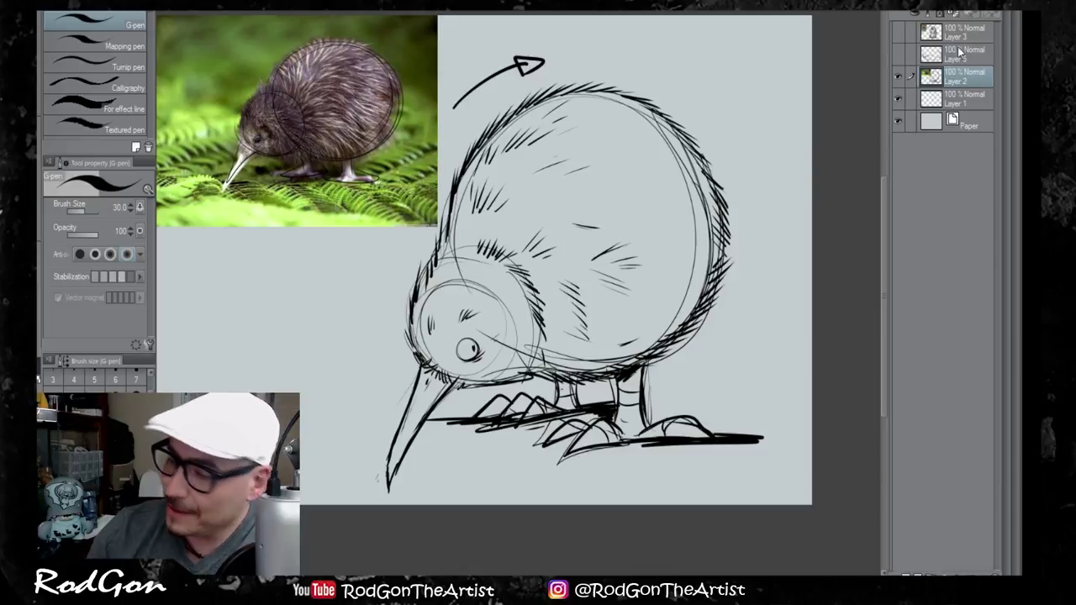
# Step: Add a new layer directly above Layer 1, beneath the sketch layer
pyautogui.click(968, 100)
pyautogui.hotkey('ctrl', 'shift', 'n')
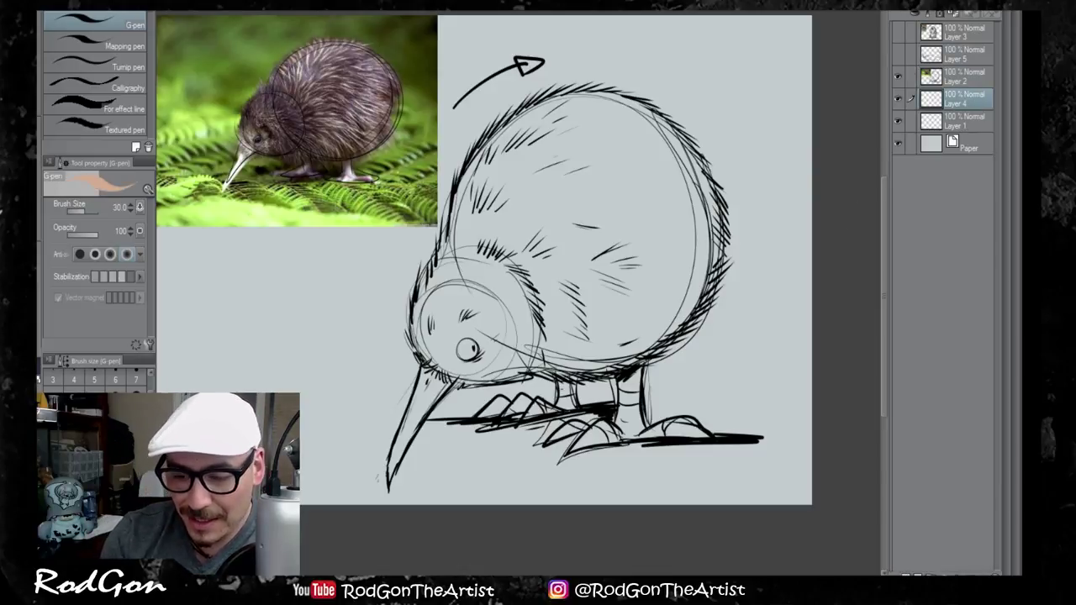
# Step: Sample the reddish brown from the reference photo's feathers and fill the kiwi's body and head with a size 120 G-pen
pyautogui.keyDown('alt'); pyautogui.click(288, 110); pyautogui.keyUp('alt')
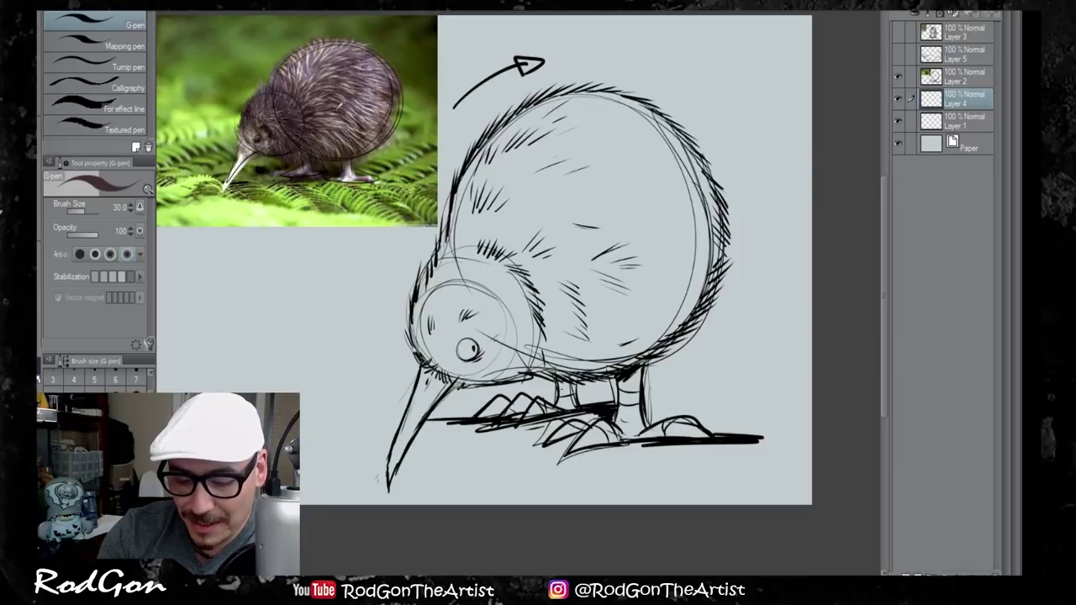
pyautogui.keyDown('alt'); pyautogui.click(341, 105); pyautogui.keyUp('alt')
pyautogui.keyDown('alt'); pyautogui.click(333, 106); pyautogui.keyUp('alt')
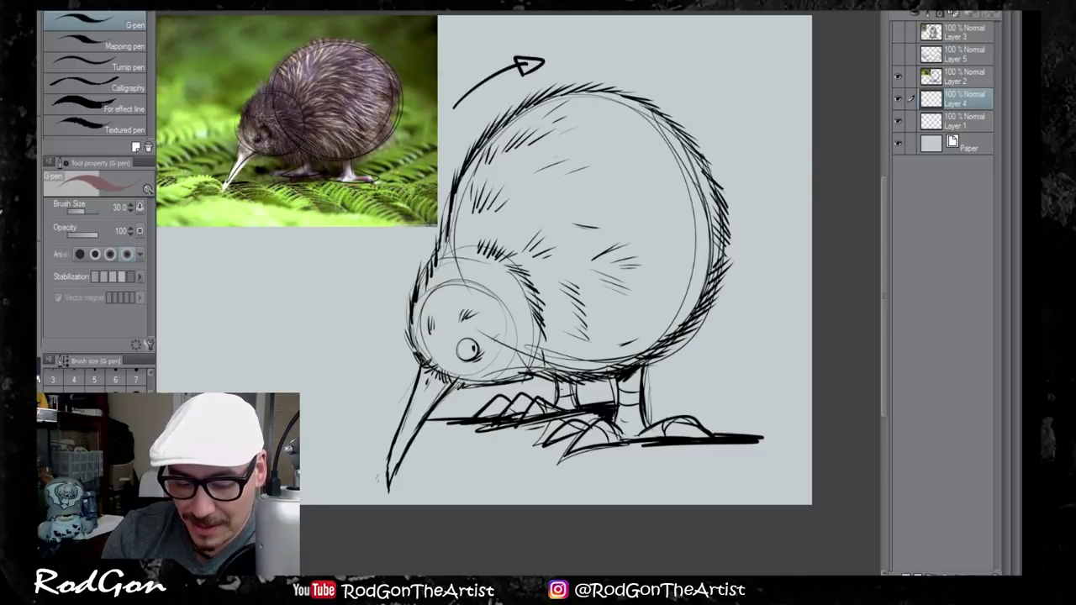
pyautogui.press(']')
pyautogui.press(']')
pyautogui.press(']')
pyautogui.press(']')
pyautogui.press(']')
pyautogui.press(']')
pyautogui.press(']')
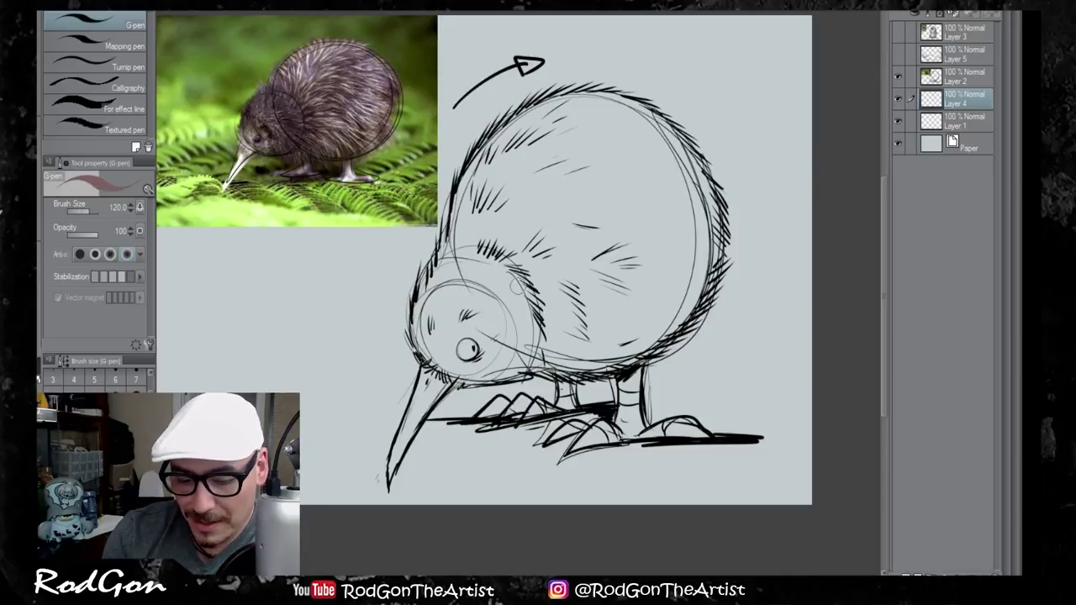
pyautogui.moveTo(620, 116)
pyautogui.mouseDown()
pyautogui.moveTo(481, 178)
pyautogui.moveTo(452, 201)
pyautogui.moveTo(456, 244)
pyautogui.moveTo(647, 122)
pyautogui.moveTo(496, 270)
pyautogui.moveTo(566, 257)
pyautogui.moveTo(531, 318)
pyautogui.moveTo(689, 271)
pyautogui.moveTo(678, 319)
pyautogui.moveTo(600, 363)
pyautogui.moveTo(488, 379)
pyautogui.moveTo(445, 349)
pyautogui.moveTo(429, 260)
pyautogui.moveTo(416, 353)
pyautogui.moveTo(466, 385)
pyautogui.mouseUp()
pyautogui.moveTo(588, 307)
pyautogui.mouseDown()
pyautogui.moveTo(496, 294)
pyautogui.moveTo(638, 131)
pyautogui.moveTo(622, 113)
pyautogui.moveTo(500, 120)
pyautogui.mouseUp()
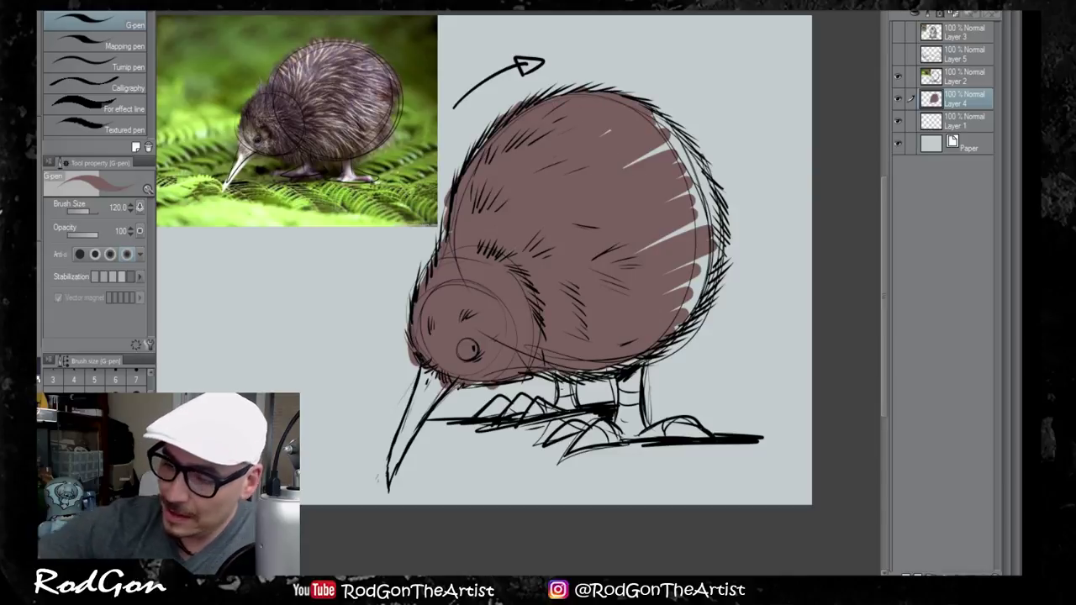
pyautogui.moveTo(678, 167)
pyautogui.mouseDown()
pyautogui.moveTo(664, 120)
pyautogui.moveTo(708, 243)
pyautogui.moveTo(679, 314)
pyautogui.moveTo(685, 269)
pyautogui.moveTo(664, 239)
pyautogui.moveTo(652, 140)
pyautogui.mouseUp()
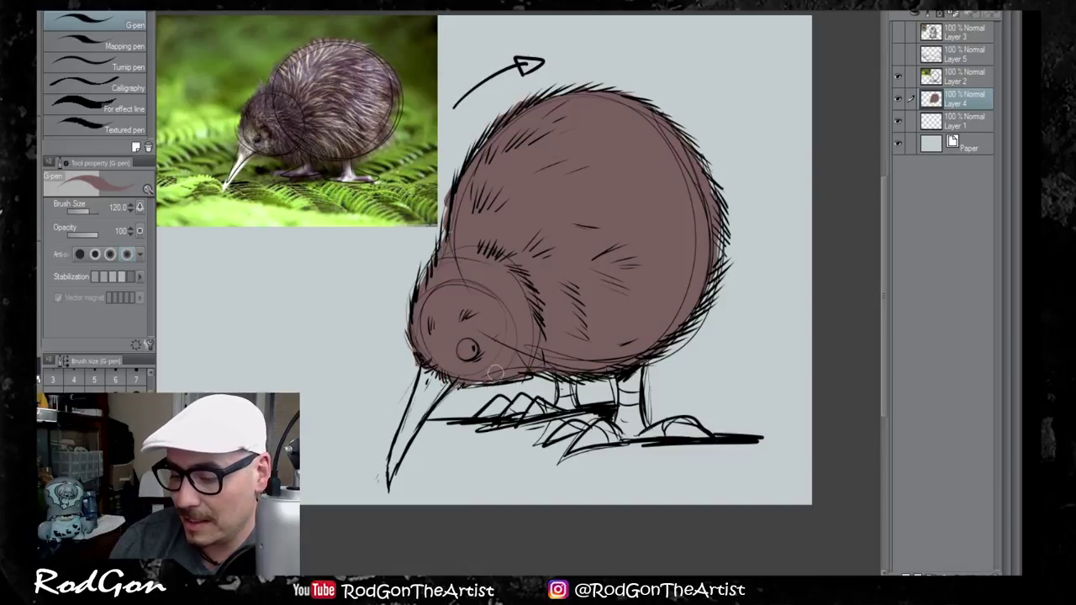
# Step: Paint the kiwi's eye and long beak white
pyautogui.press('x')
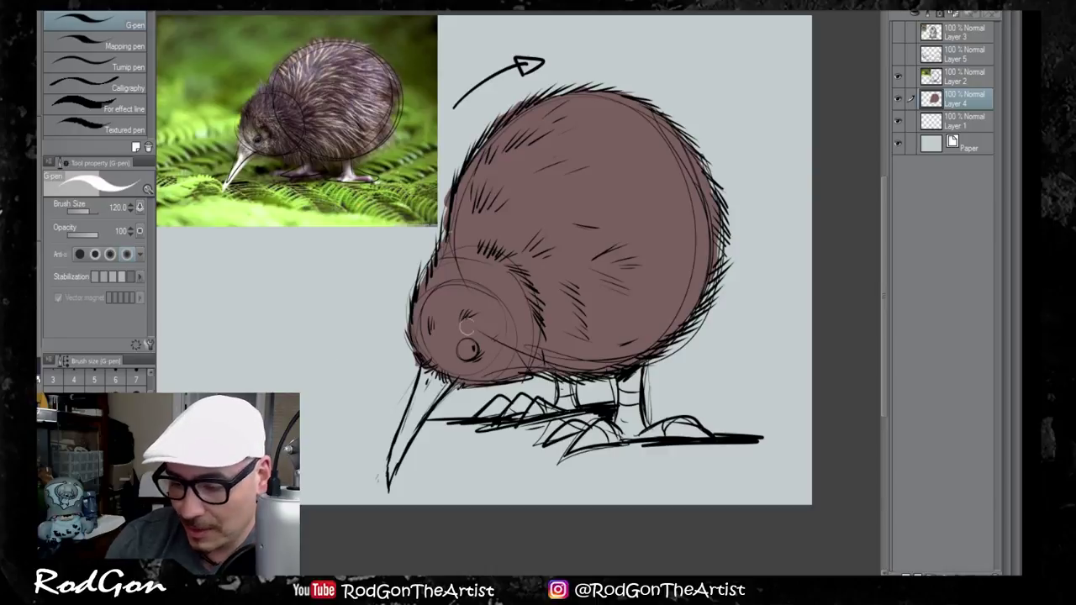
pyautogui.moveTo(466, 346); pyautogui.dragTo(474, 348)
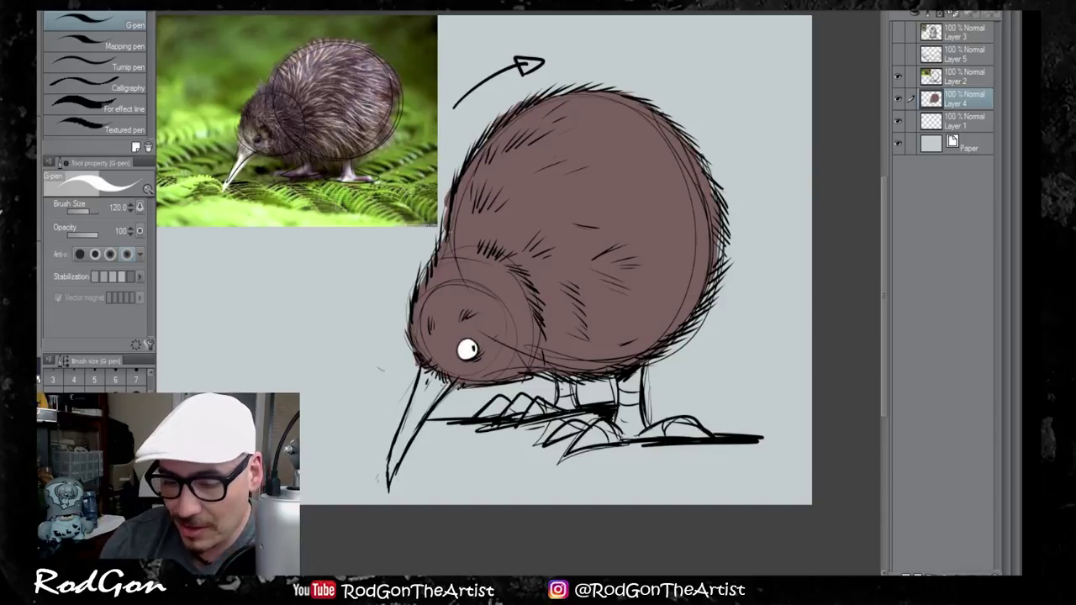
pyautogui.moveTo(391, 471)
pyautogui.mouseDown()
pyautogui.moveTo(419, 394)
pyautogui.moveTo(395, 453)
pyautogui.mouseUp()
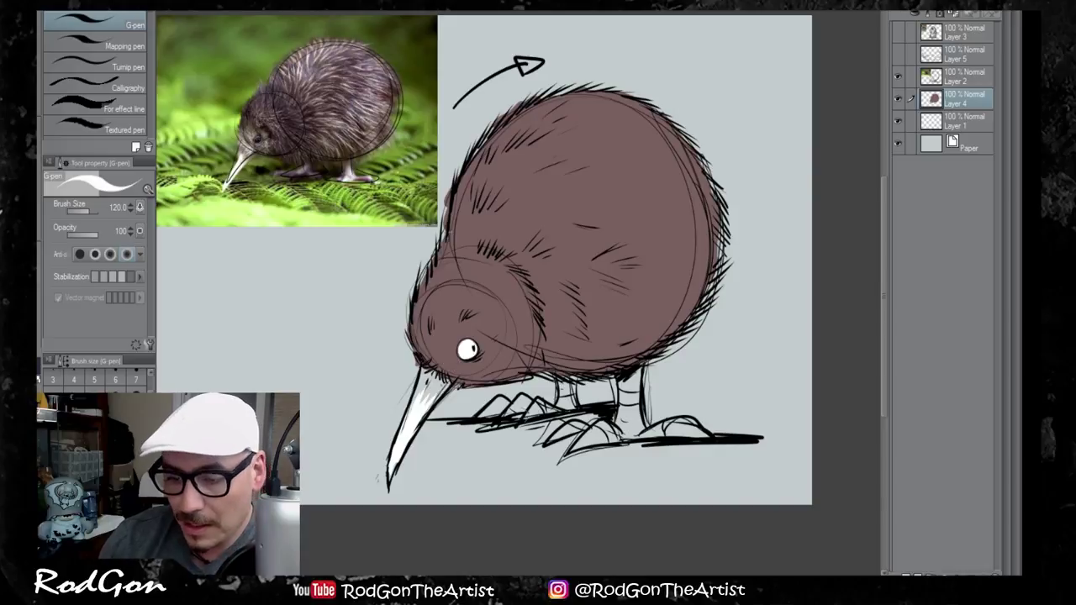
# Step: Color both legs and feet, including the toes, with a light pinkish gray
pyautogui.moveTo(625, 380); pyautogui.dragTo(625, 420)
pyautogui.moveTo(632, 376)
pyautogui.mouseDown()
pyautogui.moveTo(632, 423)
pyautogui.moveTo(630, 378)
pyautogui.moveTo(605, 436)
pyautogui.moveTo(558, 439)
pyautogui.mouseUp()
pyautogui.moveTo(627, 430); pyautogui.dragTo(691, 427)
pyautogui.moveTo(538, 398)
pyautogui.mouseDown()
pyautogui.moveTo(528, 412)
pyautogui.moveTo(480, 410)
pyautogui.mouseUp()
pyautogui.moveTo(566, 386); pyautogui.dragTo(560, 405)
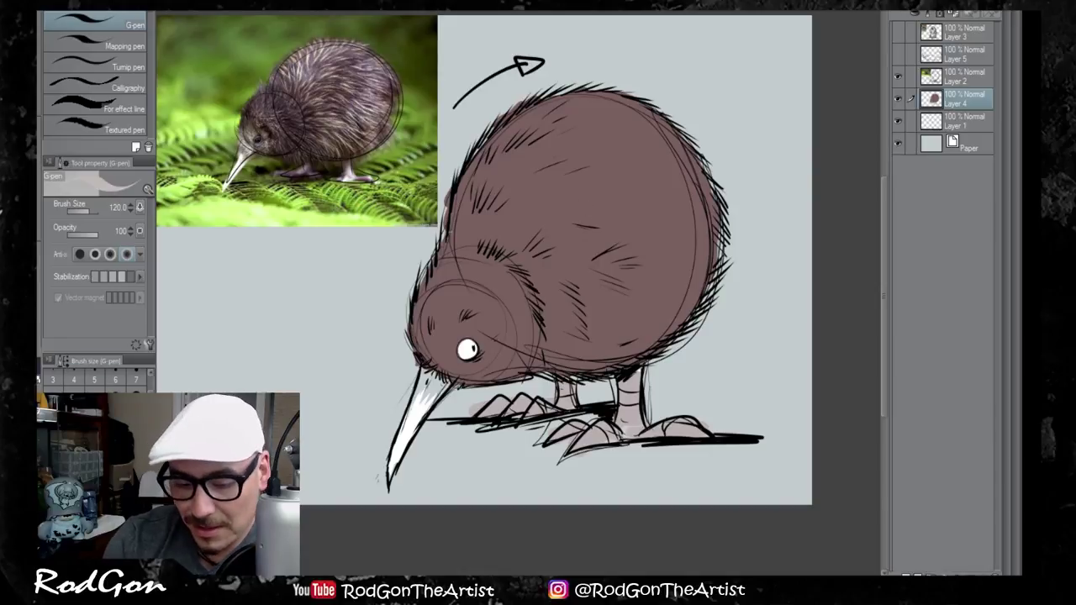
# Step: Set the brush size to 15 and add short light feather strokes on the shoulder, neck and head
pyautogui.click(116, 400)
pyautogui.moveTo(516, 162)
pyautogui.mouseDown()
pyautogui.moveTo(509, 190)
pyautogui.moveTo(552, 179)
pyautogui.mouseUp()
pyautogui.moveTo(540, 201); pyautogui.dragTo(560, 187)
pyautogui.moveTo(547, 216); pyautogui.dragTo(577, 216)
pyautogui.moveTo(489, 202); pyautogui.dragTo(494, 176)
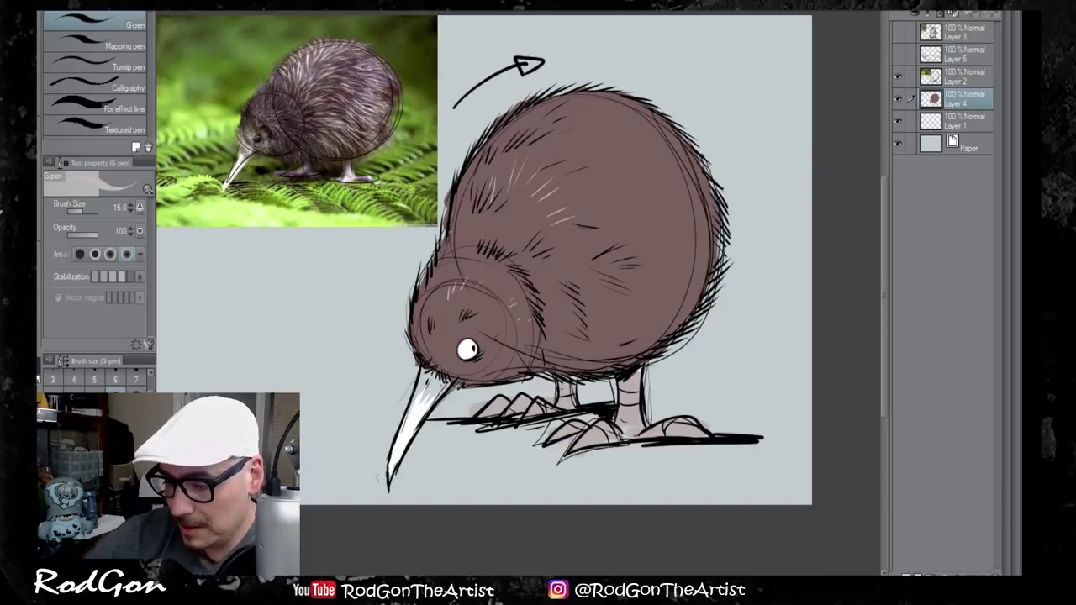
# Step: Add light feather highlights on the lower belly and across the front of the upper back
pyautogui.moveTo(619, 333); pyautogui.dragTo(599, 342)
pyautogui.moveTo(631, 328)
pyautogui.mouseDown()
pyautogui.moveTo(606, 335)
pyautogui.moveTo(611, 299)
pyautogui.mouseUp()
pyautogui.moveTo(555, 122); pyautogui.dragTo(544, 142)
pyautogui.moveTo(571, 120)
pyautogui.mouseDown()
pyautogui.moveTo(552, 140)
pyautogui.moveTo(511, 144)
pyautogui.mouseUp()
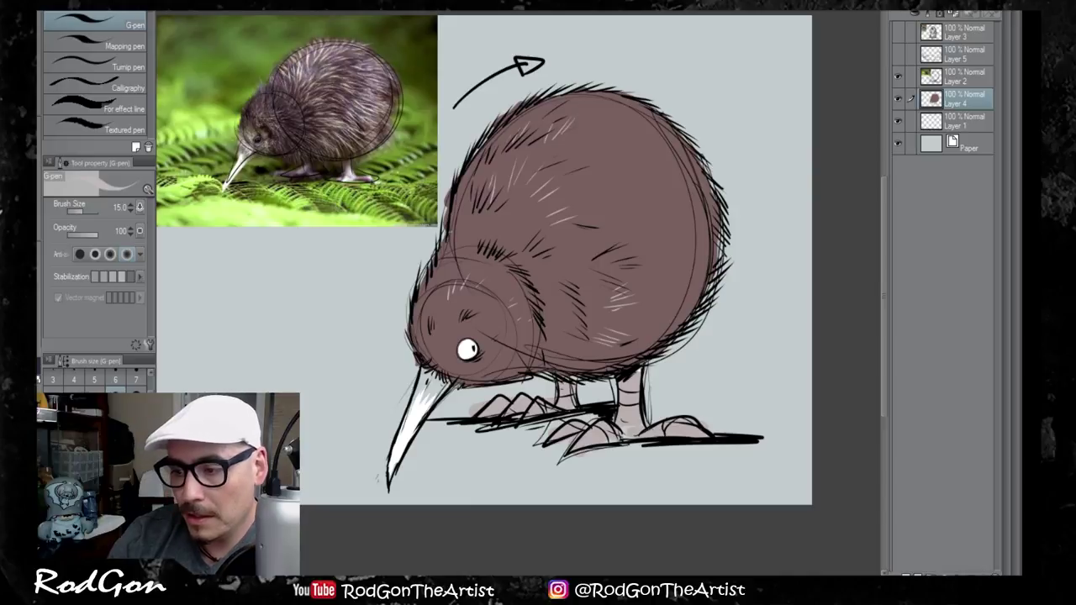
pyautogui.moveTo(582, 104); pyautogui.dragTo(561, 117)
pyautogui.moveTo(622, 113); pyautogui.dragTo(577, 140)
pyautogui.moveTo(543, 147); pyautogui.dragTo(529, 160)
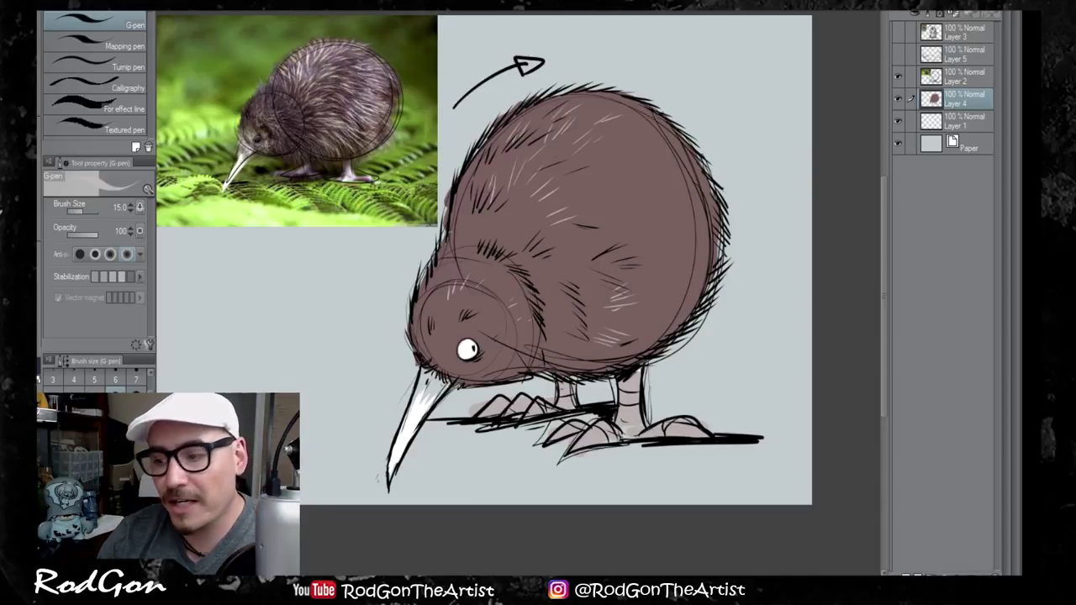
# Step: Draw longer light feather strokes along the top of the back and across the middle of the body
pyautogui.moveTo(607, 141)
pyautogui.mouseDown()
pyautogui.moveTo(637, 127)
pyautogui.moveTo(630, 108)
pyautogui.mouseUp()
pyautogui.moveTo(585, 106); pyautogui.dragTo(608, 96)
pyautogui.moveTo(625, 135); pyautogui.dragTo(656, 133)
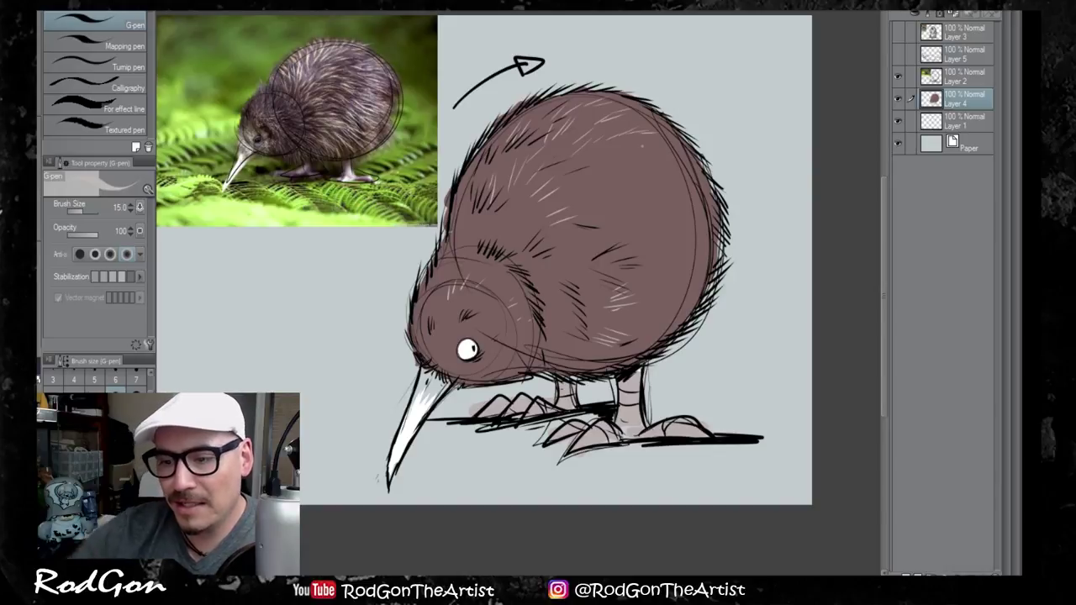
pyautogui.moveTo(603, 153); pyautogui.dragTo(640, 156)
pyautogui.moveTo(587, 199); pyautogui.dragTo(628, 198)
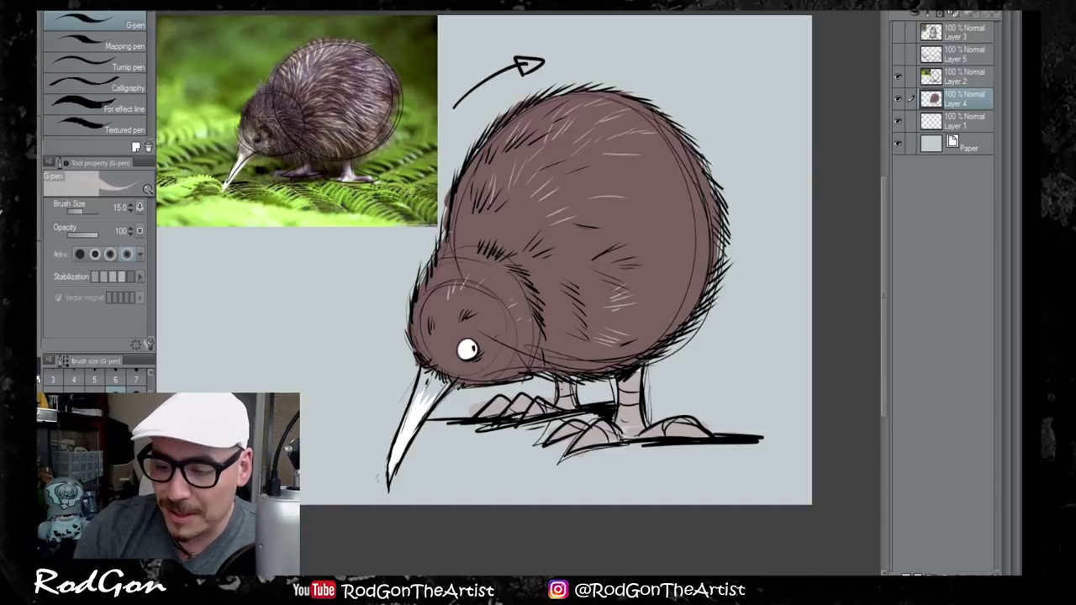
# Step: Add light feather strokes near the beak's base, along the rump's edge and through the body's center
pyautogui.moveTo(437, 367); pyautogui.dragTo(439, 348)
pyautogui.moveTo(442, 369); pyautogui.dragTo(443, 350)
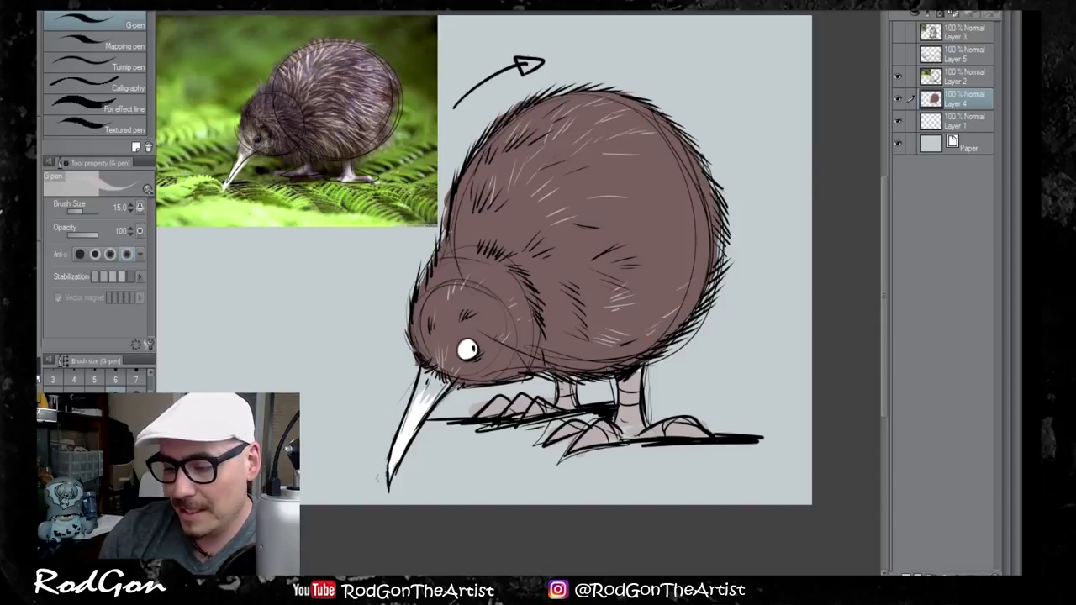
pyautogui.moveTo(695, 240)
pyautogui.mouseDown()
pyautogui.moveTo(686, 255)
pyautogui.moveTo(686, 239)
pyautogui.mouseUp()
pyautogui.moveTo(687, 215); pyautogui.dragTo(679, 229)
pyautogui.moveTo(689, 192); pyautogui.dragTo(681, 207)
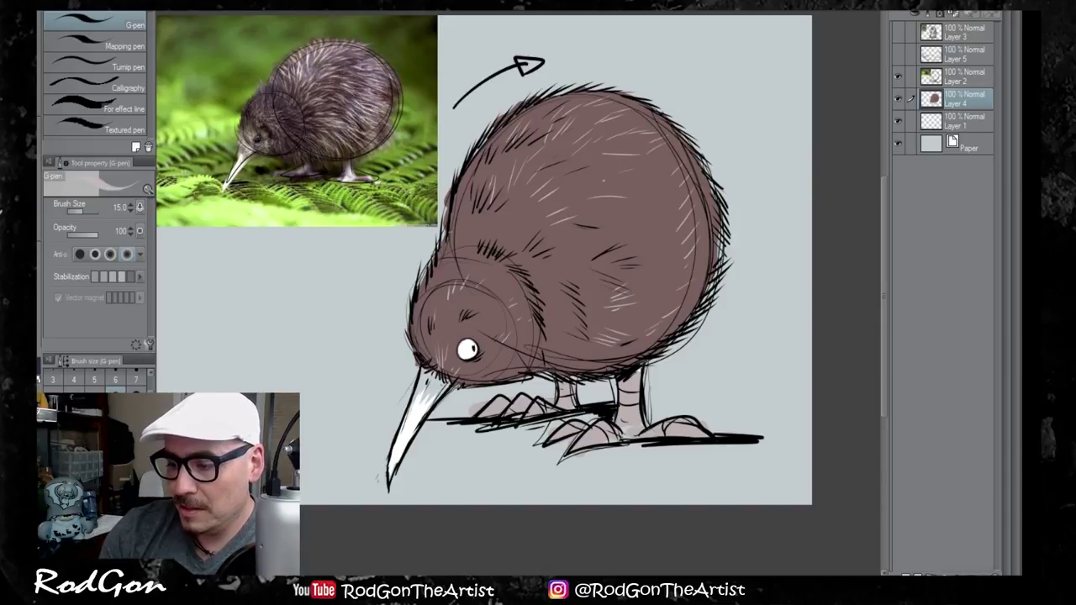
pyautogui.moveTo(604, 180); pyautogui.dragTo(622, 177)
pyautogui.moveTo(573, 176)
pyautogui.mouseDown()
pyautogui.moveTo(607, 165)
pyautogui.moveTo(601, 184)
pyautogui.mouseUp()
pyautogui.moveTo(623, 192); pyautogui.dragTo(651, 189)
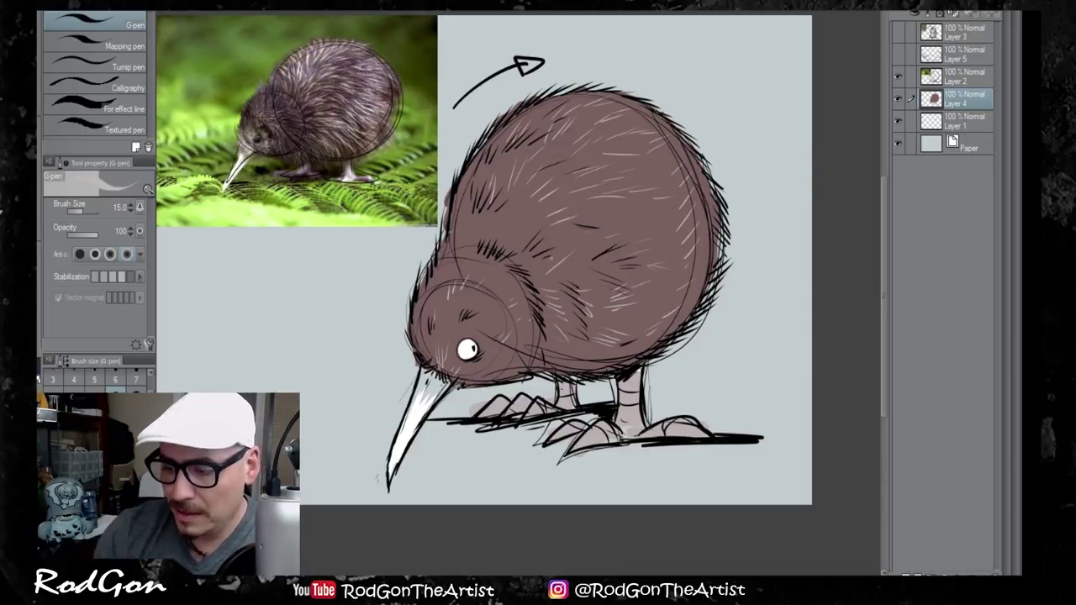
# Step: Fill the area behind the neck and the lower rear of the body with more light feather strokes
pyautogui.moveTo(528, 241); pyautogui.dragTo(539, 227)
pyautogui.moveTo(518, 237); pyautogui.dragTo(529, 224)
pyautogui.moveTo(510, 232)
pyautogui.mouseDown()
pyautogui.moveTo(520, 218)
pyautogui.moveTo(471, 195)
pyautogui.mouseUp()
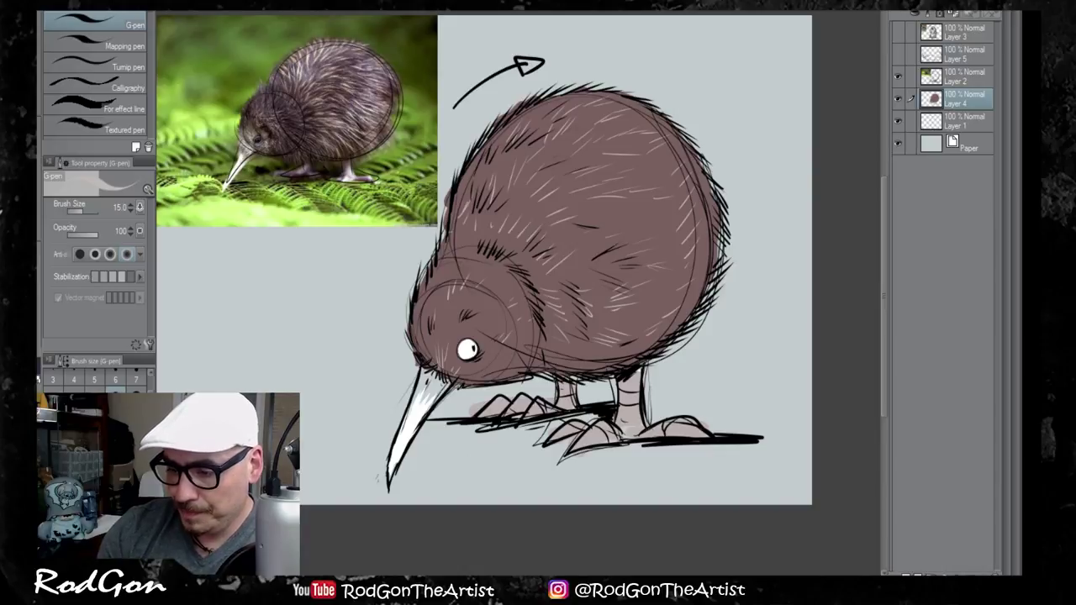
pyautogui.moveTo(615, 346); pyautogui.dragTo(636, 335)
pyautogui.moveTo(648, 311); pyautogui.dragTo(677, 290)
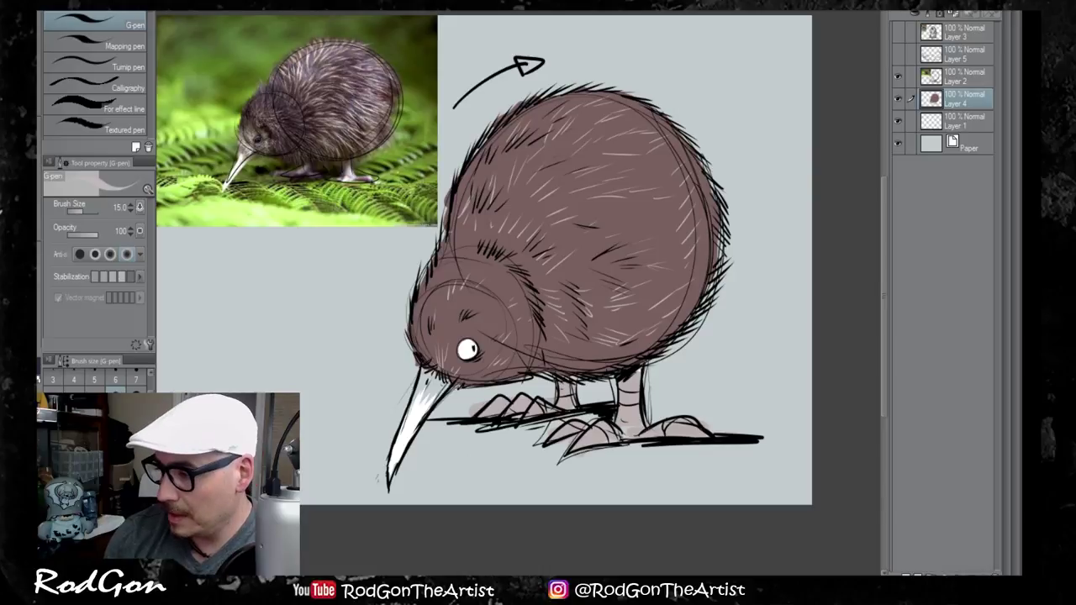
# Step: Handwrite the label "KIWI" in black above the bird's back
pyautogui.press('x')
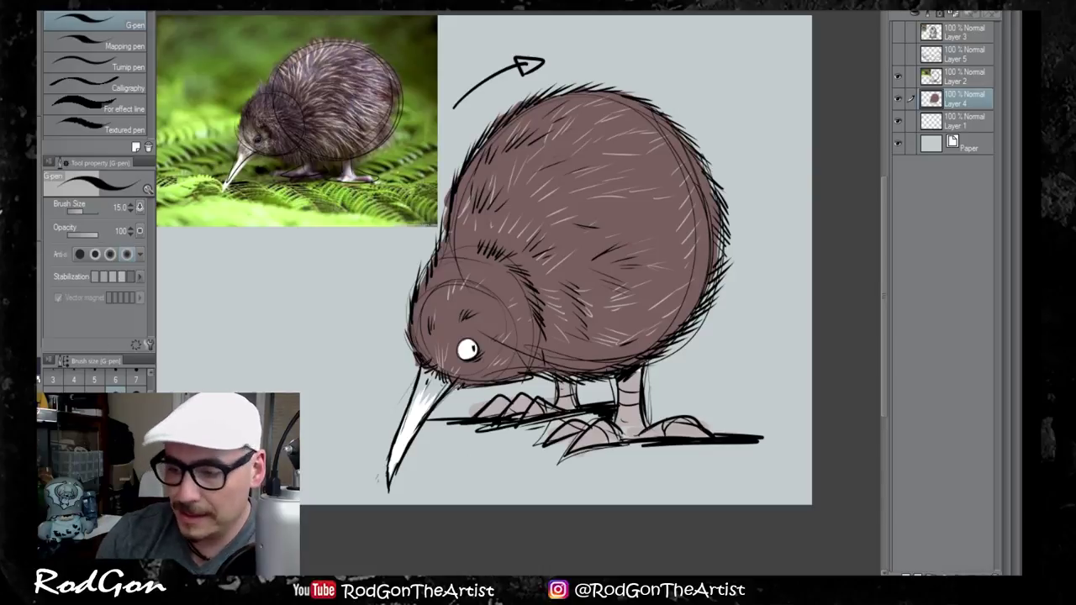
pyautogui.moveTo(636, 45); pyautogui.dragTo(624, 54)
pyautogui.moveTo(626, 53); pyautogui.dragTo(637, 63)
pyautogui.moveTo(646, 45)
pyautogui.mouseDown()
pyautogui.moveTo(645, 59)
pyautogui.moveTo(672, 44)
pyautogui.mouseUp()
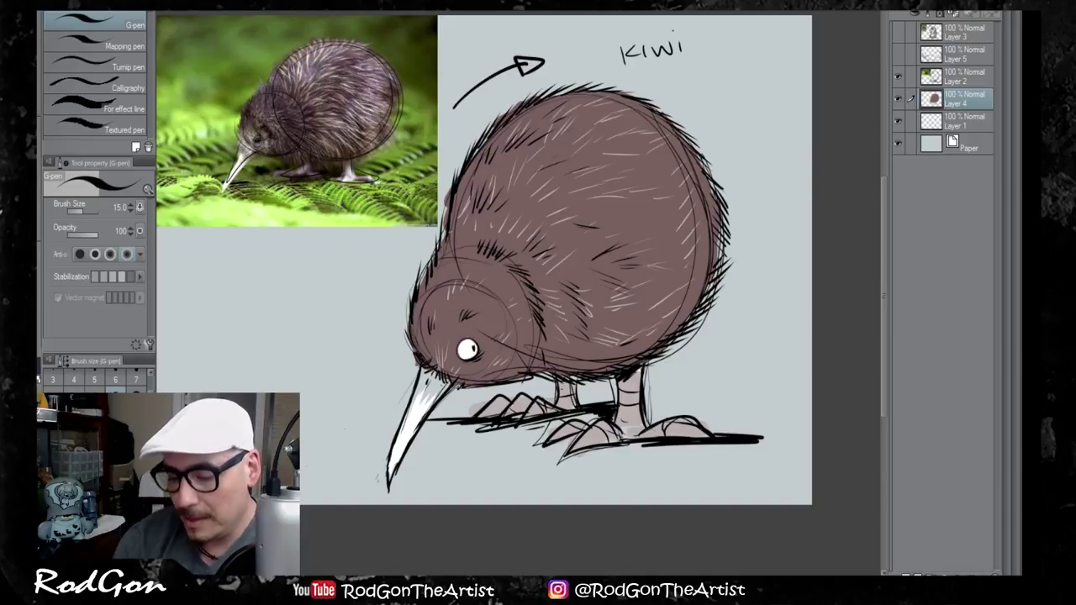
# Step: Draw a small winged bug in front of the beak, with a question mark above and a ground line below
pyautogui.moveTo(363, 429); pyautogui.dragTo(324, 435)
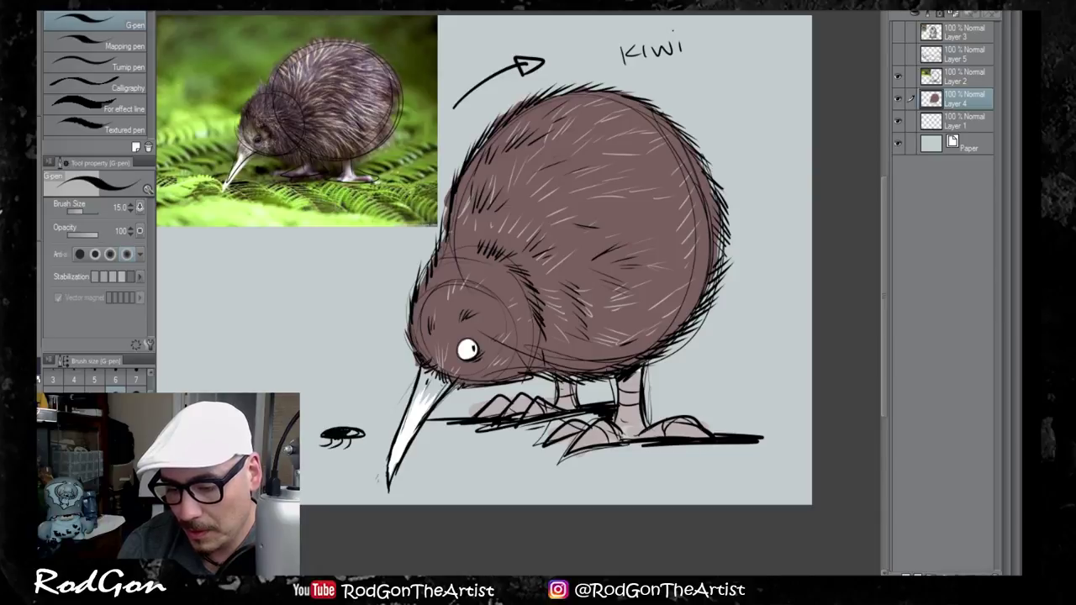
pyautogui.moveTo(337, 427); pyautogui.dragTo(305, 432)
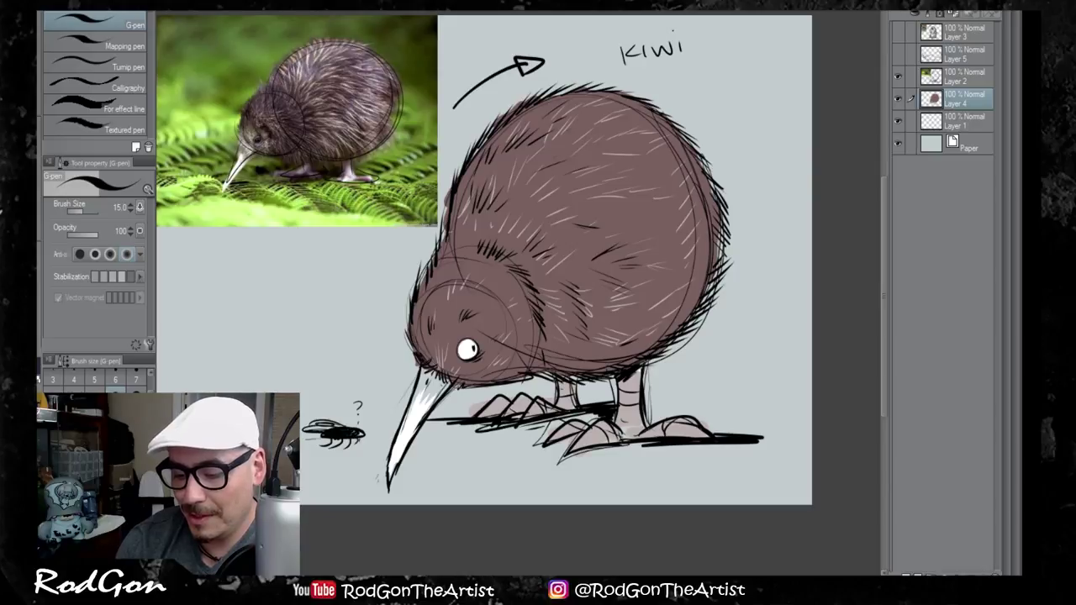
pyautogui.moveTo(318, 448); pyautogui.dragTo(360, 448)
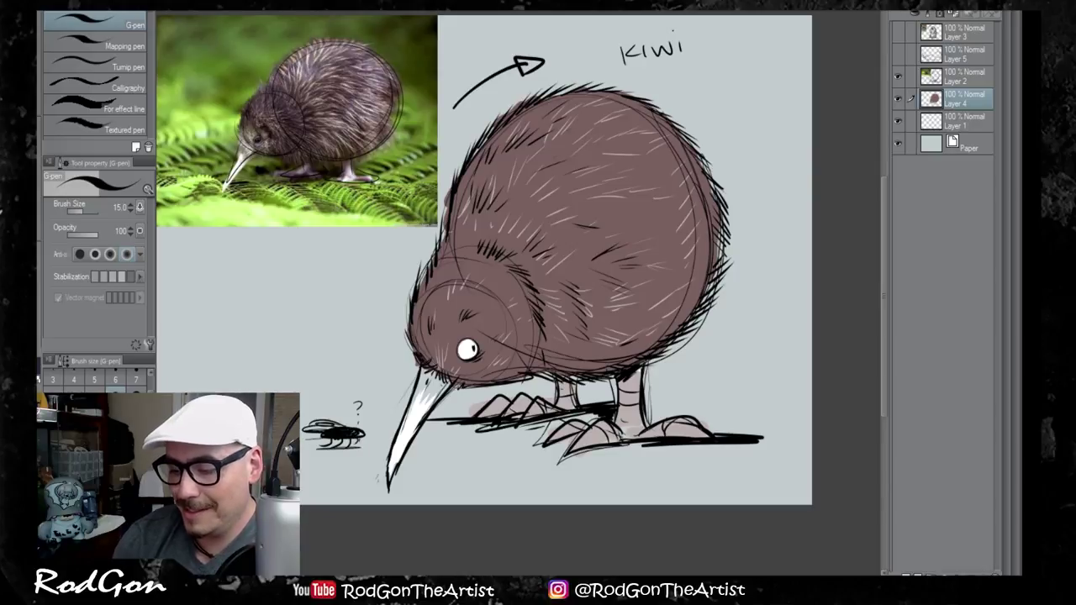
# Step: Toggle the color layer off and on, merge the sketch in Layer 2 down into Layer 4, and hide the merged layer
pyautogui.click(898, 98)
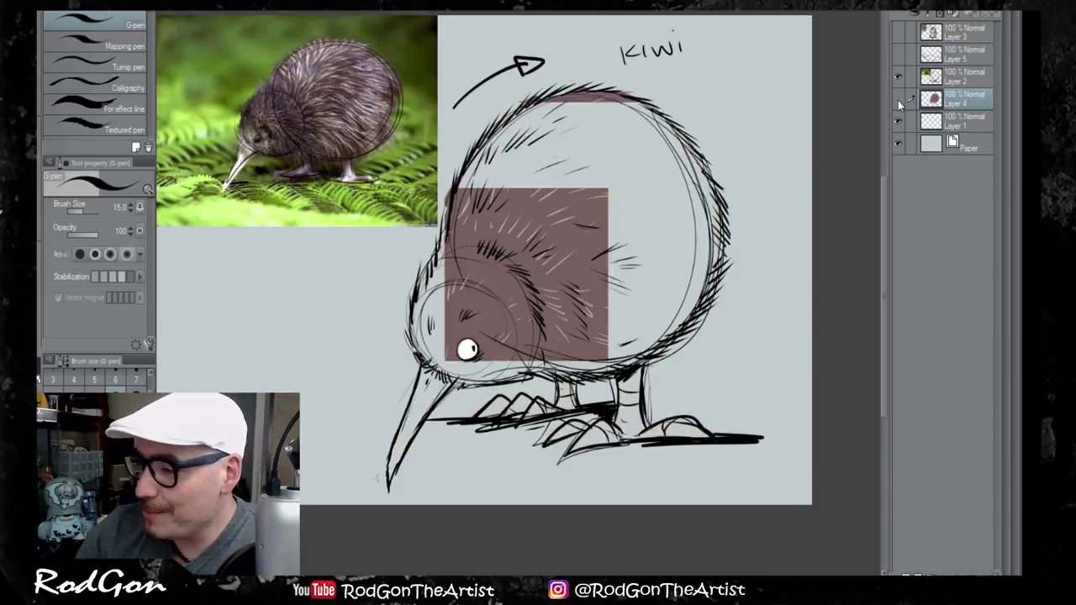
pyautogui.click(896, 99)
pyautogui.click(939, 78)
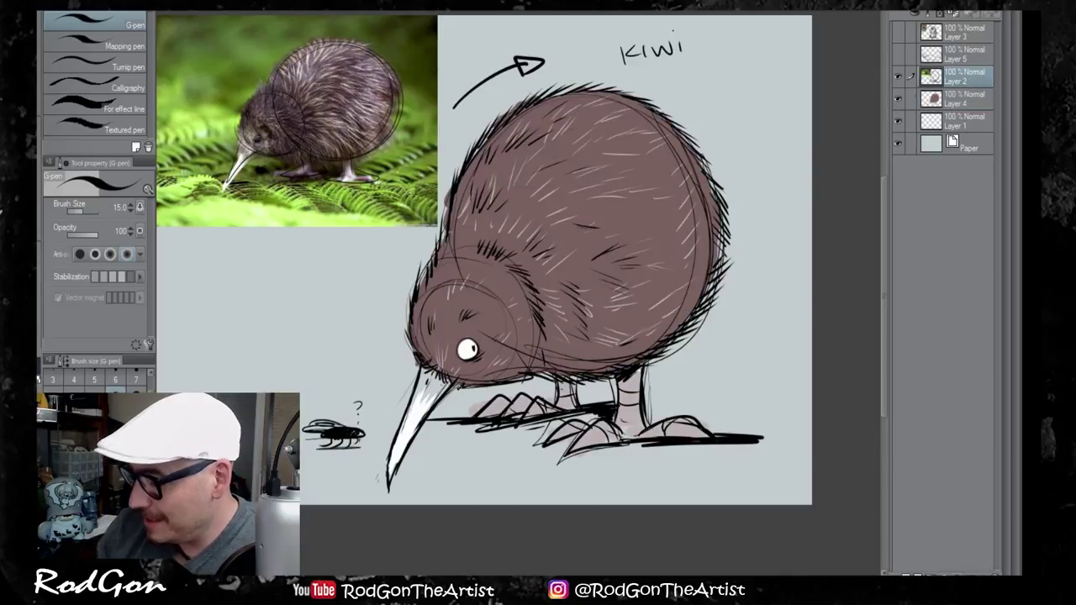
pyautogui.click(957, 574)
pyautogui.click(897, 75)
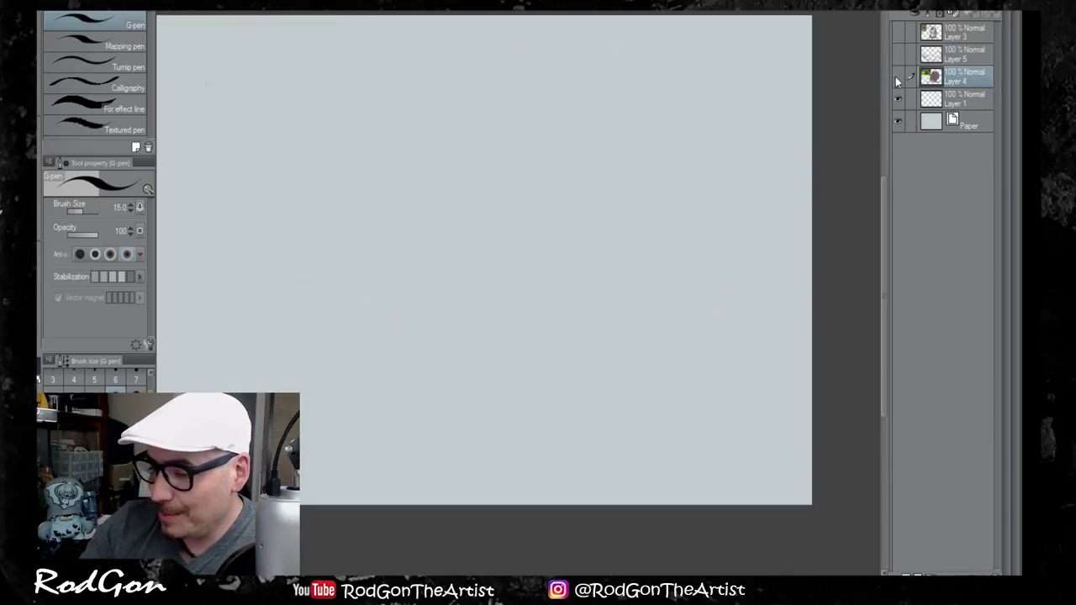
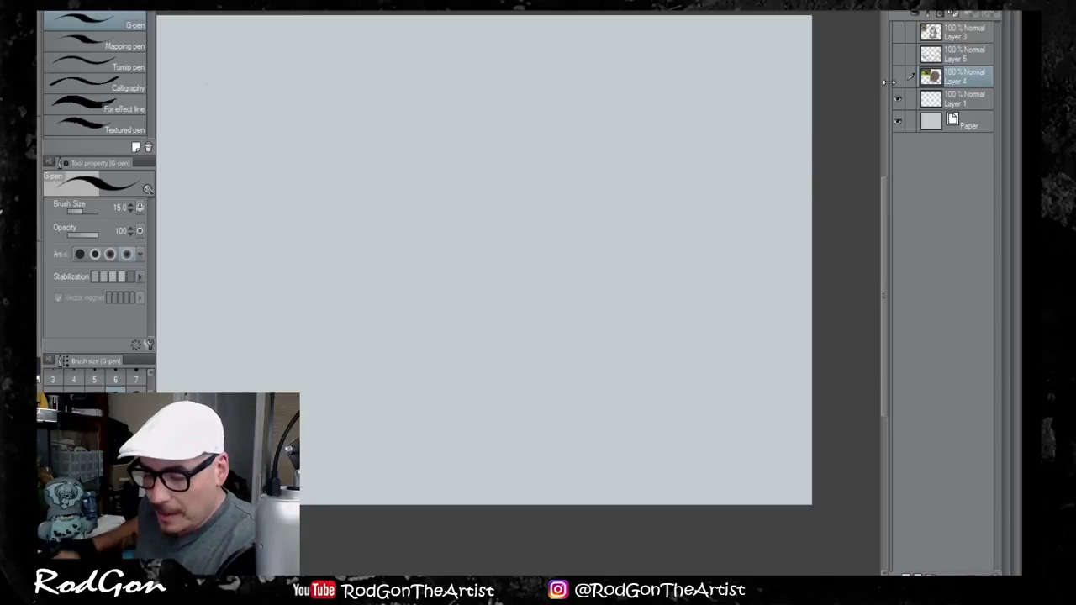
# Step: Switch to the web browser and search Google Images for "armadillo"
pyautogui.hotkey('alt', 'Tab')
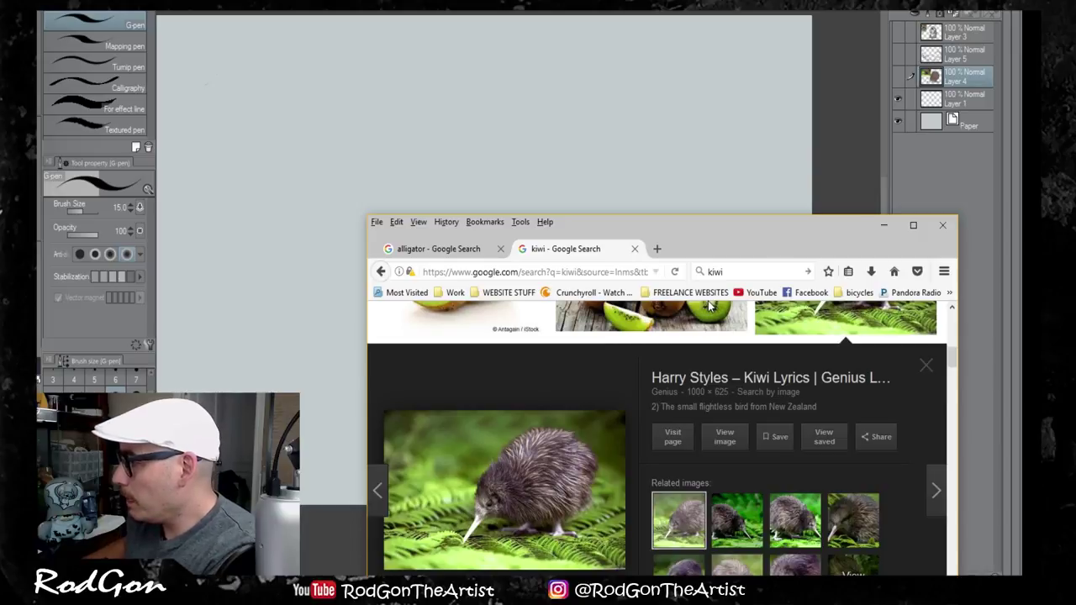
pyautogui.click(770, 273)
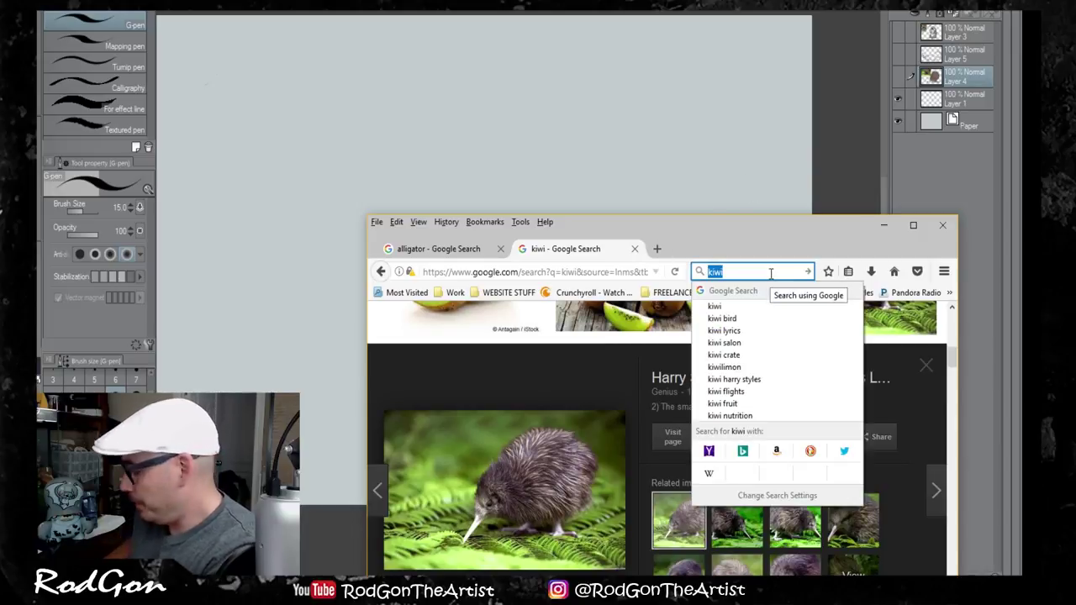
pyautogui.press('BackSpace')
pyautogui.write('armadillo')
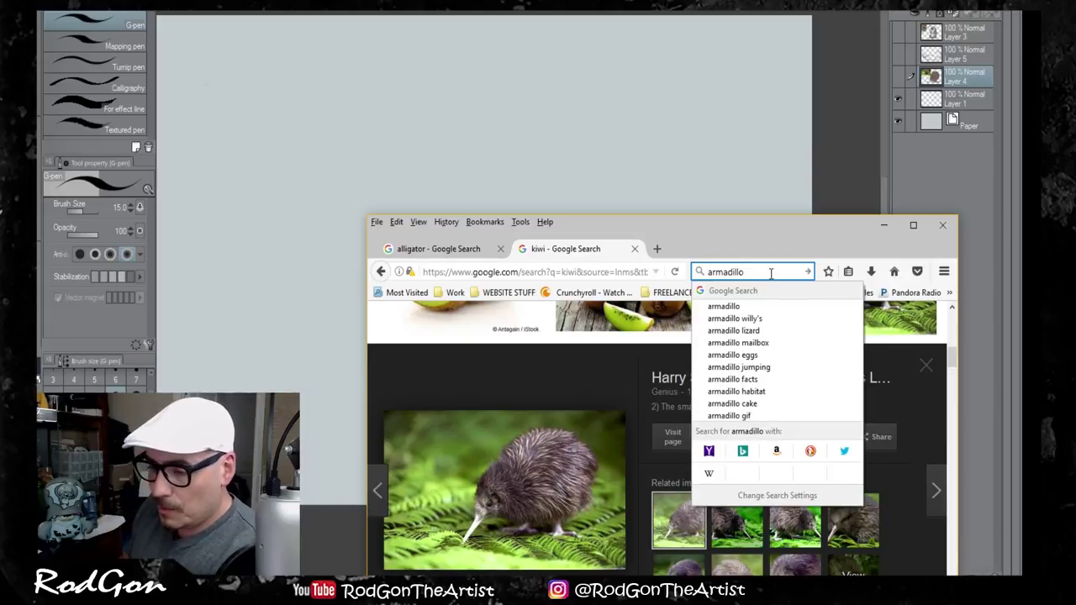
pyautogui.press('Return')
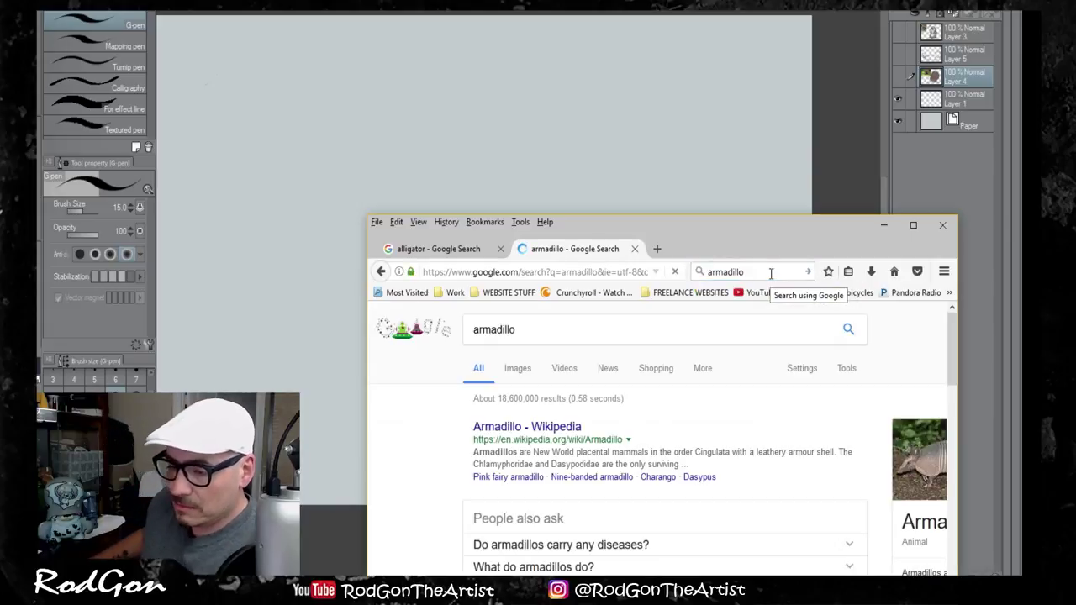
pyautogui.click(515, 372)
# Step: Browse the armadillo images, open the side-view photo on a white background from White Lotus Magazine, and copy it
pyautogui.scroll(-3, 644, 471)
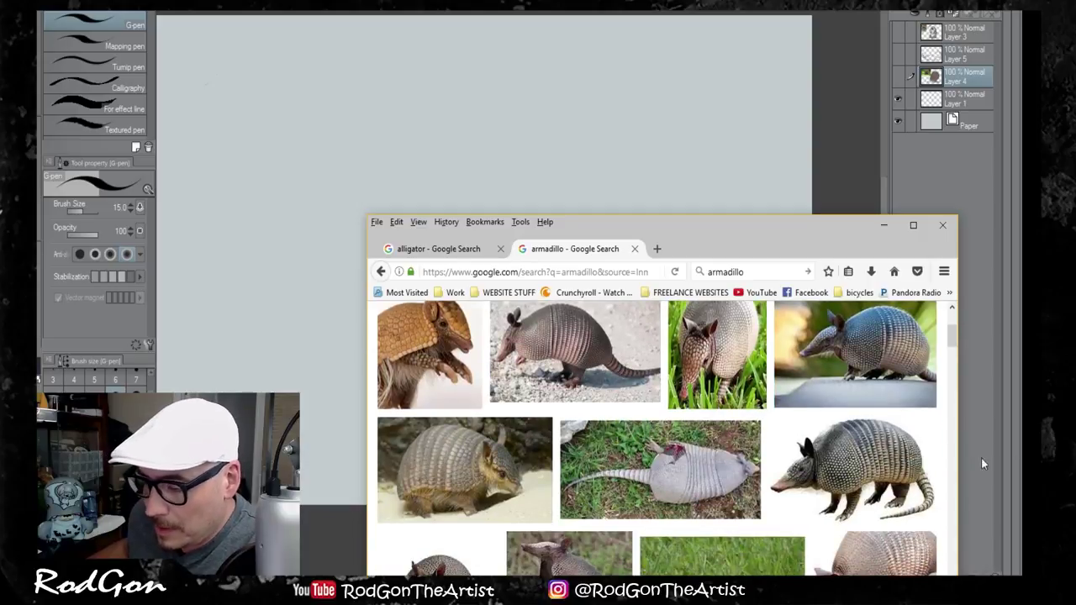
pyautogui.scroll(-2, 589, 483)
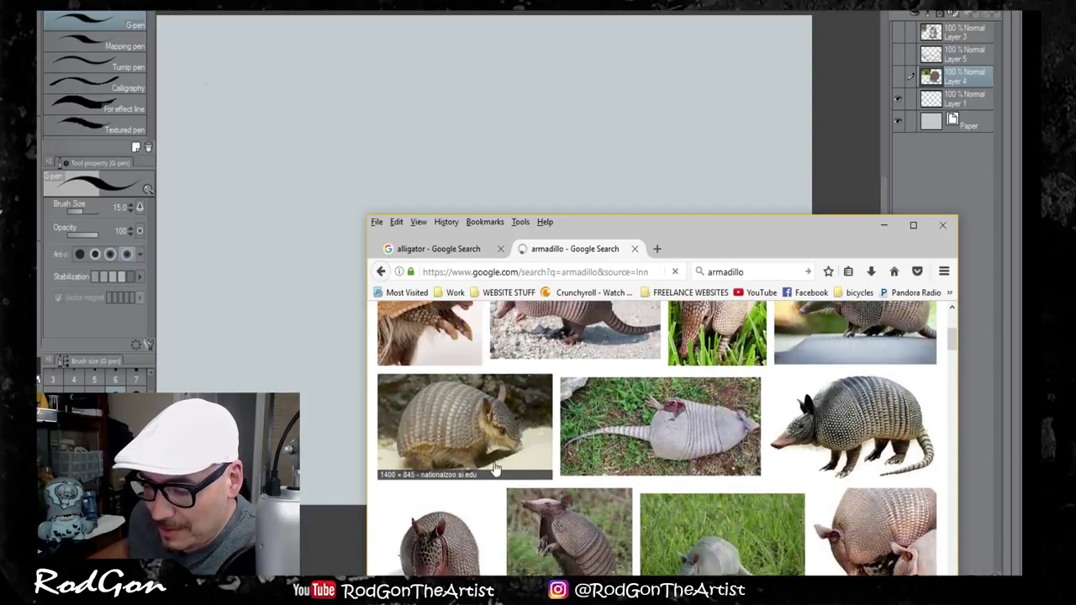
pyautogui.scroll(-3, 807, 446)
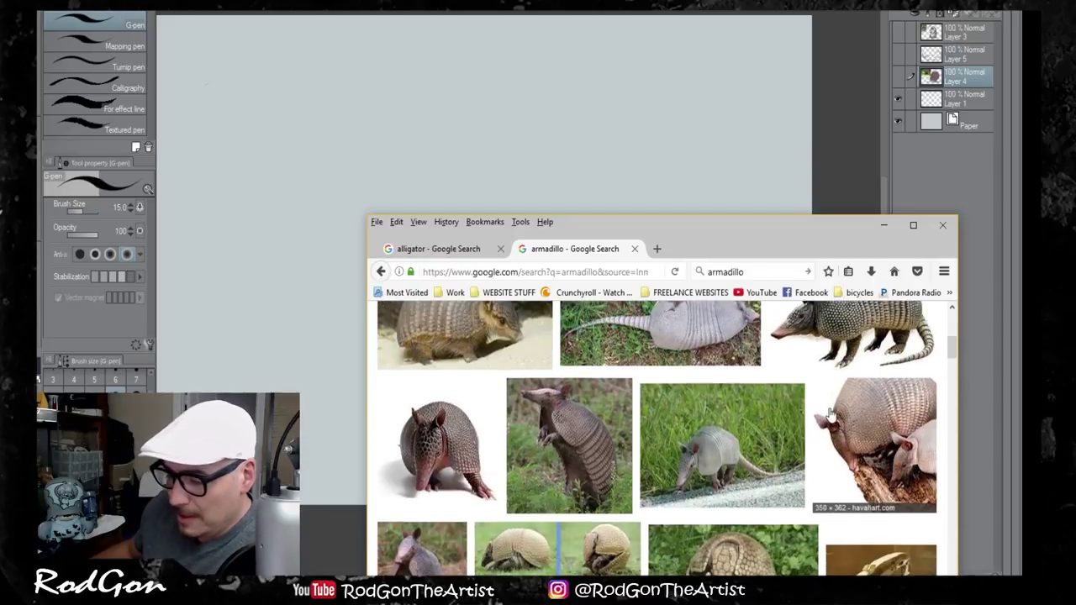
pyautogui.scroll(3, 831, 428)
pyautogui.click(850, 397)
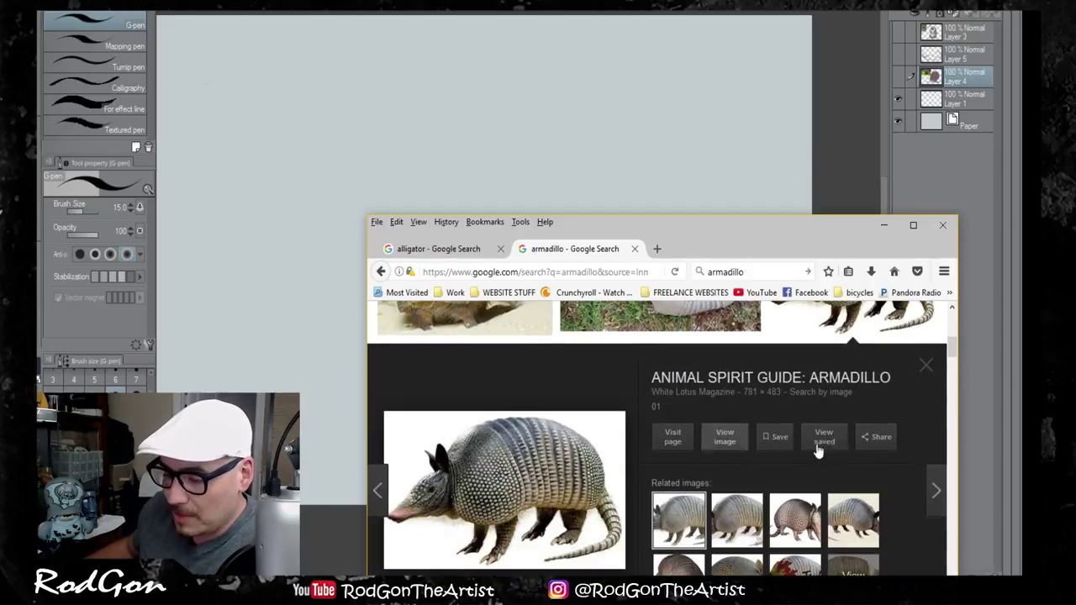
pyautogui.rightClick(524, 475)
pyautogui.click(580, 333)
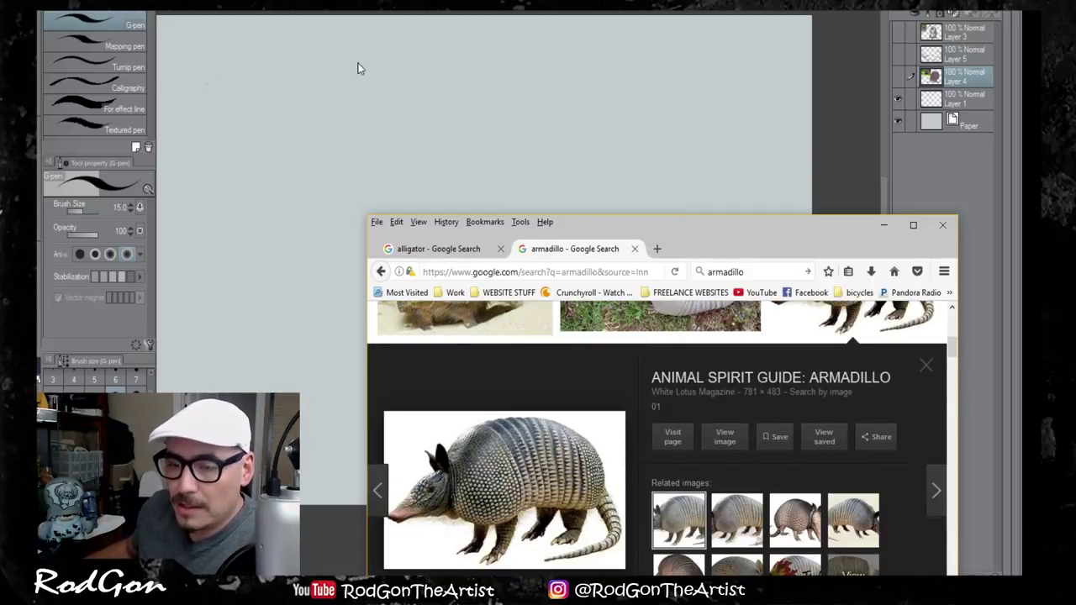
# Step: Paste the armadillo photo into the Clip Studio Paint canvas, enlarge it to a 217 scale ratio in the upper-left corner, and apply the transform
pyautogui.click(359, 68)
pyautogui.hotkey('ctrl', 'v')
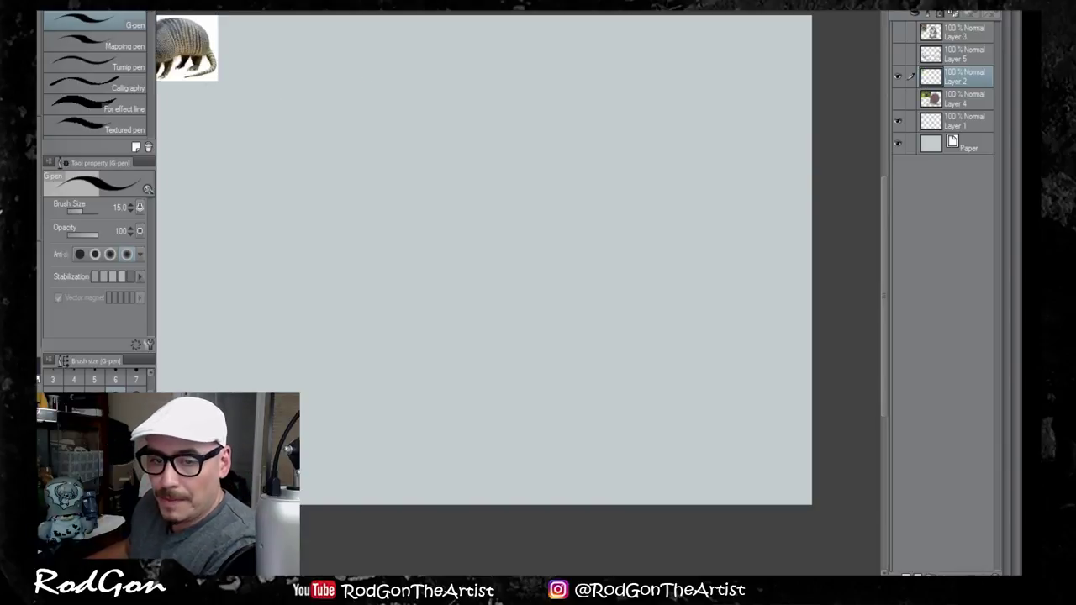
pyautogui.press('k')
pyautogui.moveTo(209, 64); pyautogui.dragTo(392, 209)
pyautogui.hotkey('ctrl', 't')
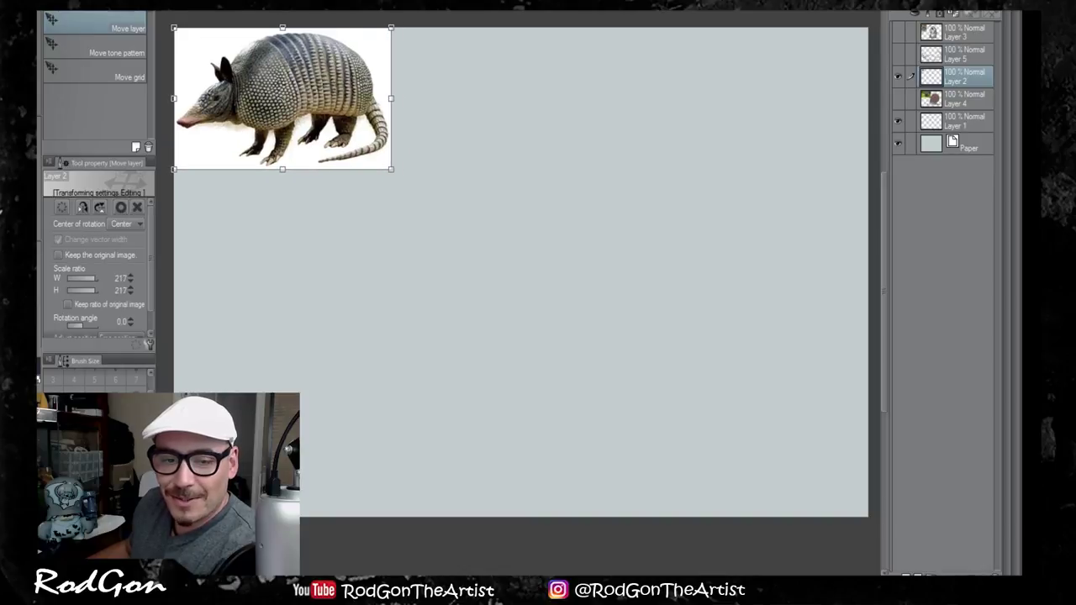
pyautogui.click(137, 96)
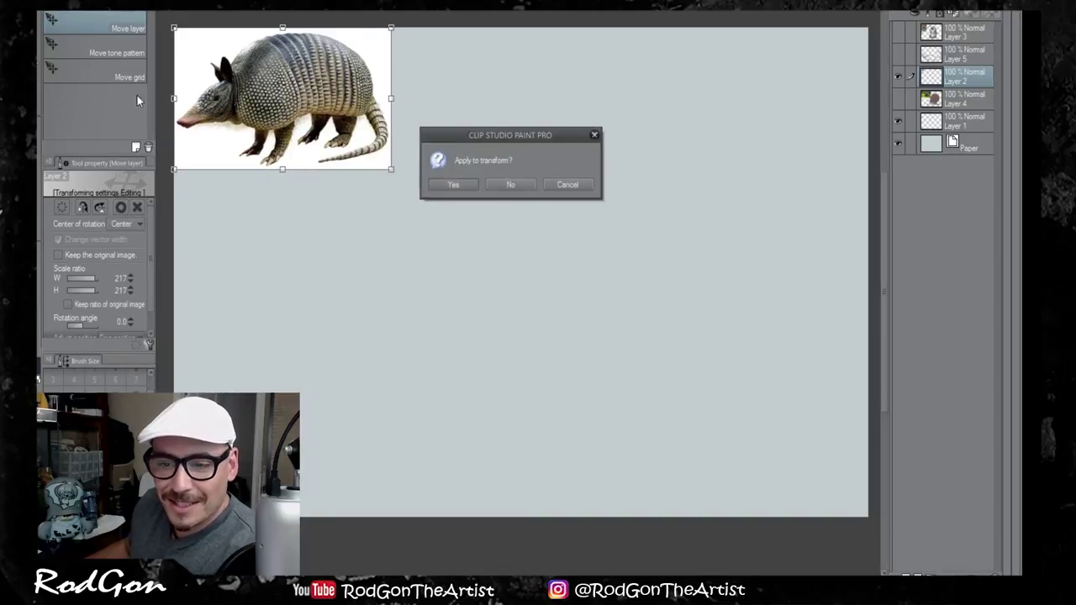
pyautogui.click(471, 186)
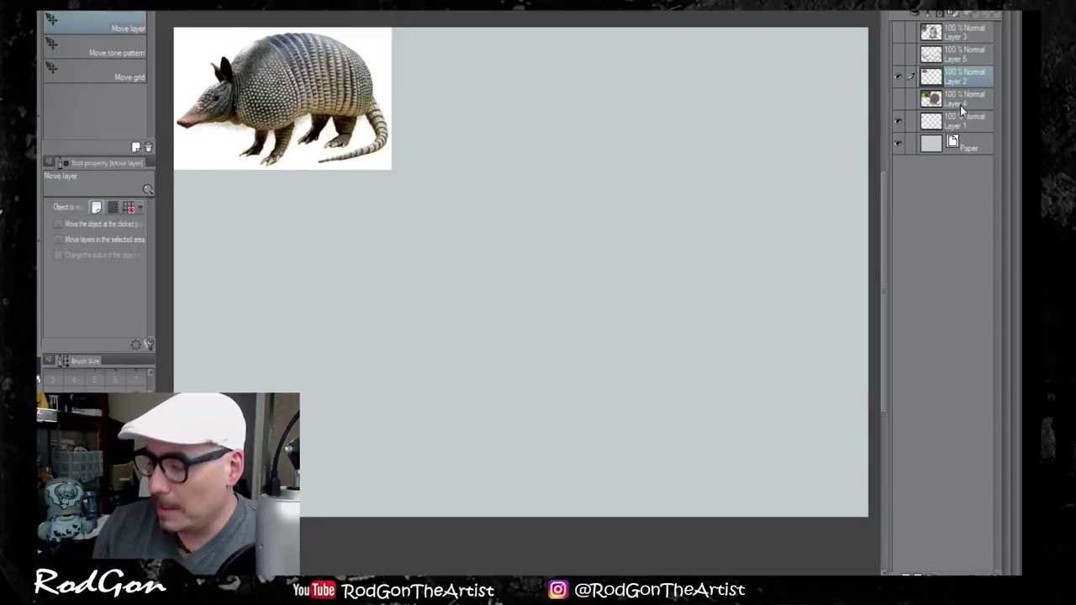
# Step: Add a new layer above the photo and trace the armadillo's head and snout as simple shapes with the G-pen
pyautogui.hotkey('ctrl', 'shift', 'n')
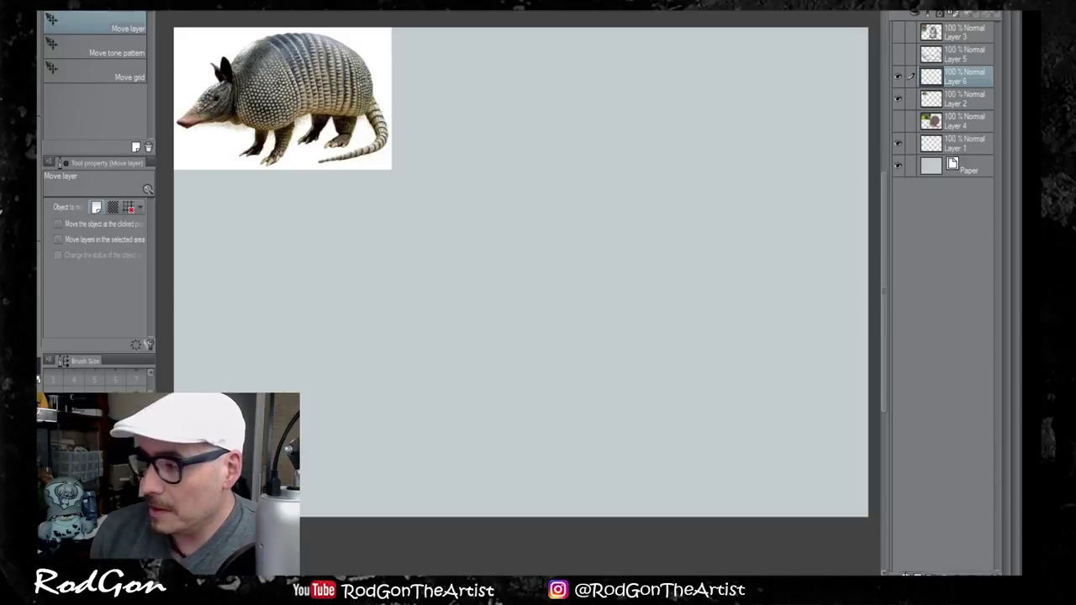
pyautogui.click(40, 124)
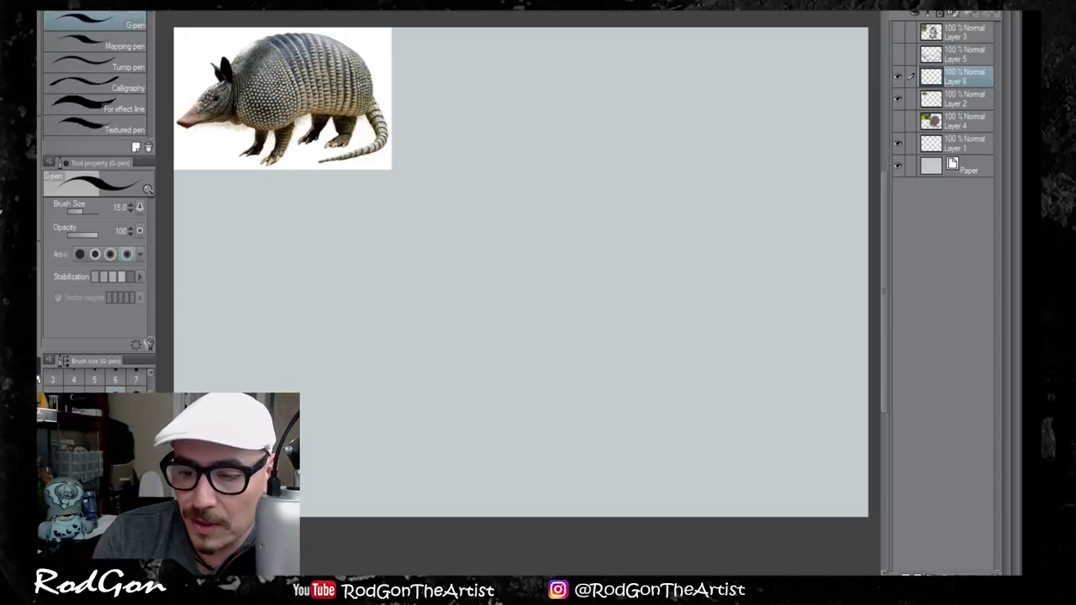
pyautogui.moveTo(219, 82)
pyautogui.mouseDown()
pyautogui.moveTo(206, 106)
pyautogui.moveTo(179, 118)
pyautogui.moveTo(230, 110)
pyautogui.moveTo(179, 123)
pyautogui.moveTo(210, 113)
pyautogui.mouseUp()
pyautogui.moveTo(207, 89); pyautogui.dragTo(174, 124)
pyautogui.moveTo(217, 79); pyautogui.dragTo(202, 93)
pyautogui.moveTo(222, 82); pyautogui.dragTo(208, 97)
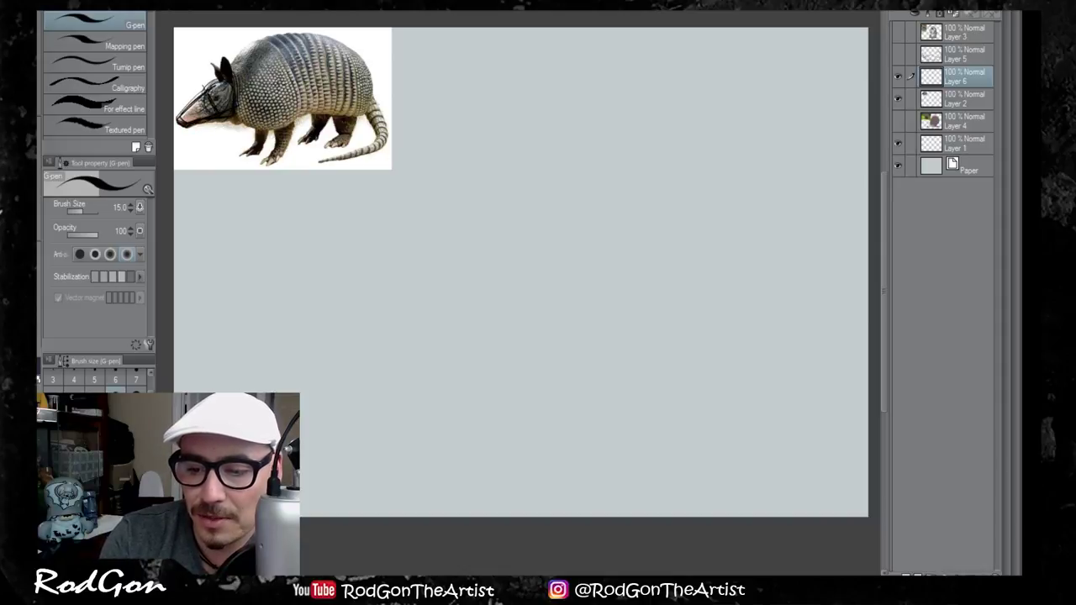
# Step: Trace the armadillo's ears and the arched line of its back over the photo
pyautogui.moveTo(230, 52); pyautogui.dragTo(222, 67)
pyautogui.moveTo(220, 62)
pyautogui.mouseDown()
pyautogui.moveTo(210, 70)
pyautogui.moveTo(267, 32)
pyautogui.moveTo(312, 32)
pyautogui.mouseUp()
pyautogui.moveTo(251, 42)
pyautogui.mouseDown()
pyautogui.moveTo(309, 34)
pyautogui.moveTo(375, 80)
pyautogui.moveTo(373, 111)
pyautogui.mouseUp()
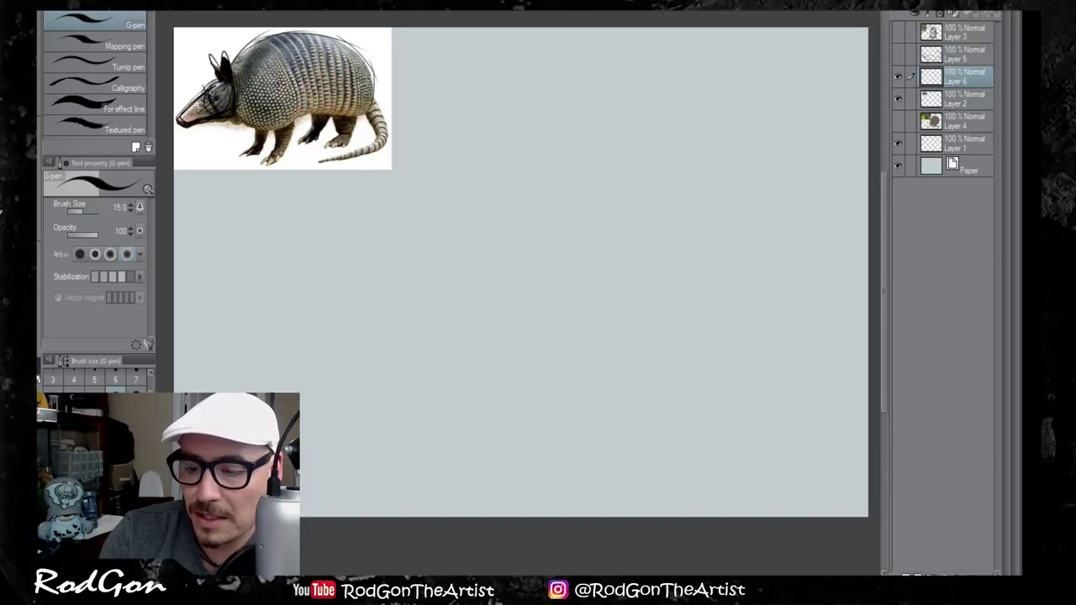
# Step: Trace the shell's lower and rear edges and add the curved bands across it on the photo
pyautogui.moveTo(237, 126); pyautogui.dragTo(346, 109)
pyautogui.moveTo(371, 63)
pyautogui.mouseDown()
pyautogui.moveTo(366, 117)
pyautogui.moveTo(239, 64)
pyautogui.moveTo(274, 127)
pyautogui.moveTo(376, 72)
pyautogui.moveTo(356, 117)
pyautogui.mouseUp()
pyautogui.moveTo(280, 48)
pyautogui.mouseDown()
pyautogui.moveTo(291, 60)
pyautogui.moveTo(294, 117)
pyautogui.mouseUp()
pyautogui.moveTo(318, 35); pyautogui.dragTo(308, 111)
pyautogui.moveTo(336, 57); pyautogui.dragTo(332, 108)
pyautogui.moveTo(353, 48); pyautogui.dragTo(353, 108)
# Step: Trace the armadillo's front and hind legs and its curled tail over the photo
pyautogui.moveTo(274, 129)
pyautogui.mouseDown()
pyautogui.moveTo(269, 162)
pyautogui.moveTo(263, 147)
pyautogui.mouseUp()
pyautogui.moveTo(253, 128); pyautogui.dragTo(249, 154)
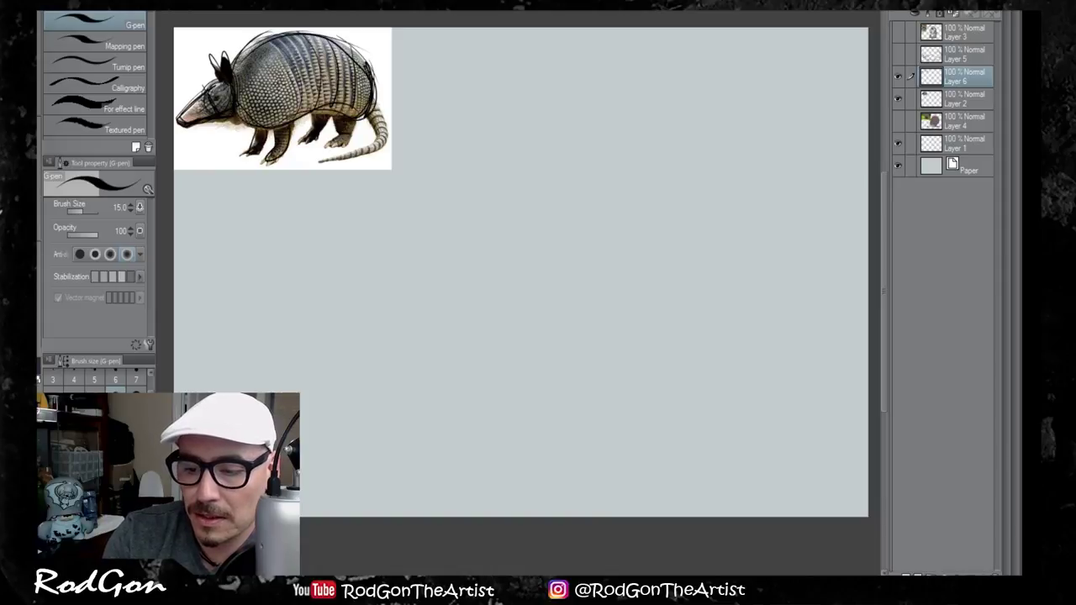
pyautogui.moveTo(309, 116)
pyautogui.mouseDown()
pyautogui.moveTo(300, 141)
pyautogui.moveTo(348, 136)
pyautogui.moveTo(325, 159)
pyautogui.mouseUp()
pyautogui.moveTo(378, 102); pyautogui.dragTo(386, 144)
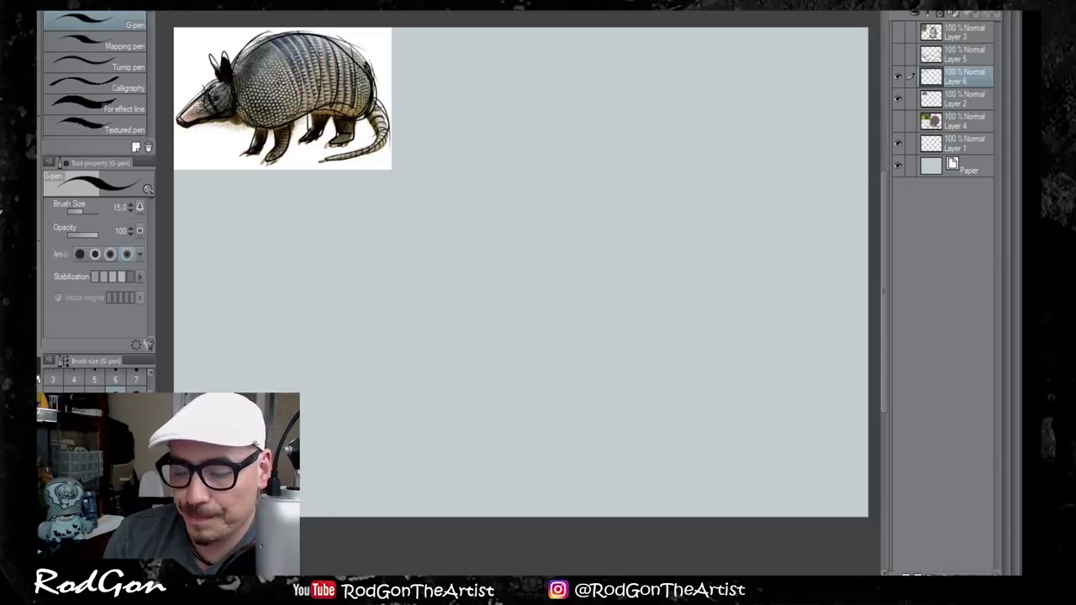
# Step: Lower Layer 6 to 0% opacity, add a new layer above Layer 2, and set the G-pen brush size to 40
pyautogui.moveTo(982, 7); pyautogui.dragTo(941, 7)
pyautogui.click(959, 104)
pyautogui.click(905, 577)
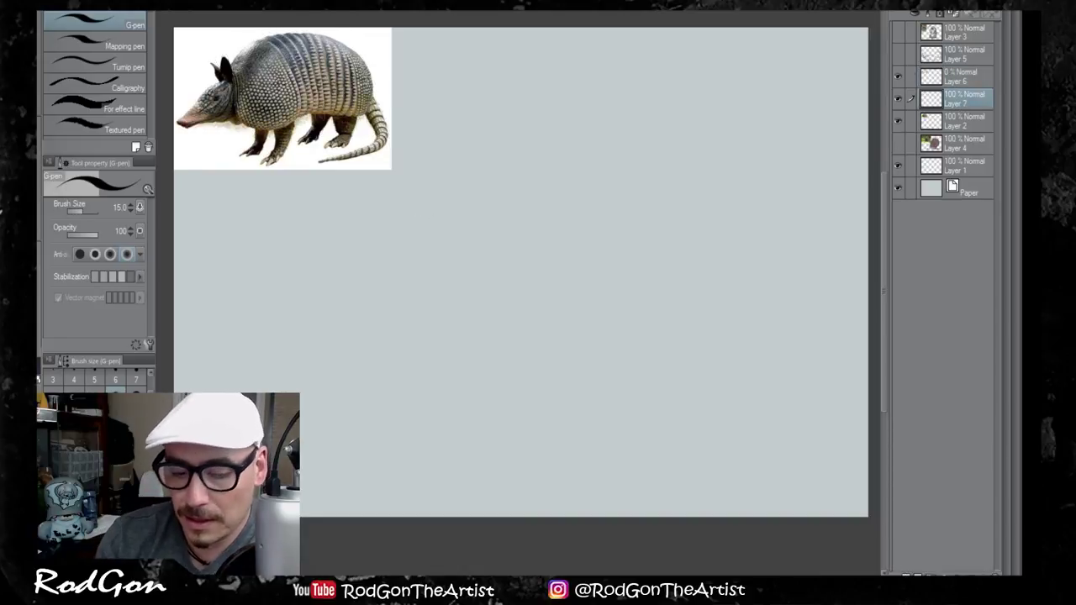
pyautogui.click(115, 430)
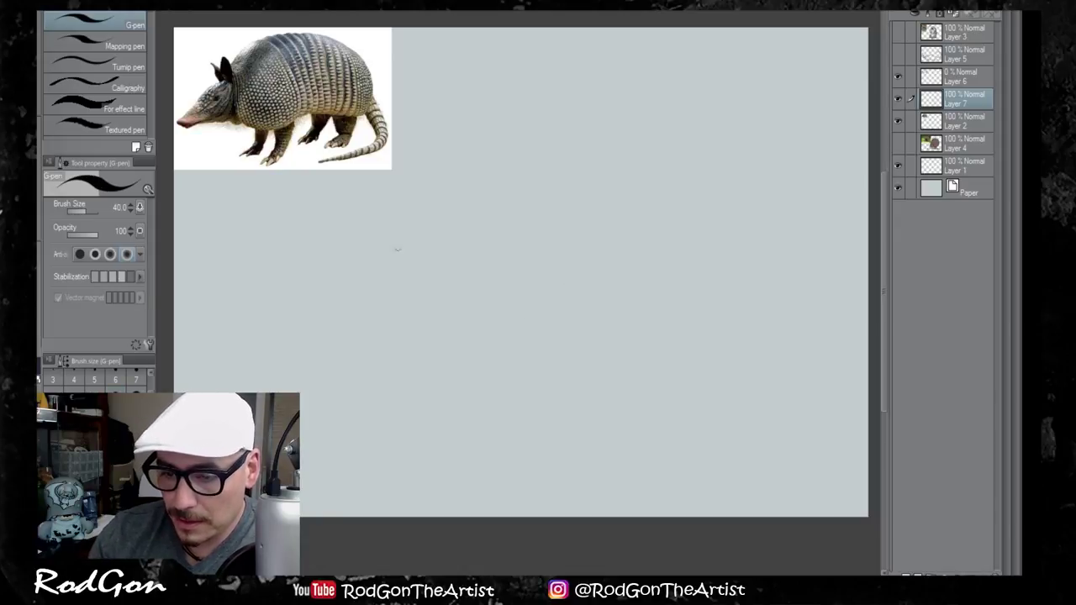
# Step: Sketch a large bean-shaped shell outline beside the photo, with an arched back, rounded ends and a raised belly curve
pyautogui.moveTo(382, 284); pyautogui.dragTo(515, 108)
pyautogui.moveTo(392, 258)
pyautogui.mouseDown()
pyautogui.moveTo(432, 187)
pyautogui.moveTo(672, 115)
pyautogui.moveTo(772, 269)
pyautogui.moveTo(438, 363)
pyautogui.mouseUp()
pyautogui.moveTo(385, 334); pyautogui.dragTo(537, 329)
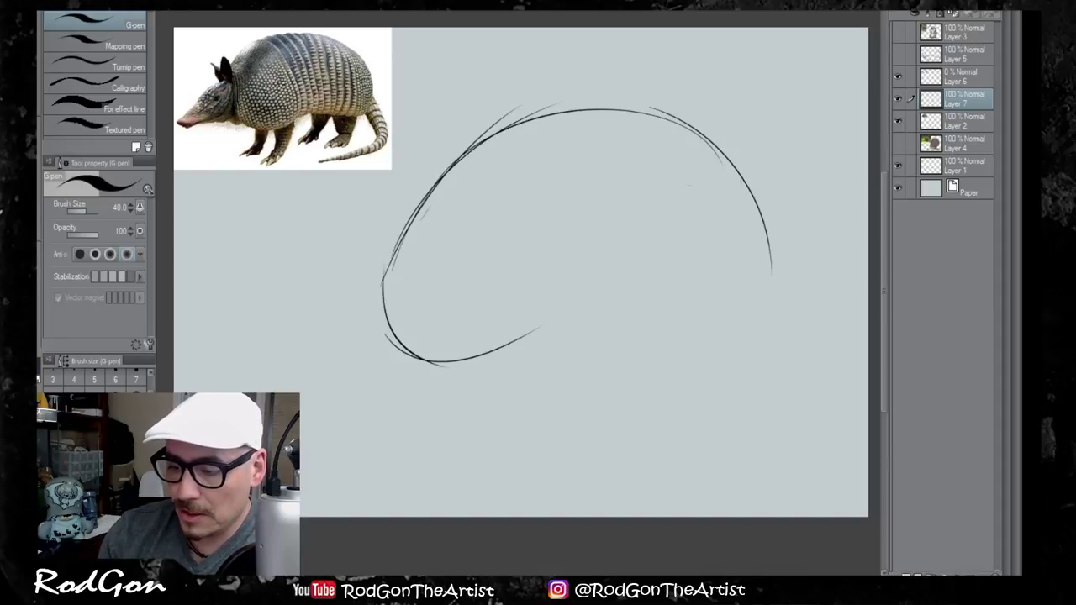
pyautogui.moveTo(509, 363); pyautogui.dragTo(594, 323)
pyautogui.moveTo(361, 274)
pyautogui.mouseDown()
pyautogui.moveTo(461, 388)
pyautogui.moveTo(557, 373)
pyautogui.mouseUp()
pyautogui.moveTo(487, 402)
pyautogui.mouseDown()
pyautogui.moveTo(652, 331)
pyautogui.moveTo(770, 213)
pyautogui.moveTo(677, 400)
pyautogui.mouseUp()
pyautogui.moveTo(576, 313)
pyautogui.mouseDown()
pyautogui.moveTo(790, 224)
pyautogui.moveTo(749, 371)
pyautogui.mouseUp()
pyautogui.moveTo(755, 205); pyautogui.dragTo(728, 399)
pyautogui.moveTo(682, 116); pyautogui.dragTo(407, 249)
pyautogui.moveTo(548, 94)
pyautogui.mouseDown()
pyautogui.moveTo(419, 185)
pyautogui.moveTo(523, 396)
pyautogui.moveTo(780, 352)
pyautogui.mouseUp()
pyautogui.moveTo(721, 159); pyautogui.dragTo(745, 326)
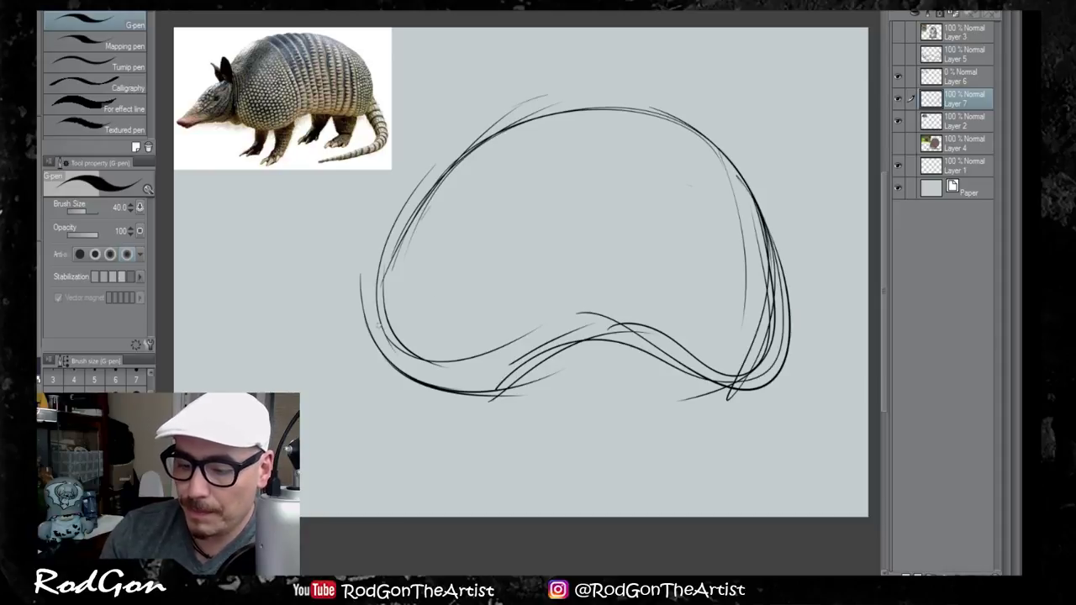
# Step: Draw a slanted oval at the front edge of the shell for the head opening
pyautogui.moveTo(378, 248); pyautogui.dragTo(378, 297)
pyautogui.moveTo(380, 252)
pyautogui.mouseDown()
pyautogui.moveTo(428, 383)
pyautogui.moveTo(371, 326)
pyautogui.mouseUp()
pyautogui.moveTo(375, 264); pyautogui.dragTo(432, 383)
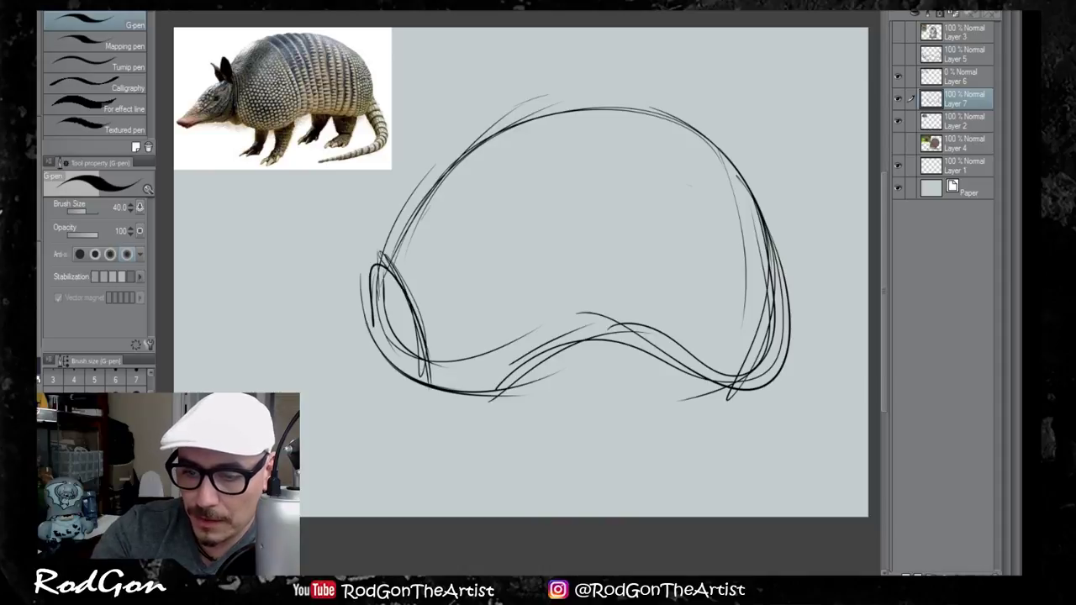
pyautogui.moveTo(388, 258)
pyautogui.mouseDown()
pyautogui.moveTo(416, 354)
pyautogui.moveTo(469, 405)
pyautogui.mouseUp()
pyautogui.moveTo(420, 361)
pyautogui.mouseDown()
pyautogui.moveTo(517, 385)
pyautogui.moveTo(393, 267)
pyautogui.mouseUp()
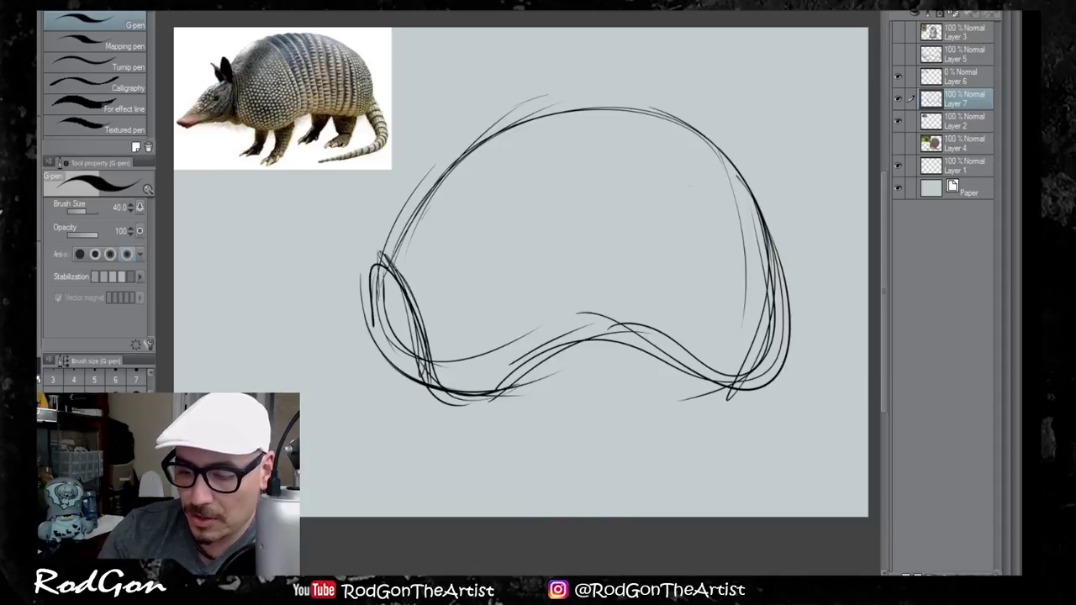
# Step: Strengthen the front and top contour of the shell and add a curve inside its upper rear edge
pyautogui.moveTo(402, 204)
pyautogui.mouseDown()
pyautogui.moveTo(375, 284)
pyautogui.moveTo(539, 98)
pyautogui.mouseUp()
pyautogui.moveTo(381, 249)
pyautogui.mouseDown()
pyautogui.moveTo(518, 126)
pyautogui.moveTo(620, 111)
pyautogui.mouseUp()
pyautogui.moveTo(480, 142); pyautogui.dragTo(573, 112)
pyautogui.moveTo(696, 152)
pyautogui.mouseDown()
pyautogui.moveTo(734, 195)
pyautogui.moveTo(747, 231)
pyautogui.mouseUp()
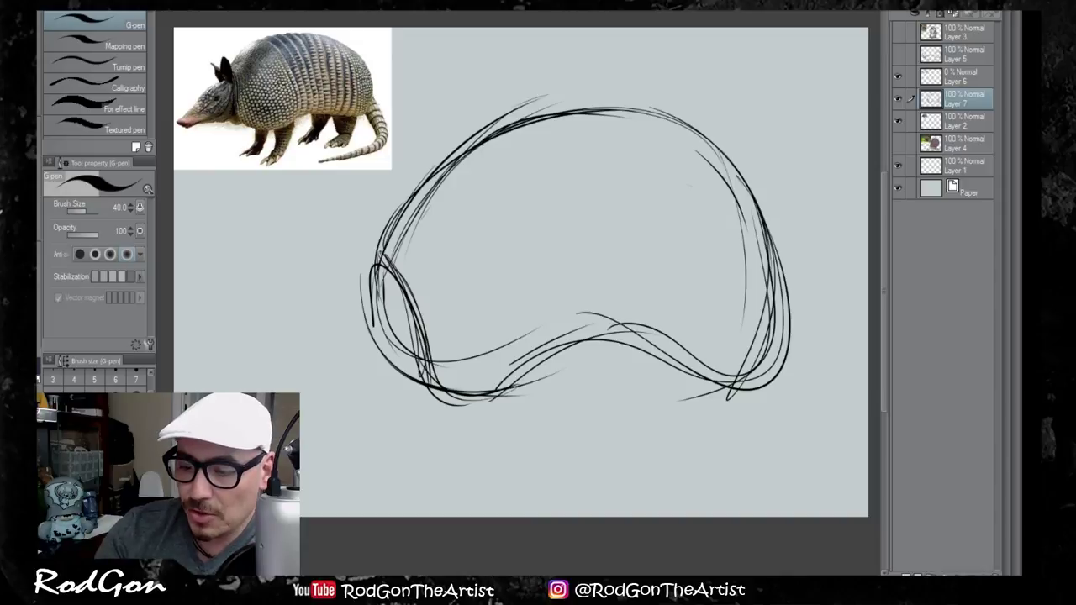
# Step: Retrace the lower front edge and the rim of the oval head opening with darker strokes
pyautogui.moveTo(374, 324)
pyautogui.mouseDown()
pyautogui.moveTo(386, 352)
pyautogui.moveTo(424, 370)
pyautogui.mouseUp()
pyautogui.moveTo(372, 311); pyautogui.dragTo(412, 380)
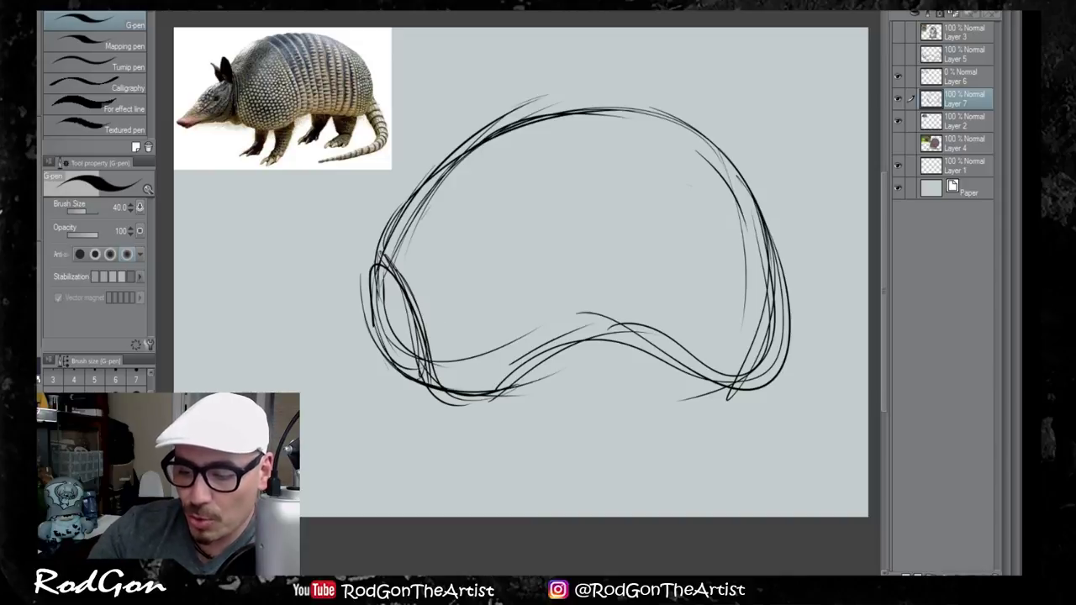
pyautogui.moveTo(368, 267); pyautogui.dragTo(420, 328)
pyautogui.moveTo(405, 284); pyautogui.dragTo(417, 316)
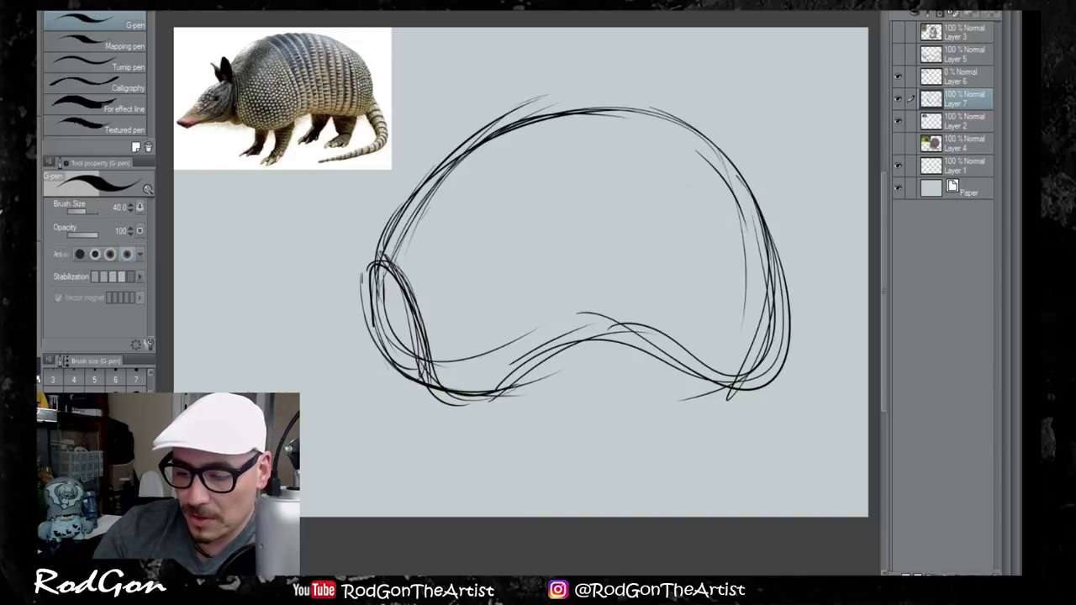
# Step: Shade the inside of the head opening with diagonal hatching
pyautogui.moveTo(363, 284); pyautogui.dragTo(371, 321)
pyautogui.moveTo(373, 262); pyautogui.dragTo(398, 342)
pyautogui.moveTo(387, 291); pyautogui.dragTo(405, 358)
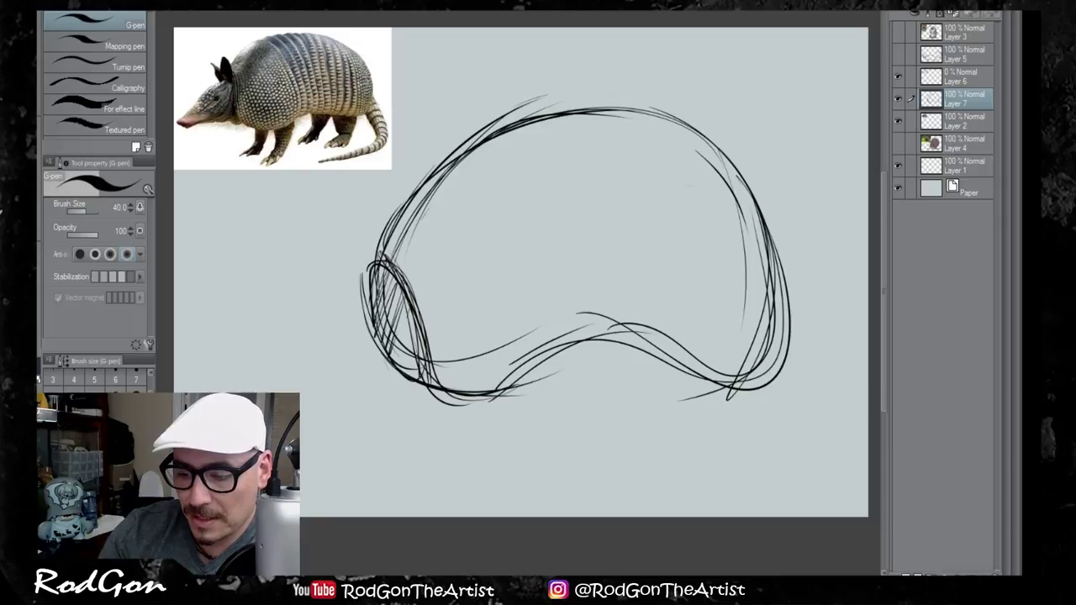
pyautogui.moveTo(395, 319); pyautogui.dragTo(412, 373)
pyautogui.moveTo(400, 329); pyautogui.dragTo(418, 372)
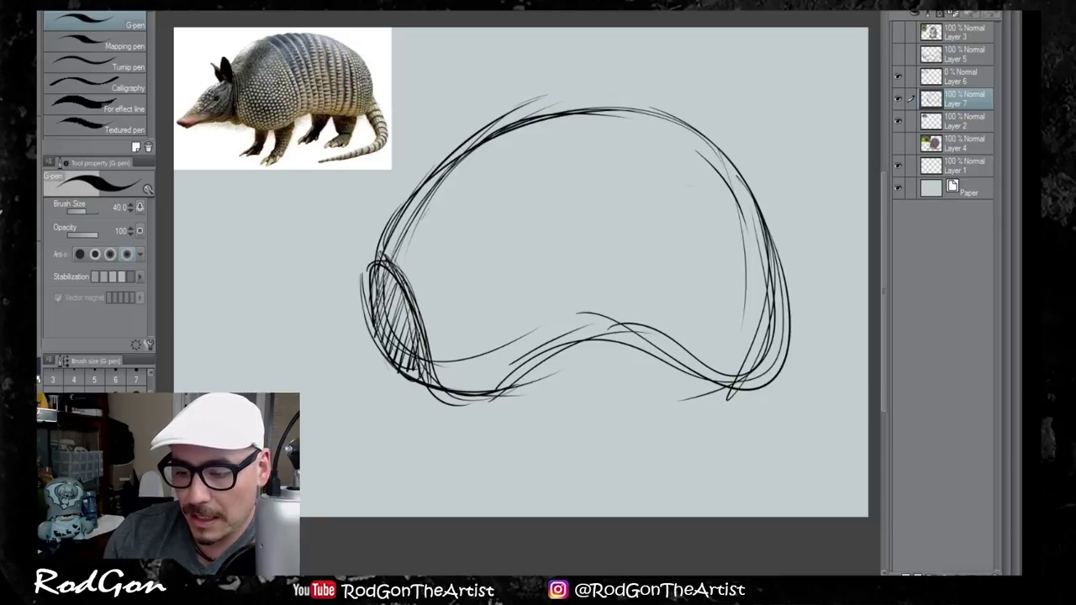
pyautogui.moveTo(398, 277); pyautogui.dragTo(355, 289)
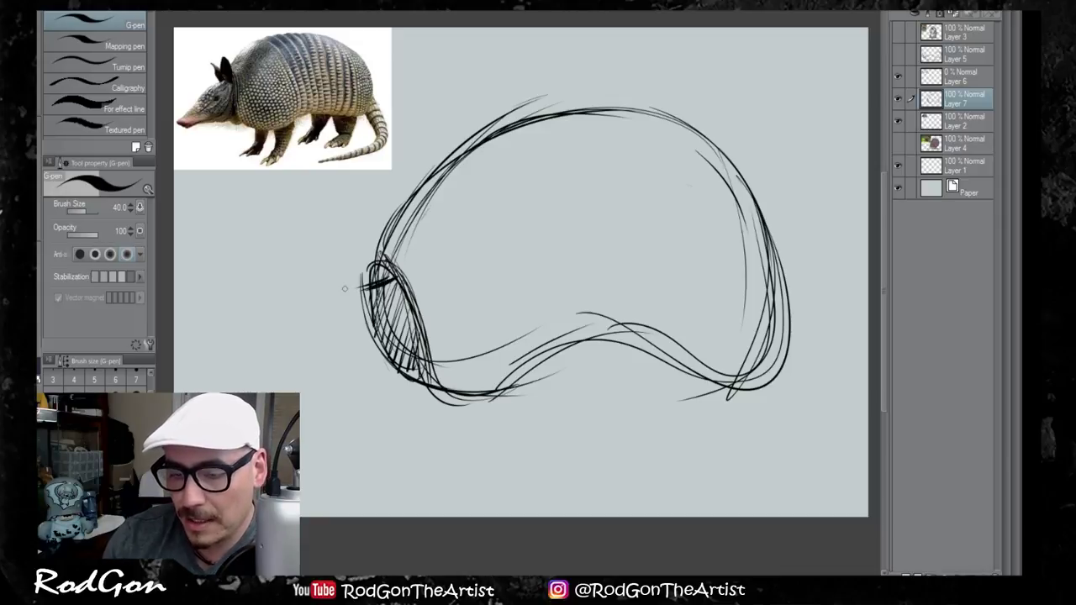
pyautogui.hotkey('ctrl', 'z')
pyautogui.hotkey('ctrl', 'z')
pyautogui.hotkey('ctrl', 'z')
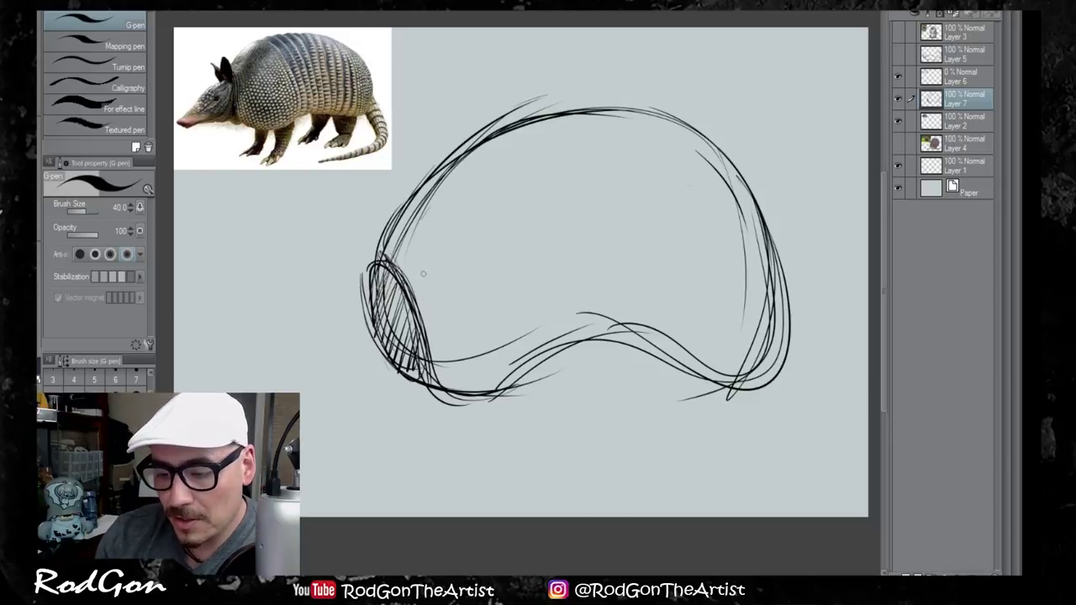
# Step: Sketch the head extending forward from the shell opening, with a sloping forehead, a long pointed snout and a lower jaw line
pyautogui.moveTo(417, 267)
pyautogui.mouseDown()
pyautogui.moveTo(353, 277)
pyautogui.moveTo(294, 366)
pyautogui.mouseUp()
pyautogui.hotkey('ctrl', 'z')
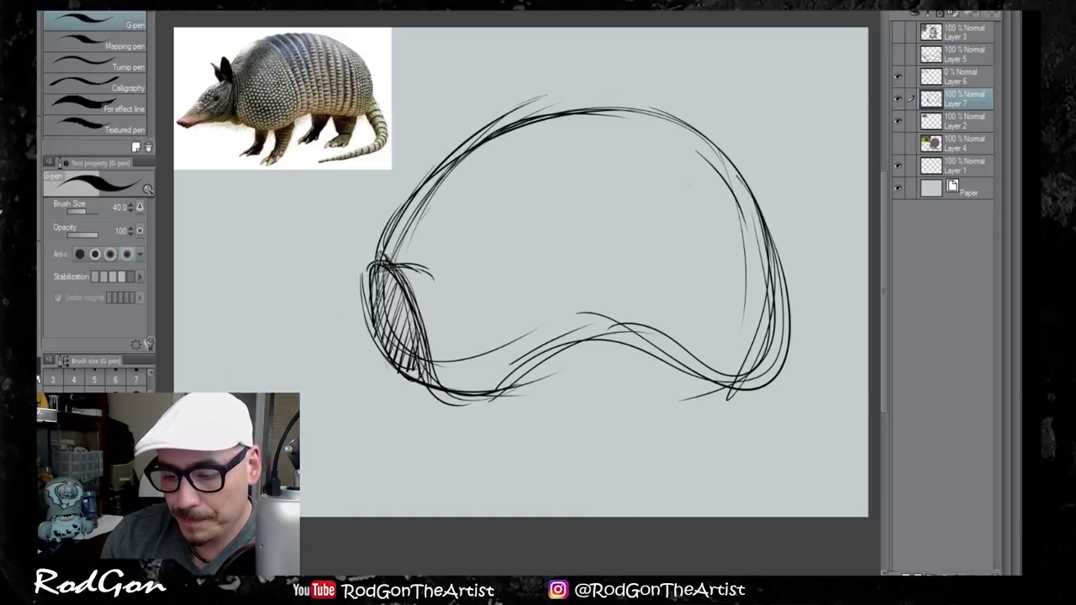
pyautogui.moveTo(377, 262)
pyautogui.mouseDown()
pyautogui.moveTo(275, 376)
pyautogui.moveTo(333, 401)
pyautogui.moveTo(377, 385)
pyautogui.mouseUp()
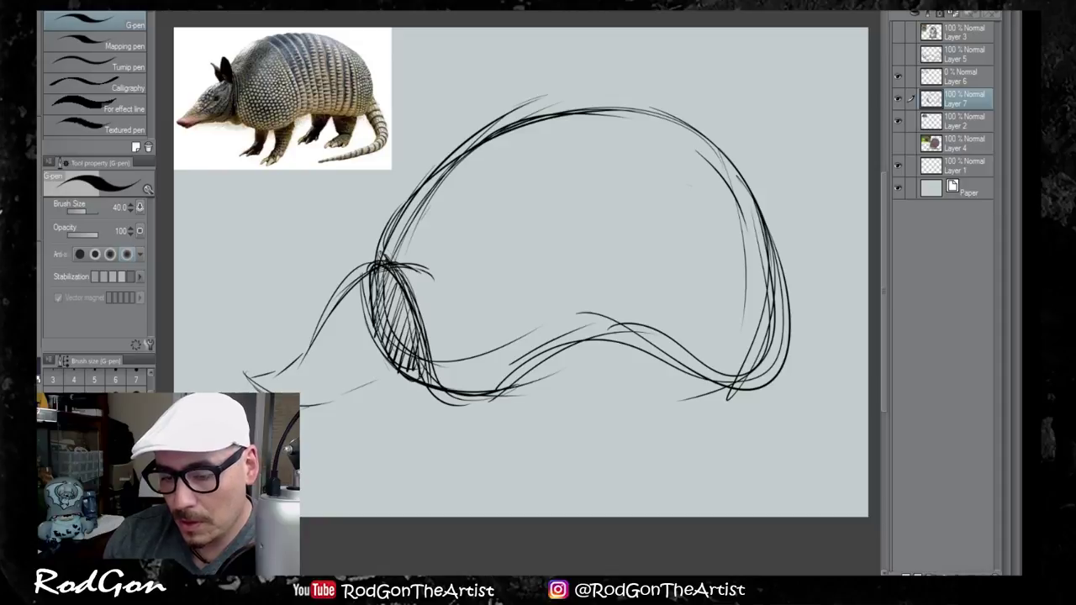
pyautogui.moveTo(314, 404); pyautogui.dragTo(408, 383)
pyautogui.moveTo(338, 398)
pyautogui.mouseDown()
pyautogui.moveTo(419, 382)
pyautogui.moveTo(300, 401)
pyautogui.mouseUp()
pyautogui.moveTo(237, 380); pyautogui.dragTo(262, 392)
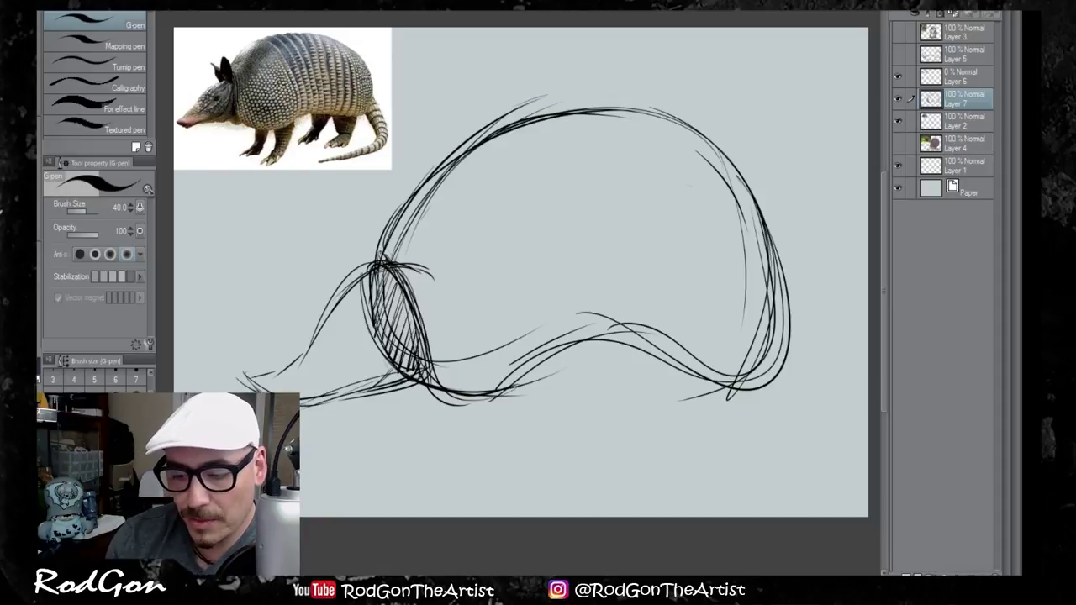
# Step: Sketch two long pointed ears on top of the head, undoing and redrawing the front ear slightly shorter
pyautogui.moveTo(392, 279); pyautogui.dragTo(349, 178)
pyautogui.moveTo(350, 176)
pyautogui.mouseDown()
pyautogui.moveTo(395, 252)
pyautogui.moveTo(400, 286)
pyautogui.moveTo(376, 170)
pyautogui.moveTo(393, 281)
pyautogui.moveTo(354, 155)
pyautogui.mouseUp()
pyautogui.moveTo(353, 154)
pyautogui.mouseDown()
pyautogui.moveTo(403, 225)
pyautogui.moveTo(399, 281)
pyautogui.moveTo(332, 214)
pyautogui.moveTo(317, 179)
pyautogui.mouseUp()
pyautogui.moveTo(358, 212)
pyautogui.mouseDown()
pyautogui.moveTo(310, 180)
pyautogui.moveTo(335, 229)
pyautogui.mouseUp()
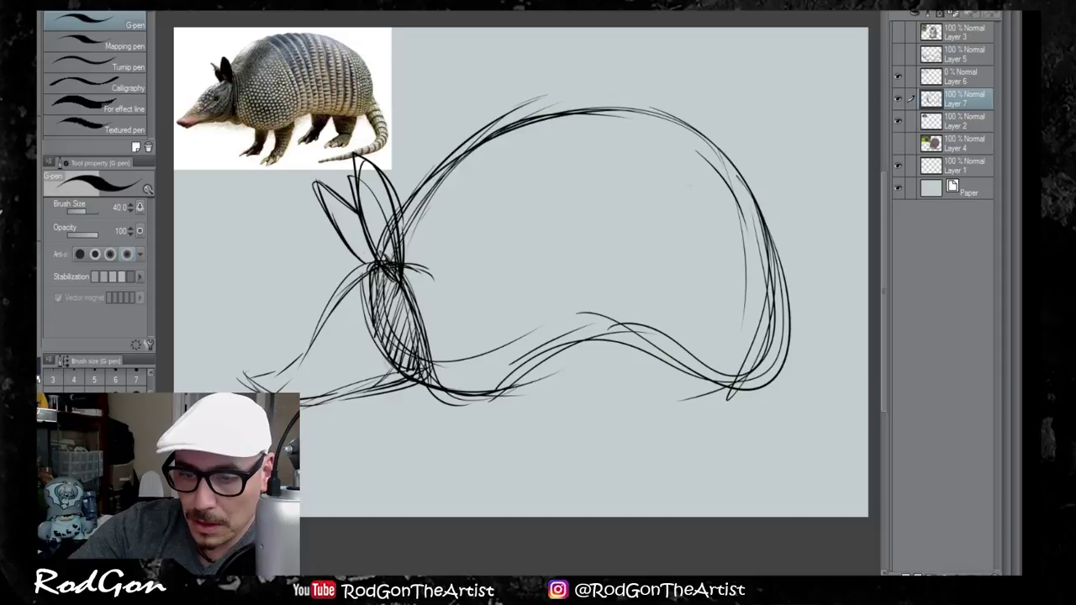
pyautogui.hotkey('ctrl', 'z')
pyautogui.hotkey('ctrl', 'z')
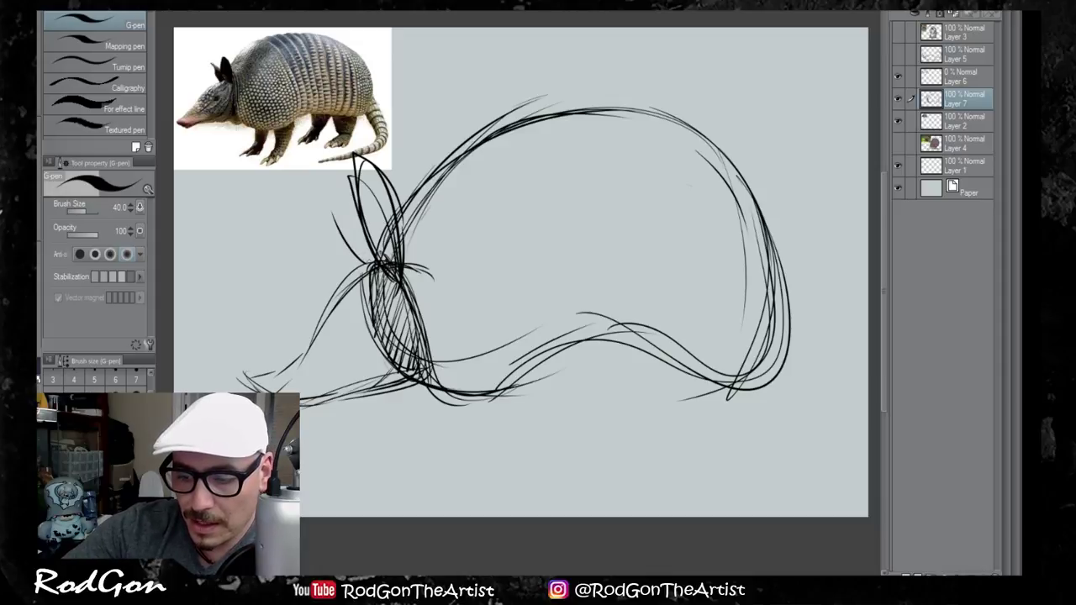
pyautogui.moveTo(369, 264); pyautogui.dragTo(320, 186)
pyautogui.moveTo(320, 186)
pyautogui.mouseDown()
pyautogui.moveTo(356, 213)
pyautogui.moveTo(319, 190)
pyautogui.moveTo(375, 266)
pyautogui.mouseUp()
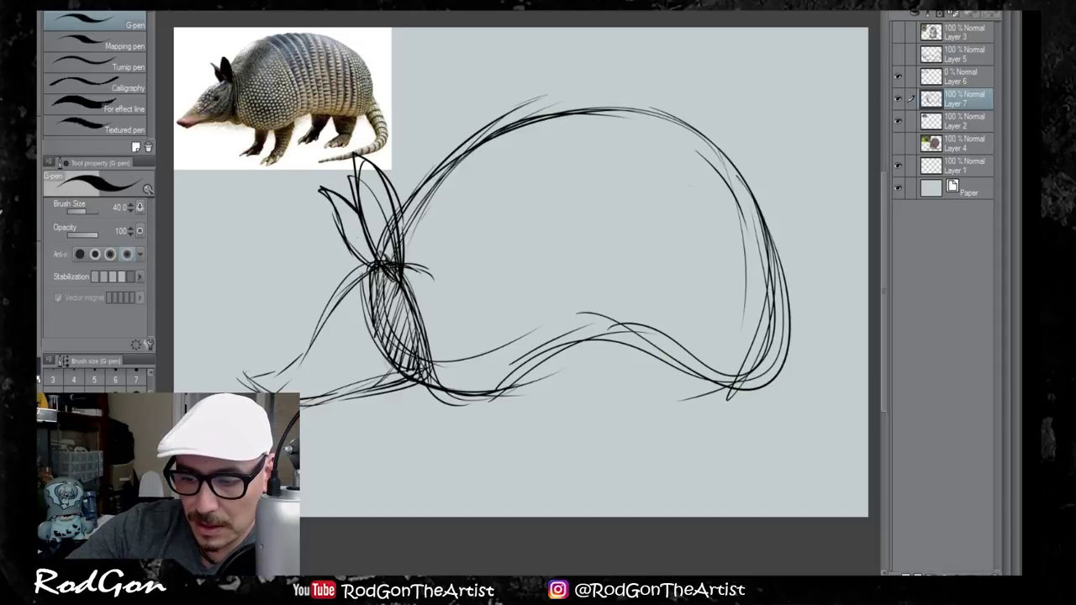
# Step: Darken the outlines of both ears and erase the hatching and overlapping lines inside the back of the head
pyautogui.moveTo(341, 232)
pyautogui.mouseDown()
pyautogui.moveTo(309, 180)
pyautogui.moveTo(363, 220)
pyautogui.moveTo(383, 262)
pyautogui.moveTo(352, 166)
pyautogui.mouseUp()
pyautogui.moveTo(358, 181); pyautogui.dragTo(360, 238)
pyautogui.moveTo(354, 200)
pyautogui.mouseDown()
pyautogui.moveTo(406, 234)
pyautogui.moveTo(384, 360)
pyautogui.mouseUp()
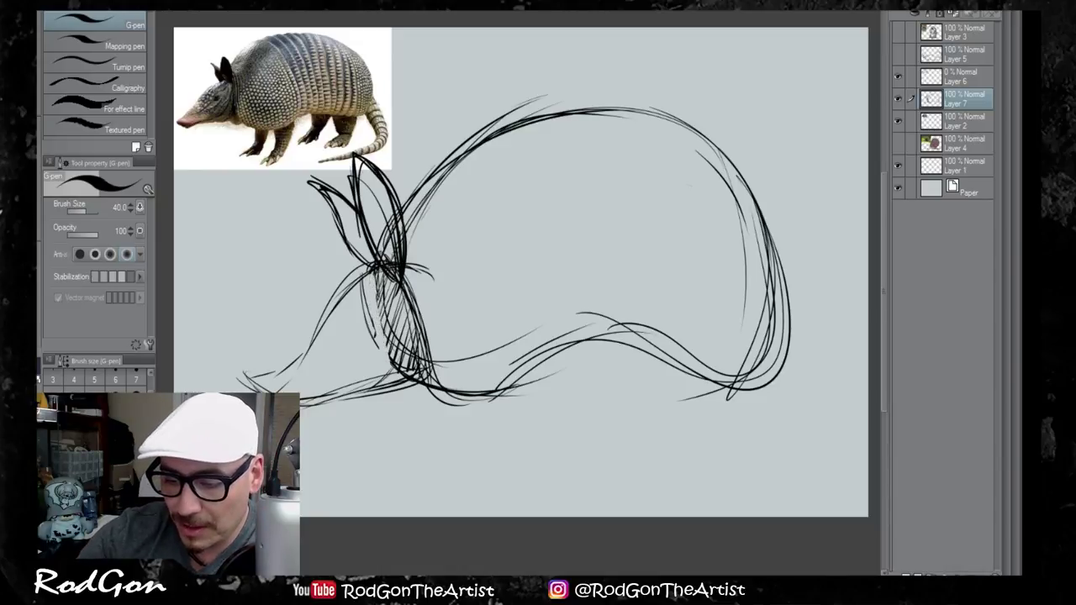
pyautogui.moveTo(375, 274)
pyautogui.mouseDown()
pyautogui.moveTo(412, 374)
pyautogui.moveTo(419, 363)
pyautogui.mouseUp()
pyautogui.moveTo(368, 302)
pyautogui.mouseDown()
pyautogui.moveTo(420, 356)
pyautogui.moveTo(390, 366)
pyautogui.moveTo(413, 376)
pyautogui.mouseUp()
pyautogui.moveTo(392, 244)
pyautogui.mouseDown()
pyautogui.moveTo(381, 265)
pyautogui.moveTo(390, 215)
pyautogui.mouseUp()
pyautogui.moveTo(393, 262)
pyautogui.mouseDown()
pyautogui.moveTo(391, 200)
pyautogui.moveTo(392, 270)
pyautogui.mouseUp()
pyautogui.moveTo(380, 181); pyautogui.dragTo(397, 225)
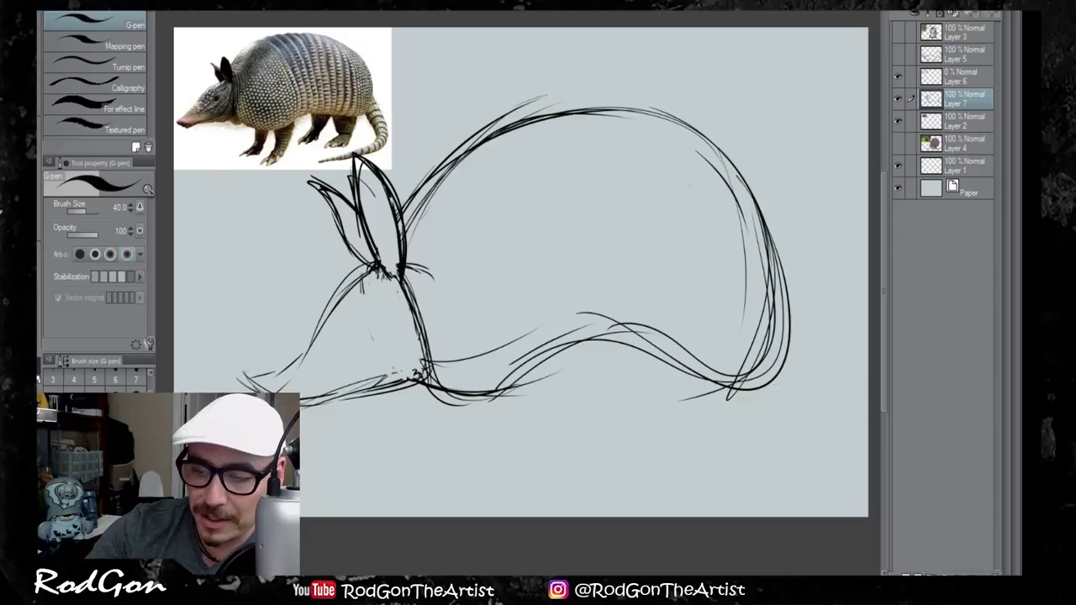
# Step: Darken the shell's front and lower edges and draw a doubled curve across the shell to start its banded section
pyautogui.moveTo(355, 195)
pyautogui.mouseDown()
pyautogui.moveTo(421, 336)
pyautogui.moveTo(427, 381)
pyautogui.moveTo(467, 395)
pyautogui.moveTo(542, 368)
pyautogui.moveTo(677, 345)
pyautogui.moveTo(773, 377)
pyautogui.mouseUp()
pyautogui.moveTo(537, 367); pyautogui.dragTo(599, 347)
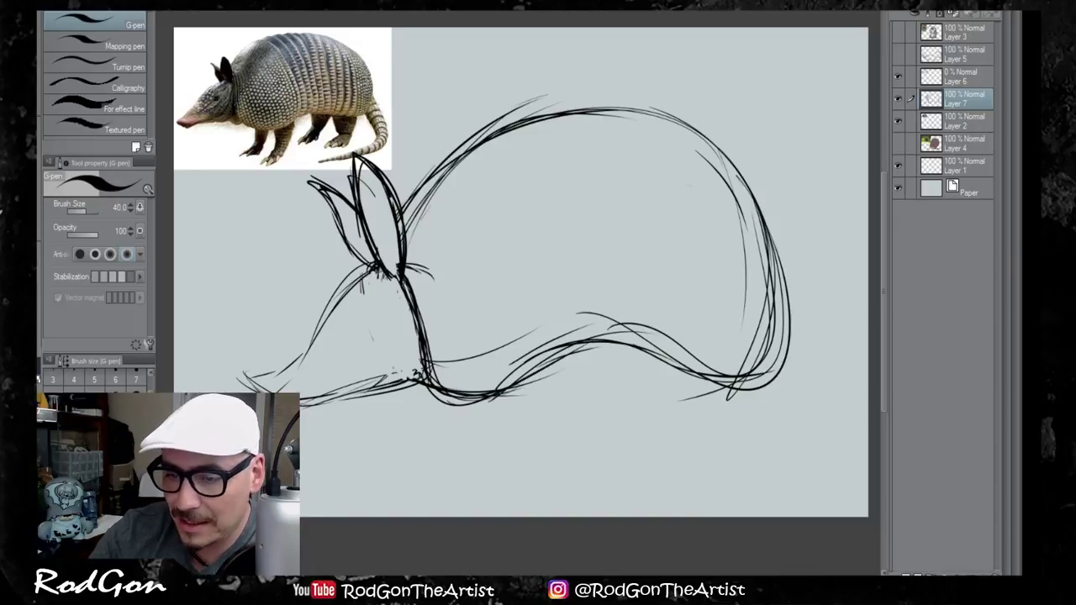
pyautogui.moveTo(450, 153); pyautogui.dragTo(585, 328)
pyautogui.moveTo(515, 129)
pyautogui.mouseDown()
pyautogui.moveTo(567, 168)
pyautogui.moveTo(588, 341)
pyautogui.mouseUp()
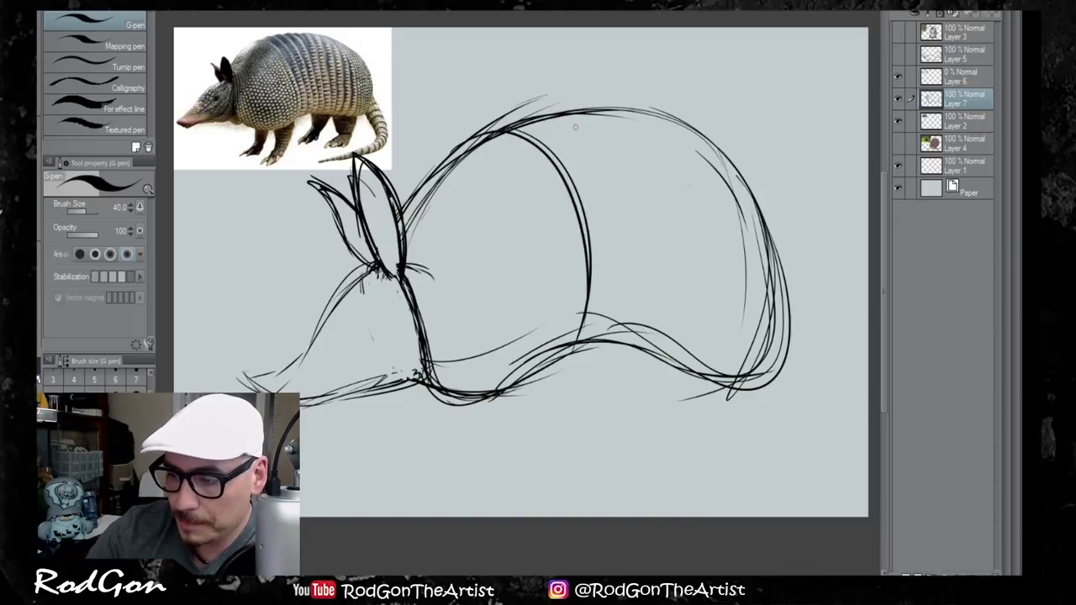
# Step: Draw a series of curved bands across the rear half of the shell, following its rounded form to the rump
pyautogui.moveTo(546, 116)
pyautogui.mouseDown()
pyautogui.moveTo(607, 337)
pyautogui.moveTo(622, 227)
pyautogui.moveTo(606, 328)
pyautogui.mouseUp()
pyautogui.moveTo(614, 109)
pyautogui.mouseDown()
pyautogui.moveTo(628, 129)
pyautogui.moveTo(627, 334)
pyautogui.mouseUp()
pyautogui.moveTo(660, 116); pyautogui.dragTo(620, 340)
pyautogui.moveTo(685, 128)
pyautogui.mouseDown()
pyautogui.moveTo(632, 349)
pyautogui.moveTo(647, 346)
pyautogui.mouseUp()
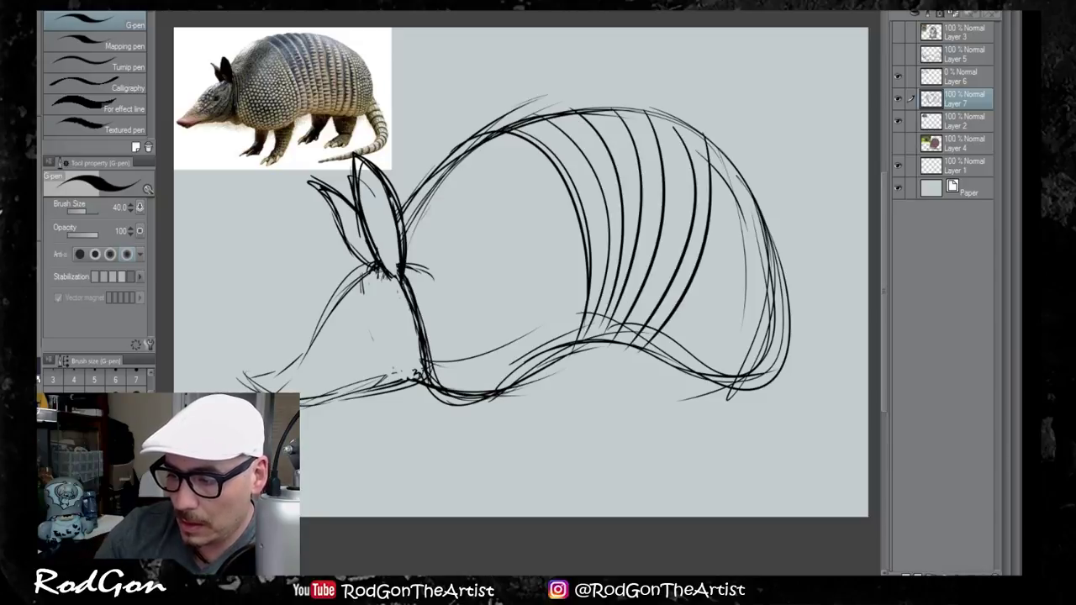
pyautogui.moveTo(733, 173)
pyautogui.mouseDown()
pyautogui.moveTo(648, 361)
pyautogui.moveTo(656, 368)
pyautogui.mouseUp()
pyautogui.moveTo(761, 227); pyautogui.dragTo(678, 368)
pyautogui.moveTo(775, 247)
pyautogui.mouseDown()
pyautogui.moveTo(770, 294)
pyautogui.moveTo(689, 383)
pyautogui.mouseUp()
pyautogui.moveTo(781, 285); pyautogui.dragTo(720, 383)
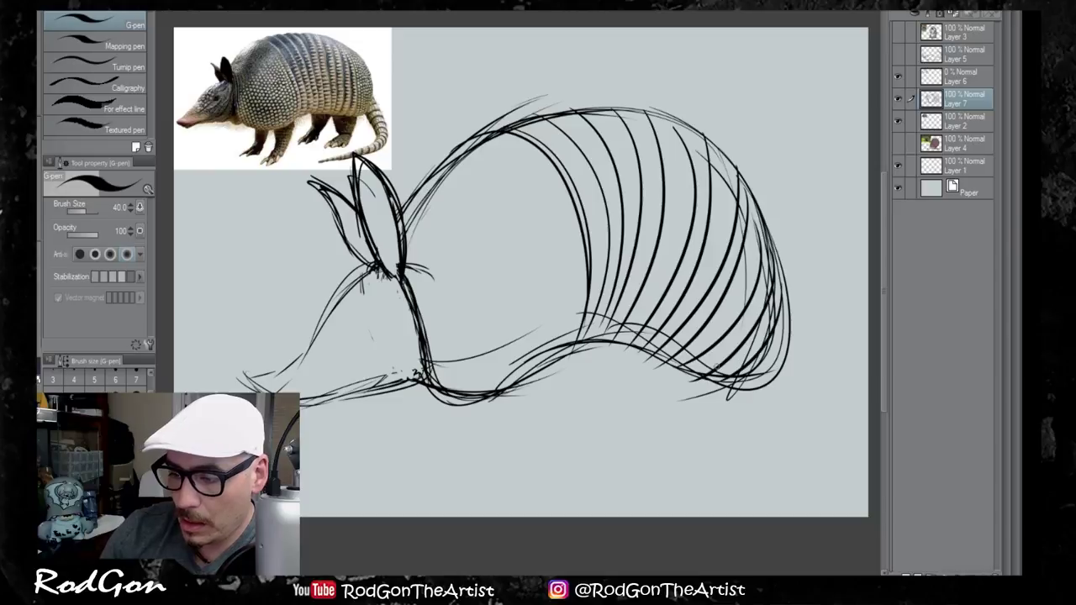
pyautogui.moveTo(784, 345); pyautogui.dragTo(755, 375)
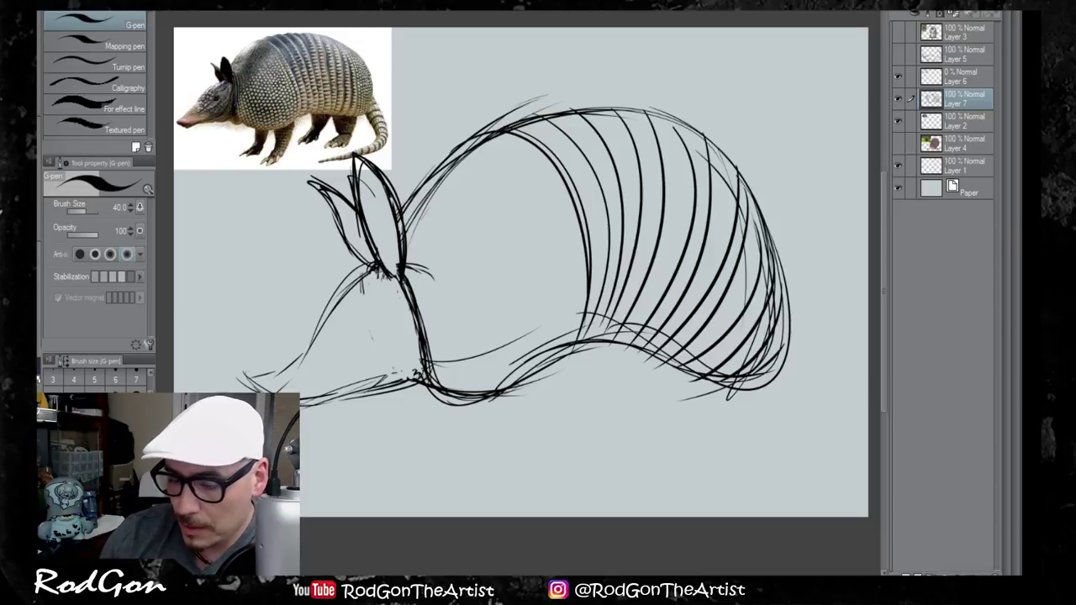
# Step: Sketch the near front leg below the shell, with a bent rear edge tapering toward the foot
pyautogui.moveTo(501, 392)
pyautogui.mouseDown()
pyautogui.moveTo(508, 436)
pyautogui.moveTo(498, 459)
pyautogui.mouseUp()
pyautogui.moveTo(483, 450); pyautogui.dragTo(511, 454)
pyautogui.moveTo(551, 411); pyautogui.dragTo(516, 458)
pyautogui.moveTo(562, 401); pyautogui.dragTo(523, 452)
pyautogui.moveTo(575, 354); pyautogui.dragTo(548, 423)
pyautogui.moveTo(575, 352)
pyautogui.mouseDown()
pyautogui.moveTo(580, 384)
pyautogui.moveTo(523, 462)
pyautogui.mouseUp()
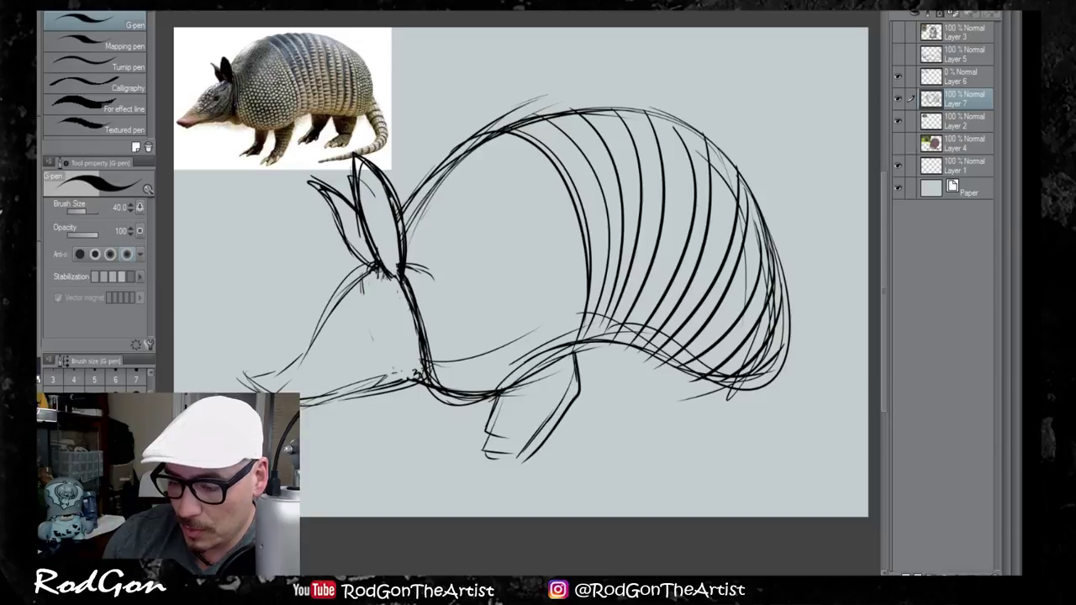
# Step: Sketch the far front leg, strengthen the near leg's front edge and add oval toes to both front feet
pyautogui.moveTo(491, 398); pyautogui.dragTo(485, 444)
pyautogui.moveTo(428, 423); pyautogui.dragTo(443, 442)
pyautogui.moveTo(479, 399)
pyautogui.mouseDown()
pyautogui.moveTo(434, 441)
pyautogui.moveTo(456, 438)
pyautogui.mouseUp()
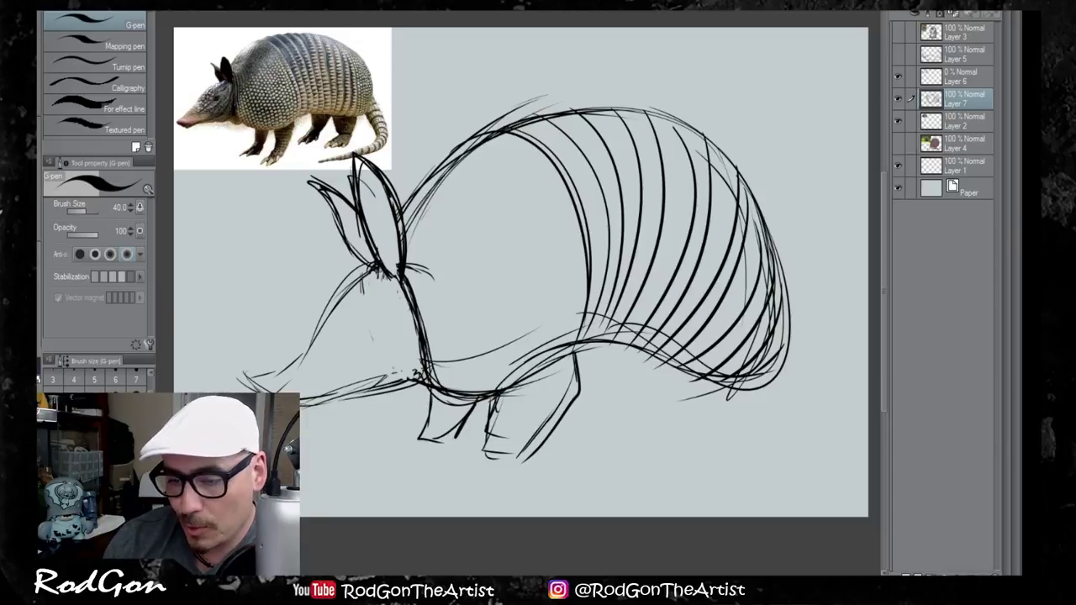
pyautogui.moveTo(497, 395); pyautogui.dragTo(478, 459)
pyautogui.moveTo(477, 458); pyautogui.dragTo(508, 456)
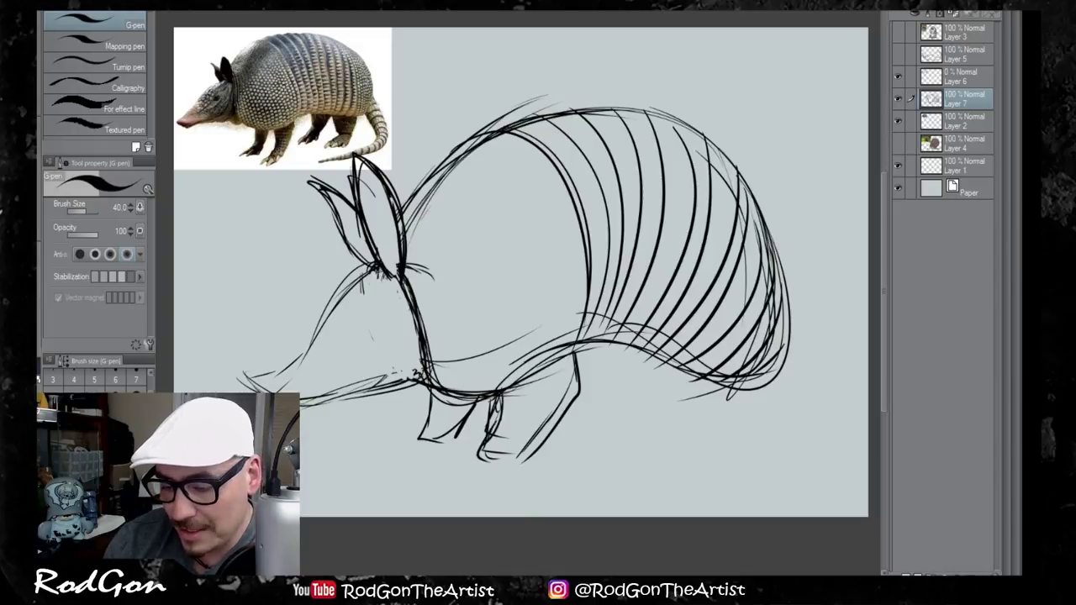
pyautogui.moveTo(445, 434)
pyautogui.mouseDown()
pyautogui.moveTo(407, 447)
pyautogui.moveTo(401, 432)
pyautogui.moveTo(377, 442)
pyautogui.mouseUp()
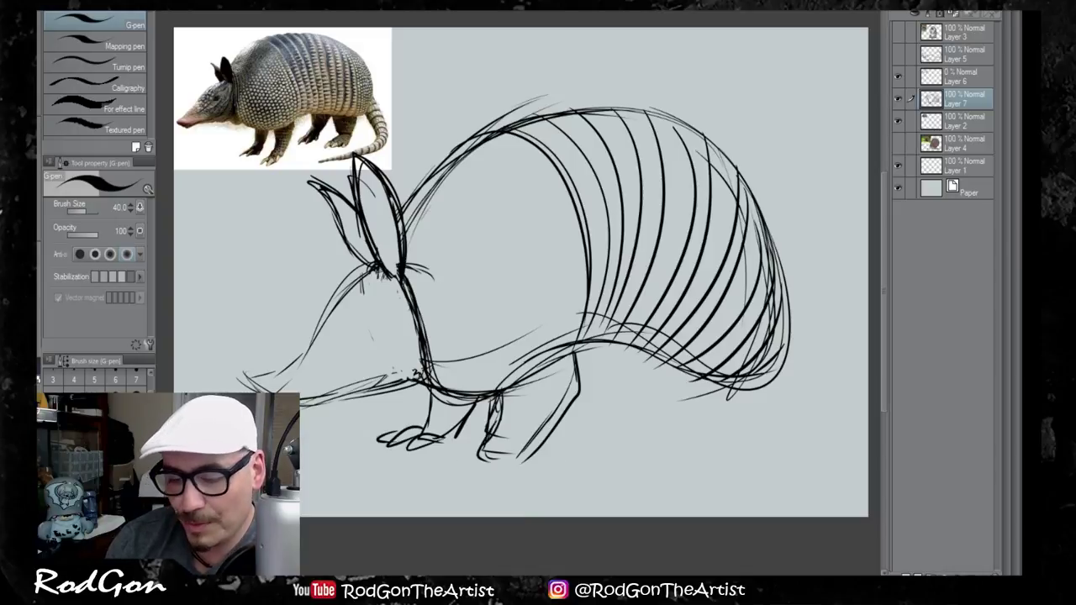
pyautogui.moveTo(517, 446)
pyautogui.mouseDown()
pyautogui.moveTo(483, 469)
pyautogui.moveTo(446, 462)
pyautogui.mouseUp()
# Step: Reinforce the belly line and sketch the near hind leg with three elongated toes
pyautogui.moveTo(635, 354); pyautogui.dragTo(655, 381)
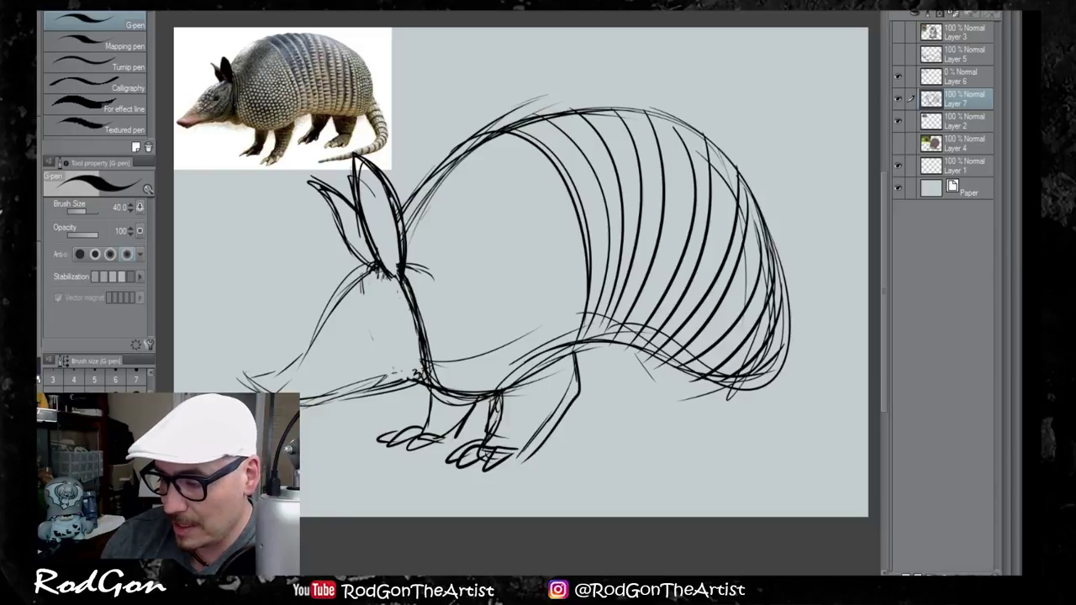
pyautogui.moveTo(533, 370); pyautogui.dragTo(618, 345)
pyautogui.moveTo(574, 363)
pyautogui.mouseDown()
pyautogui.moveTo(662, 348)
pyautogui.moveTo(667, 410)
pyautogui.mouseUp()
pyautogui.moveTo(654, 363); pyautogui.dragTo(692, 424)
pyautogui.moveTo(728, 384); pyautogui.dragTo(712, 432)
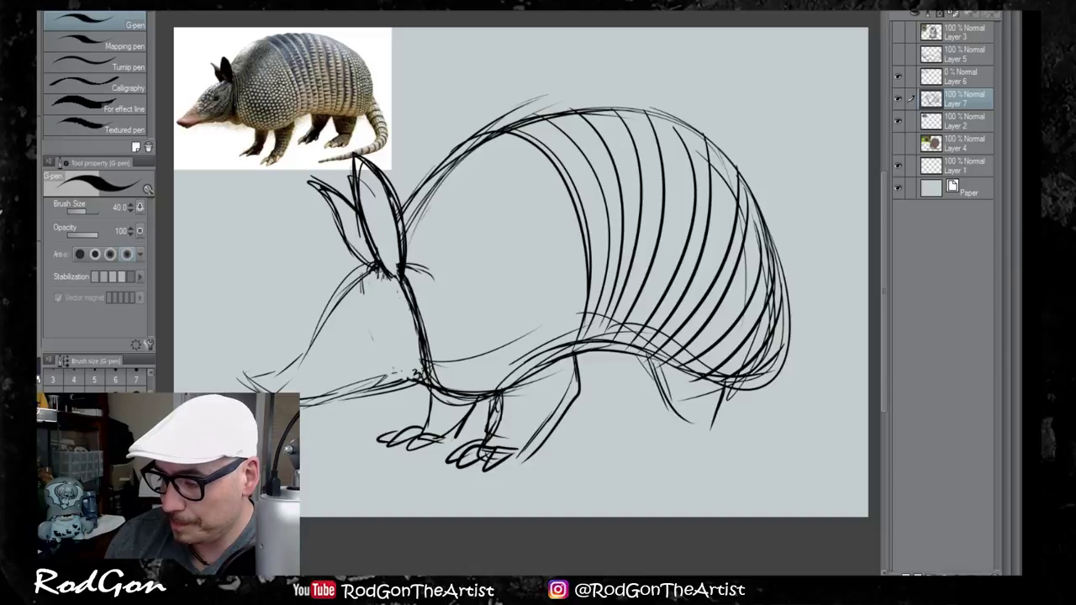
pyautogui.moveTo(659, 405)
pyautogui.mouseDown()
pyautogui.moveTo(716, 426)
pyautogui.moveTo(623, 437)
pyautogui.mouseUp()
pyautogui.moveTo(625, 438)
pyautogui.mouseDown()
pyautogui.moveTo(711, 445)
pyautogui.moveTo(607, 447)
pyautogui.mouseUp()
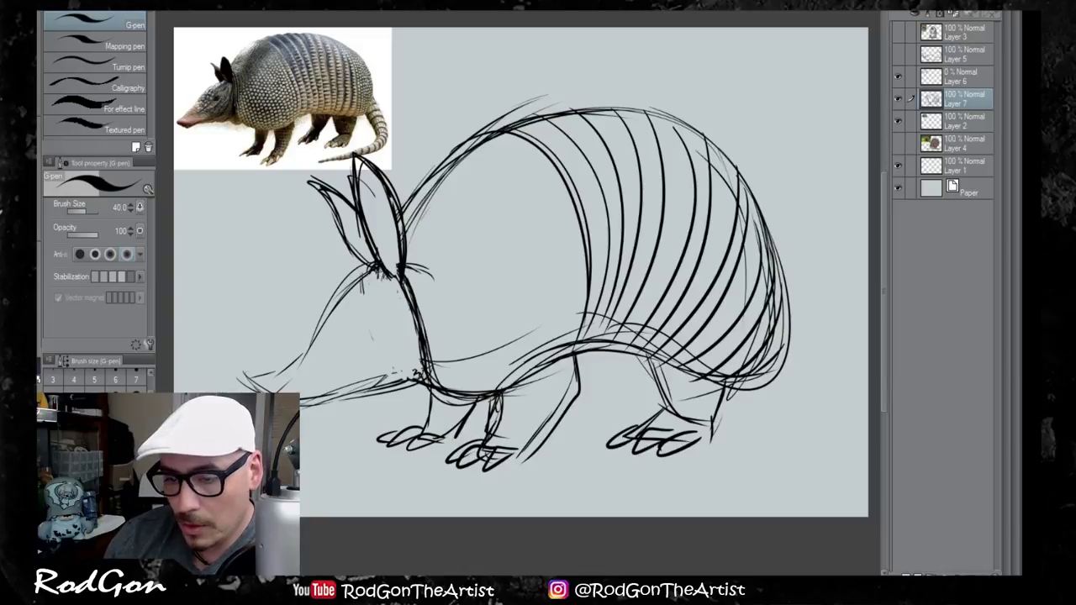
# Step: Sketch the far hind leg and its toes in front of the near hind leg
pyautogui.moveTo(604, 353)
pyautogui.mouseDown()
pyautogui.moveTo(620, 406)
pyautogui.moveTo(658, 400)
pyautogui.moveTo(641, 388)
pyautogui.moveTo(607, 417)
pyautogui.mouseUp()
pyautogui.moveTo(620, 393); pyautogui.dragTo(589, 420)
pyautogui.moveTo(605, 402); pyautogui.dragTo(584, 415)
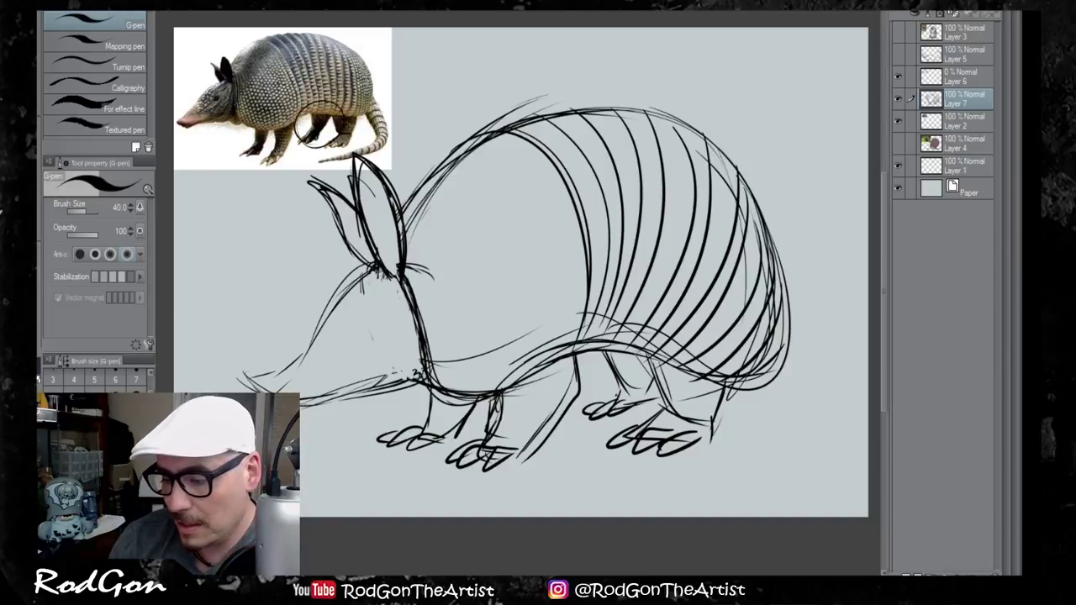
# Step: Shade both far legs with hatching and add curved contour lines across the near front leg
pyautogui.moveTo(608, 353)
pyautogui.mouseDown()
pyautogui.moveTo(644, 359)
pyautogui.moveTo(649, 408)
pyautogui.mouseUp()
pyautogui.moveTo(430, 410); pyautogui.dragTo(468, 392)
pyautogui.moveTo(425, 430)
pyautogui.mouseDown()
pyautogui.moveTo(471, 404)
pyautogui.moveTo(463, 415)
pyautogui.moveTo(551, 421)
pyautogui.mouseUp()
pyautogui.moveTo(499, 420); pyautogui.dragTo(565, 407)
pyautogui.moveTo(507, 412)
pyautogui.mouseDown()
pyautogui.moveTo(565, 392)
pyautogui.moveTo(565, 376)
pyautogui.mouseUp()
# Step: Strengthen the front and rear outlines of the near hind leg
pyautogui.moveTo(666, 411); pyautogui.dragTo(694, 426)
pyautogui.moveTo(653, 367); pyautogui.dragTo(669, 417)
pyautogui.moveTo(661, 418); pyautogui.dragTo(646, 429)
pyautogui.moveTo(720, 380); pyautogui.dragTo(712, 421)
pyautogui.moveTo(718, 378); pyautogui.dragTo(704, 446)
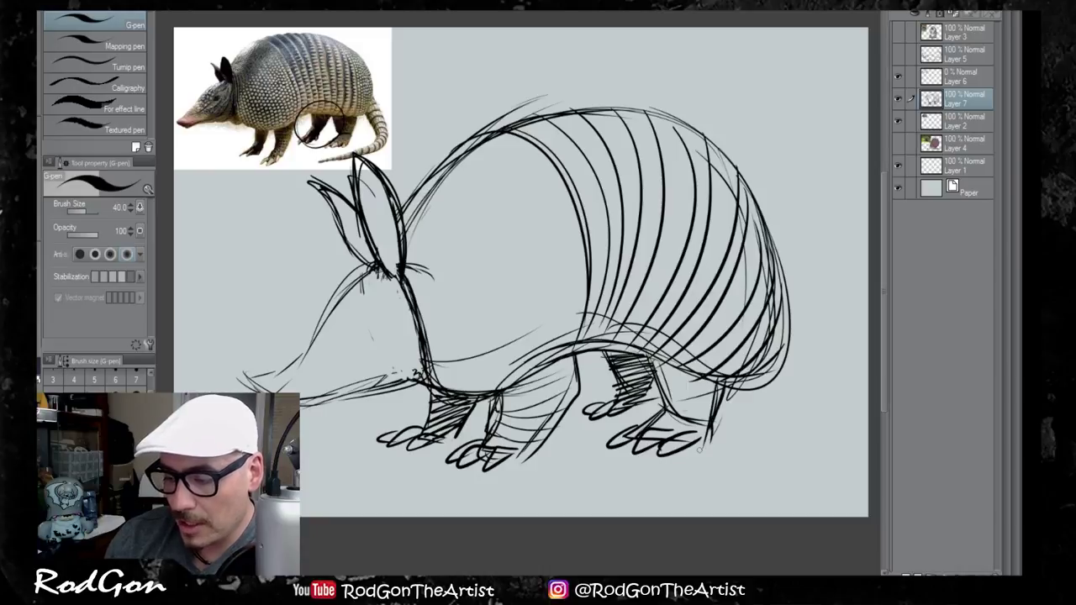
pyautogui.moveTo(785, 329)
pyautogui.mouseDown()
pyautogui.moveTo(793, 395)
pyautogui.moveTo(817, 437)
pyautogui.mouseUp()
pyautogui.hotkey('ctrl', 'z')
pyautogui.hotkey('ctrl', 'z')
pyautogui.hotkey('ctrl', 'z')
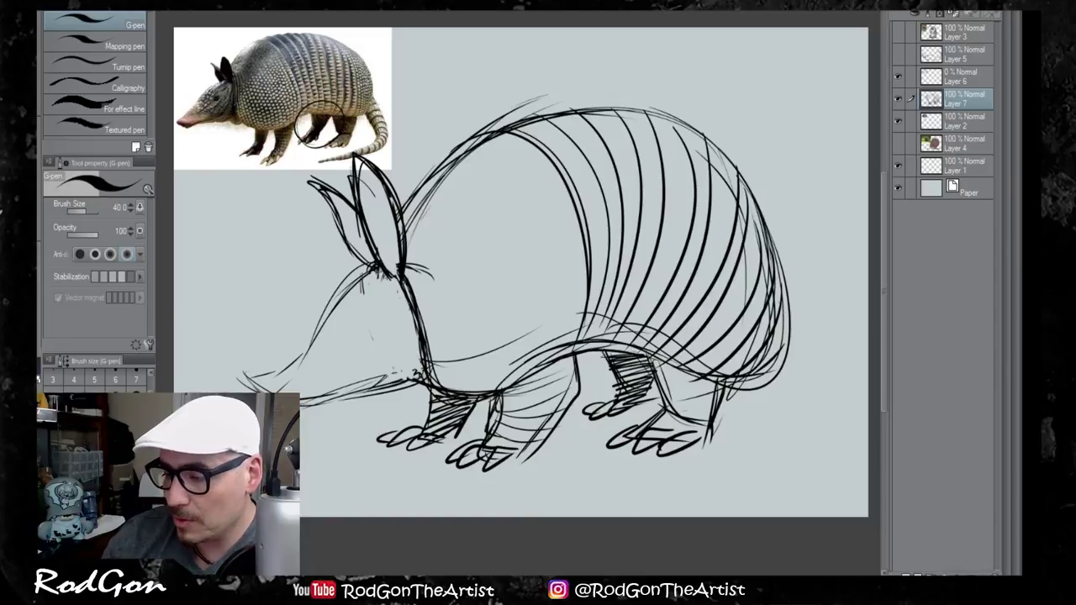
# Step: Draw the tail's outer contour curving down from the rump and sweeping forward beneath the feet to a point
pyautogui.moveTo(783, 307); pyautogui.dragTo(840, 433)
pyautogui.moveTo(825, 380)
pyautogui.mouseDown()
pyautogui.moveTo(840, 436)
pyautogui.moveTo(755, 497)
pyautogui.mouseUp()
pyautogui.moveTo(837, 454)
pyautogui.mouseDown()
pyautogui.moveTo(758, 495)
pyautogui.moveTo(613, 496)
pyautogui.mouseUp()
pyautogui.moveTo(795, 494); pyautogui.dragTo(477, 510)
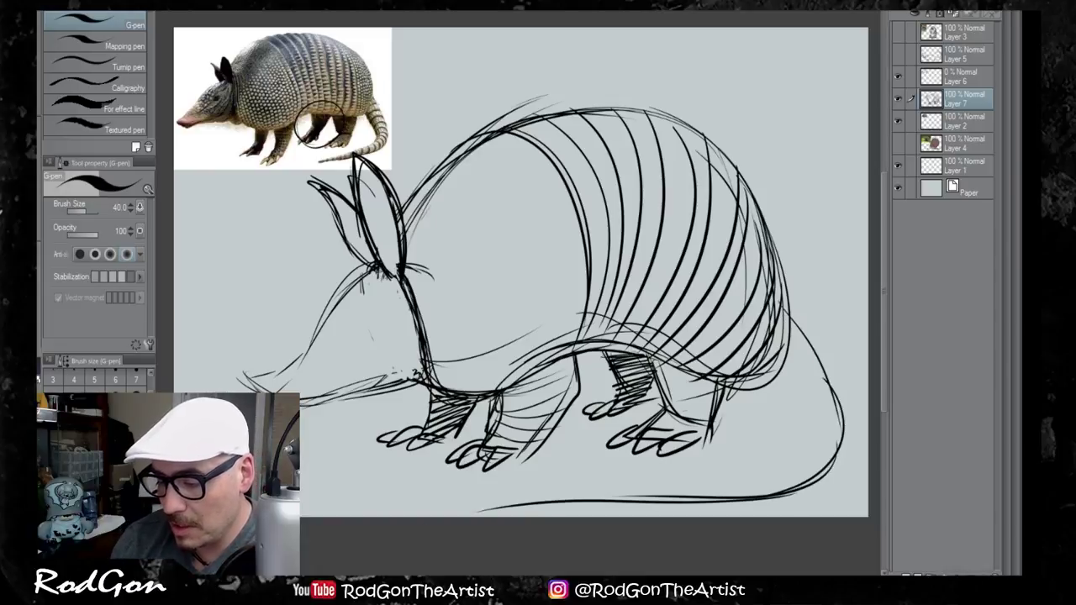
# Step: Draw the tail's inner contour from the tip back to the rump and darken the shell's lower rear edge
pyautogui.moveTo(840, 463)
pyautogui.mouseDown()
pyautogui.moveTo(743, 494)
pyautogui.moveTo(501, 509)
pyautogui.mouseUp()
pyautogui.moveTo(496, 509); pyautogui.dragTo(674, 479)
pyautogui.moveTo(536, 503); pyautogui.dragTo(714, 469)
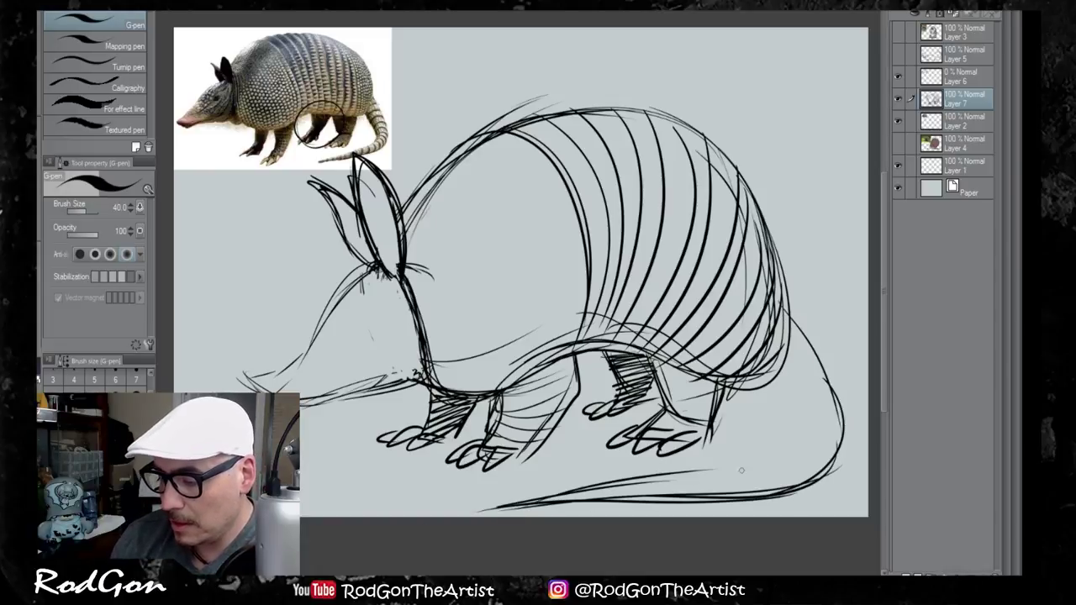
pyautogui.moveTo(611, 492); pyautogui.dragTo(787, 459)
pyautogui.moveTo(690, 482)
pyautogui.mouseDown()
pyautogui.moveTo(822, 427)
pyautogui.moveTo(774, 369)
pyautogui.moveTo(819, 425)
pyautogui.mouseUp()
pyautogui.moveTo(785, 375)
pyautogui.mouseDown()
pyautogui.moveTo(795, 452)
pyautogui.moveTo(772, 470)
pyautogui.mouseUp()
pyautogui.moveTo(784, 302); pyautogui.dragTo(743, 390)
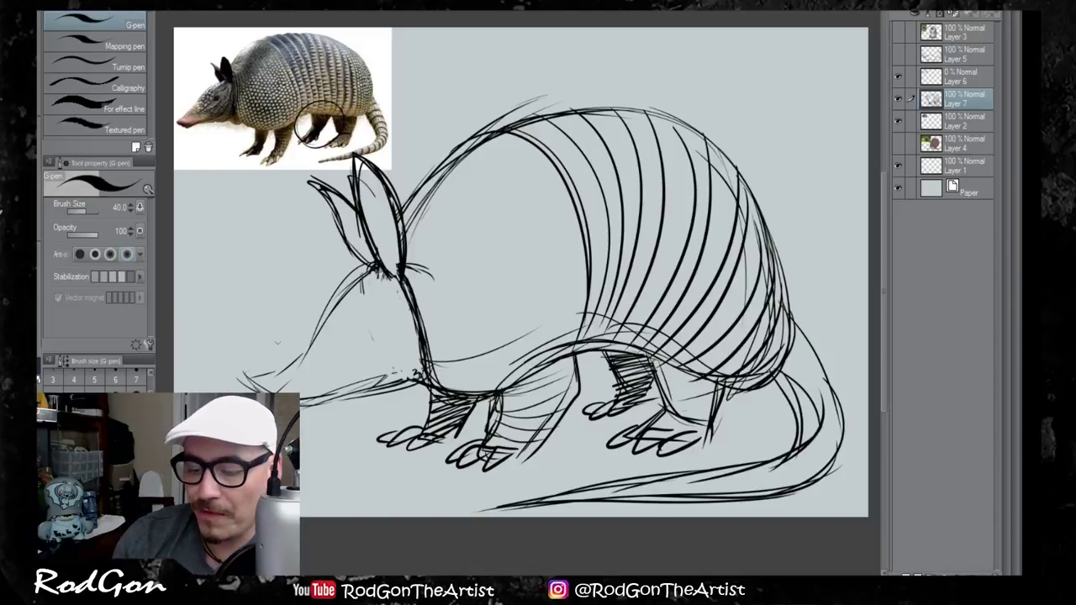
# Step: Try to fill a lassoed area of the background in front of the armadillo's snout with black
pyautogui.click(33, 74)
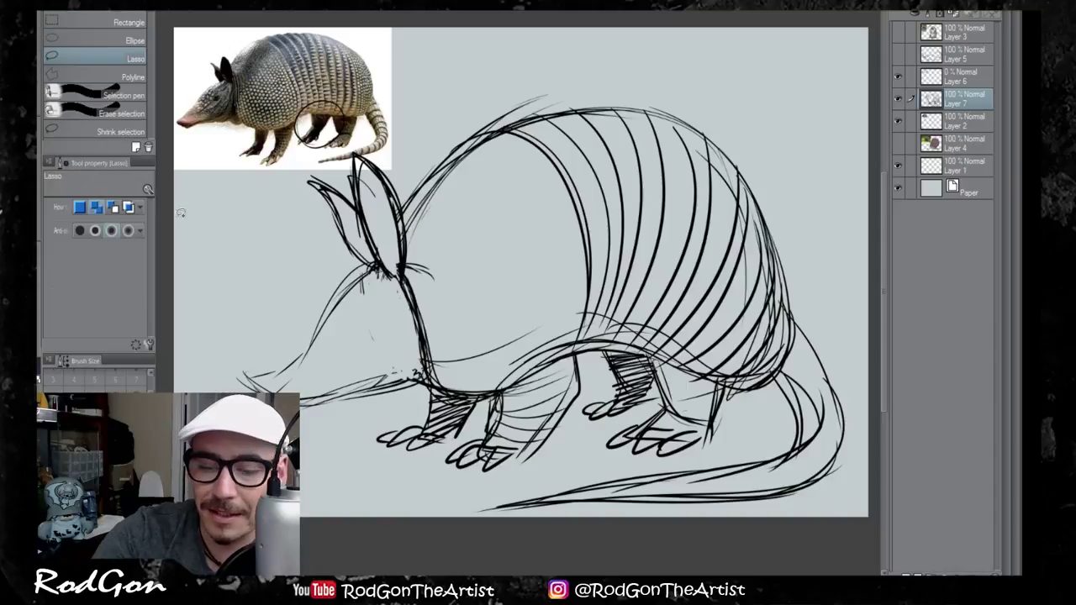
pyautogui.moveTo(166, 220)
pyautogui.mouseDown()
pyautogui.moveTo(299, 331)
pyautogui.moveTo(326, 564)
pyautogui.mouseUp()
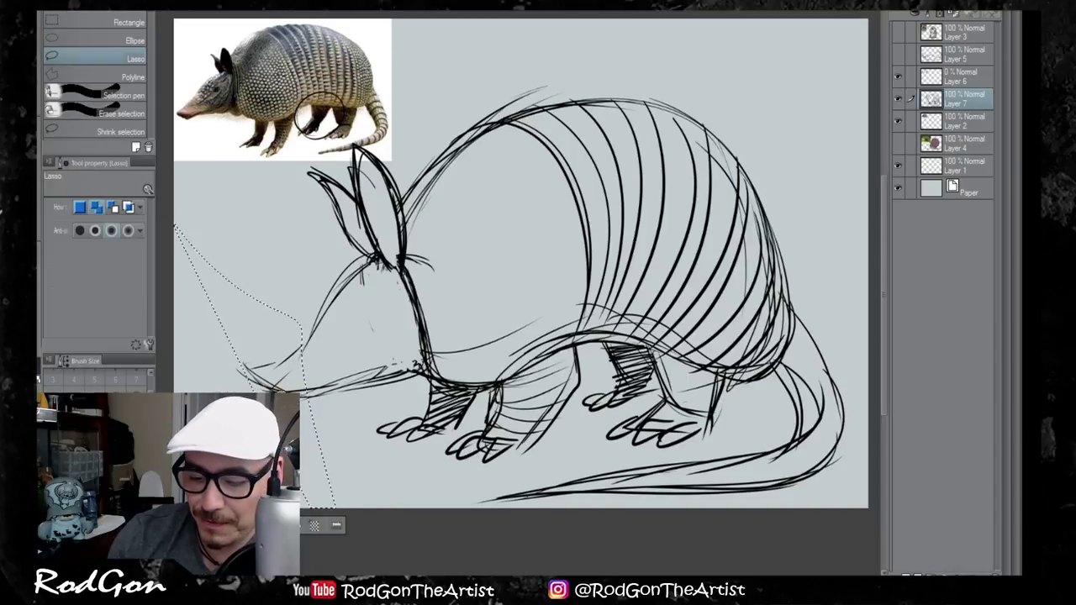
pyautogui.click(182, 230)
pyautogui.moveTo(175, 250)
pyautogui.mouseDown()
pyautogui.moveTo(303, 471)
pyautogui.moveTo(341, 486)
pyautogui.mouseUp()
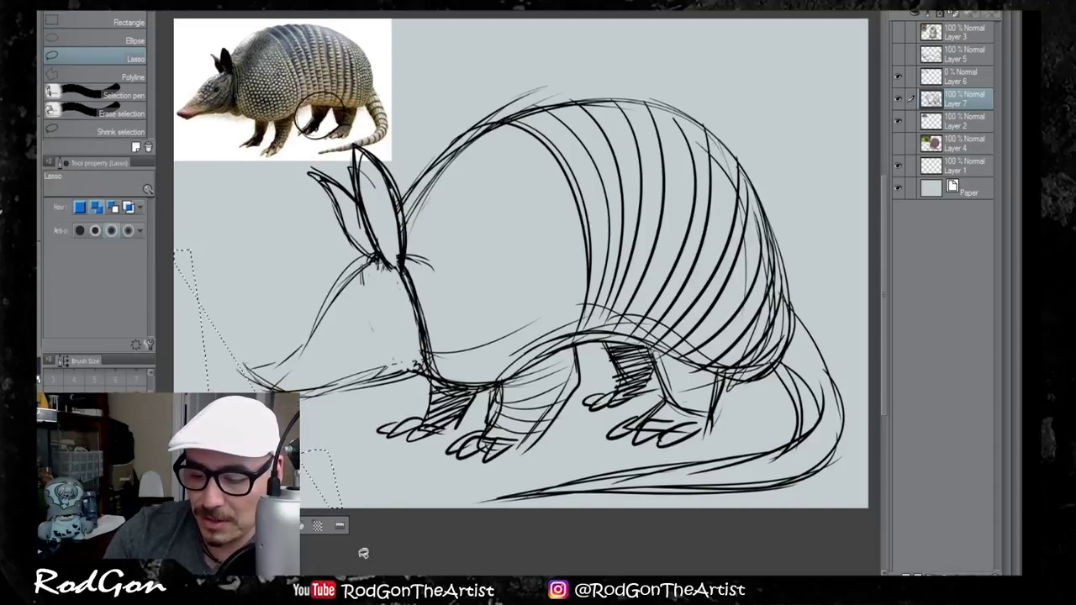
pyautogui.hotkey('alt', 'Delete')
pyautogui.hotkey('ctrl', 'z')
pyautogui.click(185, 261)
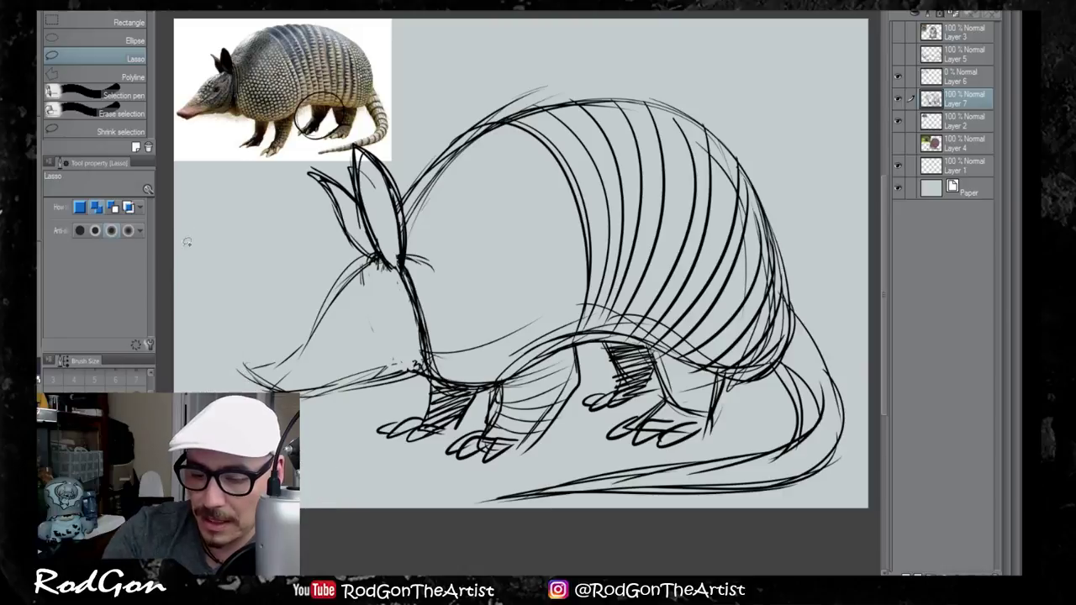
pyautogui.moveTo(162, 254)
pyautogui.mouseDown()
pyautogui.moveTo(202, 250)
pyautogui.moveTo(330, 431)
pyautogui.moveTo(340, 504)
pyautogui.mouseUp()
pyautogui.hscroll(-1, 352, 544)
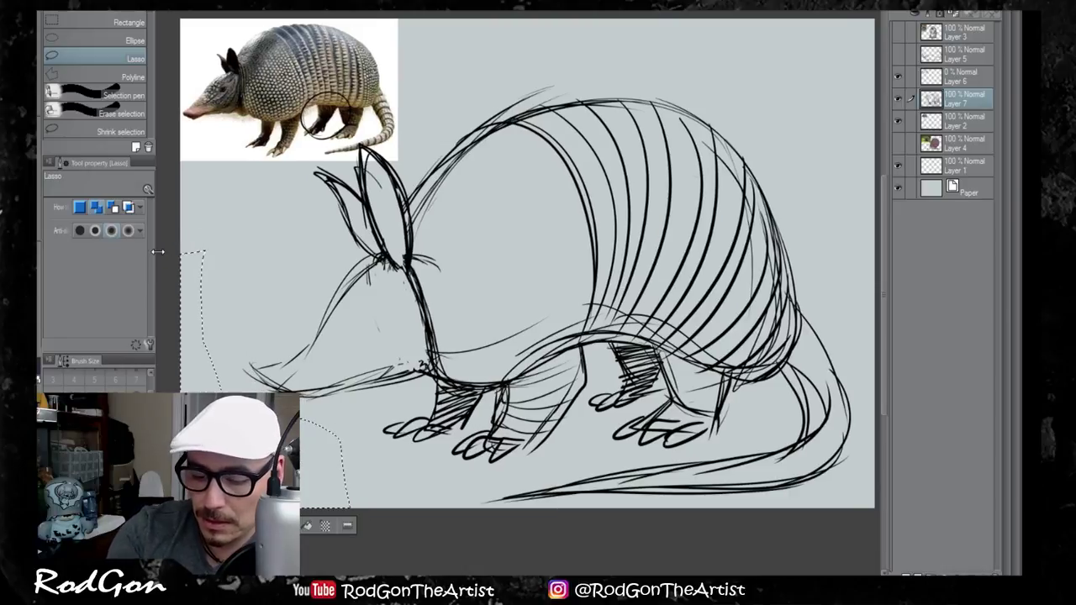
pyautogui.click(307, 526)
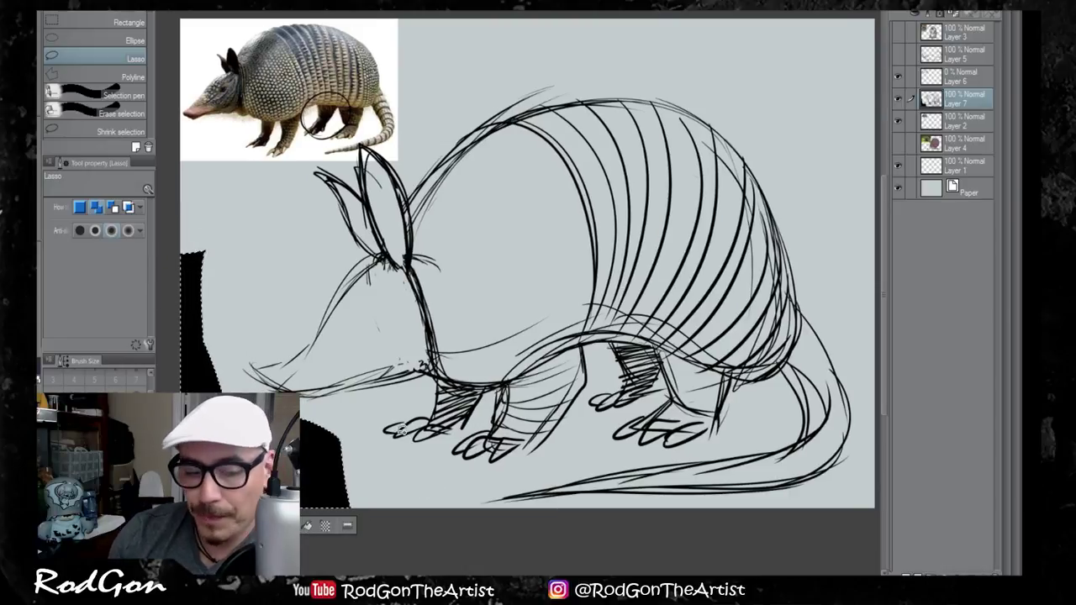
pyautogui.hotkey('ctrl', 'z')
pyautogui.hotkey('ctrl', 'd')
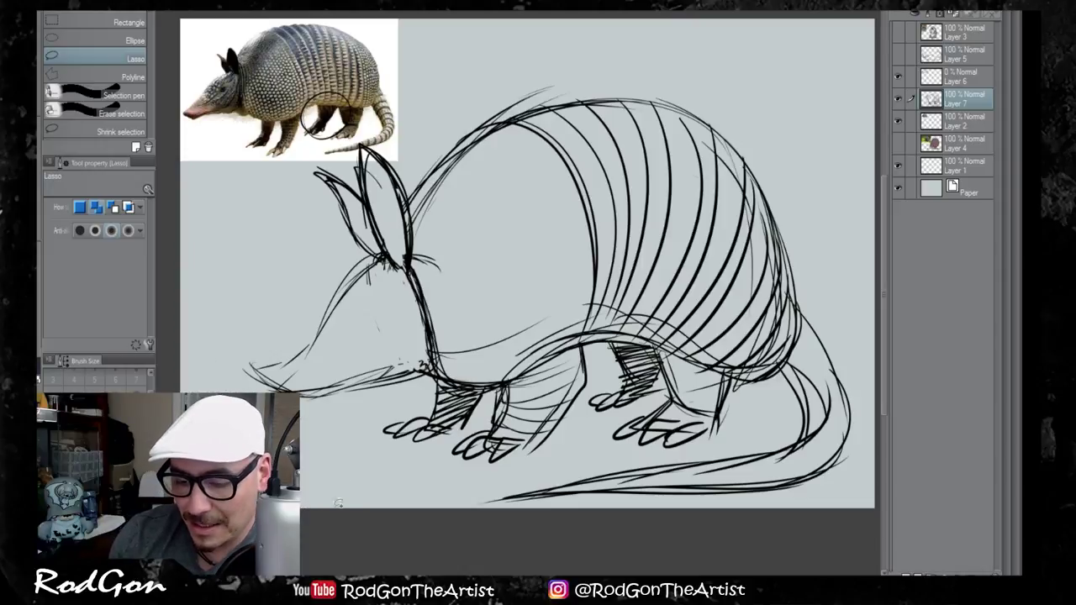
# Step: Try to fill a lassoed area behind the armadillo, extending over its tail, with black
pyautogui.moveTo(746, 427); pyautogui.dragTo(616, 430)
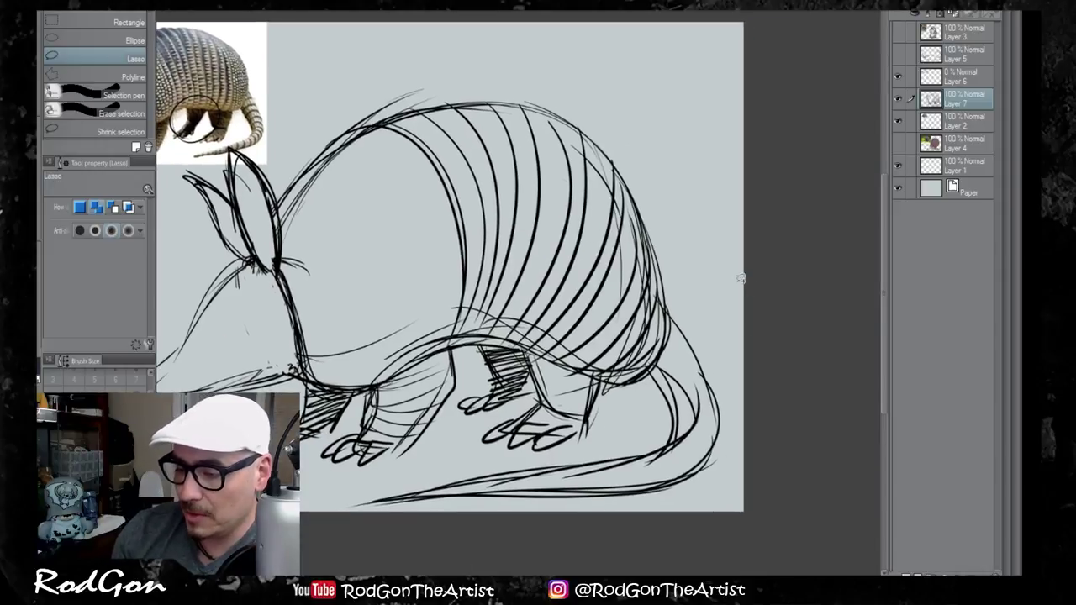
pyautogui.moveTo(752, 288)
pyautogui.mouseDown()
pyautogui.moveTo(730, 267)
pyautogui.moveTo(605, 359)
pyautogui.moveTo(570, 548)
pyautogui.moveTo(621, 546)
pyautogui.moveTo(674, 308)
pyautogui.moveTo(521, 542)
pyautogui.mouseUp()
pyautogui.click(679, 529)
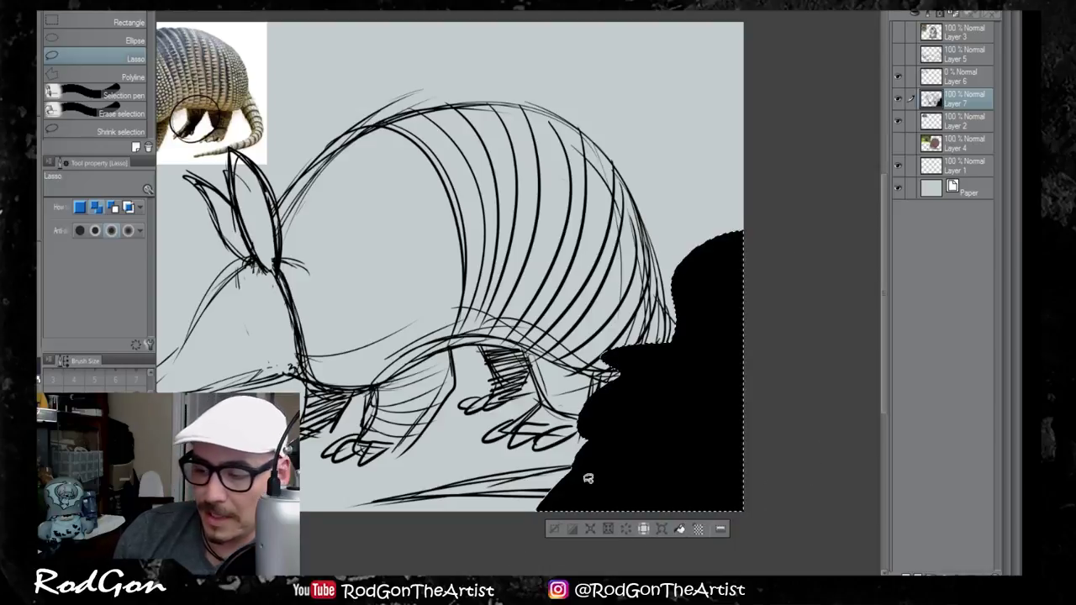
pyautogui.click(553, 528)
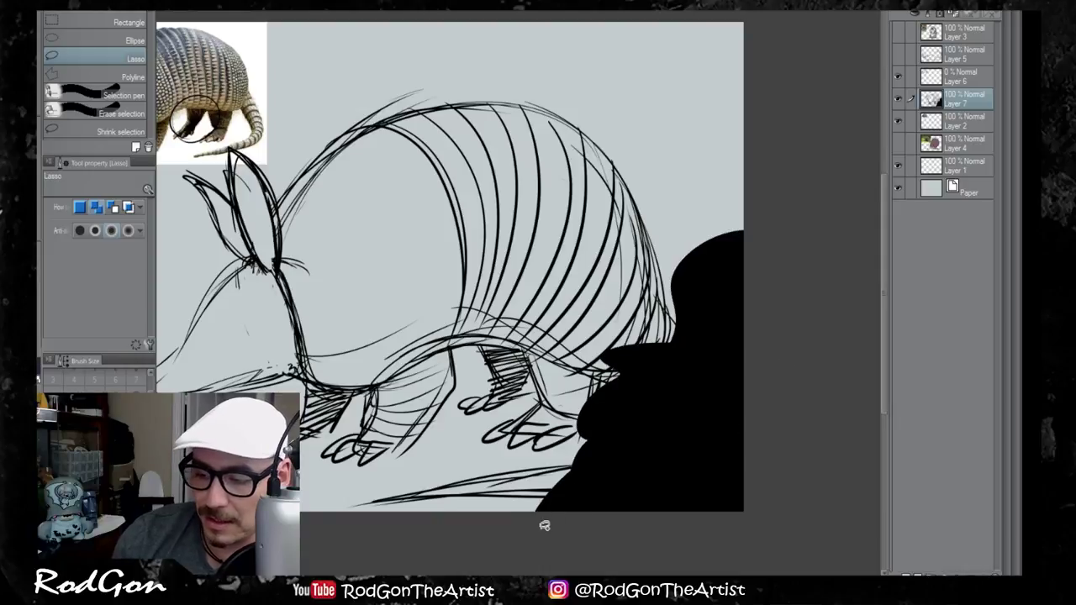
pyautogui.hotkey('ctrl', 'z')
pyautogui.hotkey('ctrl', 'z')
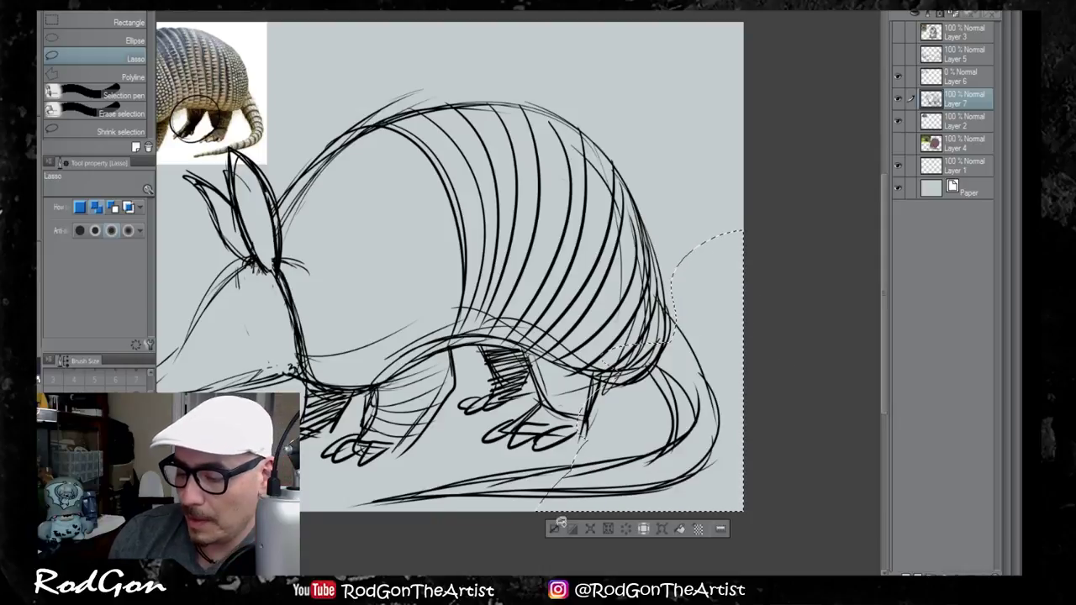
pyautogui.click(555, 527)
# Step: Lasso a tall plant silhouette rising from low shrubs behind the armadillo's rump and fill it with black
pyautogui.moveTo(736, 260)
pyautogui.mouseDown()
pyautogui.moveTo(712, 269)
pyautogui.moveTo(719, 203)
pyautogui.moveTo(692, 278)
pyautogui.moveTo(672, 270)
pyautogui.moveTo(674, 282)
pyautogui.moveTo(756, 289)
pyautogui.mouseUp()
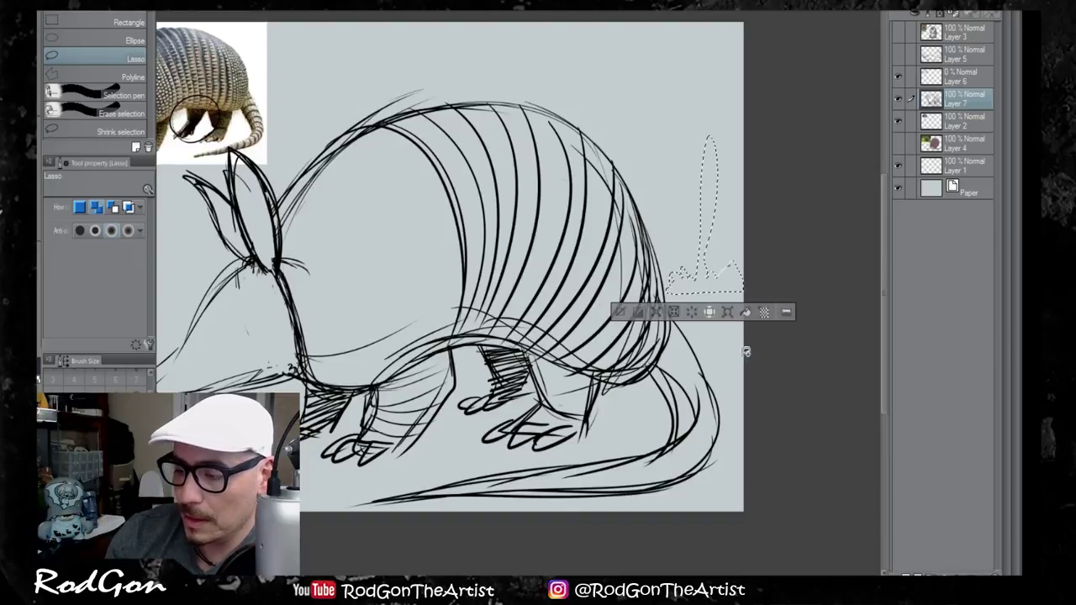
pyautogui.click(746, 312)
pyautogui.hotkey('ctrl', 'd')
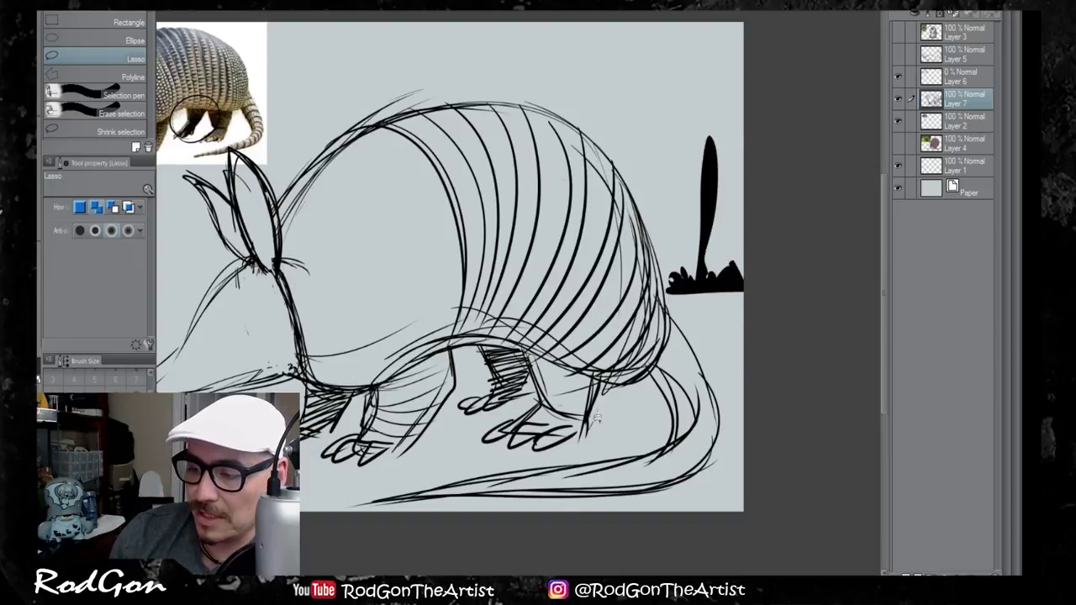
# Step: Lasso a rounded bush shape beside the black plant at the canvas edge and fill it with greyish brown
pyautogui.moveTo(760, 236)
pyautogui.mouseDown()
pyautogui.moveTo(718, 267)
pyautogui.moveTo(709, 300)
pyautogui.moveTo(719, 320)
pyautogui.moveTo(761, 227)
pyautogui.mouseUp()
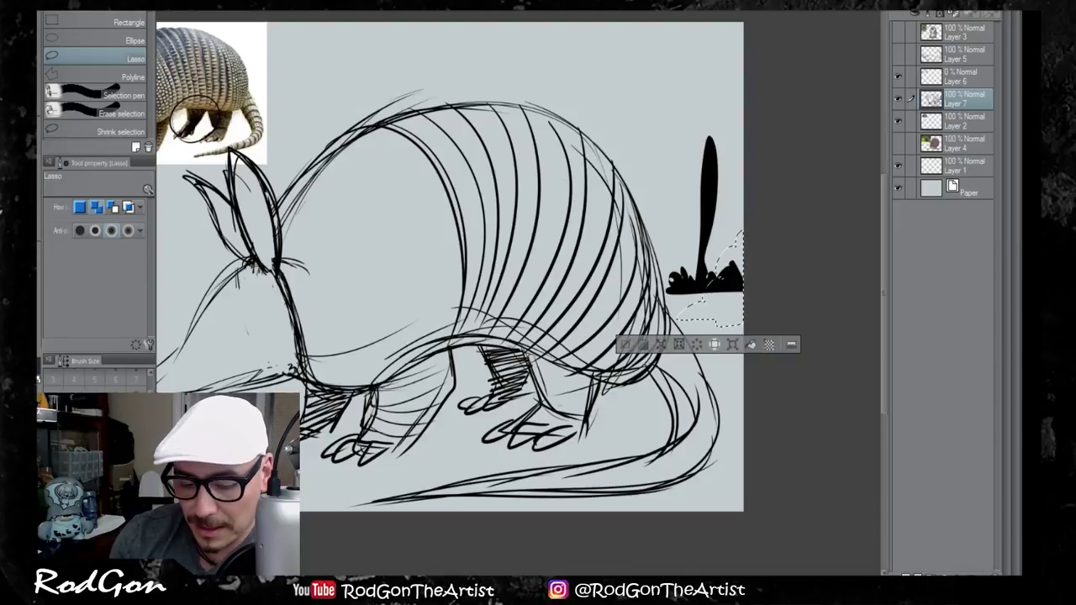
pyautogui.click(752, 344)
pyautogui.hotkey('ctrl', 'd')
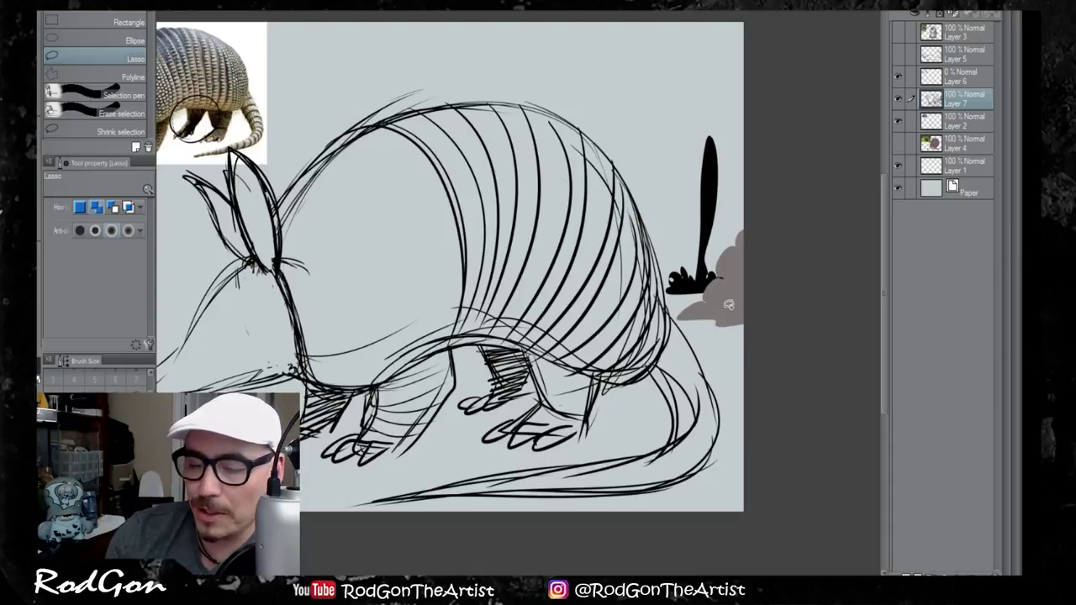
# Step: Undo the plant and bush fills behind the armadillo and clear the remaining selection
pyautogui.moveTo(657, 178); pyautogui.dragTo(733, 209)
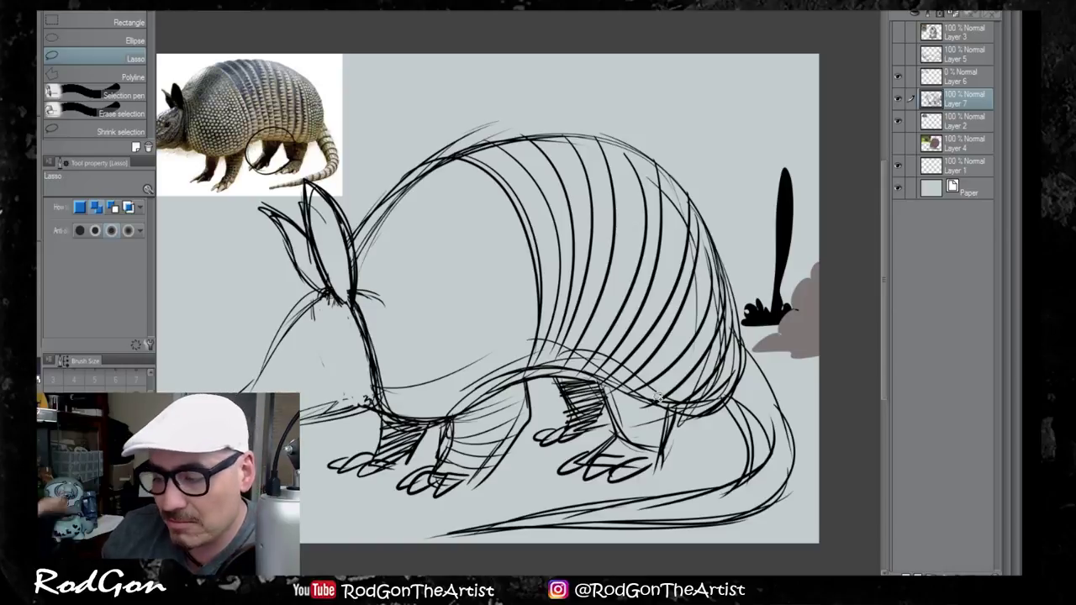
pyautogui.hotkey('ctrl', 'z')
pyautogui.hotkey('ctrl', 'z')
pyautogui.hotkey('ctrl', 'z')
pyautogui.hotkey('ctrl', 'z')
pyautogui.press('Delete')
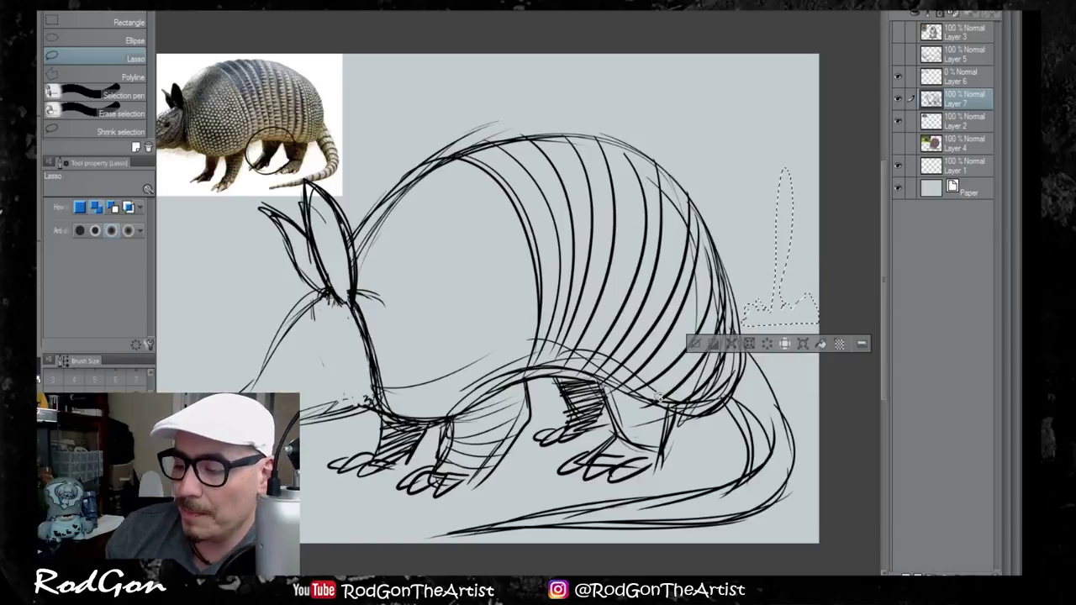
pyautogui.click(694, 343)
# Step: Thicken the far ear's outline with the G-pen and shade its inside with hatching strokes
pyautogui.press('p')
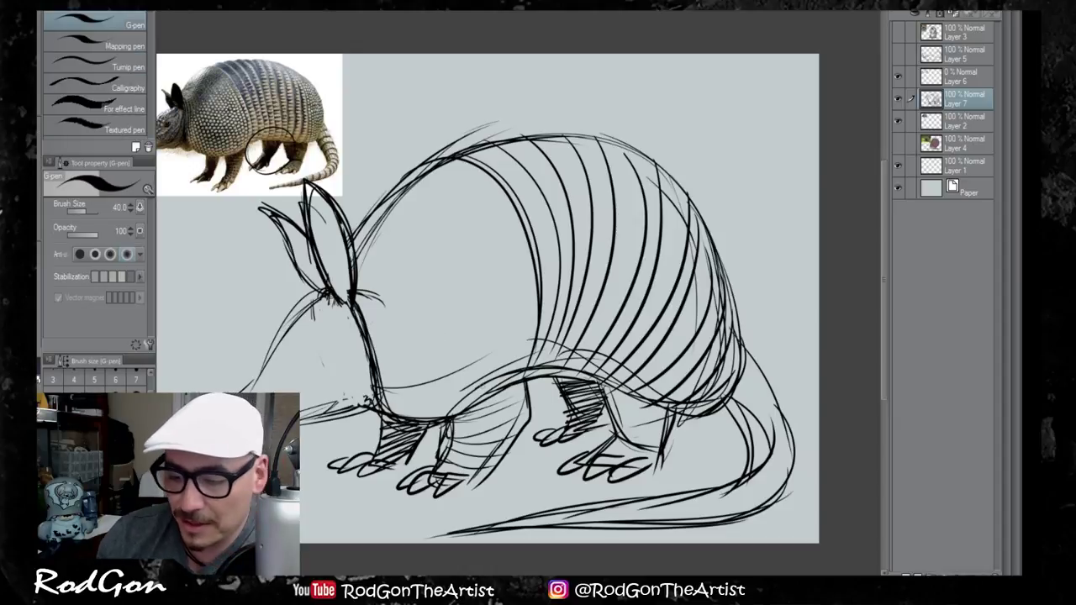
pyautogui.moveTo(256, 203); pyautogui.dragTo(314, 284)
pyautogui.moveTo(284, 220); pyautogui.dragTo(298, 267)
pyautogui.moveTo(288, 223); pyautogui.dragTo(308, 280)
pyautogui.moveTo(300, 249); pyautogui.dragTo(314, 285)
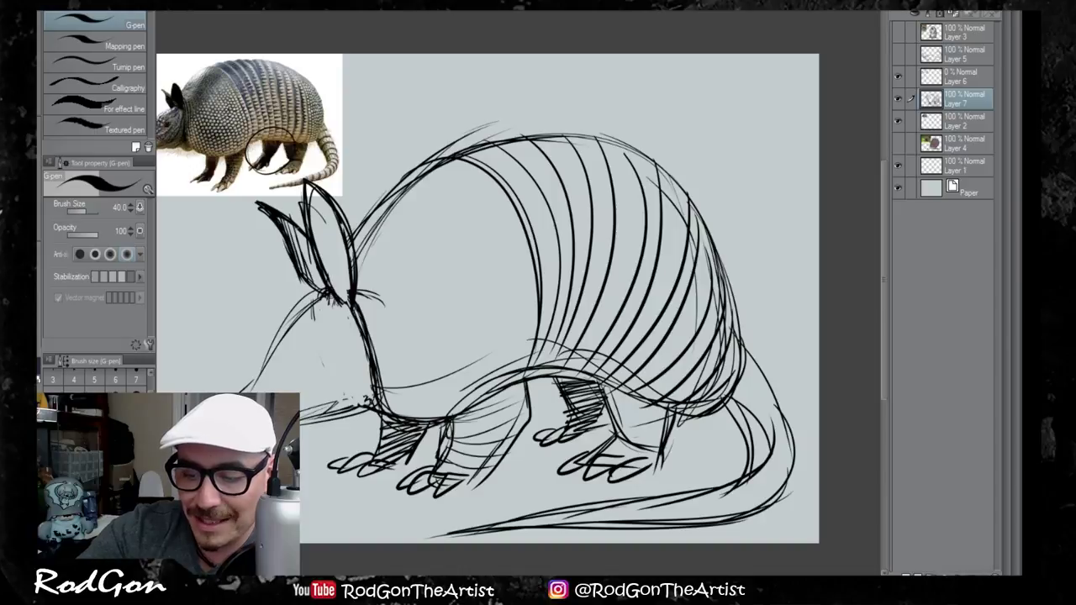
pyautogui.moveTo(296, 223); pyautogui.dragTo(317, 287)
pyautogui.moveTo(311, 246); pyautogui.dragTo(322, 288)
# Step: Darken the near ear's outer edge, the front shell's upper contour and the neck edge of the shell
pyautogui.moveTo(309, 183); pyautogui.dragTo(351, 251)
pyautogui.moveTo(338, 206)
pyautogui.mouseDown()
pyautogui.moveTo(354, 264)
pyautogui.moveTo(425, 170)
pyautogui.mouseUp()
pyautogui.moveTo(370, 223)
pyautogui.mouseDown()
pyautogui.moveTo(453, 149)
pyautogui.moveTo(514, 155)
pyautogui.moveTo(538, 299)
pyautogui.moveTo(534, 365)
pyautogui.moveTo(521, 385)
pyautogui.moveTo(457, 414)
pyautogui.mouseUp()
# Step: Draw rows of small curved scales across the lower front shell, continuing upward beside the first band
pyautogui.moveTo(497, 385)
pyautogui.mouseDown()
pyautogui.moveTo(425, 427)
pyautogui.moveTo(415, 401)
pyautogui.moveTo(429, 399)
pyautogui.mouseUp()
pyautogui.moveTo(440, 416); pyautogui.dragTo(450, 395)
pyautogui.moveTo(457, 407)
pyautogui.mouseDown()
pyautogui.moveTo(468, 383)
pyautogui.moveTo(504, 372)
pyautogui.mouseUp()
pyautogui.moveTo(511, 378)
pyautogui.mouseDown()
pyautogui.moveTo(522, 348)
pyautogui.moveTo(496, 356)
pyautogui.mouseUp()
pyautogui.moveTo(456, 375); pyautogui.dragTo(461, 369)
pyautogui.moveTo(437, 386); pyautogui.dragTo(443, 378)
pyautogui.moveTo(420, 393)
pyautogui.mouseDown()
pyautogui.moveTo(425, 385)
pyautogui.moveTo(413, 383)
pyautogui.mouseUp()
pyautogui.moveTo(409, 378); pyautogui.dragTo(442, 359)
pyautogui.moveTo(442, 363); pyautogui.dragTo(481, 339)
pyautogui.moveTo(479, 349); pyautogui.dragTo(518, 331)
pyautogui.moveTo(518, 336)
pyautogui.mouseDown()
pyautogui.moveTo(533, 316)
pyautogui.moveTo(502, 318)
pyautogui.mouseUp()
pyautogui.moveTo(472, 333); pyautogui.dragTo(488, 316)
pyautogui.moveTo(452, 341)
pyautogui.mouseDown()
pyautogui.moveTo(462, 325)
pyautogui.moveTo(437, 334)
pyautogui.mouseUp()
pyautogui.moveTo(412, 360); pyautogui.dragTo(425, 339)
pyautogui.moveTo(400, 364)
pyautogui.mouseDown()
pyautogui.moveTo(414, 346)
pyautogui.moveTo(402, 351)
pyautogui.mouseUp()
pyautogui.moveTo(412, 341); pyautogui.dragTo(427, 328)
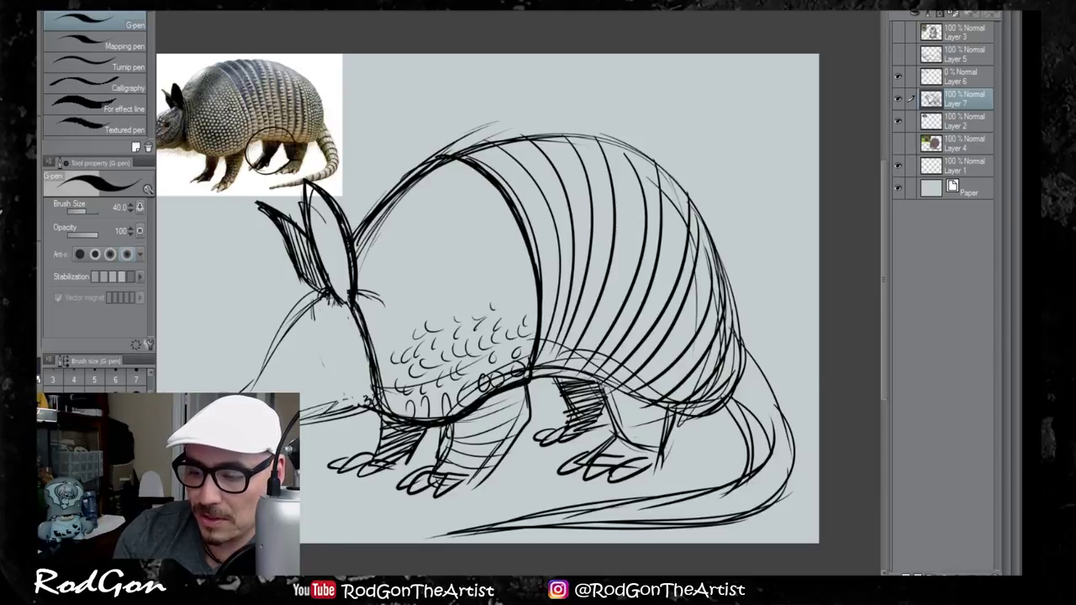
pyautogui.moveTo(502, 301); pyautogui.dragTo(514, 291)
pyautogui.moveTo(506, 289); pyautogui.dragTo(516, 279)
pyautogui.moveTo(508, 277); pyautogui.dragTo(517, 269)
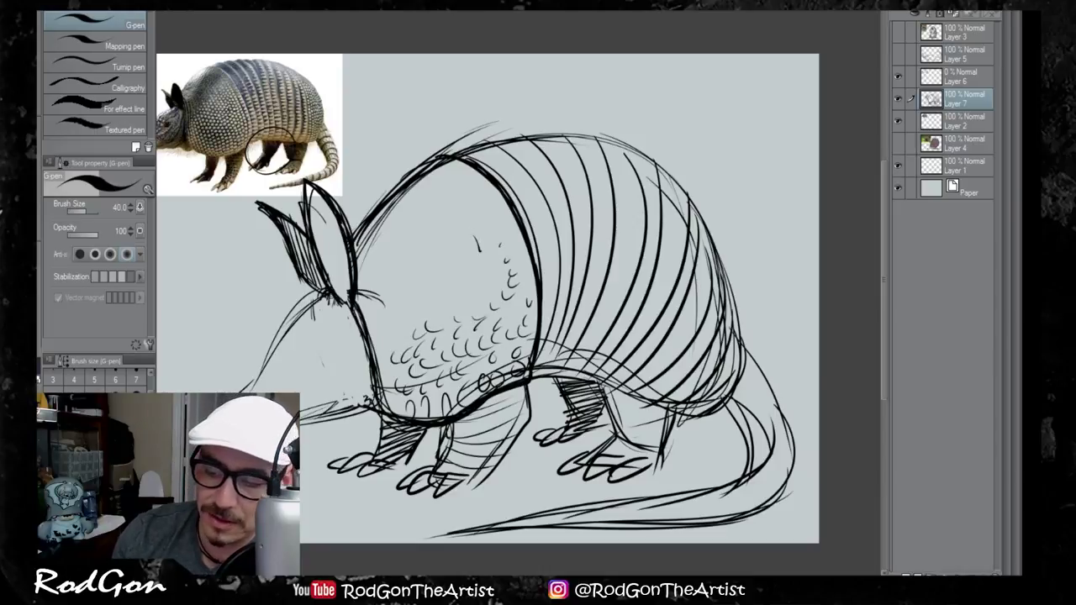
# Step: Thicken the shell's lower edge above the legs and the top contour where the front shell meets the first bands
pyautogui.moveTo(523, 381); pyautogui.dragTo(520, 419)
pyautogui.moveTo(515, 381); pyautogui.dragTo(578, 375)
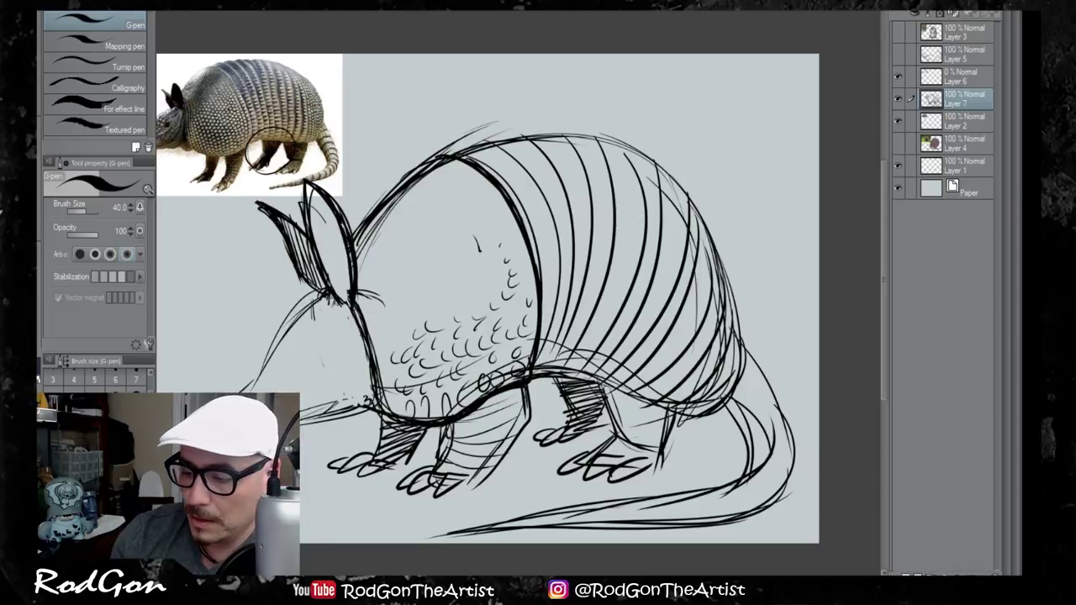
pyautogui.moveTo(422, 170)
pyautogui.mouseDown()
pyautogui.moveTo(502, 138)
pyautogui.moveTo(528, 178)
pyautogui.mouseUp()
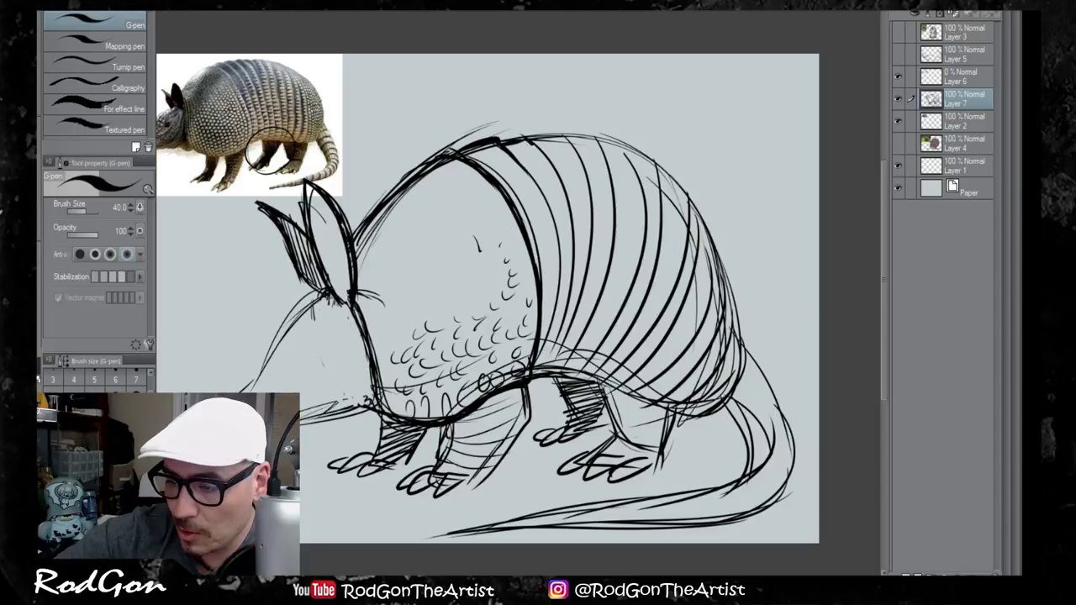
# Step: Thicken the shell's upper contour and the band tops with scalloped strokes from the back toward the rump
pyautogui.moveTo(528, 139)
pyautogui.mouseDown()
pyautogui.moveTo(550, 173)
pyautogui.moveTo(567, 142)
pyautogui.moveTo(586, 179)
pyautogui.moveTo(602, 157)
pyautogui.moveTo(615, 200)
pyautogui.mouseUp()
pyautogui.moveTo(603, 157)
pyautogui.mouseDown()
pyautogui.moveTo(632, 170)
pyautogui.moveTo(644, 227)
pyautogui.mouseUp()
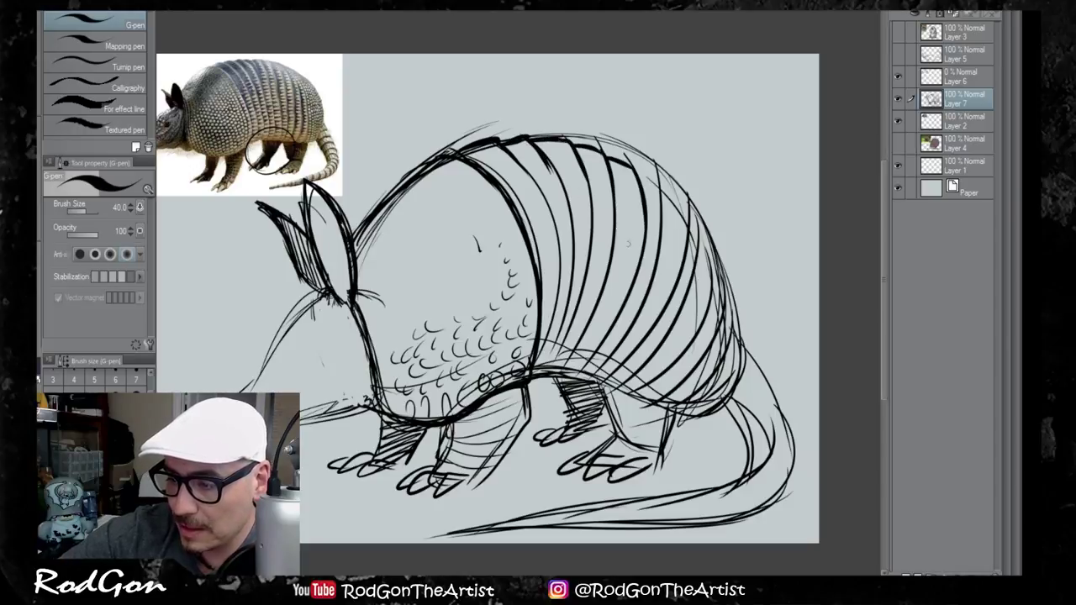
pyautogui.moveTo(635, 170); pyautogui.dragTo(667, 251)
pyautogui.moveTo(659, 195); pyautogui.dragTo(703, 257)
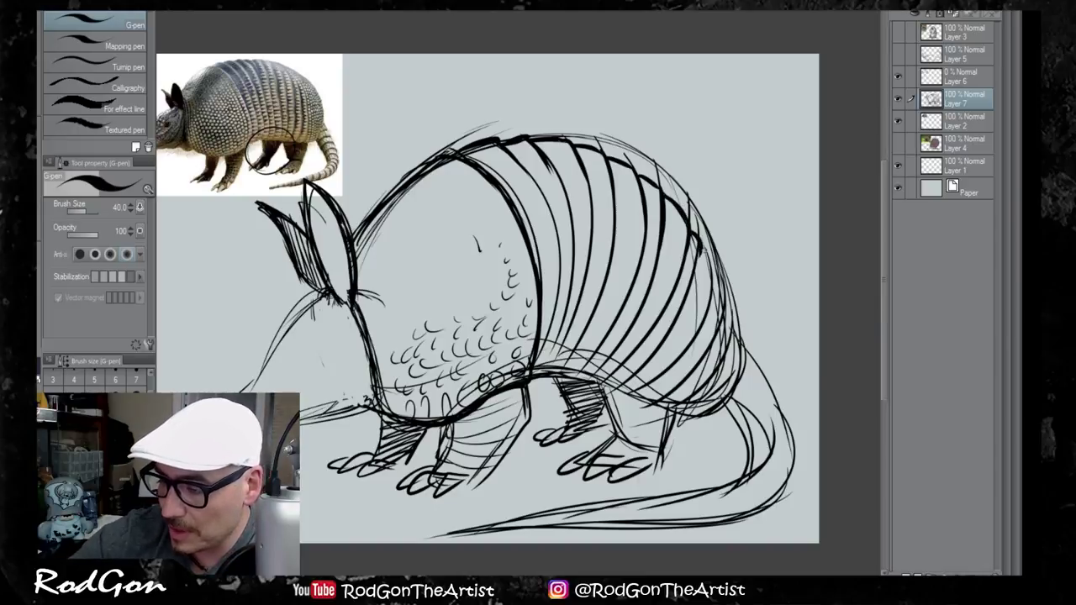
# Step: Undo the latest scalloped strokes along the shell's upper contour
pyautogui.hotkey('ctrl', 'z')
pyautogui.hotkey('ctrl', 'z')
pyautogui.hotkey('ctrl', 'z')
pyautogui.hotkey('ctrl', 'z')
pyautogui.hotkey('ctrl', 'z')
pyautogui.hotkey('ctrl', 'z')
pyautogui.hotkey('ctrl', 'z')
pyautogui.hotkey('ctrl', 'z')
pyautogui.hotkey('ctrl', 'z')
pyautogui.hotkey('ctrl', 'z')
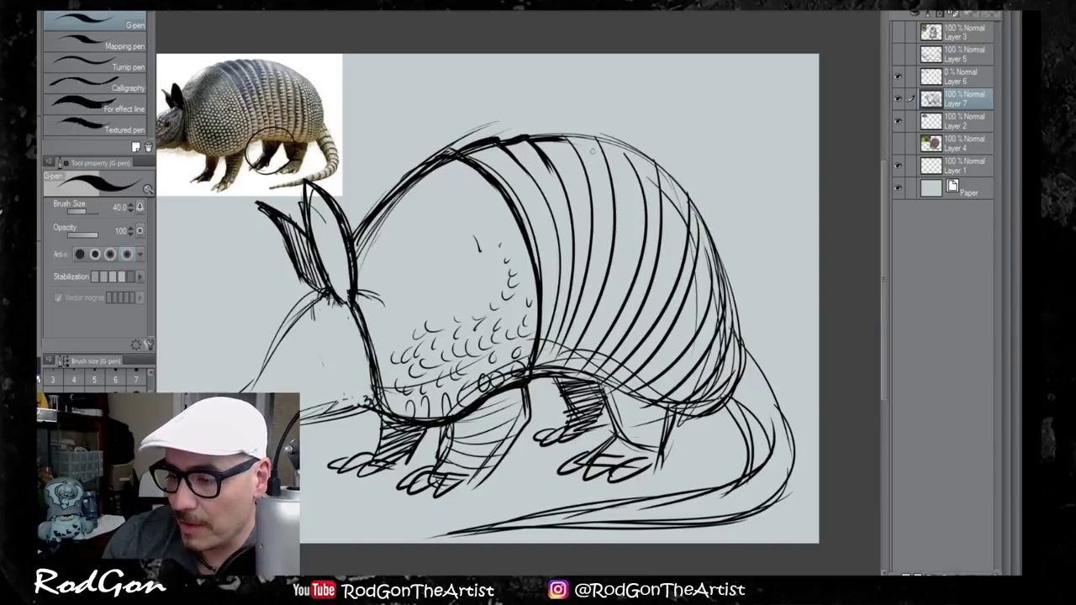
pyautogui.hotkey('ctrl', 'z')
pyautogui.hotkey('ctrl', 'z')
# Step: Redraw the shell's upper contour in bold scalloped segments over each band, continuing down the rump
pyautogui.moveTo(528, 139)
pyautogui.mouseDown()
pyautogui.moveTo(565, 132)
pyautogui.moveTo(589, 178)
pyautogui.mouseUp()
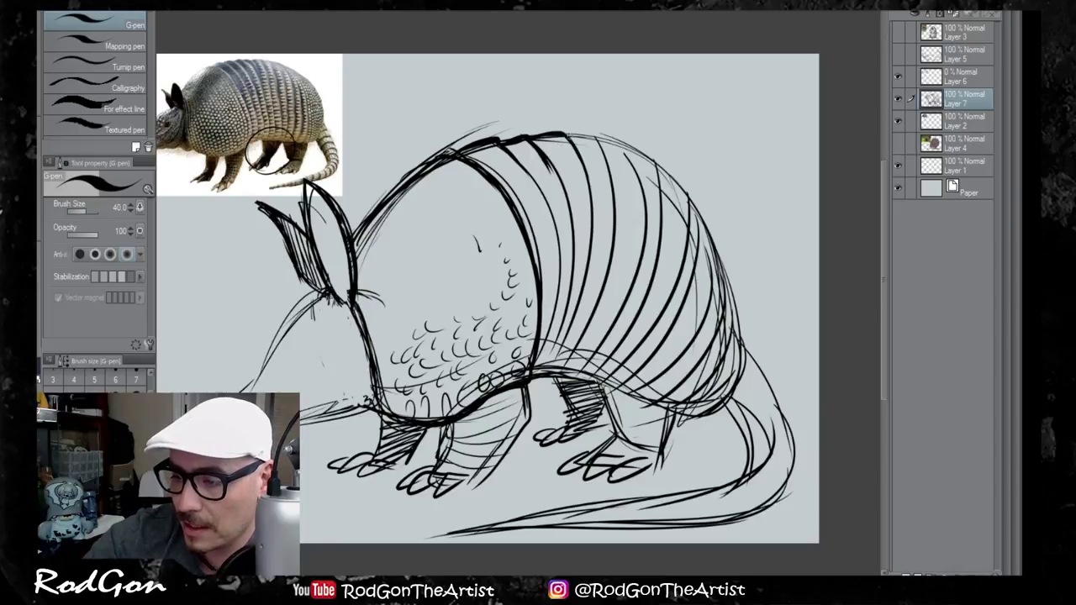
pyautogui.moveTo(567, 134)
pyautogui.mouseDown()
pyautogui.moveTo(598, 141)
pyautogui.moveTo(608, 167)
pyautogui.moveTo(642, 186)
pyautogui.moveTo(664, 186)
pyautogui.moveTo(664, 216)
pyautogui.mouseUp()
pyautogui.moveTo(662, 177); pyautogui.dragTo(709, 274)
pyautogui.moveTo(721, 264); pyautogui.dragTo(725, 285)
# Step: Thicken the head's outline along the lower jaw, around the snout tip and up over the forehead
pyautogui.moveTo(324, 383); pyautogui.dragTo(439, 388)
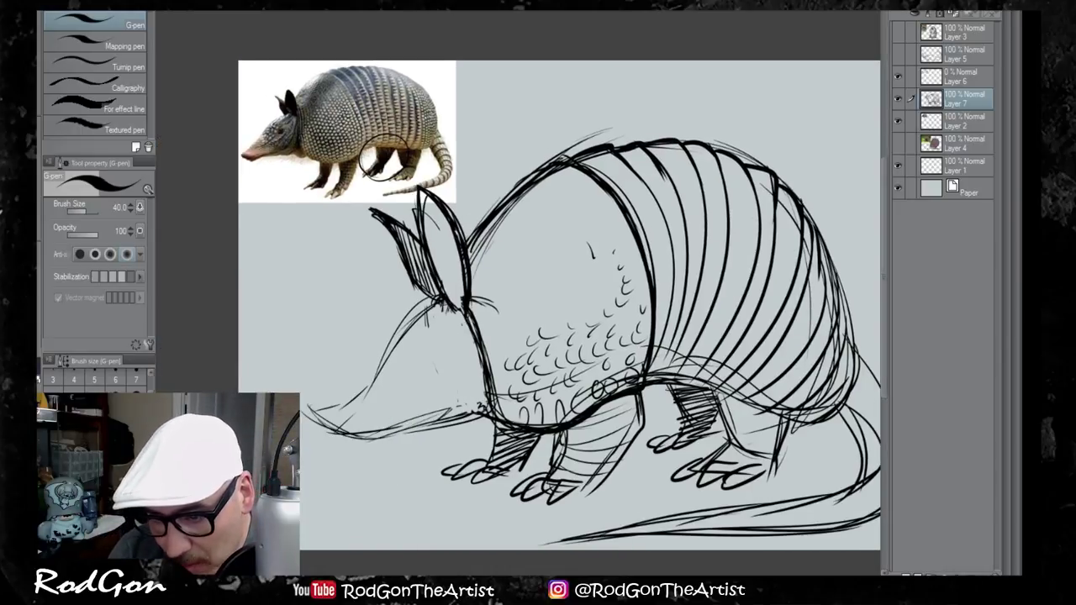
pyautogui.moveTo(376, 435); pyautogui.dragTo(433, 415)
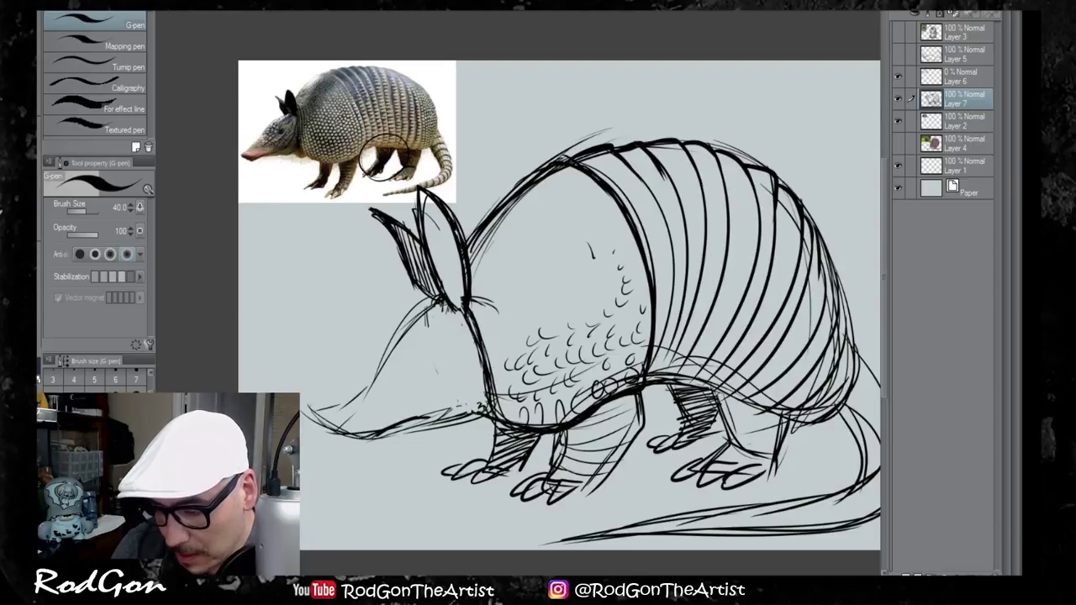
pyautogui.moveTo(310, 410); pyautogui.dragTo(376, 436)
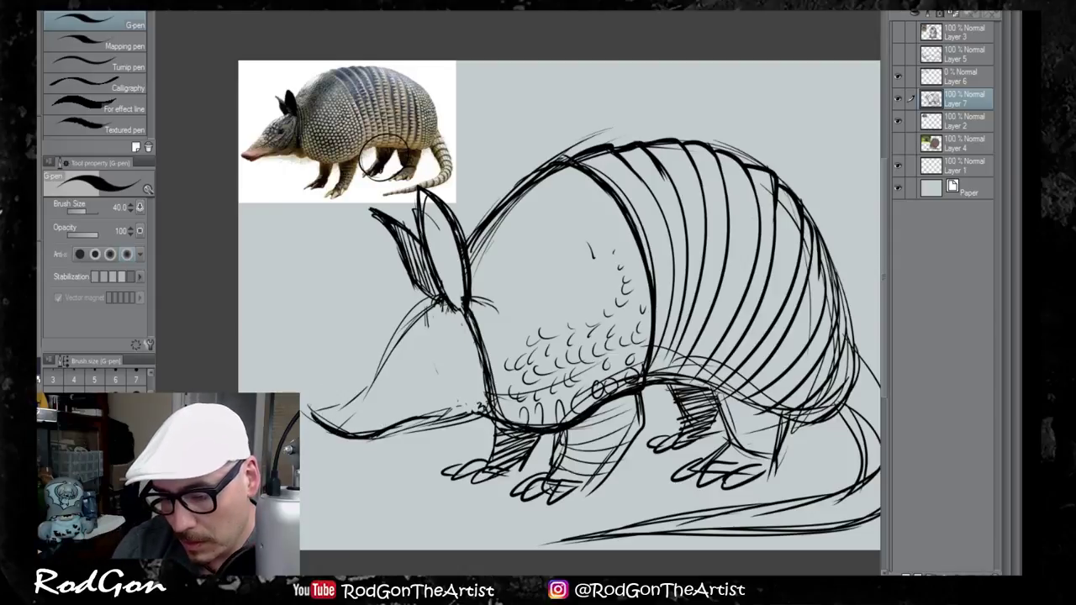
pyautogui.moveTo(310, 415); pyautogui.dragTo(363, 398)
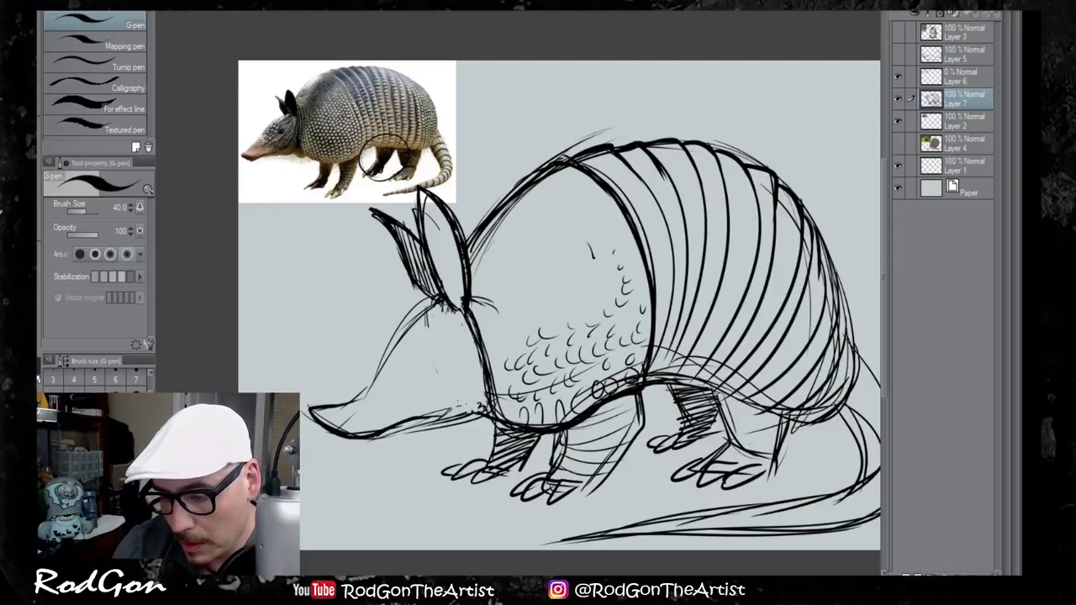
pyautogui.moveTo(433, 298); pyautogui.dragTo(331, 415)
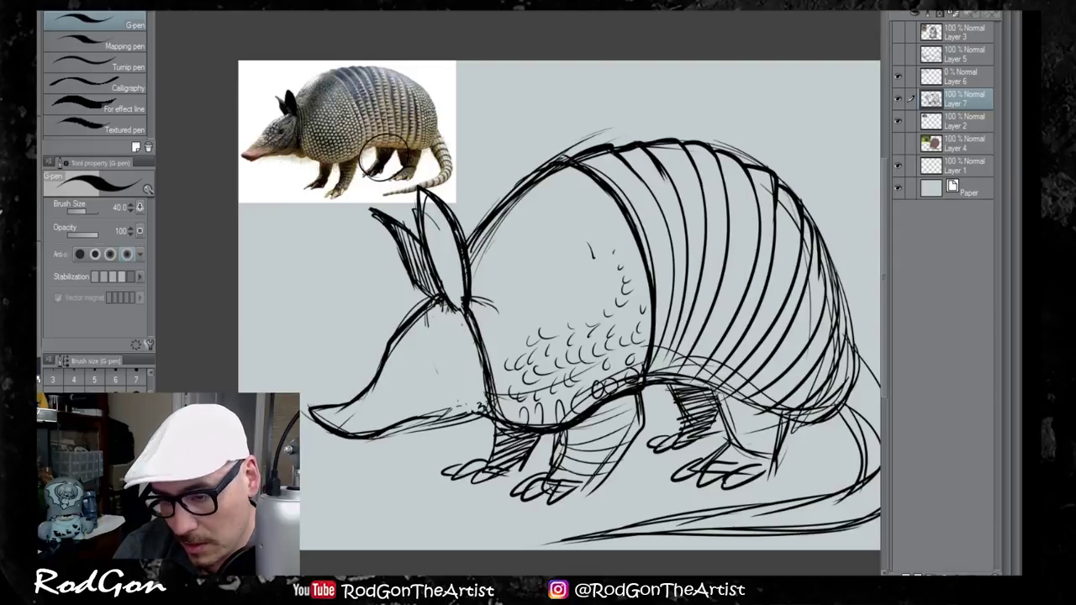
# Step: Add small round scales along the forehead, then darken the near ear, the cheek line and the jaw's underside
pyautogui.moveTo(375, 386); pyautogui.dragTo(392, 365)
pyautogui.moveTo(394, 368)
pyautogui.mouseDown()
pyautogui.moveTo(424, 318)
pyautogui.moveTo(447, 306)
pyautogui.mouseUp()
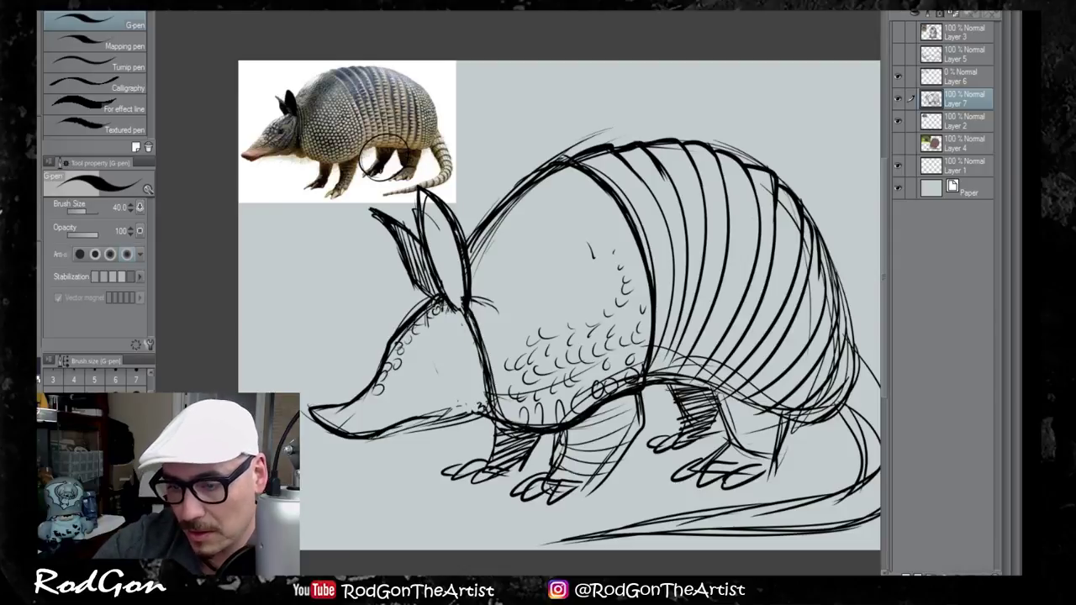
pyautogui.moveTo(426, 220); pyautogui.dragTo(459, 308)
pyautogui.moveTo(425, 201)
pyautogui.mouseDown()
pyautogui.moveTo(475, 326)
pyautogui.moveTo(454, 396)
pyautogui.mouseUp()
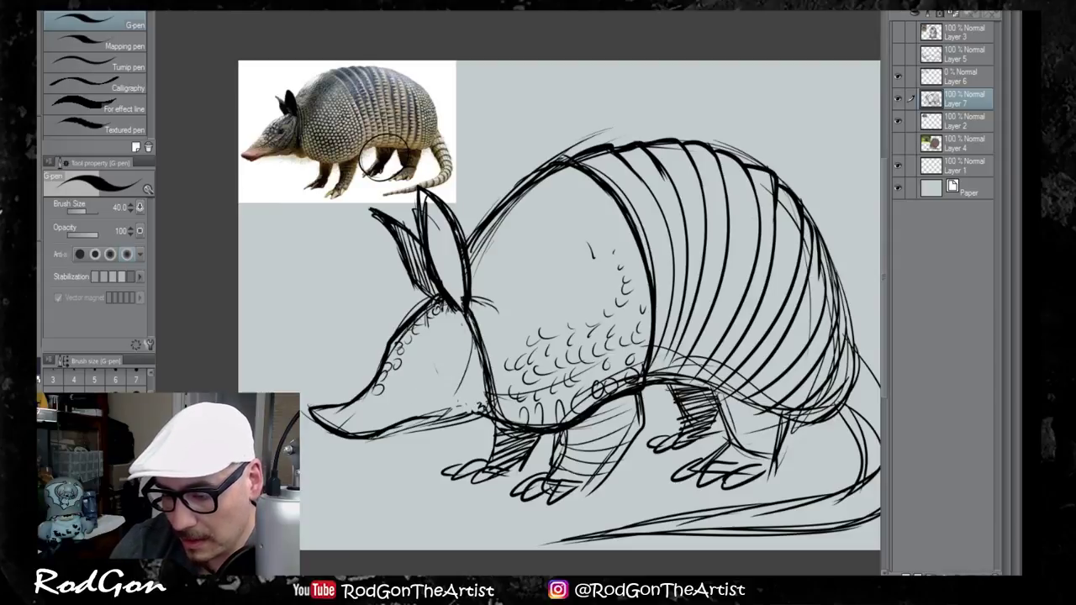
pyautogui.moveTo(474, 344)
pyautogui.mouseDown()
pyautogui.moveTo(463, 391)
pyautogui.moveTo(420, 424)
pyautogui.moveTo(353, 436)
pyautogui.mouseUp()
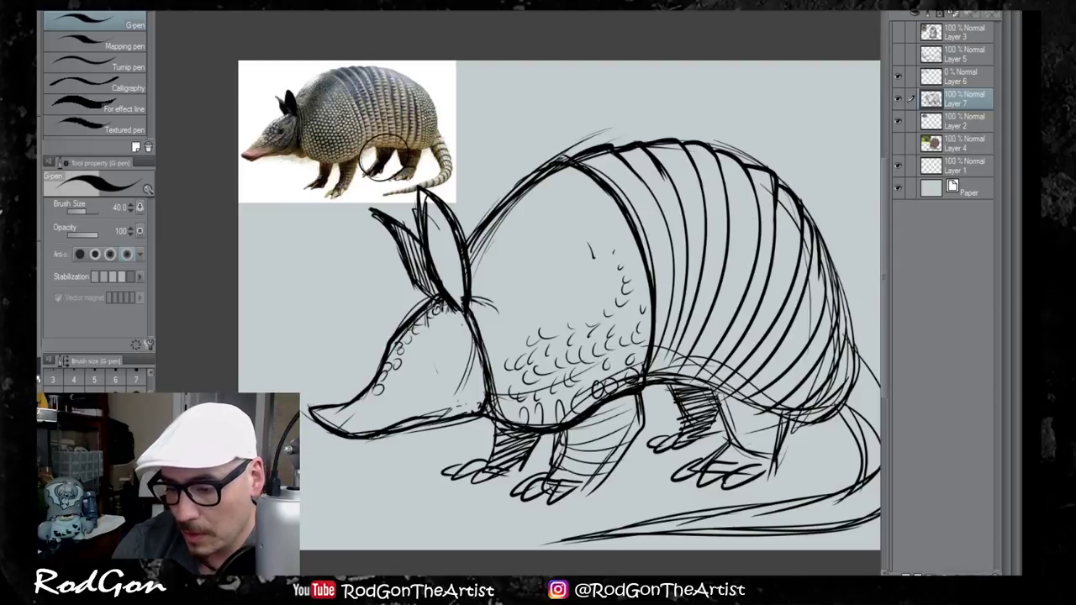
# Step: Draw two cartoon eyes with pupils on the head and erase the stray strokes behind the near ear
pyautogui.moveTo(376, 346); pyautogui.dragTo(370, 362)
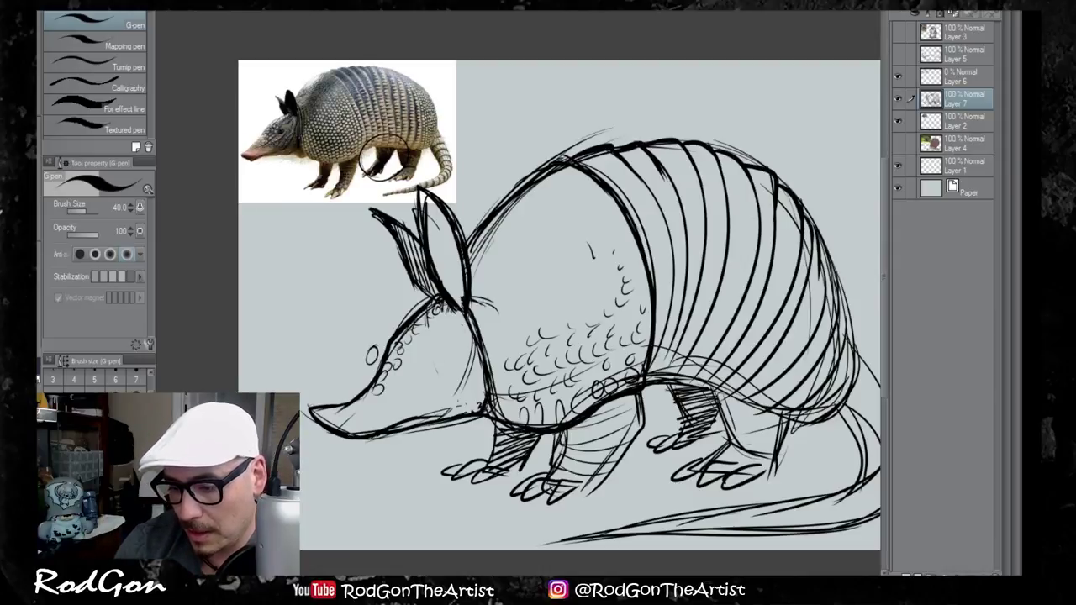
pyautogui.moveTo(442, 352)
pyautogui.mouseDown()
pyautogui.moveTo(432, 370)
pyautogui.moveTo(444, 352)
pyautogui.mouseUp()
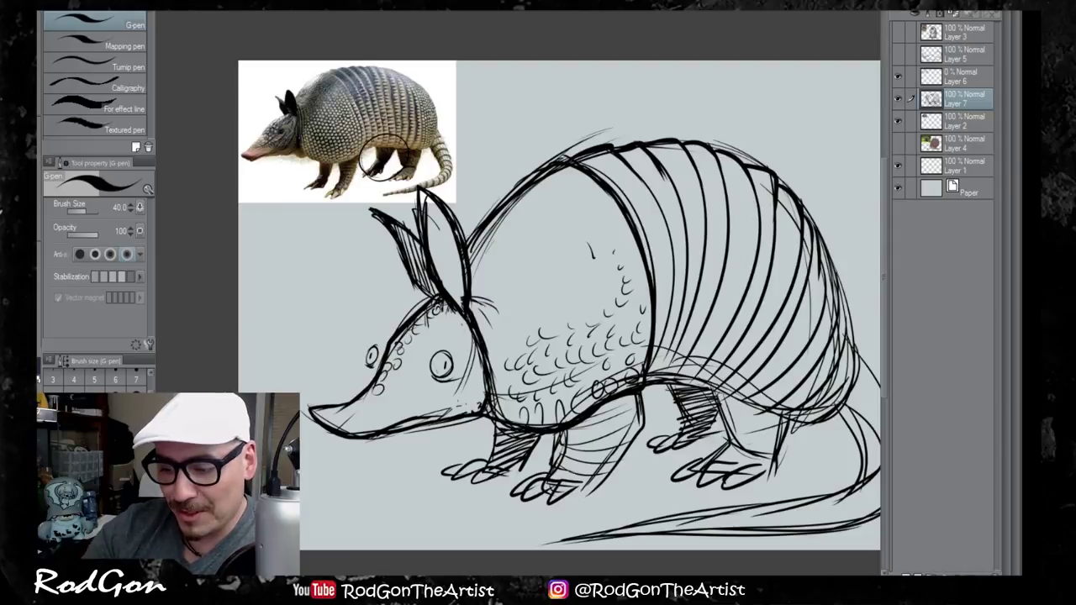
pyautogui.moveTo(473, 295); pyautogui.dragTo(490, 304)
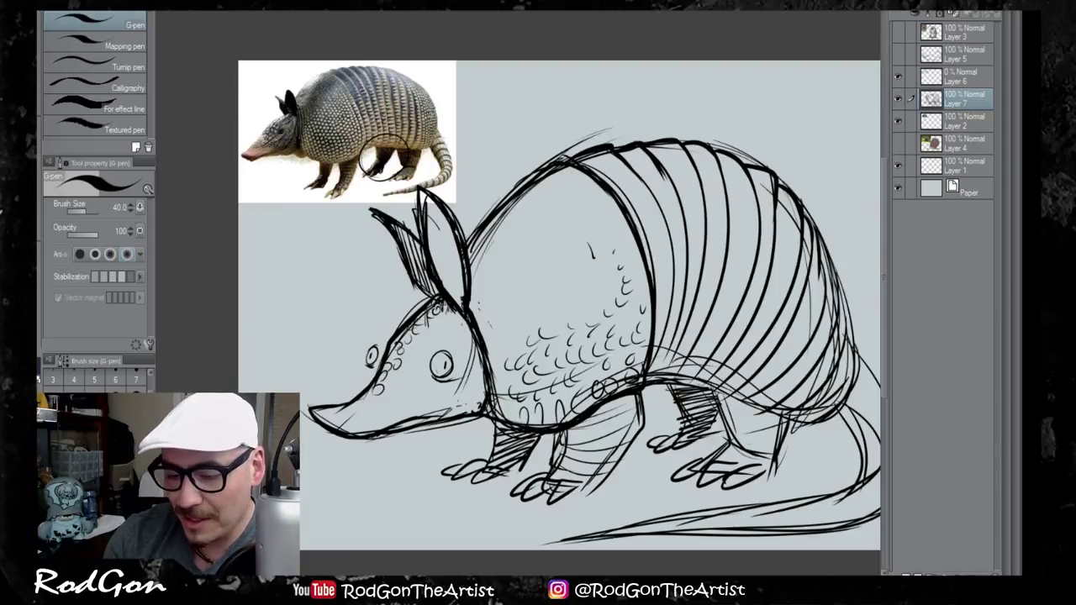
# Step: Sketch a miniature armadillo in front of the large one's ears, with domed body, curved tail, pointed head and ears
pyautogui.moveTo(367, 268)
pyautogui.mouseDown()
pyautogui.moveTo(351, 255)
pyautogui.moveTo(301, 285)
pyautogui.moveTo(313, 302)
pyautogui.moveTo(376, 278)
pyautogui.mouseUp()
pyautogui.moveTo(363, 259)
pyautogui.mouseDown()
pyautogui.moveTo(375, 280)
pyautogui.moveTo(338, 331)
pyautogui.mouseUp()
pyautogui.moveTo(378, 289); pyautogui.dragTo(334, 337)
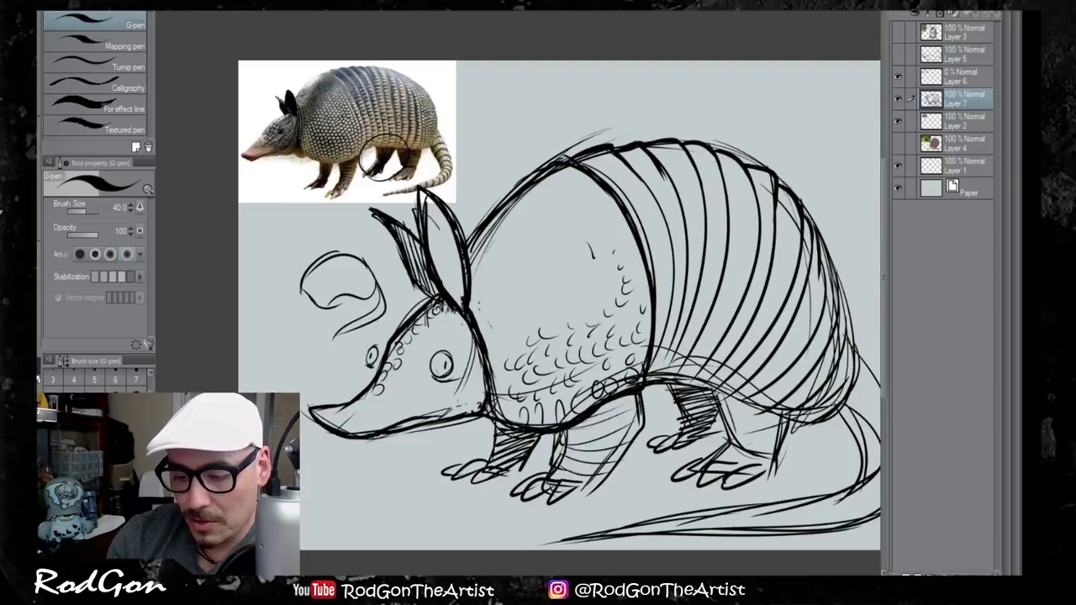
pyautogui.moveTo(302, 285)
pyautogui.mouseDown()
pyautogui.moveTo(282, 301)
pyautogui.moveTo(318, 312)
pyautogui.moveTo(297, 287)
pyautogui.mouseUp()
pyautogui.moveTo(294, 297); pyautogui.dragTo(297, 303)
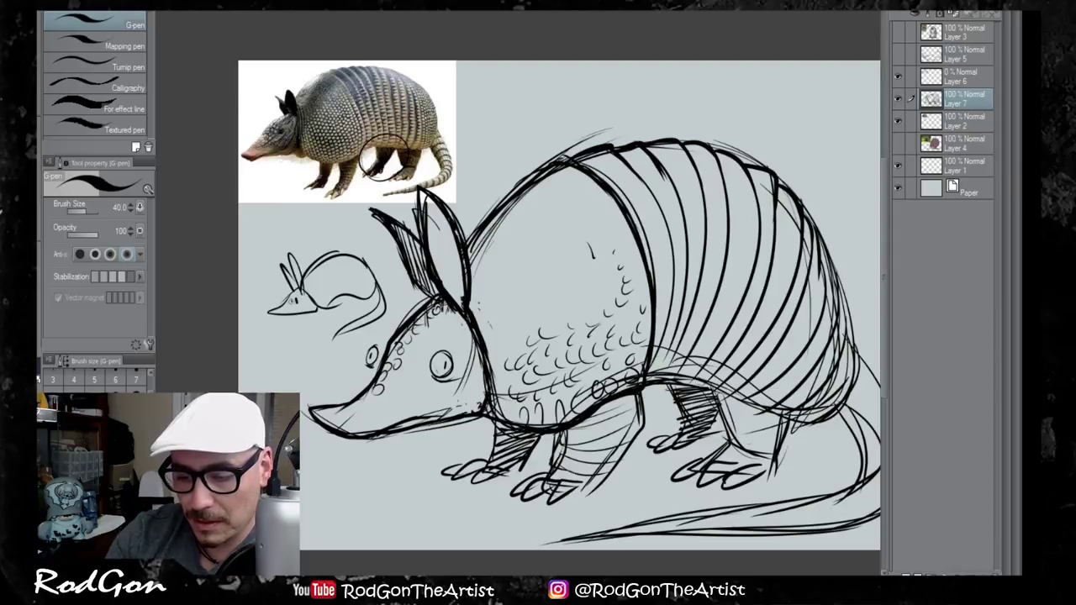
# Step: Add the miniature armadillo's feet, belly line, shell bands and tail details
pyautogui.moveTo(282, 303)
pyautogui.mouseDown()
pyautogui.moveTo(265, 313)
pyautogui.moveTo(304, 300)
pyautogui.moveTo(326, 315)
pyautogui.moveTo(343, 297)
pyautogui.moveTo(365, 298)
pyautogui.mouseUp()
pyautogui.moveTo(318, 308); pyautogui.dragTo(325, 309)
pyautogui.moveTo(309, 265)
pyautogui.mouseDown()
pyautogui.moveTo(327, 303)
pyautogui.moveTo(327, 291)
pyautogui.moveTo(342, 292)
pyautogui.mouseUp()
pyautogui.moveTo(360, 263)
pyautogui.mouseDown()
pyautogui.moveTo(353, 293)
pyautogui.moveTo(363, 295)
pyautogui.mouseUp()
pyautogui.moveTo(380, 293); pyautogui.dragTo(369, 321)
pyautogui.moveTo(368, 313); pyautogui.dragTo(359, 325)
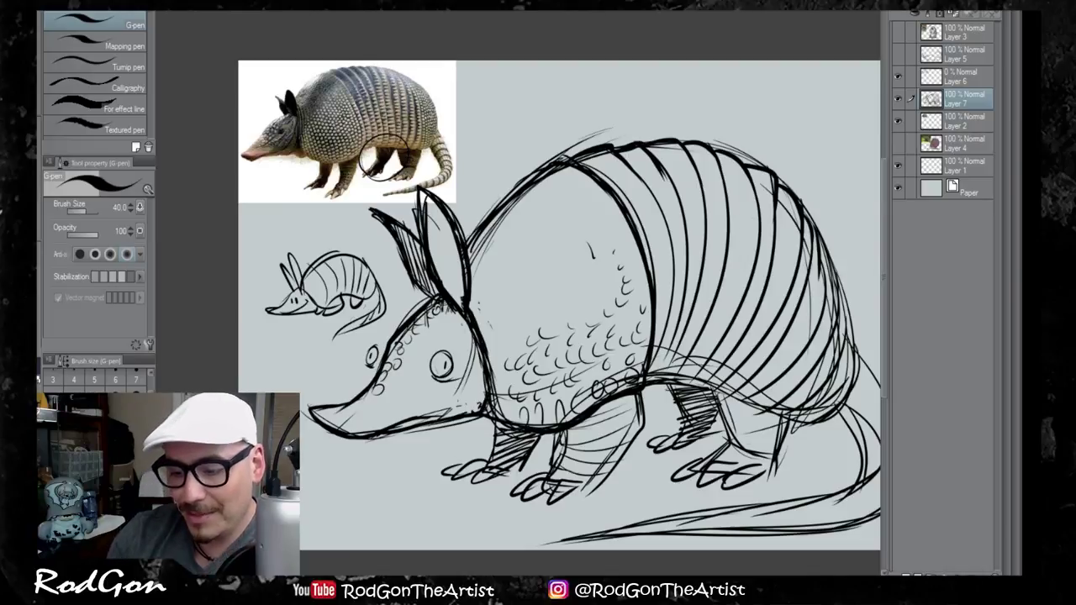
pyautogui.moveTo(380, 291)
pyautogui.mouseDown()
pyautogui.moveTo(355, 301)
pyautogui.moveTo(360, 311)
pyautogui.mouseUp()
pyautogui.moveTo(365, 306); pyautogui.dragTo(348, 308)
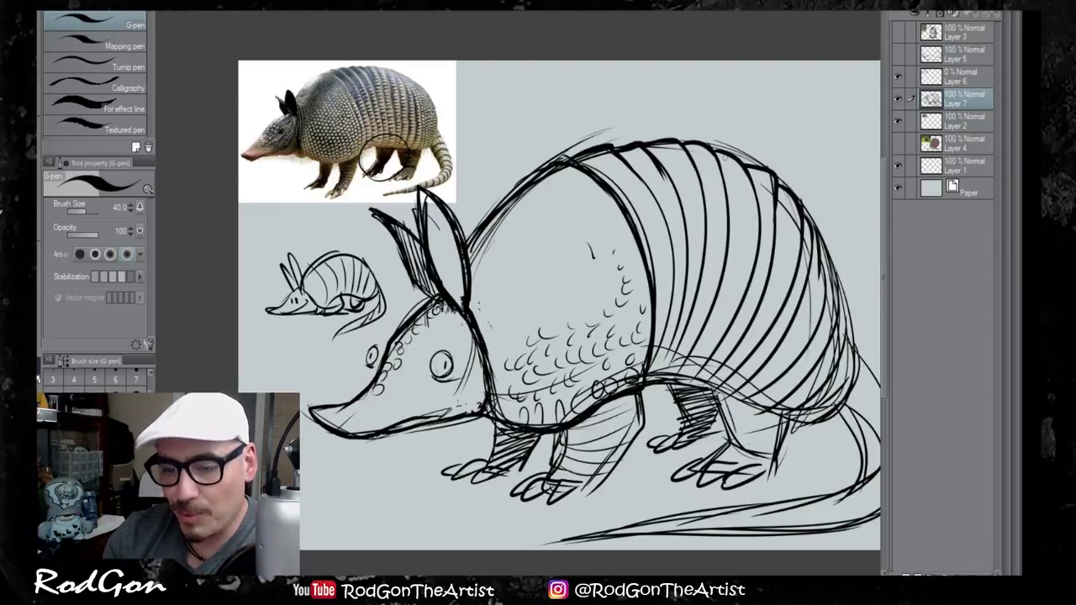
# Step: Sketch a second small armadillo rolled into a ball below the miniature one, with a dark ground shadow beneath it
pyautogui.moveTo(294, 316)
pyautogui.mouseDown()
pyautogui.moveTo(336, 312)
pyautogui.moveTo(321, 315)
pyautogui.moveTo(298, 388)
pyautogui.moveTo(319, 370)
pyautogui.mouseUp()
pyautogui.moveTo(284, 344); pyautogui.dragTo(308, 359)
pyautogui.moveTo(300, 323)
pyautogui.mouseDown()
pyautogui.moveTo(321, 346)
pyautogui.moveTo(311, 384)
pyautogui.moveTo(297, 354)
pyautogui.mouseUp()
pyautogui.moveTo(307, 327)
pyautogui.mouseDown()
pyautogui.moveTo(273, 321)
pyautogui.moveTo(254, 358)
pyautogui.moveTo(323, 345)
pyautogui.mouseUp()
pyautogui.moveTo(306, 334); pyautogui.dragTo(327, 352)
pyautogui.moveTo(258, 387); pyautogui.dragTo(332, 387)
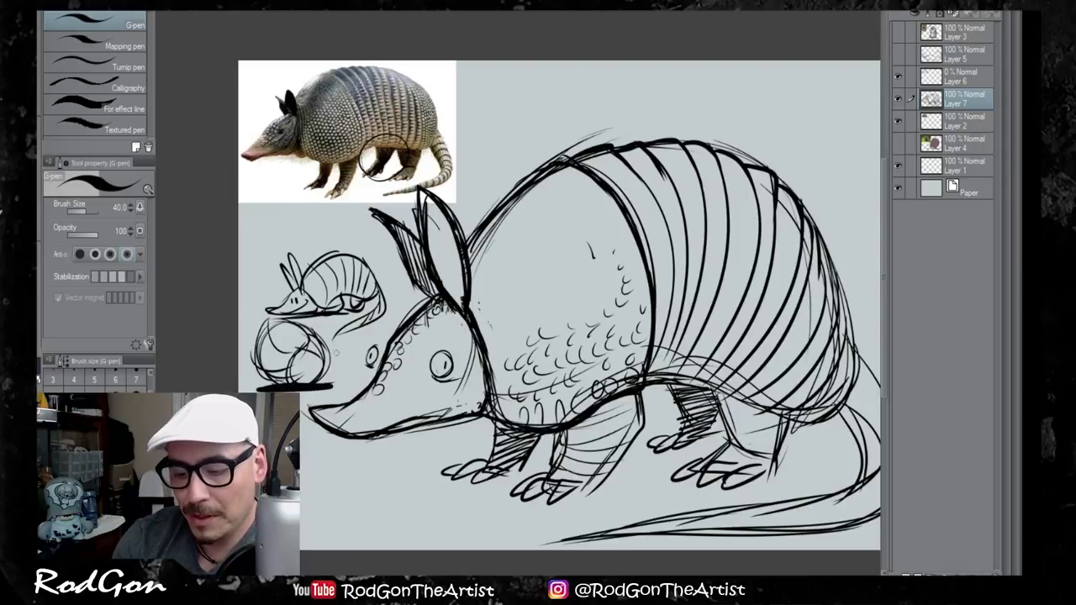
# Step: Add motion lines around the rolled-up armadillo, strengthen its round outline and draw its dark ear
pyautogui.moveTo(340, 348); pyautogui.dragTo(343, 369)
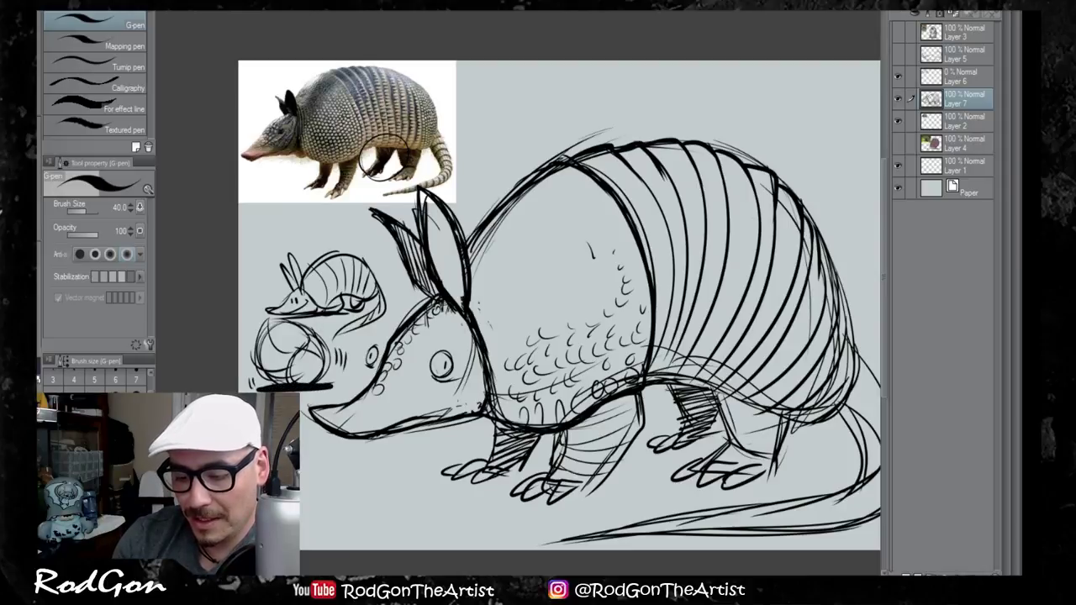
pyautogui.moveTo(312, 334)
pyautogui.mouseDown()
pyautogui.moveTo(310, 320)
pyautogui.moveTo(318, 332)
pyautogui.moveTo(267, 328)
pyautogui.moveTo(257, 350)
pyautogui.moveTo(262, 341)
pyautogui.mouseUp()
pyautogui.moveTo(299, 353)
pyautogui.mouseDown()
pyautogui.moveTo(290, 375)
pyautogui.moveTo(262, 356)
pyautogui.mouseUp()
pyautogui.moveTo(310, 326)
pyautogui.mouseDown()
pyautogui.moveTo(289, 355)
pyautogui.moveTo(351, 375)
pyautogui.mouseUp()
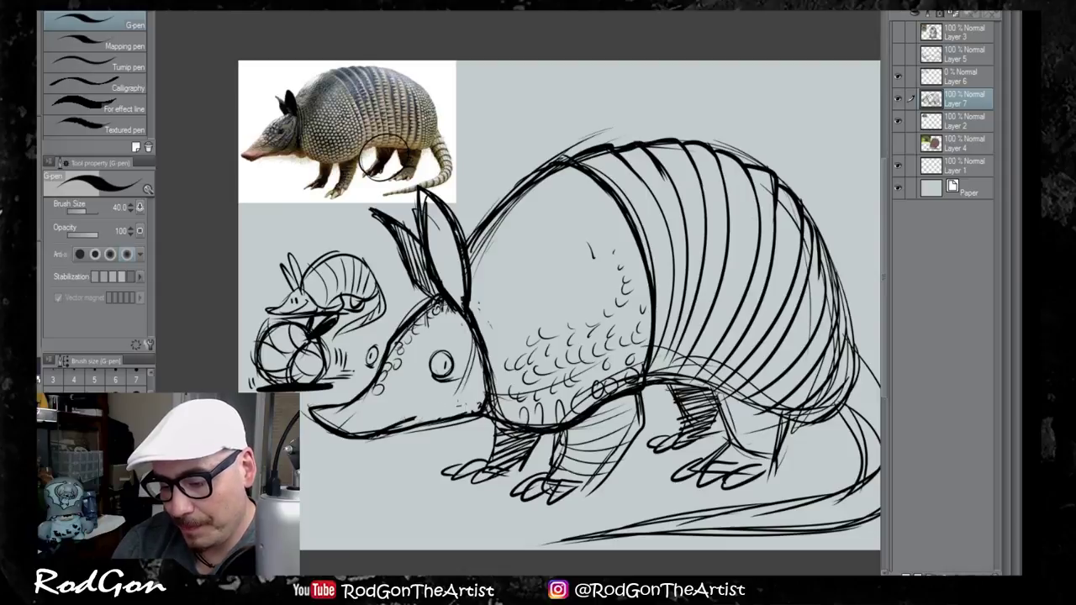
# Step: Draw a smiling mouth line curving up the large armadillo's cheek below the eye
pyautogui.moveTo(410, 419); pyautogui.dragTo(472, 389)
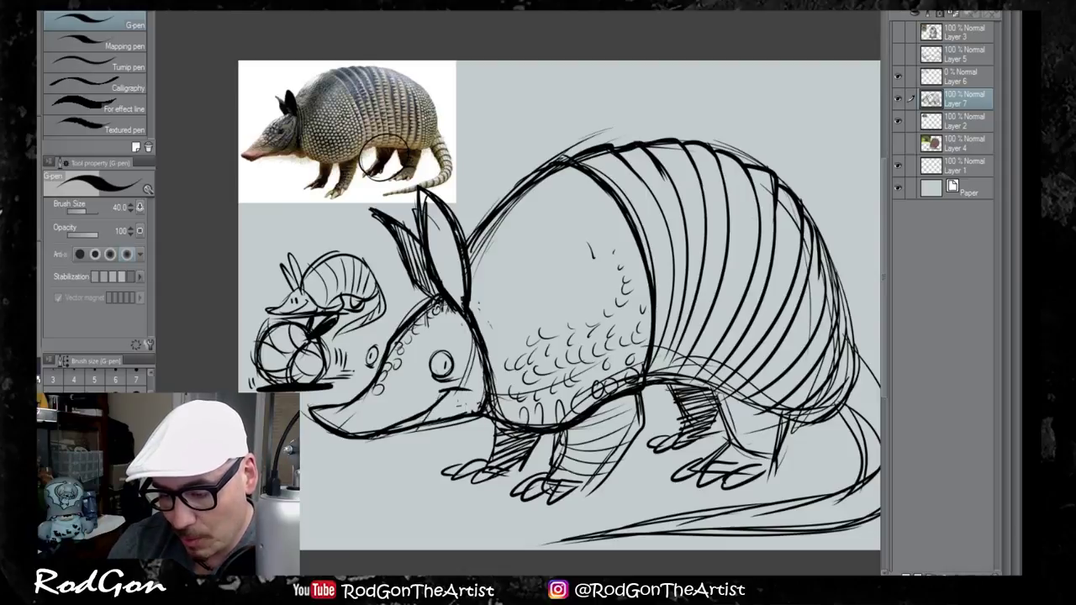
# Step: Draw the lower jaw of the large armadillo's open mouth, angled down from the smile line
pyautogui.moveTo(417, 429)
pyautogui.mouseDown()
pyautogui.moveTo(387, 458)
pyautogui.moveTo(454, 421)
pyautogui.moveTo(413, 447)
pyautogui.mouseUp()
pyautogui.moveTo(450, 399)
pyautogui.mouseDown()
pyautogui.moveTo(401, 453)
pyautogui.moveTo(409, 448)
pyautogui.moveTo(388, 455)
pyautogui.moveTo(479, 408)
pyautogui.mouseUp()
pyautogui.moveTo(415, 422); pyautogui.dragTo(375, 438)
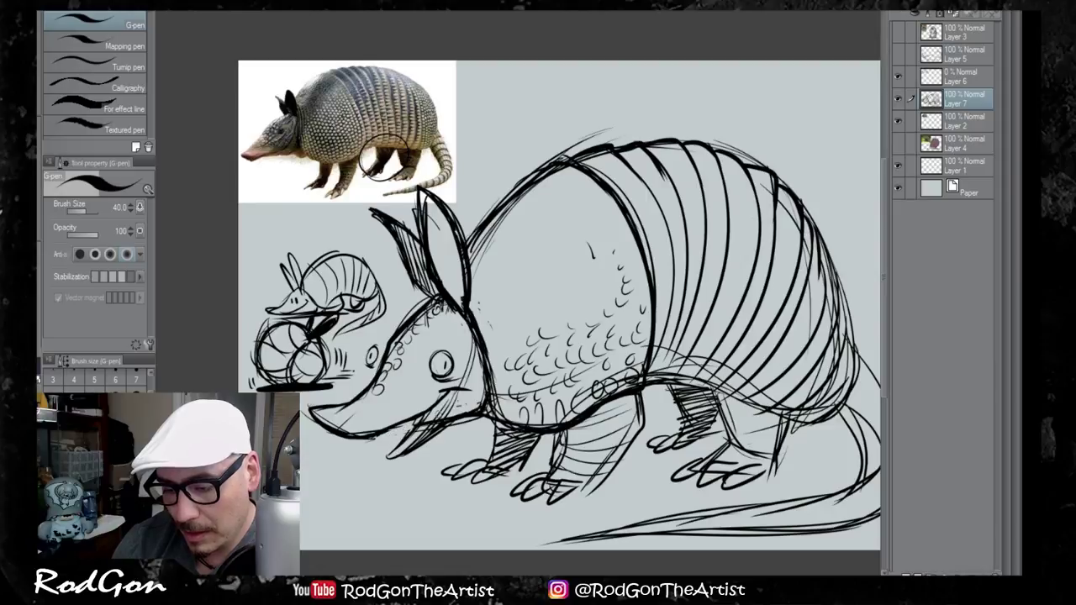
pyautogui.moveTo(441, 410)
pyautogui.mouseDown()
pyautogui.moveTo(409, 434)
pyautogui.moveTo(420, 436)
pyautogui.mouseUp()
pyautogui.hotkey('ctrl', 'z')
pyautogui.hotkey('ctrl', 'z')
pyautogui.hotkey('ctrl', 'z')
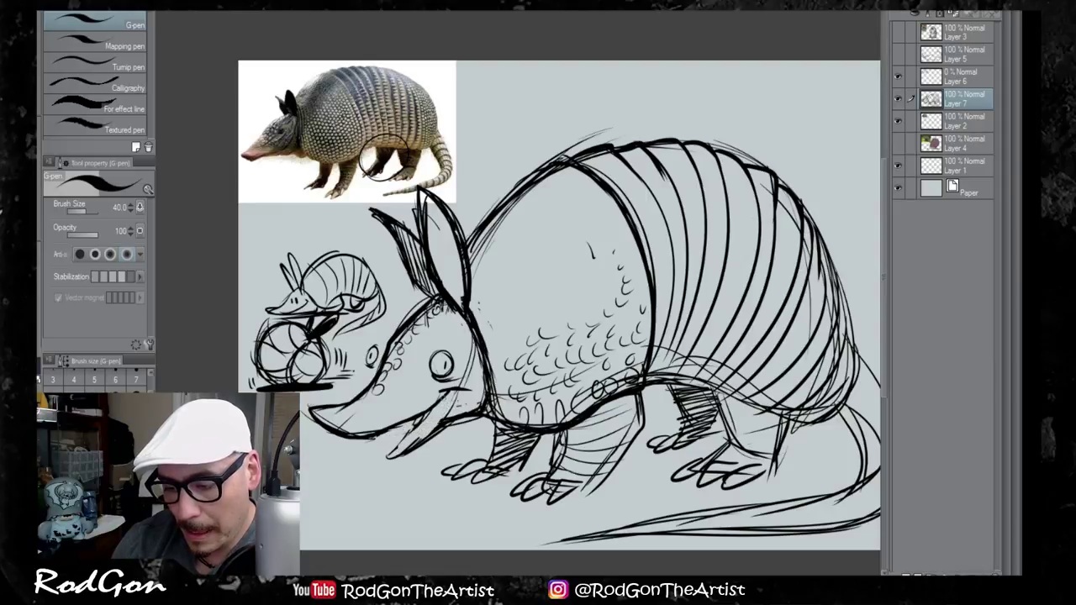
# Step: Try a few small pointed teeth along the upper jaw of the open mouth
pyautogui.moveTo(456, 391); pyautogui.dragTo(423, 437)
pyautogui.moveTo(452, 393)
pyautogui.mouseDown()
pyautogui.moveTo(412, 445)
pyautogui.moveTo(461, 420)
pyautogui.moveTo(432, 430)
pyautogui.mouseUp()
pyautogui.moveTo(449, 414)
pyautogui.mouseDown()
pyautogui.moveTo(425, 443)
pyautogui.moveTo(397, 427)
pyautogui.moveTo(405, 420)
pyautogui.mouseUp()
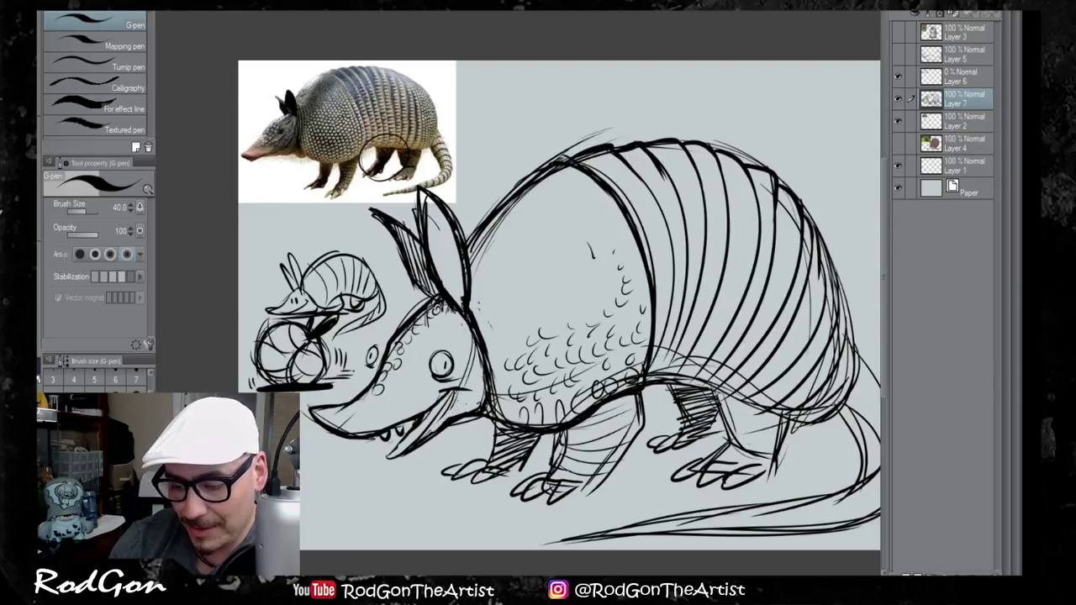
# Step: Draw two square buck teeth under the snout tip and rough in a tongue in the open mouth
pyautogui.moveTo(343, 432); pyautogui.dragTo(353, 460)
pyautogui.moveTo(420, 414)
pyautogui.mouseDown()
pyautogui.moveTo(441, 456)
pyautogui.moveTo(455, 439)
pyautogui.moveTo(445, 459)
pyautogui.moveTo(446, 442)
pyautogui.mouseUp()
pyautogui.hotkey('ctrl', 'z')
pyautogui.hotkey('ctrl', 'z')
pyautogui.hotkey('ctrl', 'z')
pyautogui.hotkey('ctrl', 'z')
pyautogui.hotkey('ctrl', 'z')
pyautogui.hotkey('ctrl', 'z')
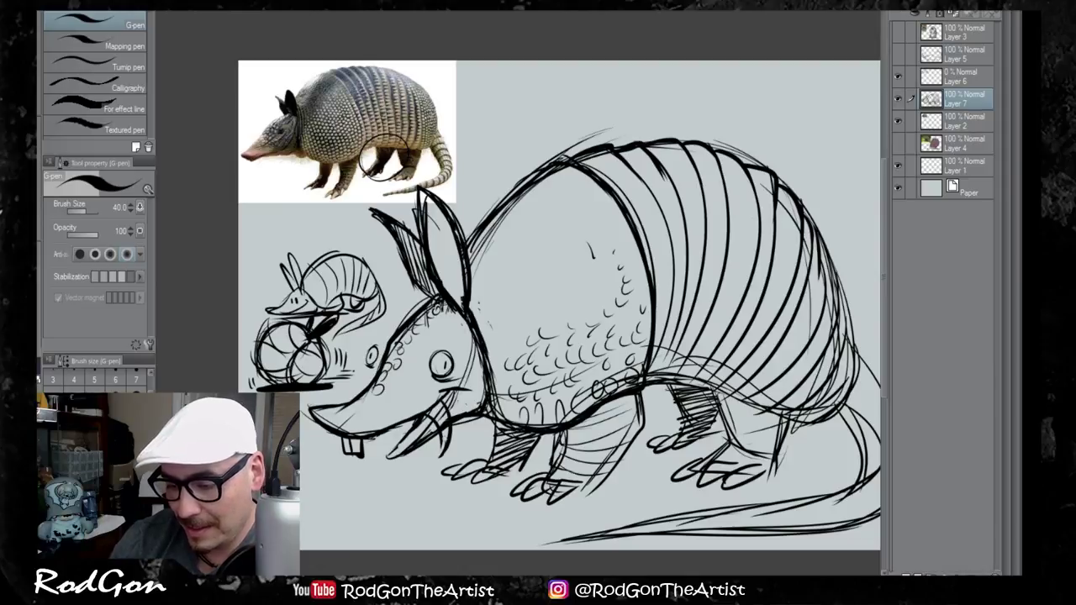
# Step: Rework the tongue as a curved shape hanging out of the back of the open mouth
pyautogui.moveTo(455, 397); pyautogui.dragTo(450, 446)
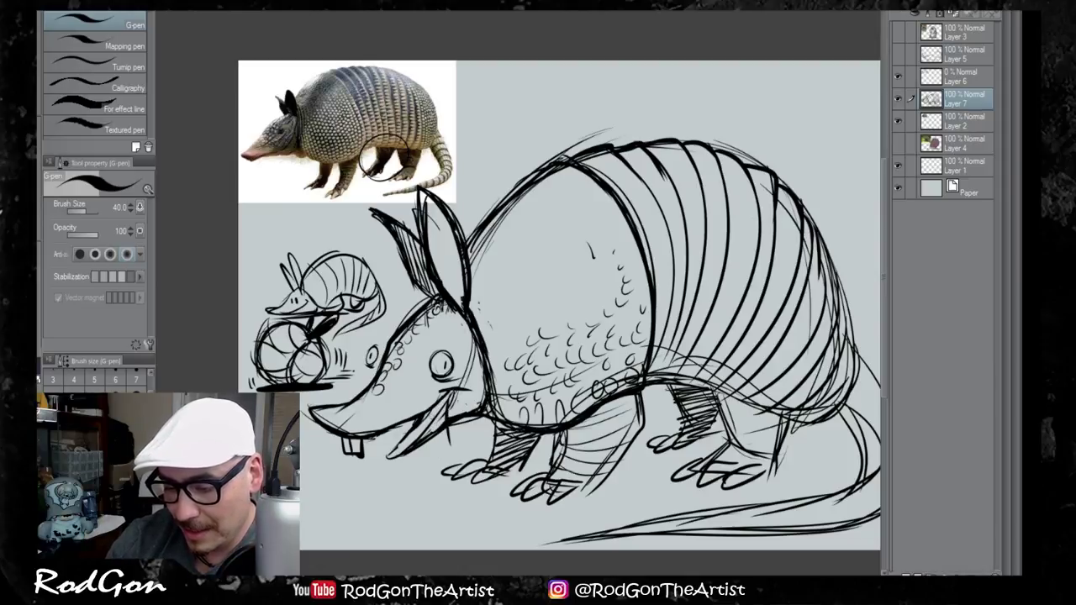
pyautogui.moveTo(428, 411)
pyautogui.mouseDown()
pyautogui.moveTo(439, 451)
pyautogui.moveTo(453, 458)
pyautogui.moveTo(439, 428)
pyautogui.mouseUp()
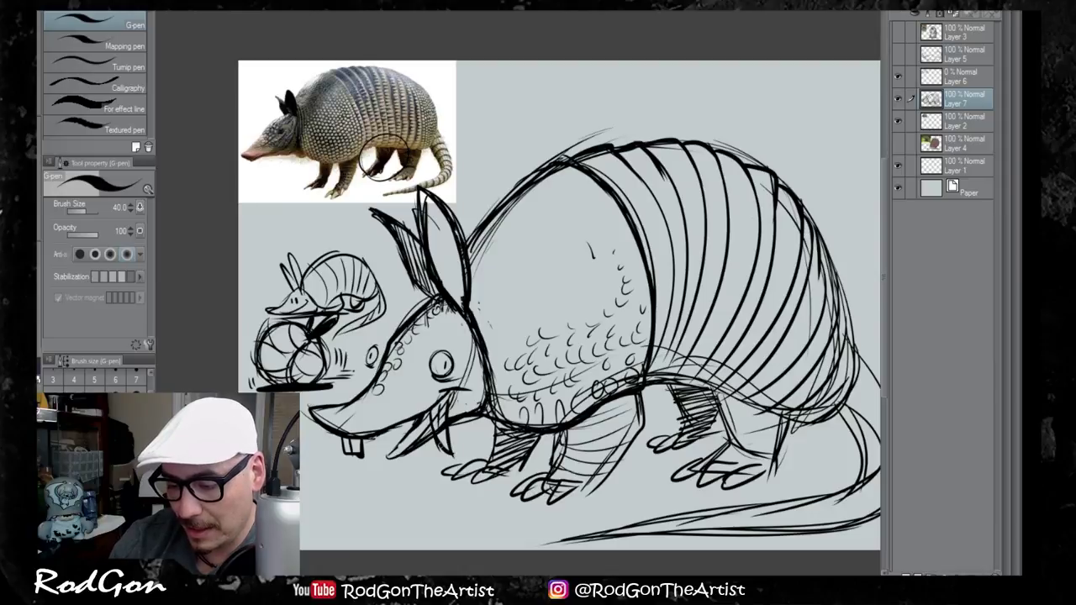
pyautogui.hotkey('ctrl', 'z')
pyautogui.hotkey('ctrl', 'z')
pyautogui.hotkey('ctrl', 'z')
pyautogui.hotkey('ctrl', 'z')
pyautogui.hotkey('ctrl', 'z')
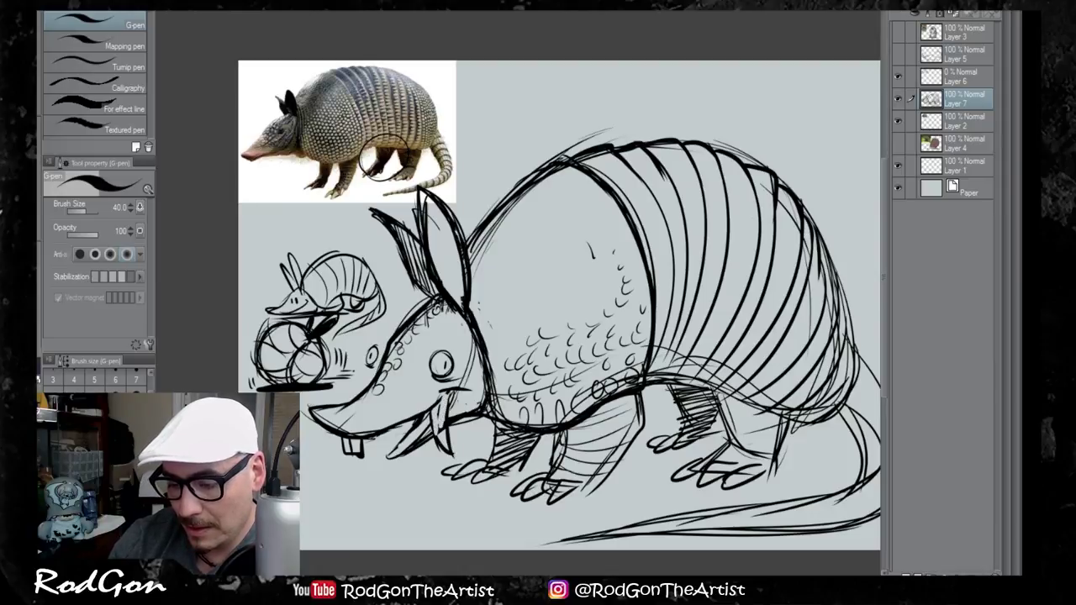
# Step: Darken the mouth interior around the tongue and add drool running down into a puddle with drops on the ground
pyautogui.moveTo(447, 390); pyautogui.dragTo(423, 433)
pyautogui.moveTo(426, 420); pyautogui.dragTo(411, 445)
pyautogui.moveTo(419, 426); pyautogui.dragTo(405, 446)
pyautogui.moveTo(408, 435)
pyautogui.mouseDown()
pyautogui.moveTo(398, 452)
pyautogui.moveTo(446, 445)
pyautogui.moveTo(454, 471)
pyautogui.moveTo(412, 502)
pyautogui.moveTo(484, 493)
pyautogui.mouseUp()
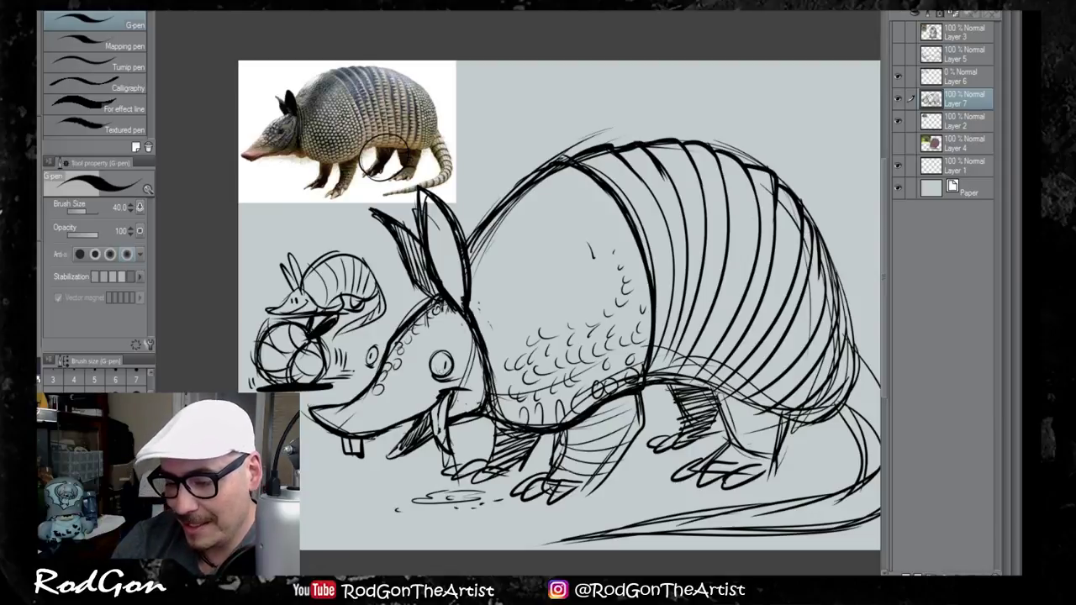
# Step: Touch up the large armadillo's pupil and ear, and thicken the shell's lower rear edge
pyautogui.moveTo(437, 367); pyautogui.dragTo(453, 369)
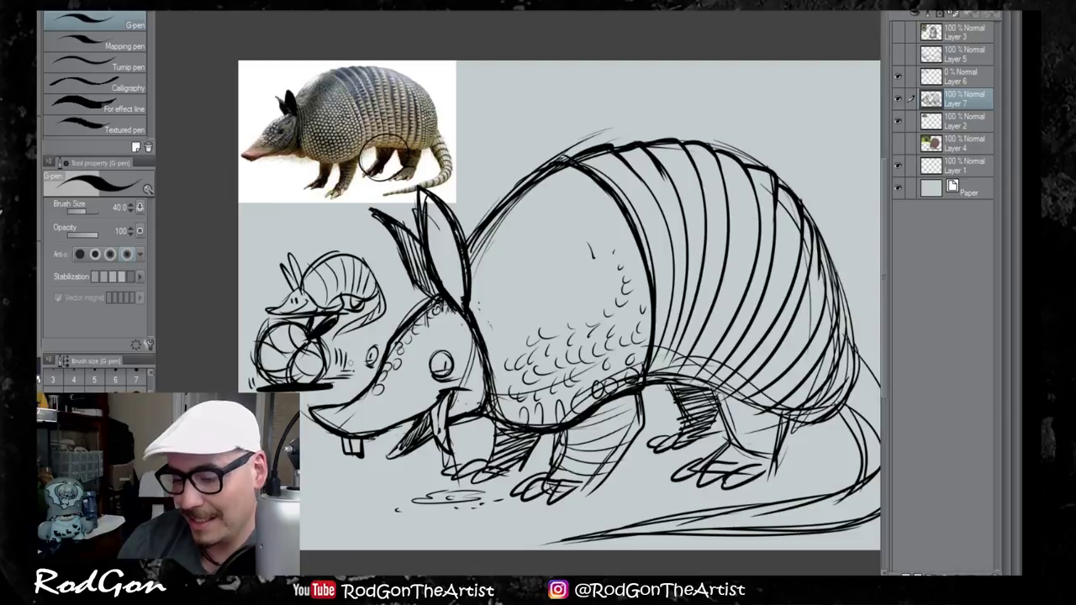
pyautogui.moveTo(431, 200); pyautogui.dragTo(462, 263)
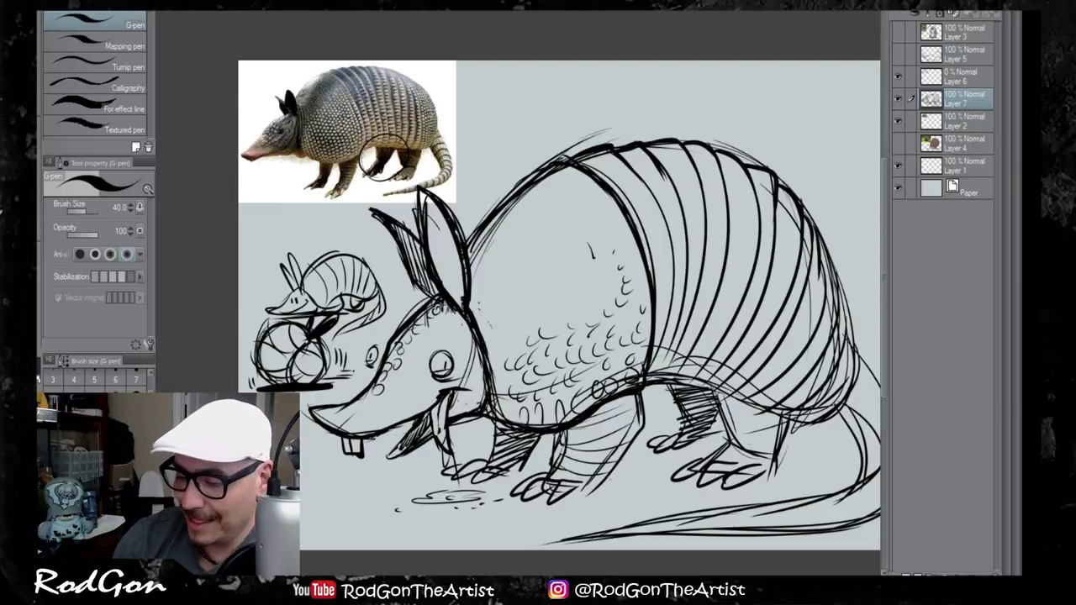
pyautogui.moveTo(596, 461)
pyautogui.mouseDown()
pyautogui.moveTo(486, 479)
pyautogui.moveTo(547, 481)
pyautogui.mouseUp()
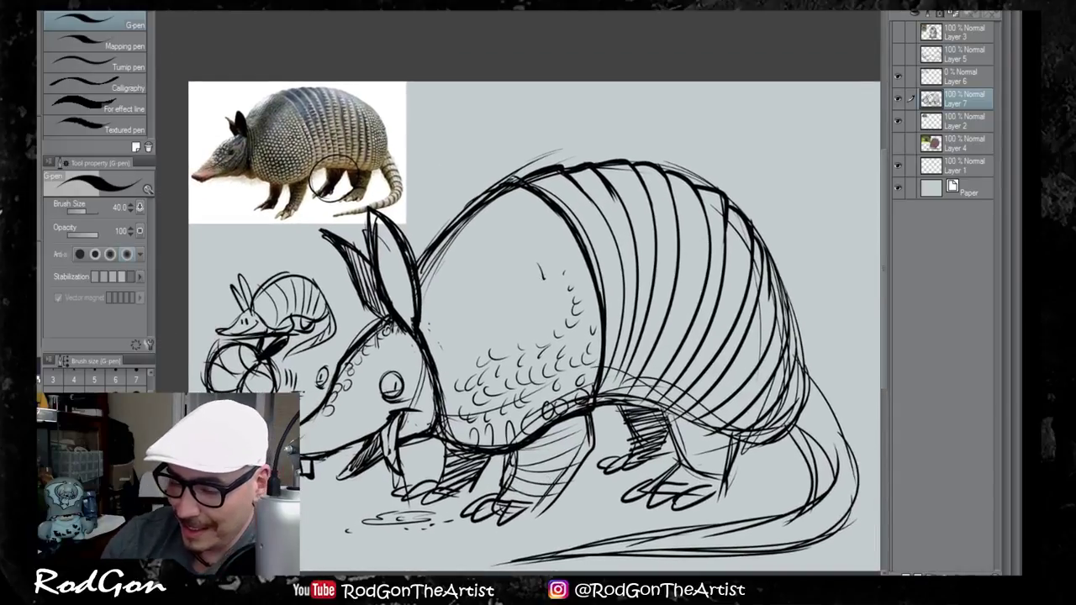
pyautogui.moveTo(596, 259); pyautogui.dragTo(603, 302)
pyautogui.moveTo(589, 396)
pyautogui.mouseDown()
pyautogui.moveTo(718, 438)
pyautogui.moveTo(811, 341)
pyautogui.mouseUp()
pyautogui.moveTo(811, 378); pyautogui.dragTo(790, 432)
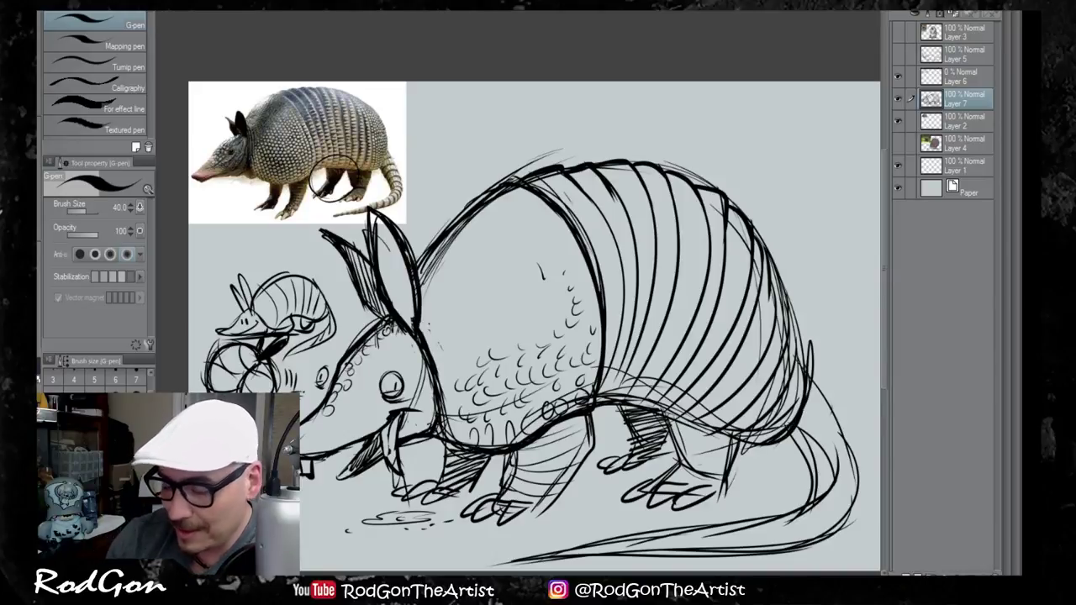
# Step: Strengthen the tail's outline from the shell's rear around the curve to the pointed tip
pyautogui.moveTo(808, 497); pyautogui.dragTo(726, 531)
pyautogui.moveTo(841, 502); pyautogui.dragTo(566, 543)
pyautogui.moveTo(736, 528); pyautogui.dragTo(545, 553)
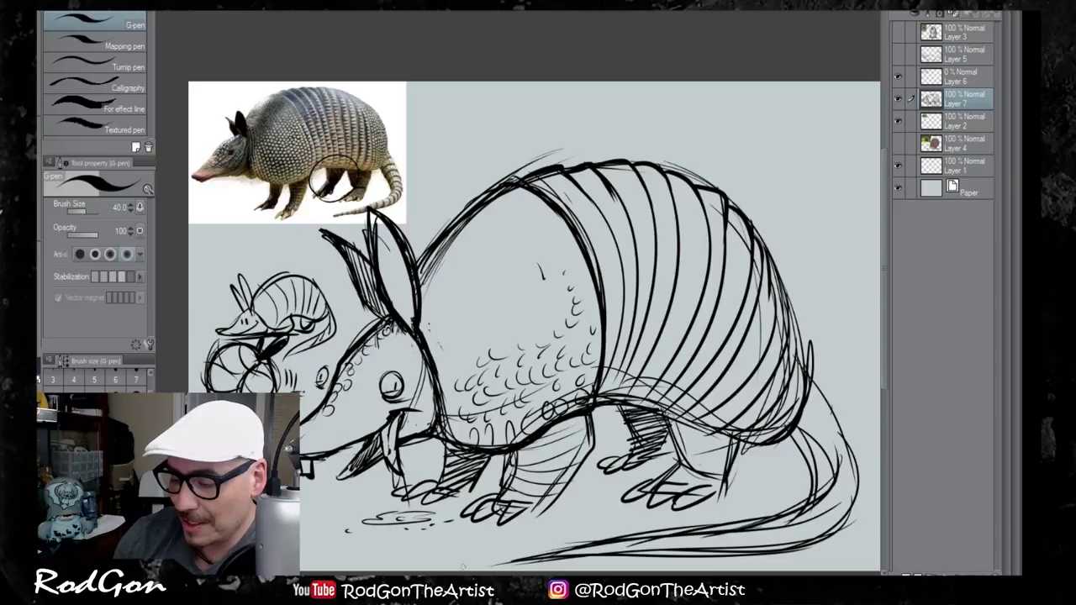
pyautogui.moveTo(632, 541); pyautogui.dragTo(645, 552)
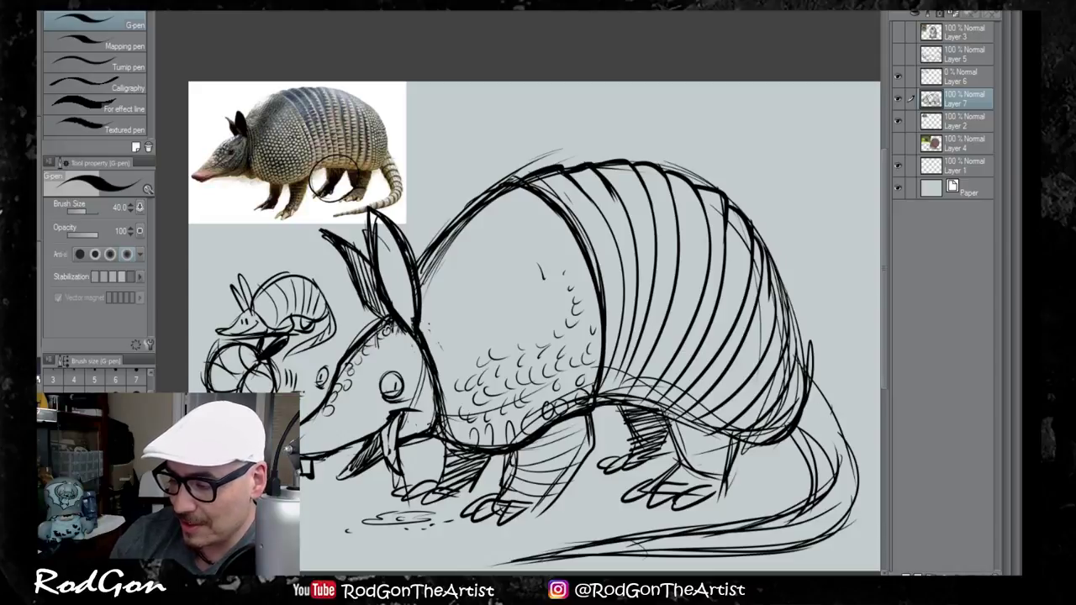
pyautogui.moveTo(799, 353)
pyautogui.mouseDown()
pyautogui.moveTo(851, 454)
pyautogui.moveTo(856, 496)
pyautogui.mouseUp()
pyautogui.moveTo(836, 414); pyautogui.dragTo(841, 527)
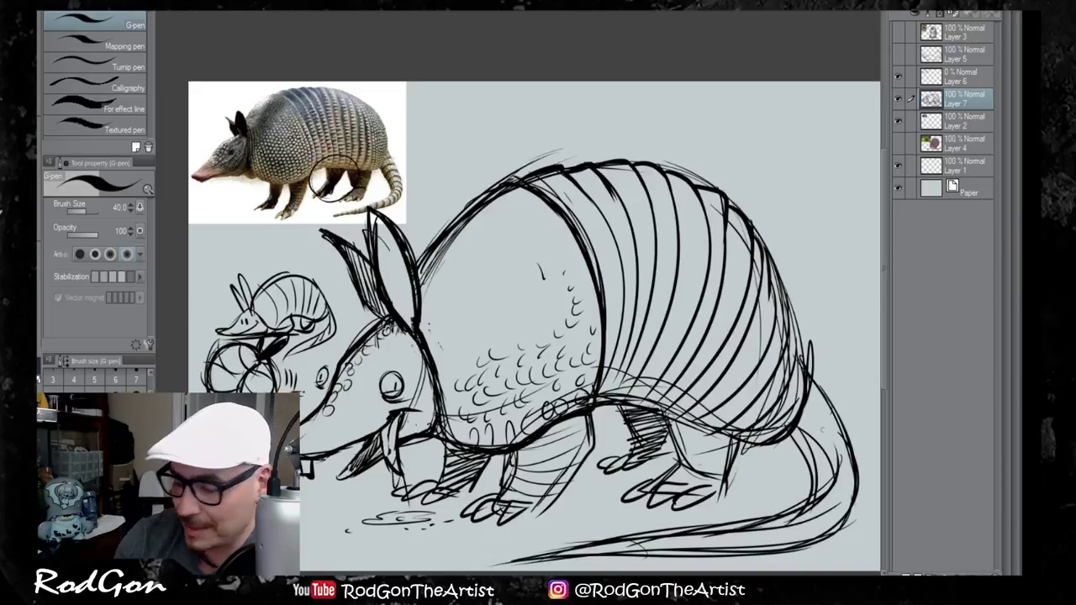
# Step: Divide the tail into segments with curved bands from its base to the tip
pyautogui.moveTo(802, 420); pyautogui.dragTo(837, 451)
pyautogui.moveTo(812, 489); pyautogui.dragTo(854, 474)
pyautogui.moveTo(832, 509); pyautogui.dragTo(806, 533)
pyautogui.moveTo(831, 511)
pyautogui.mouseDown()
pyautogui.moveTo(761, 545)
pyautogui.moveTo(768, 552)
pyautogui.moveTo(587, 559)
pyautogui.mouseUp()
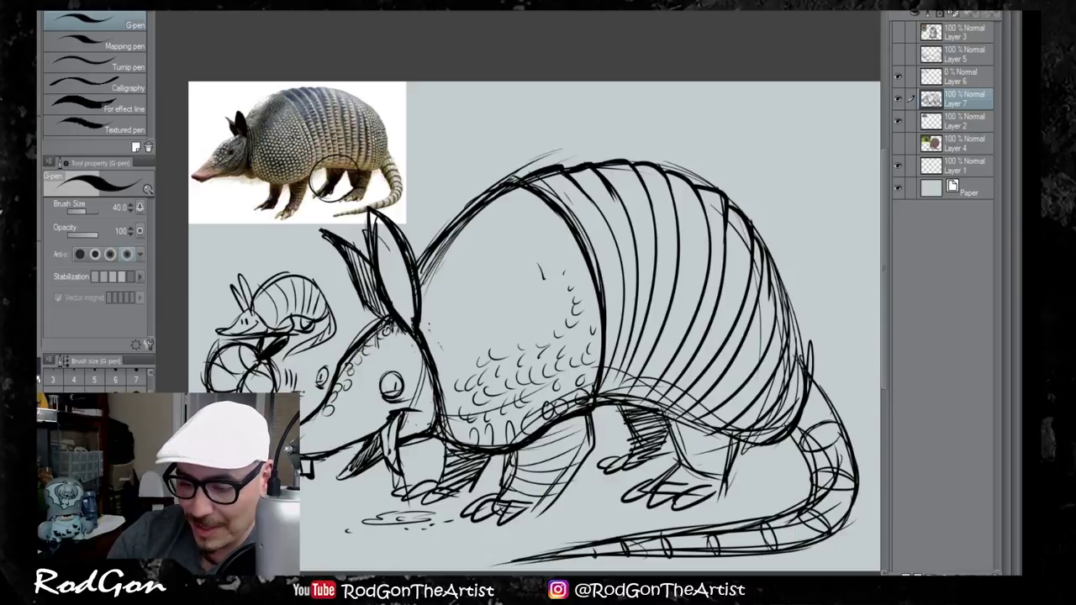
pyautogui.moveTo(435, 381)
pyautogui.mouseDown()
pyautogui.moveTo(455, 441)
pyautogui.moveTo(442, 436)
pyautogui.mouseUp()
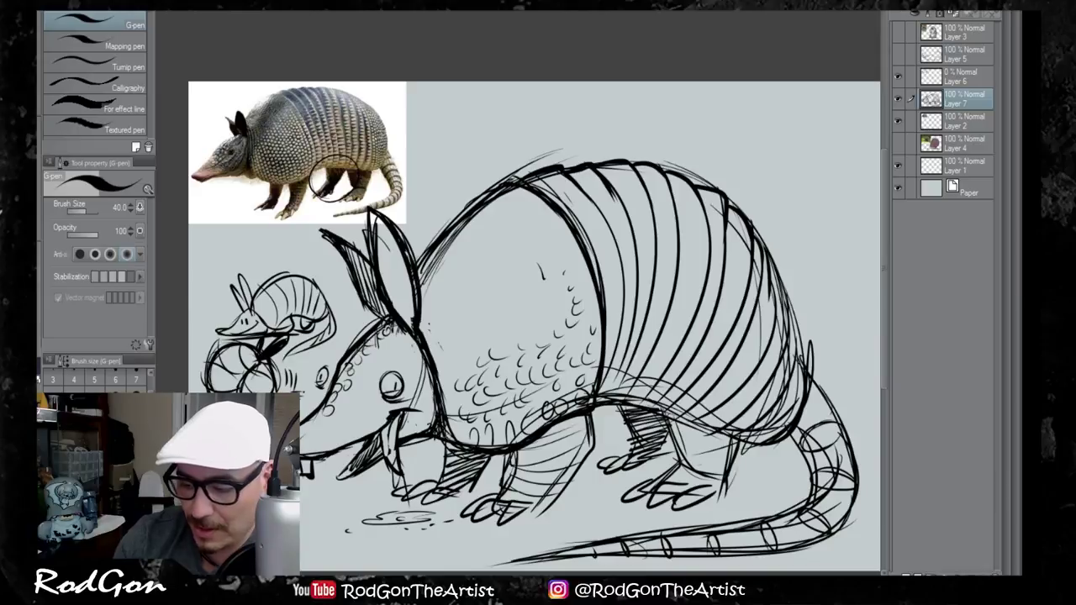
# Step: Thicken the tail's segment bands and add short accent strokes along its length
pyautogui.moveTo(592, 545); pyautogui.dragTo(594, 559)
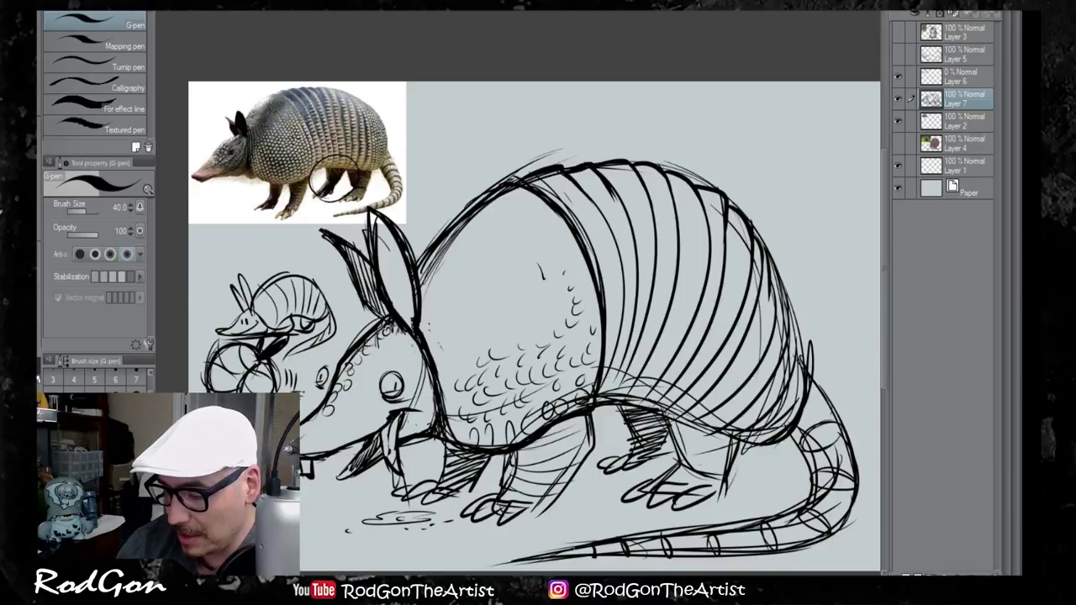
pyautogui.moveTo(663, 540)
pyautogui.mouseDown()
pyautogui.moveTo(662, 557)
pyautogui.moveTo(708, 553)
pyautogui.mouseUp()
pyautogui.moveTo(759, 527); pyautogui.dragTo(769, 547)
pyautogui.moveTo(762, 524); pyautogui.dragTo(767, 546)
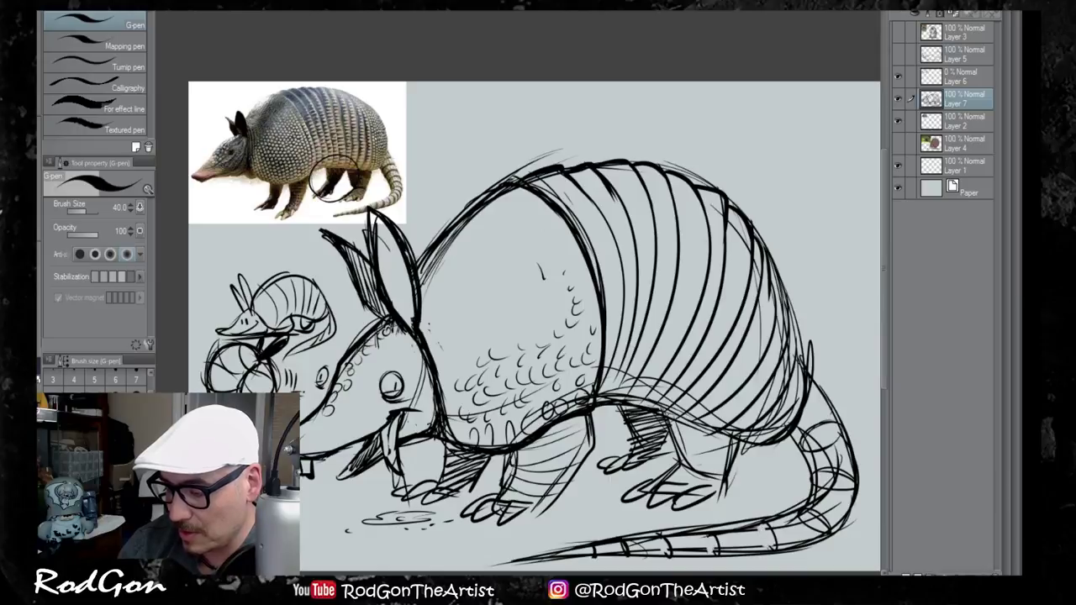
pyautogui.moveTo(796, 512); pyautogui.dragTo(822, 533)
pyautogui.moveTo(819, 484)
pyautogui.mouseDown()
pyautogui.moveTo(847, 493)
pyautogui.moveTo(824, 493)
pyautogui.mouseUp()
pyautogui.moveTo(799, 439); pyautogui.dragTo(832, 425)
pyautogui.moveTo(827, 425); pyautogui.dragTo(843, 431)
pyautogui.moveTo(835, 468)
pyautogui.mouseDown()
pyautogui.moveTo(852, 483)
pyautogui.moveTo(834, 468)
pyautogui.mouseUp()
pyautogui.moveTo(811, 509); pyautogui.dragTo(832, 534)
pyautogui.moveTo(754, 524)
pyautogui.mouseDown()
pyautogui.moveTo(774, 549)
pyautogui.moveTo(718, 546)
pyautogui.mouseUp()
pyautogui.moveTo(649, 536); pyautogui.dragTo(672, 556)
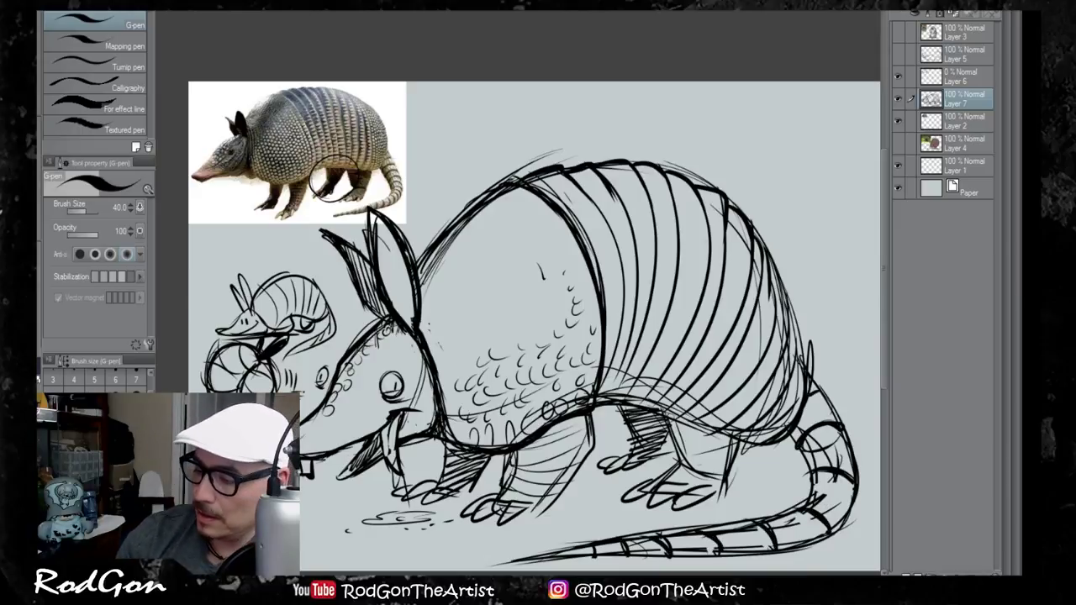
# Step: Bolden the shell's rear outline and add a few small scales on the upper hind leg
pyautogui.moveTo(805, 389); pyautogui.dragTo(770, 260)
pyautogui.moveTo(789, 306); pyautogui.dragTo(799, 353)
pyautogui.moveTo(781, 442); pyautogui.dragTo(723, 457)
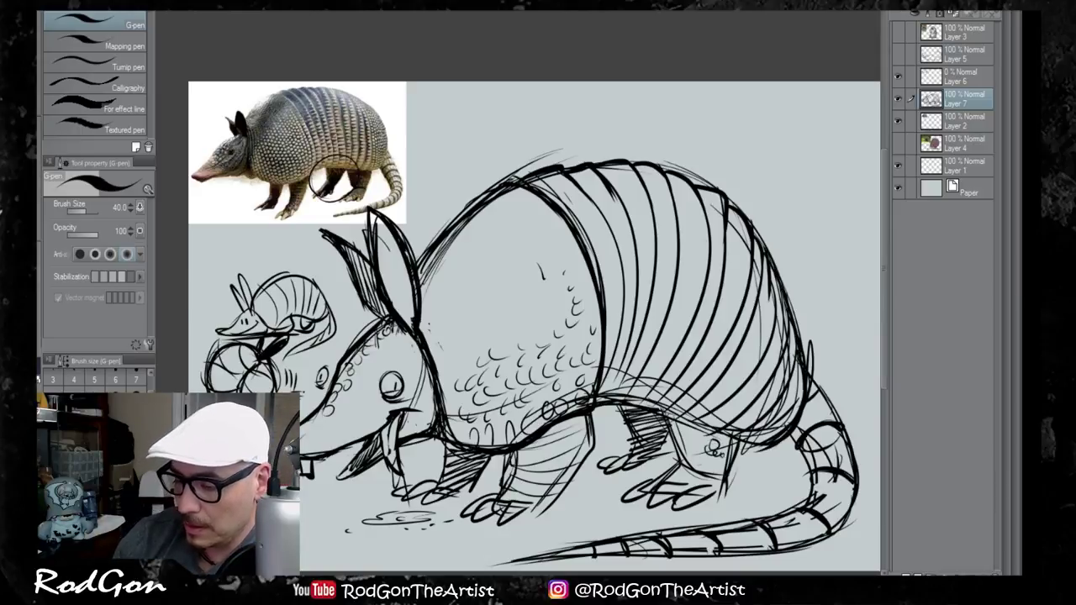
# Step: Add short dark tufts under the belly behind the front leg and a shadow at the leg's top
pyautogui.moveTo(590, 413); pyautogui.dragTo(599, 425)
pyautogui.moveTo(594, 412)
pyautogui.mouseDown()
pyautogui.moveTo(615, 415)
pyautogui.moveTo(609, 425)
pyautogui.mouseUp()
pyautogui.moveTo(507, 448); pyautogui.dragTo(500, 463)
pyautogui.moveTo(508, 453); pyautogui.dragTo(500, 466)
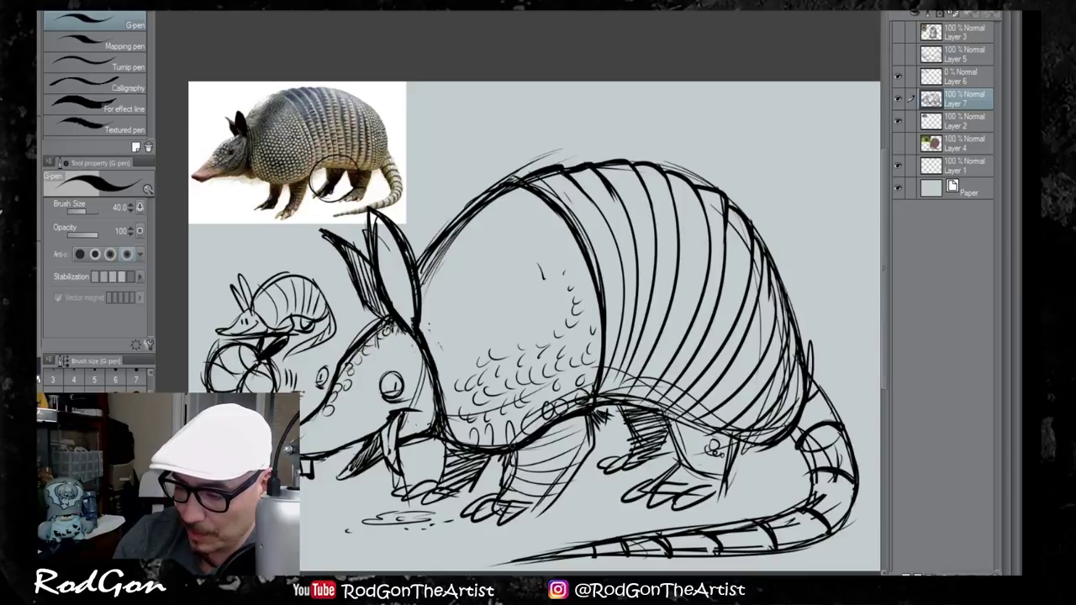
# Step: Add groups of short hatch marks and dots across the shell bands, running diagonally toward the hind leg
pyautogui.moveTo(603, 405); pyautogui.dragTo(615, 413)
pyautogui.moveTo(617, 406)
pyautogui.mouseDown()
pyautogui.moveTo(621, 414)
pyautogui.moveTo(648, 270)
pyautogui.moveTo(617, 294)
pyautogui.moveTo(636, 285)
pyautogui.moveTo(665, 317)
pyautogui.mouseUp()
pyautogui.moveTo(647, 320); pyautogui.dragTo(678, 331)
pyautogui.moveTo(659, 334)
pyautogui.mouseDown()
pyautogui.moveTo(673, 343)
pyautogui.moveTo(665, 350)
pyautogui.mouseUp()
pyautogui.moveTo(679, 350); pyautogui.dragTo(686, 359)
pyautogui.moveTo(692, 361); pyautogui.dragTo(698, 371)
pyautogui.moveTo(683, 373); pyautogui.dragTo(714, 380)
pyautogui.moveTo(694, 373); pyautogui.dragTo(730, 390)
pyautogui.moveTo(709, 386); pyautogui.dragTo(738, 407)
pyautogui.moveTo(719, 407); pyautogui.dragTo(730, 420)
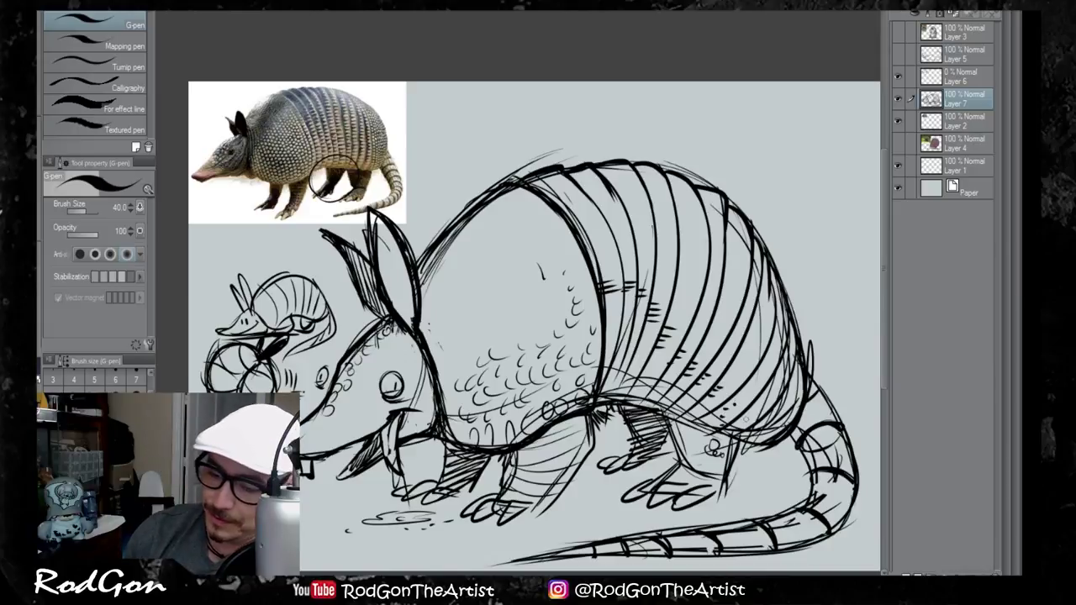
# Step: Extend the puddle with a small stroke and write "YAY" with a tick mark above the large armadillo's ears
pyautogui.moveTo(432, 515); pyautogui.dragTo(461, 510)
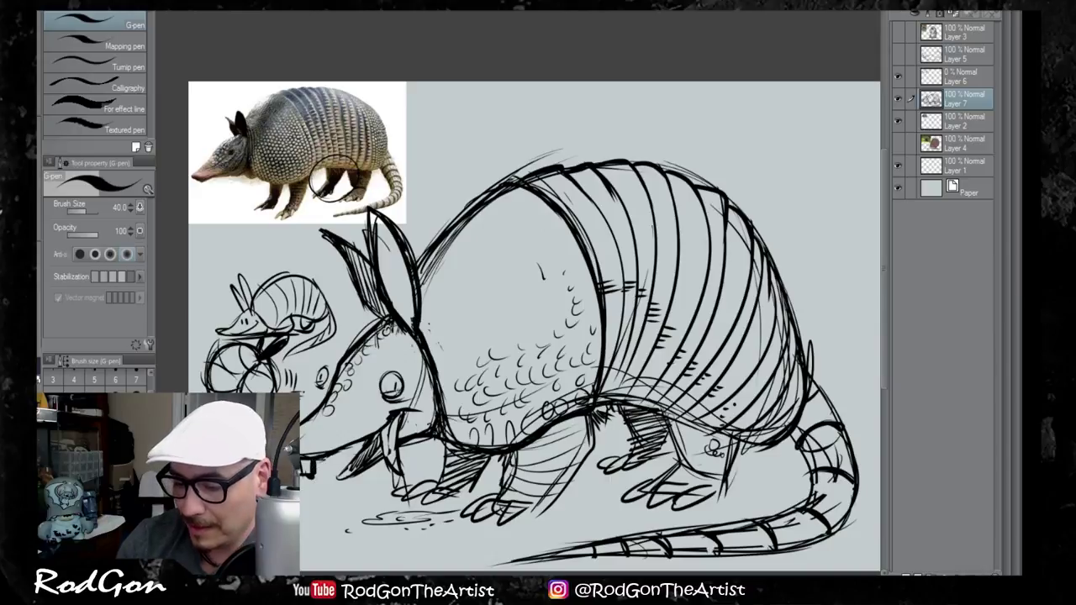
pyautogui.moveTo(412, 210)
pyautogui.mouseDown()
pyautogui.moveTo(442, 178)
pyautogui.moveTo(424, 238)
pyautogui.mouseUp()
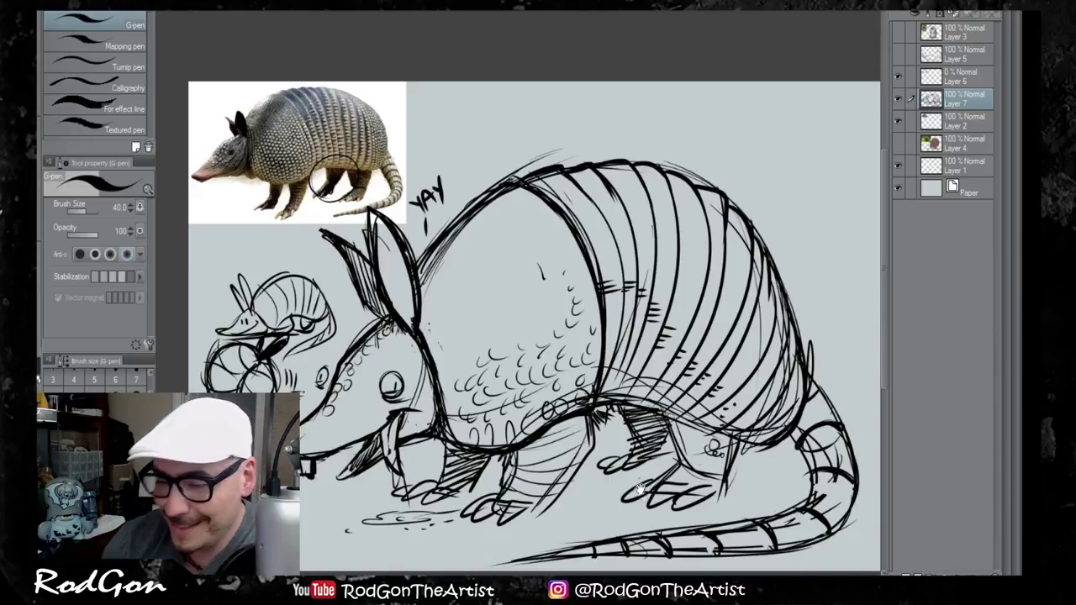
pyautogui.moveTo(640, 488); pyautogui.dragTo(614, 479)
pyautogui.scroll(-1, 612, 481)
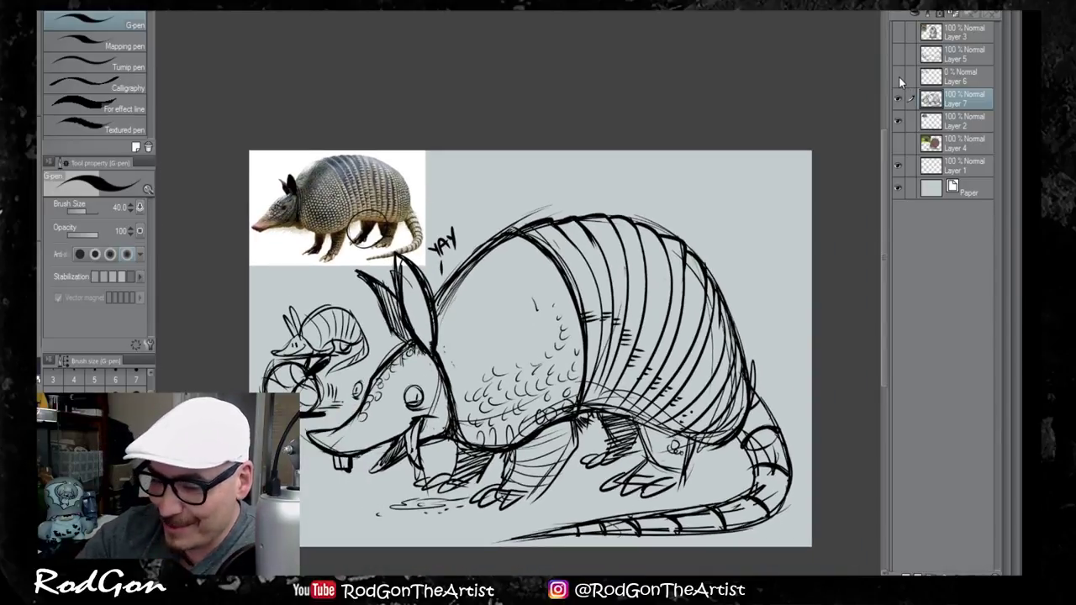
# Step: Check the visibility of Layer 6 and Layer 7, and merge the armadillo line art with its reference on Layer 2
pyautogui.click(897, 77)
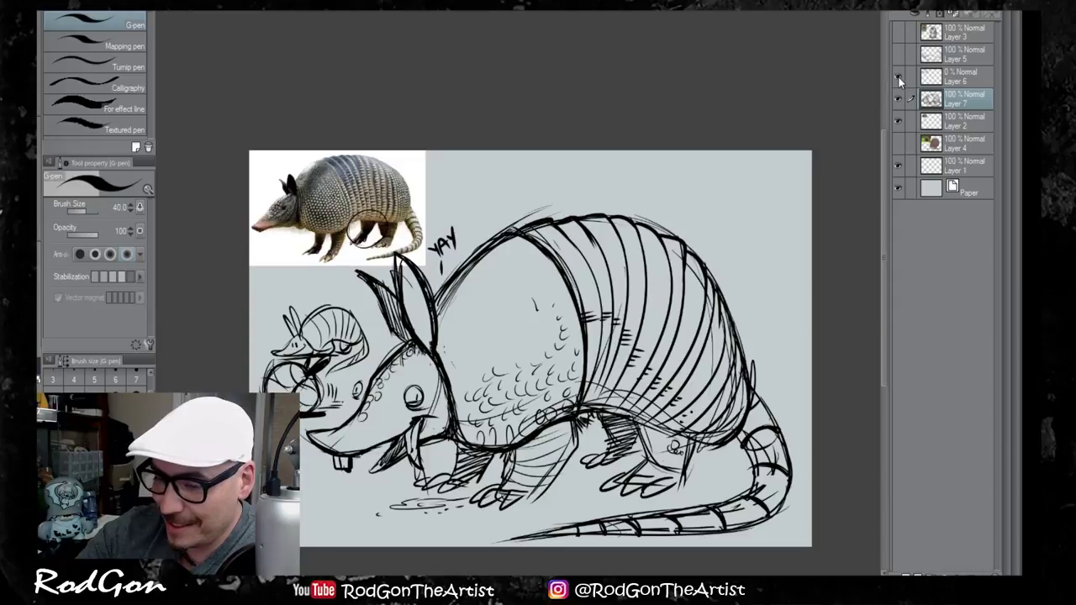
pyautogui.click(897, 98)
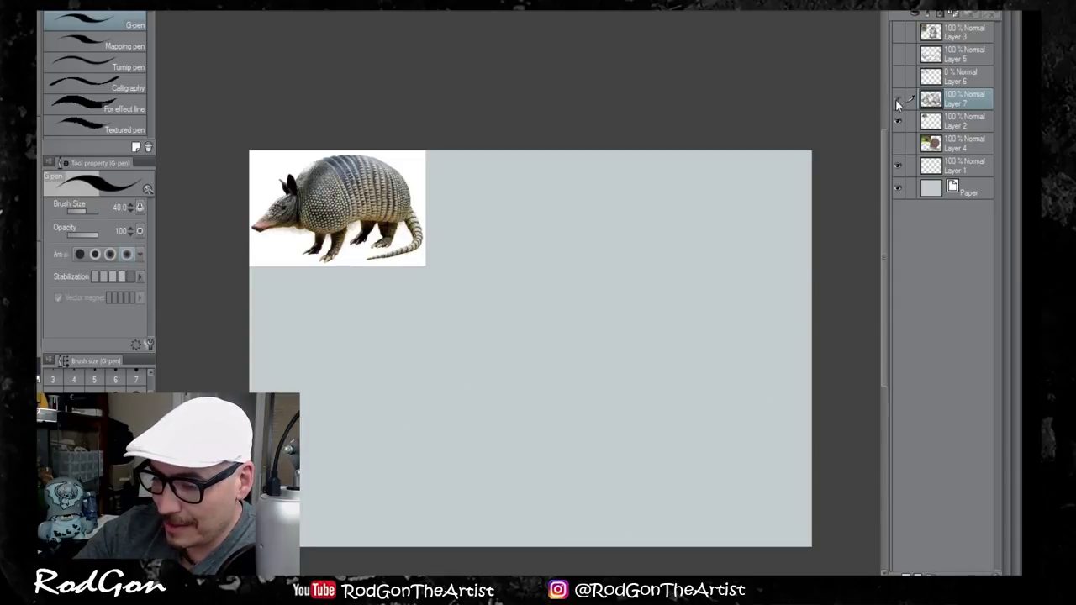
pyautogui.click(896, 99)
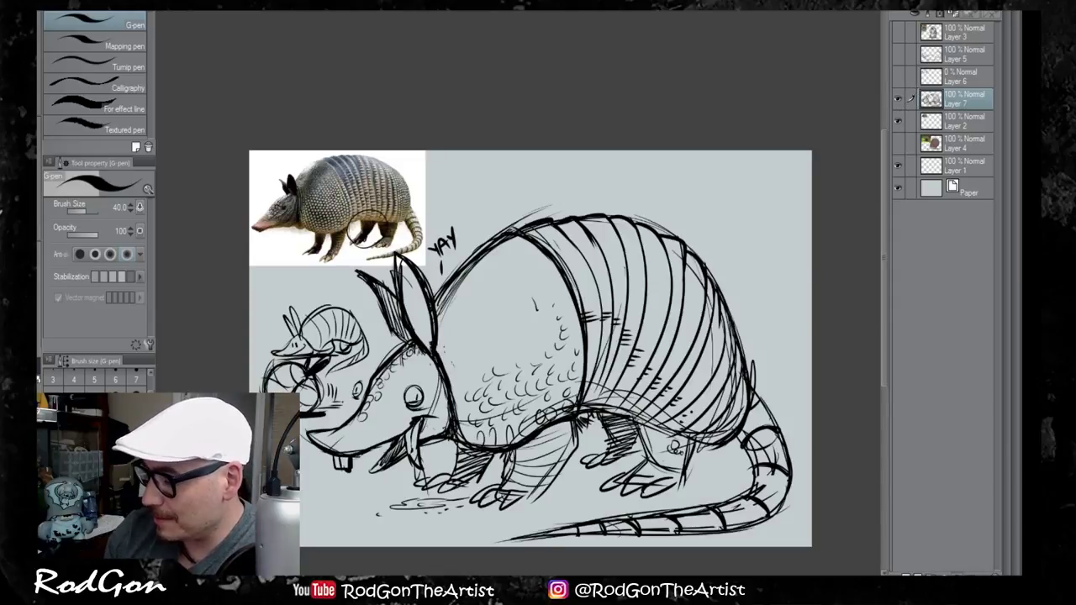
pyautogui.hotkey('ctrl', 'e')
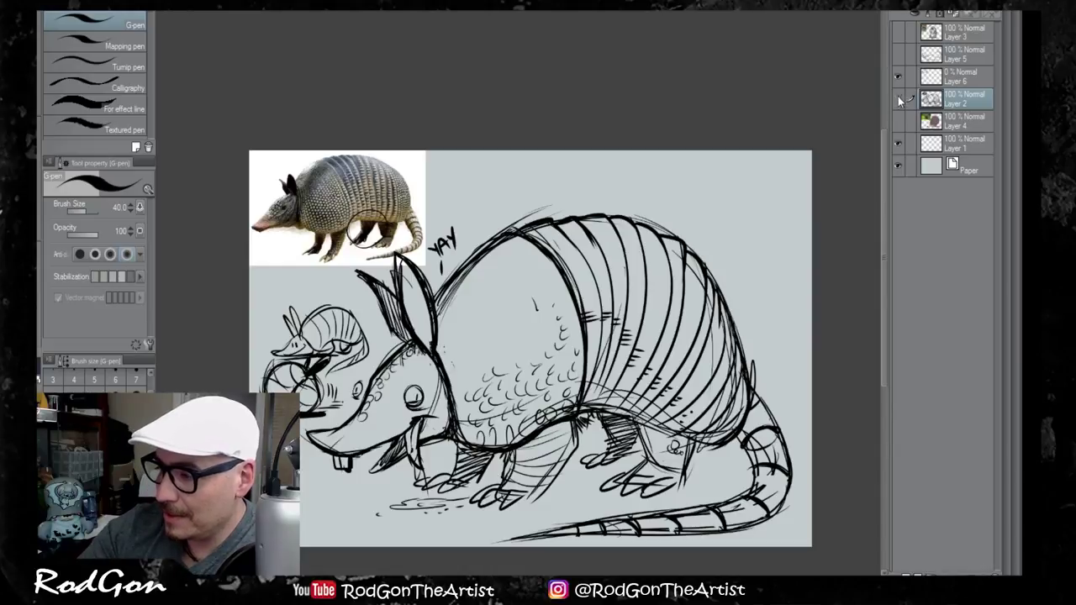
# Step: Hide the merged armadillo layer and delete the unused Layer 6
pyautogui.click(897, 96)
pyautogui.click(898, 77)
pyautogui.click(957, 80)
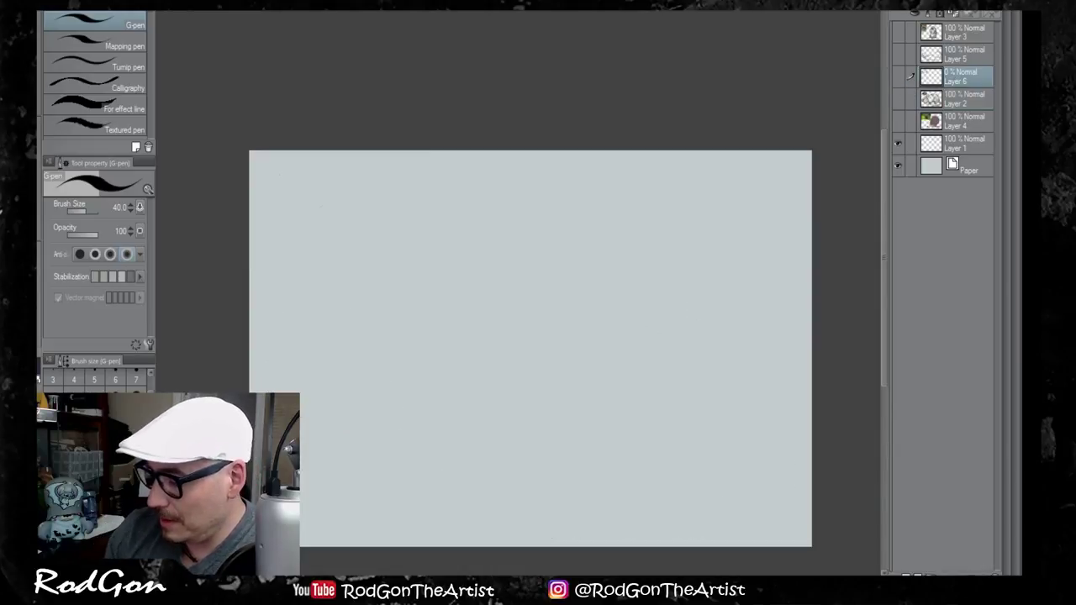
pyautogui.press('Delete')
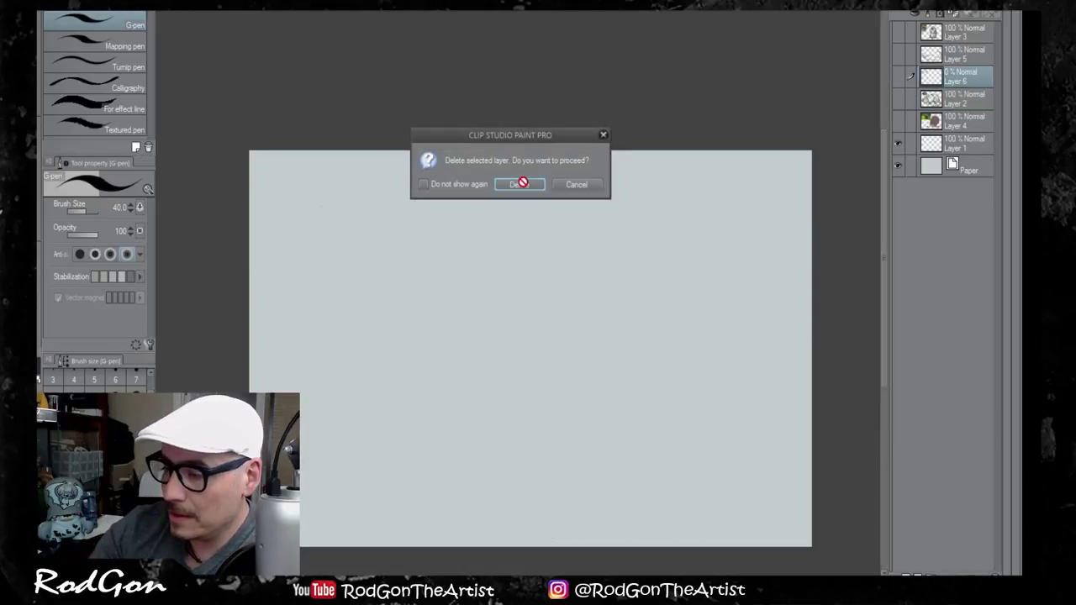
pyautogui.click(521, 182)
# Step: Review the crocodile and armadillo drawings, leave only the kiwi drawing shown, and make Layer 4 active
pyautogui.click(898, 34)
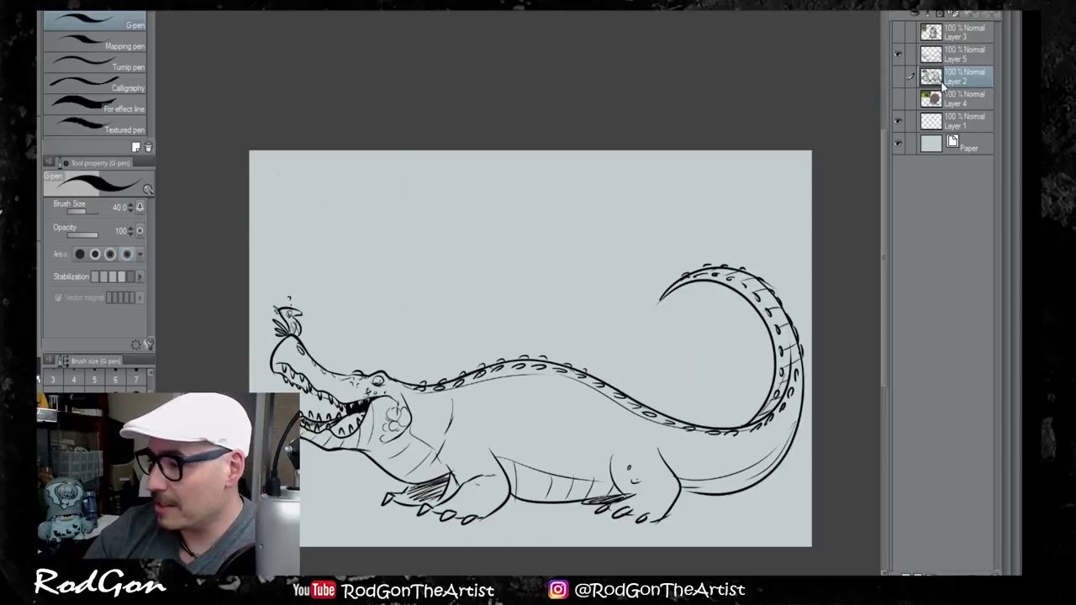
pyautogui.click(898, 55)
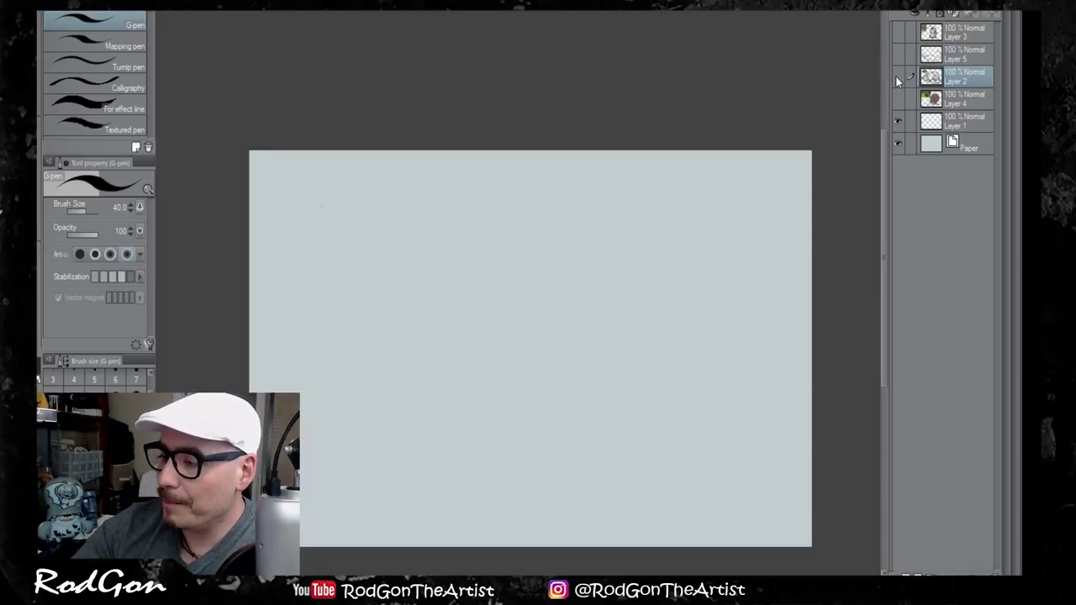
pyautogui.click(896, 75)
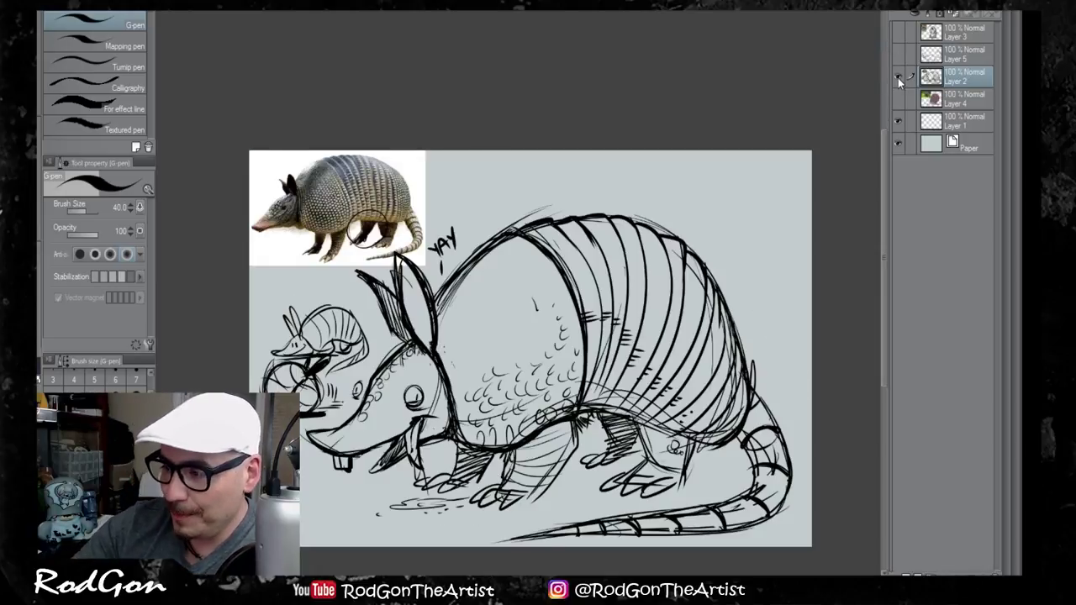
pyautogui.click(898, 77)
pyautogui.click(898, 99)
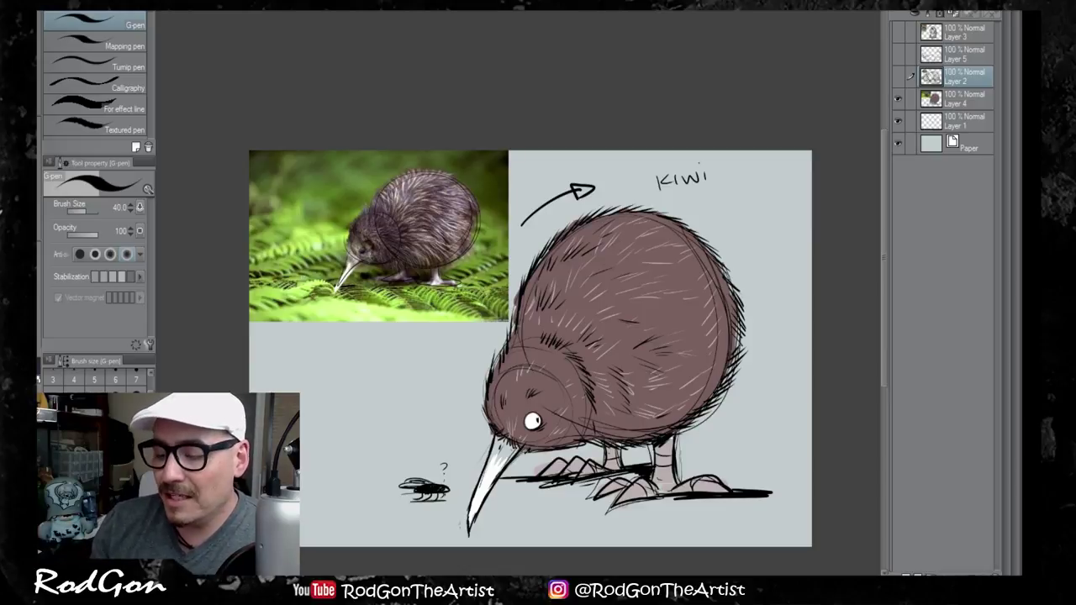
pyautogui.click(958, 98)
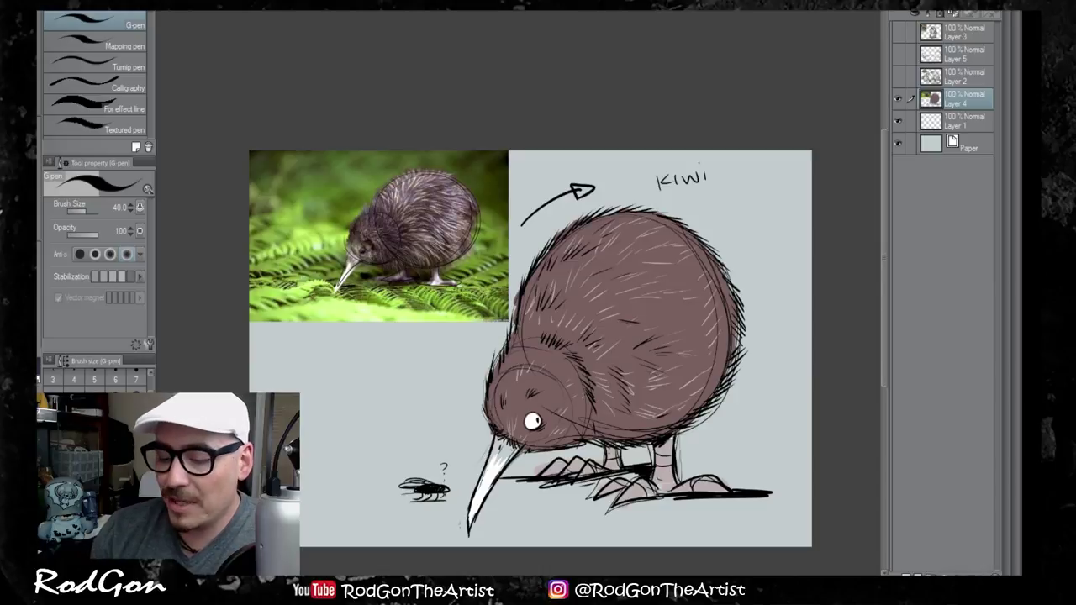
# Step: Sketch a small kiwi below the reference photo with a long beak, small head and round body
pyautogui.moveTo(410, 422)
pyautogui.mouseDown()
pyautogui.moveTo(371, 416)
pyautogui.moveTo(380, 360)
pyautogui.moveTo(346, 371)
pyautogui.moveTo(329, 391)
pyautogui.moveTo(334, 409)
pyautogui.moveTo(278, 380)
pyautogui.moveTo(328, 389)
pyautogui.moveTo(280, 381)
pyautogui.mouseUp()
pyautogui.moveTo(281, 383)
pyautogui.mouseDown()
pyautogui.moveTo(334, 390)
pyautogui.moveTo(401, 351)
pyautogui.mouseUp()
pyautogui.moveTo(335, 404); pyautogui.dragTo(375, 435)
pyautogui.moveTo(405, 359); pyautogui.dragTo(419, 380)
# Step: Draw the small kiwi's legs and feet in a running pose with a ground line beneath them
pyautogui.moveTo(373, 436)
pyautogui.mouseDown()
pyautogui.moveTo(360, 452)
pyautogui.moveTo(339, 450)
pyautogui.moveTo(333, 435)
pyautogui.mouseUp()
pyautogui.moveTo(360, 437)
pyautogui.mouseDown()
pyautogui.moveTo(337, 458)
pyautogui.moveTo(353, 450)
pyautogui.moveTo(352, 465)
pyautogui.moveTo(422, 451)
pyautogui.mouseUp()
pyautogui.moveTo(405, 450)
pyautogui.mouseDown()
pyautogui.moveTo(414, 463)
pyautogui.moveTo(397, 462)
pyautogui.mouseUp()
pyautogui.moveTo(402, 461)
pyautogui.mouseDown()
pyautogui.moveTo(376, 465)
pyautogui.moveTo(417, 461)
pyautogui.mouseUp()
pyautogui.moveTo(415, 452)
pyautogui.mouseDown()
pyautogui.moveTo(418, 461)
pyautogui.moveTo(465, 458)
pyautogui.mouseUp()
# Step: Add jagged feathers along the small kiwi's back, rear and belly, plus strokes on its head
pyautogui.moveTo(391, 357); pyautogui.dragTo(435, 372)
pyautogui.moveTo(427, 370); pyautogui.dragTo(437, 411)
pyautogui.moveTo(354, 413); pyautogui.dragTo(362, 433)
pyautogui.moveTo(359, 421)
pyautogui.mouseDown()
pyautogui.moveTo(415, 442)
pyautogui.moveTo(438, 405)
pyautogui.mouseUp()
pyautogui.moveTo(356, 371); pyautogui.dragTo(371, 360)
pyautogui.moveTo(347, 378); pyautogui.dragTo(364, 361)
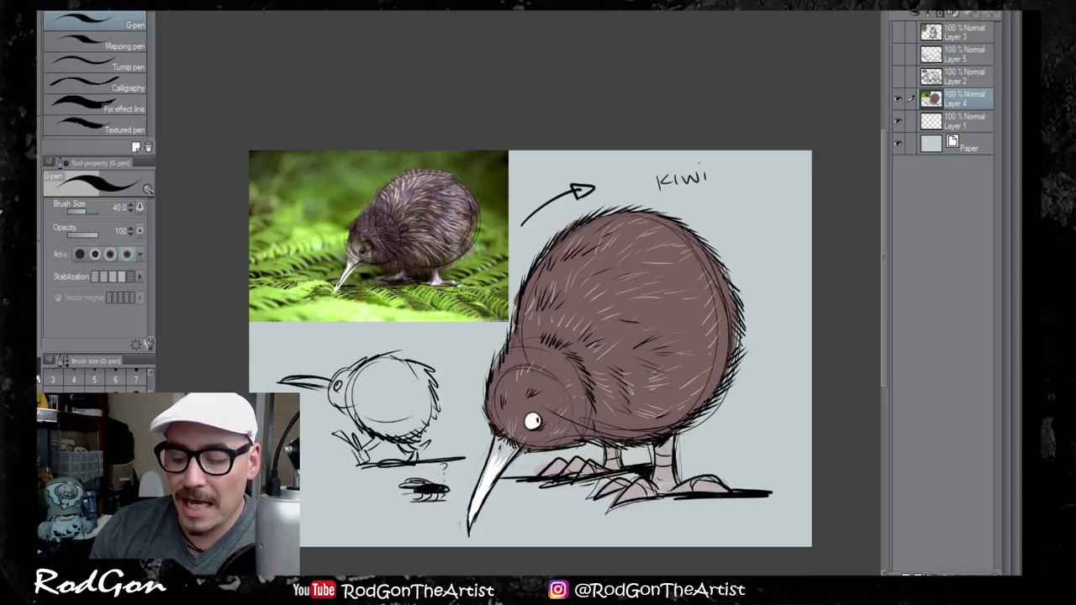
# Step: Add short feather strokes to the small kiwi's body and head, and draw a black heart above it
pyautogui.moveTo(339, 404); pyautogui.dragTo(347, 413)
pyautogui.moveTo(344, 407); pyautogui.dragTo(370, 416)
pyautogui.moveTo(372, 415); pyautogui.dragTo(398, 430)
pyautogui.moveTo(409, 425); pyautogui.dragTo(416, 416)
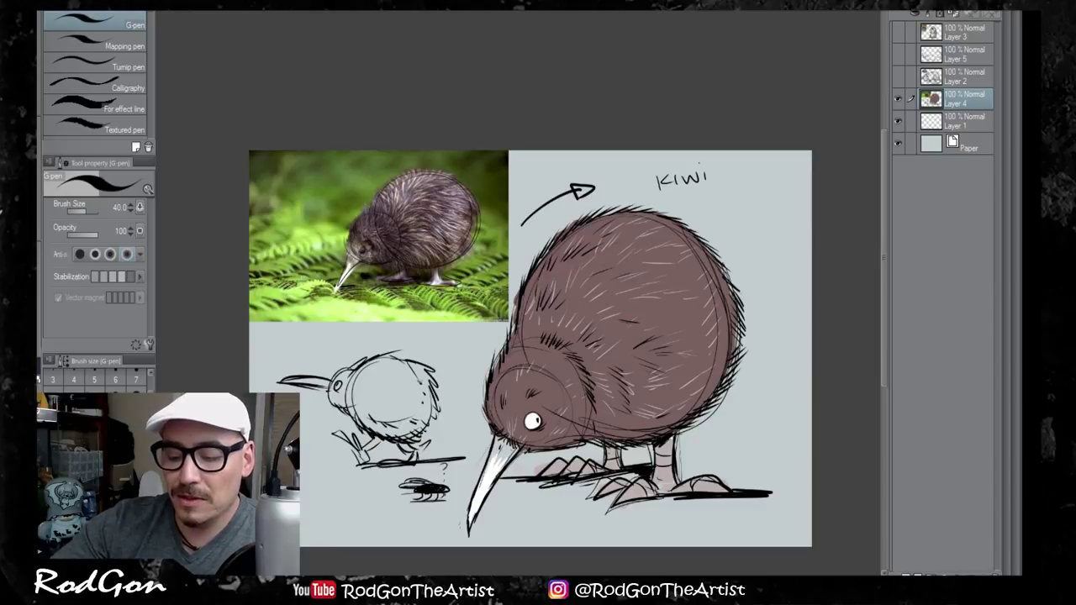
pyautogui.moveTo(403, 364)
pyautogui.mouseDown()
pyautogui.moveTo(413, 372)
pyautogui.moveTo(348, 386)
pyautogui.mouseUp()
pyautogui.moveTo(354, 367); pyautogui.dragTo(332, 382)
pyautogui.moveTo(330, 344)
pyautogui.mouseDown()
pyautogui.moveTo(334, 356)
pyautogui.moveTo(343, 340)
pyautogui.moveTo(336, 355)
pyautogui.mouseUp()
pyautogui.moveTo(335, 353); pyautogui.dragTo(342, 343)
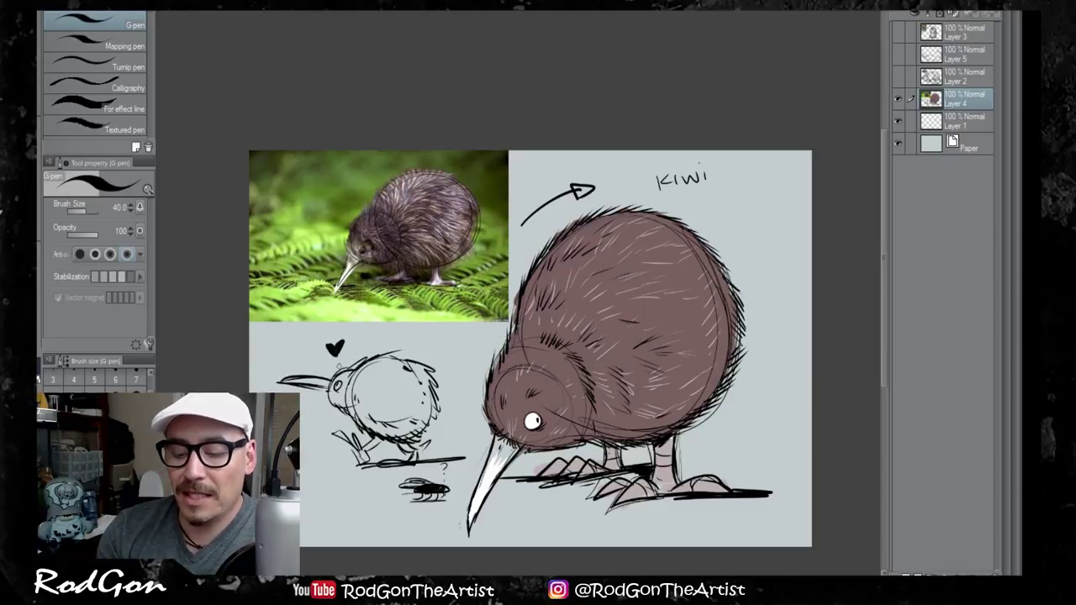